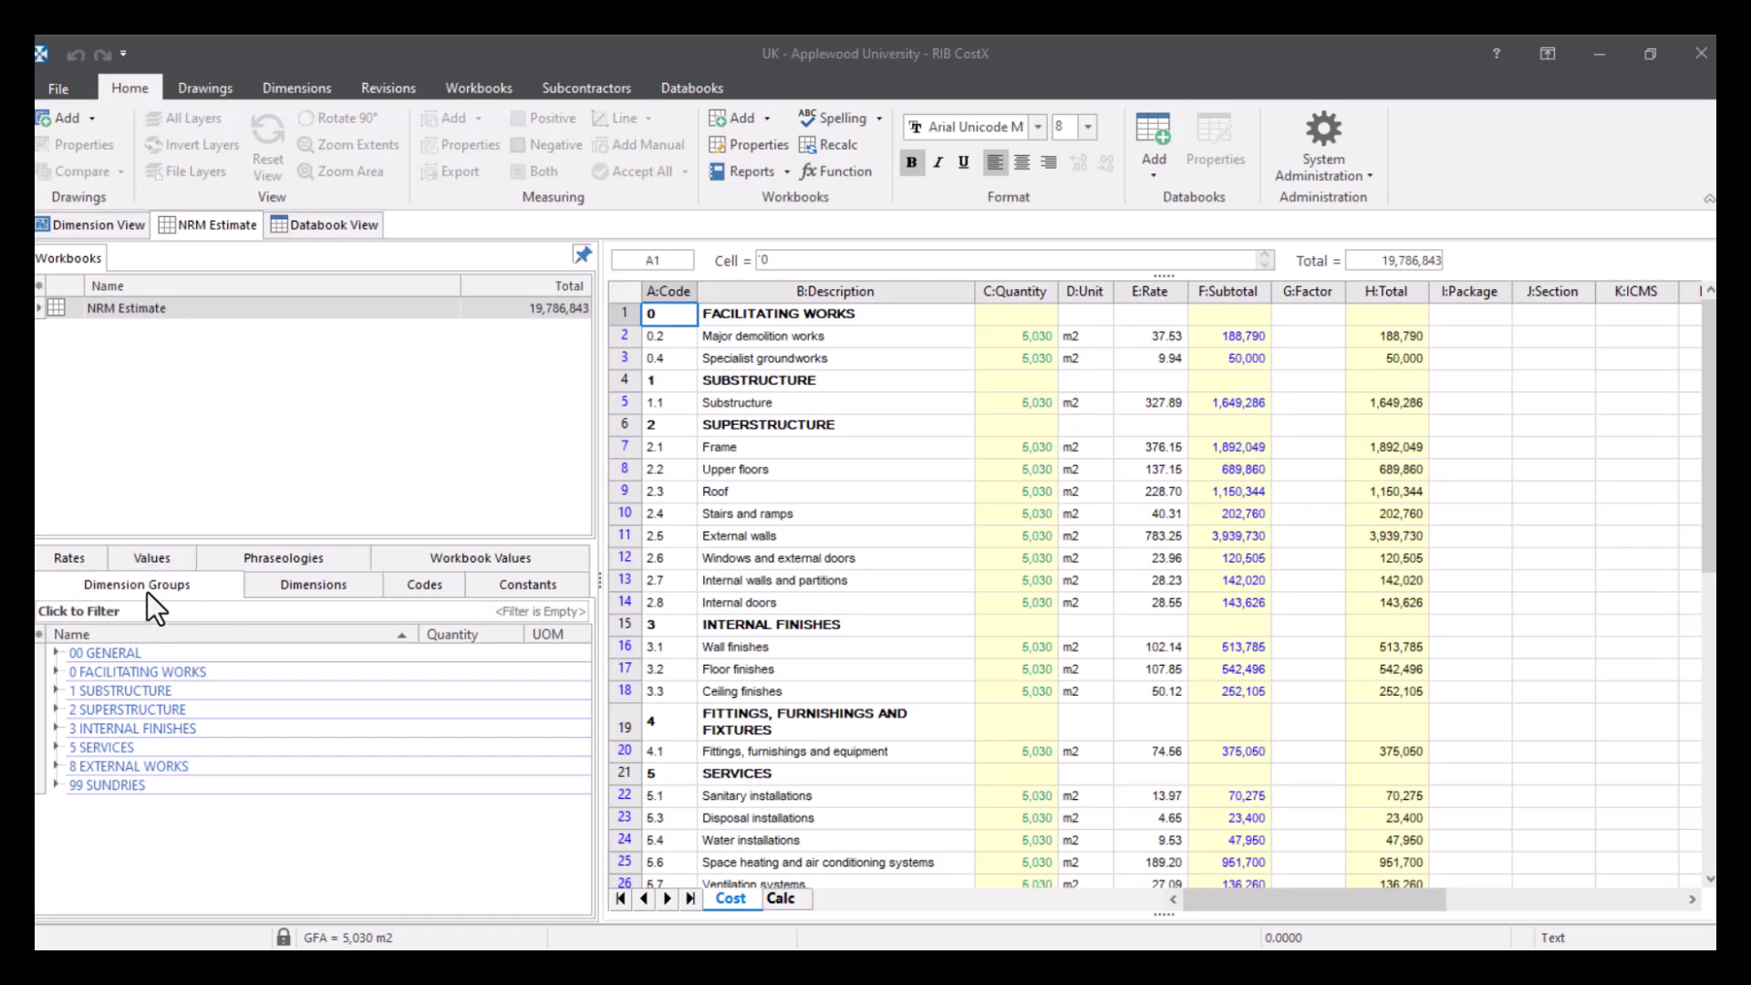
- Show the rate libraries in the Rates panel, briefly expanding and collapsing Elemental Template Rates
left_click(73, 558)
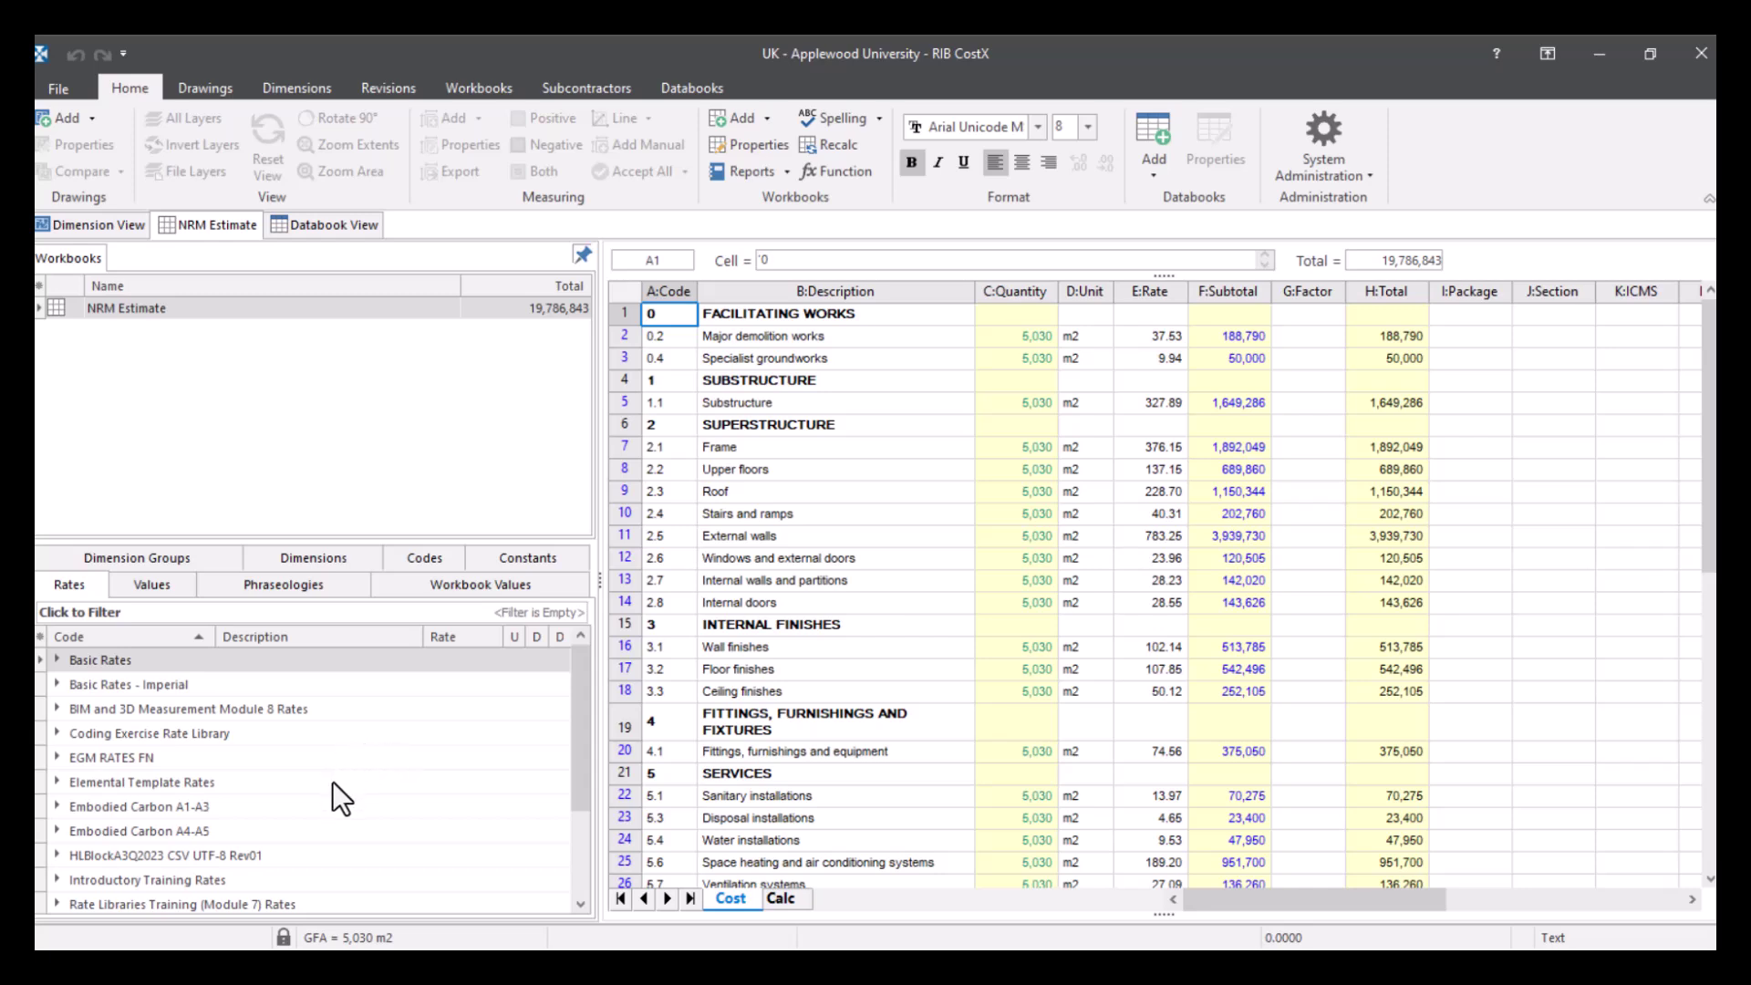
scroll(332, 783, "down", 1)
left_click(58, 709)
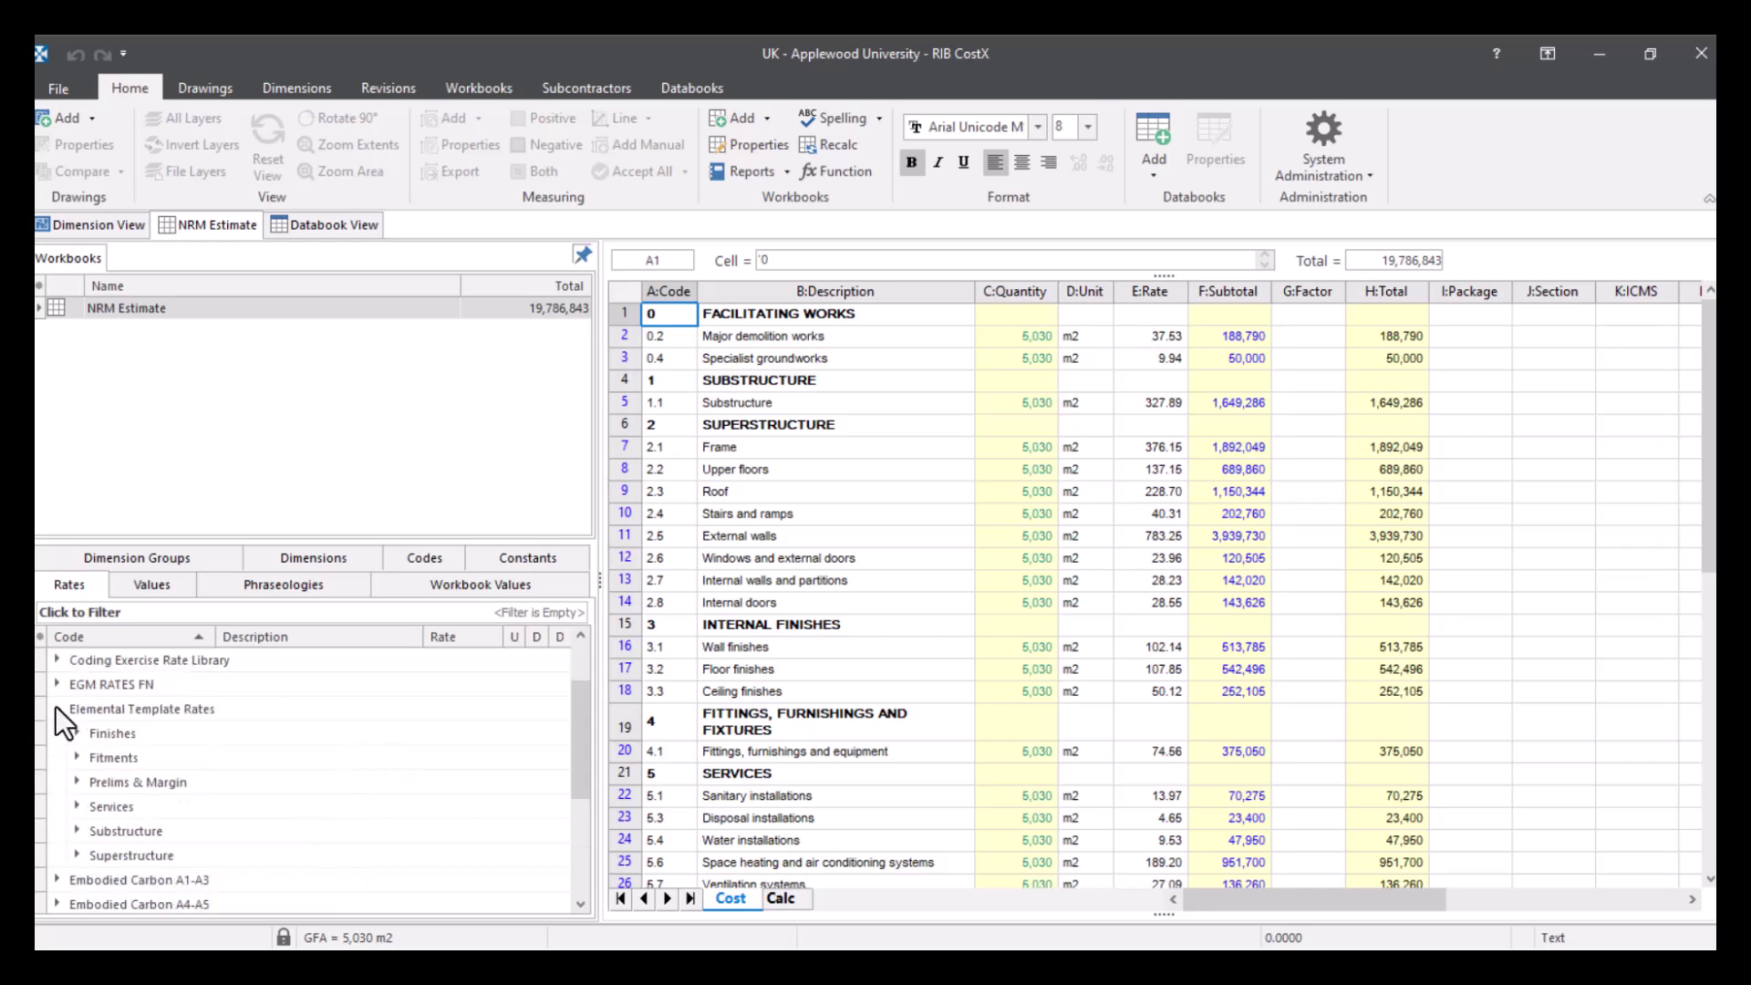
left_click(56, 709)
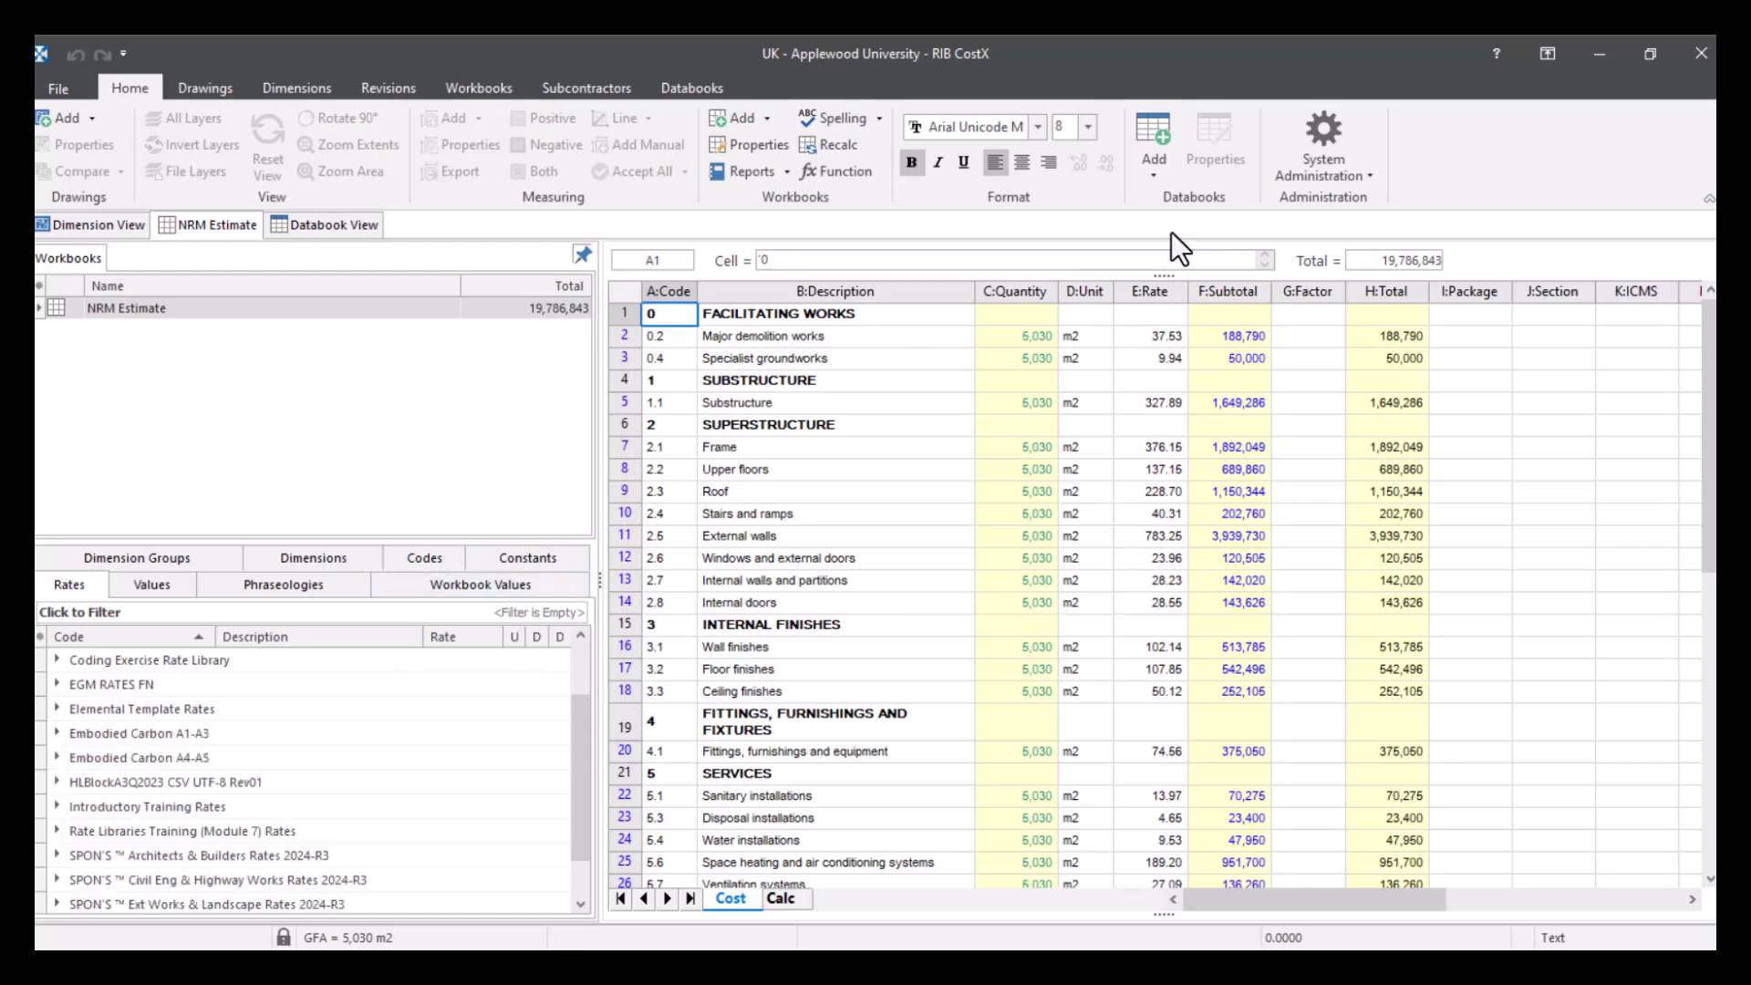
- Add a rate library named 'Webinar Rates' under System Administration and open its properties
left_click(1343, 128)
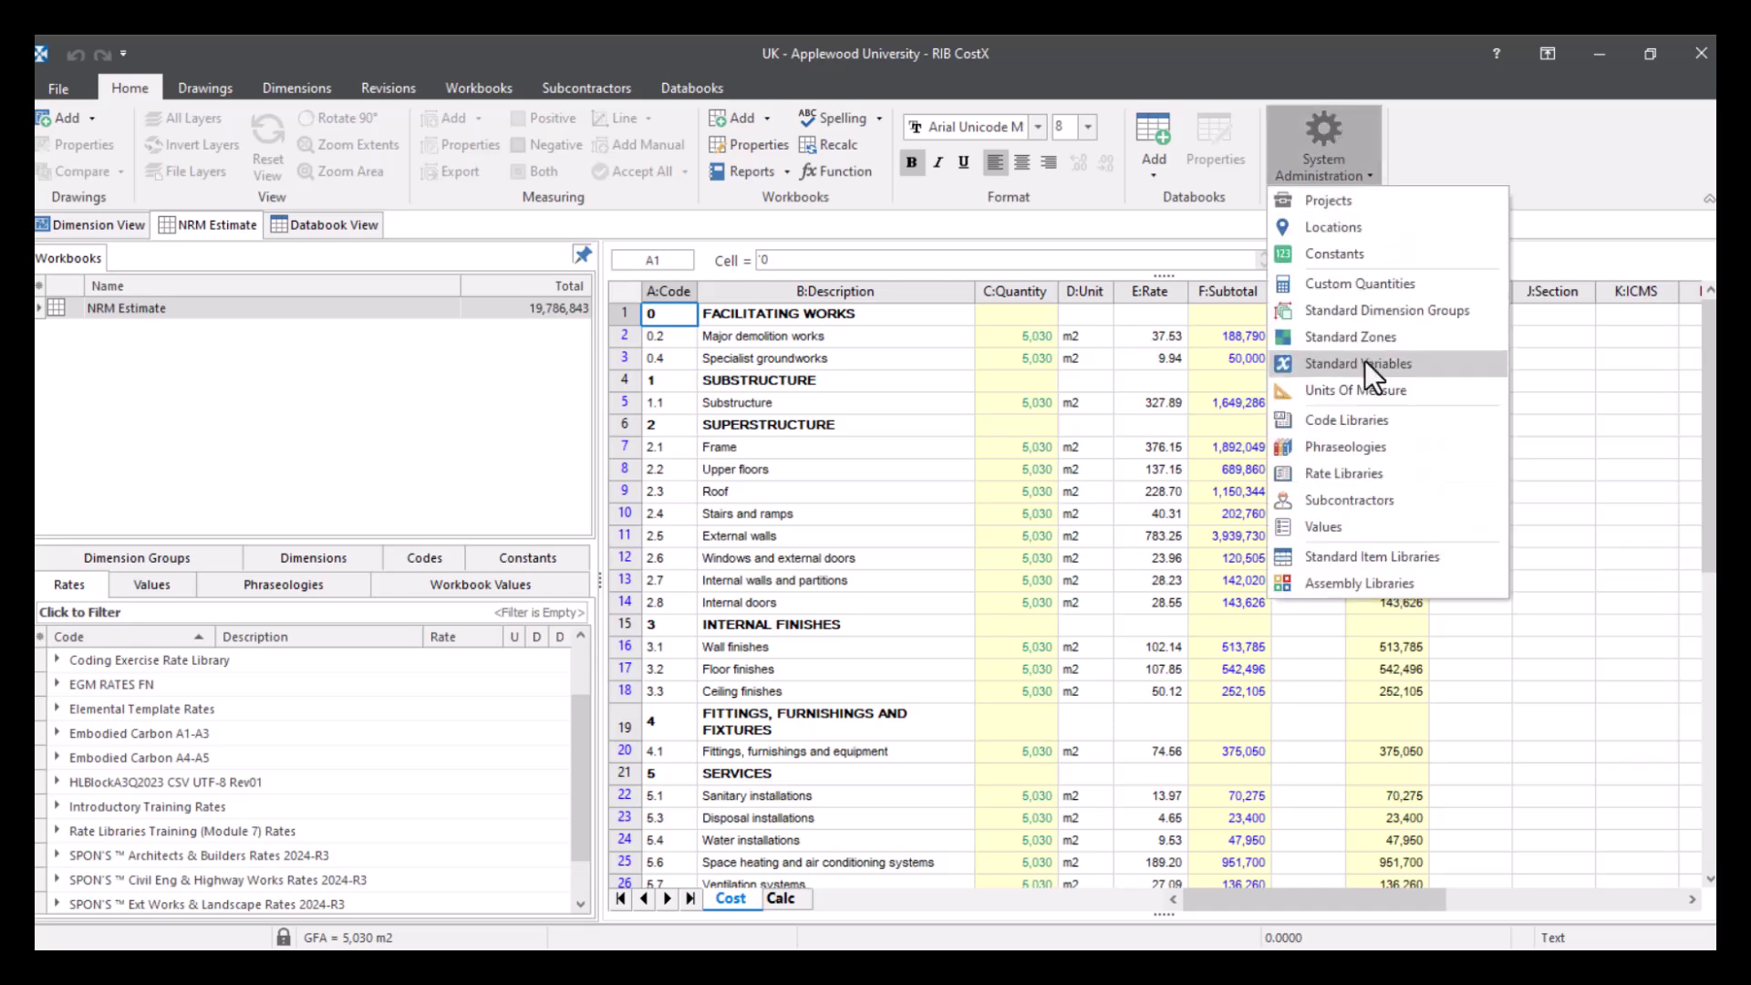
left_click(1361, 474)
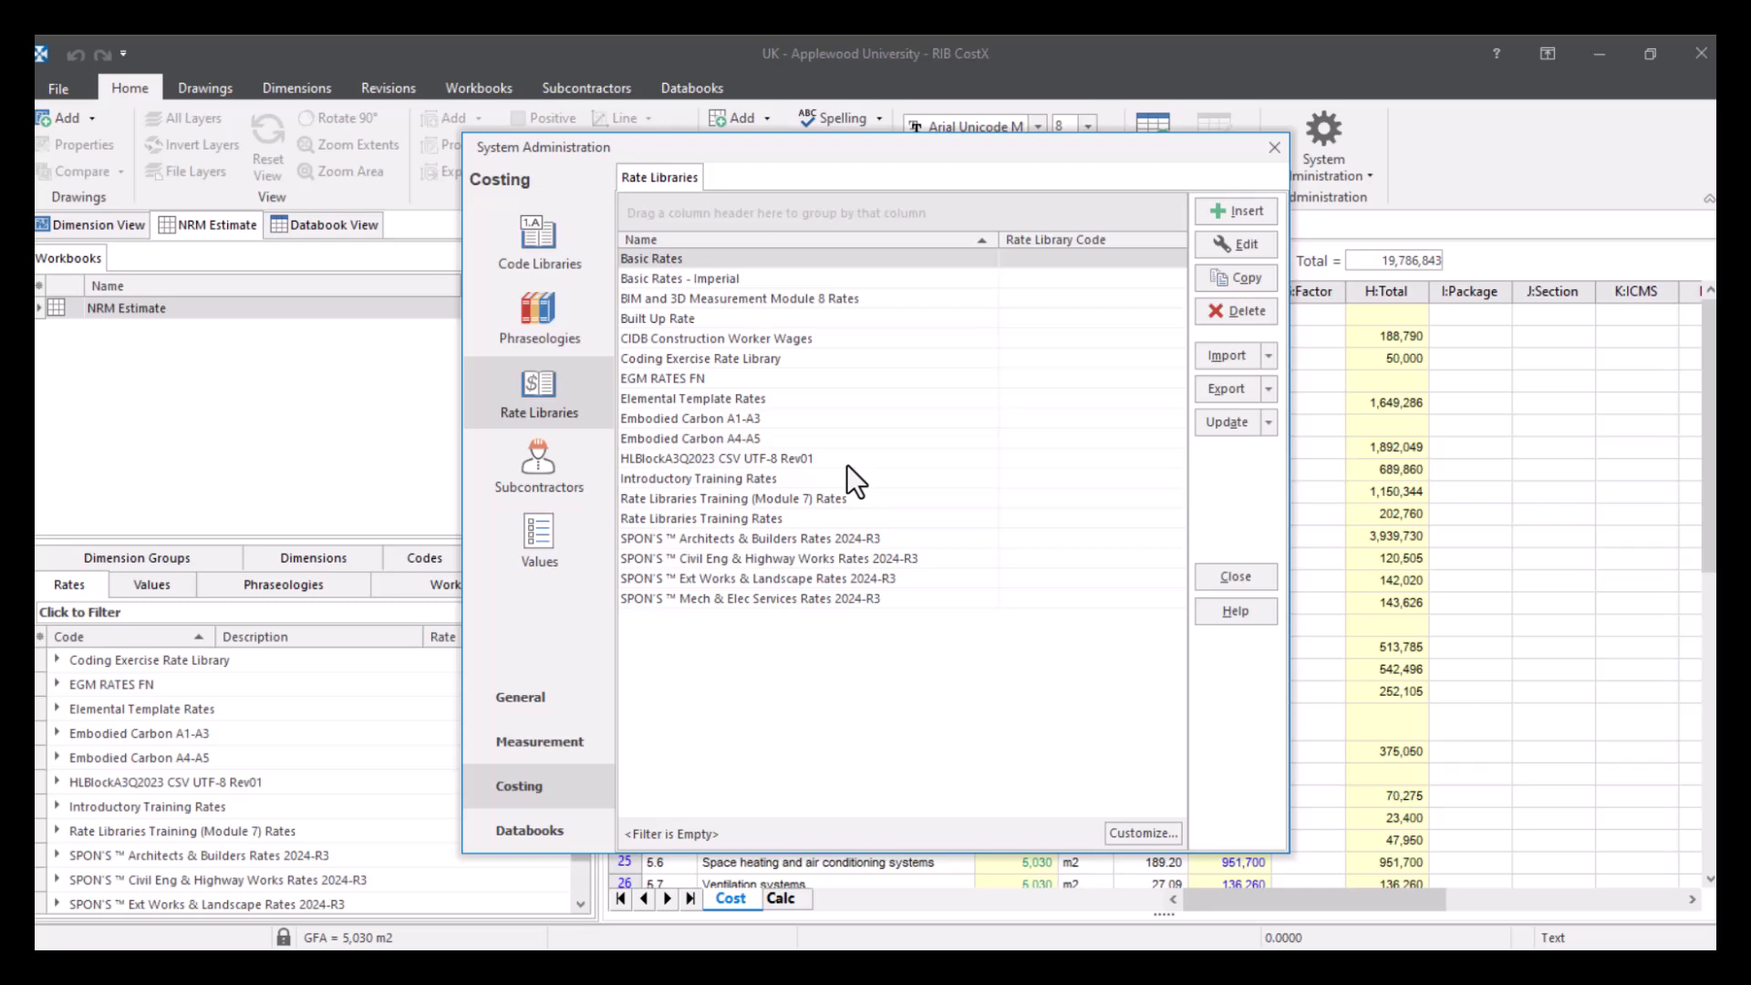
left_click(1257, 217)
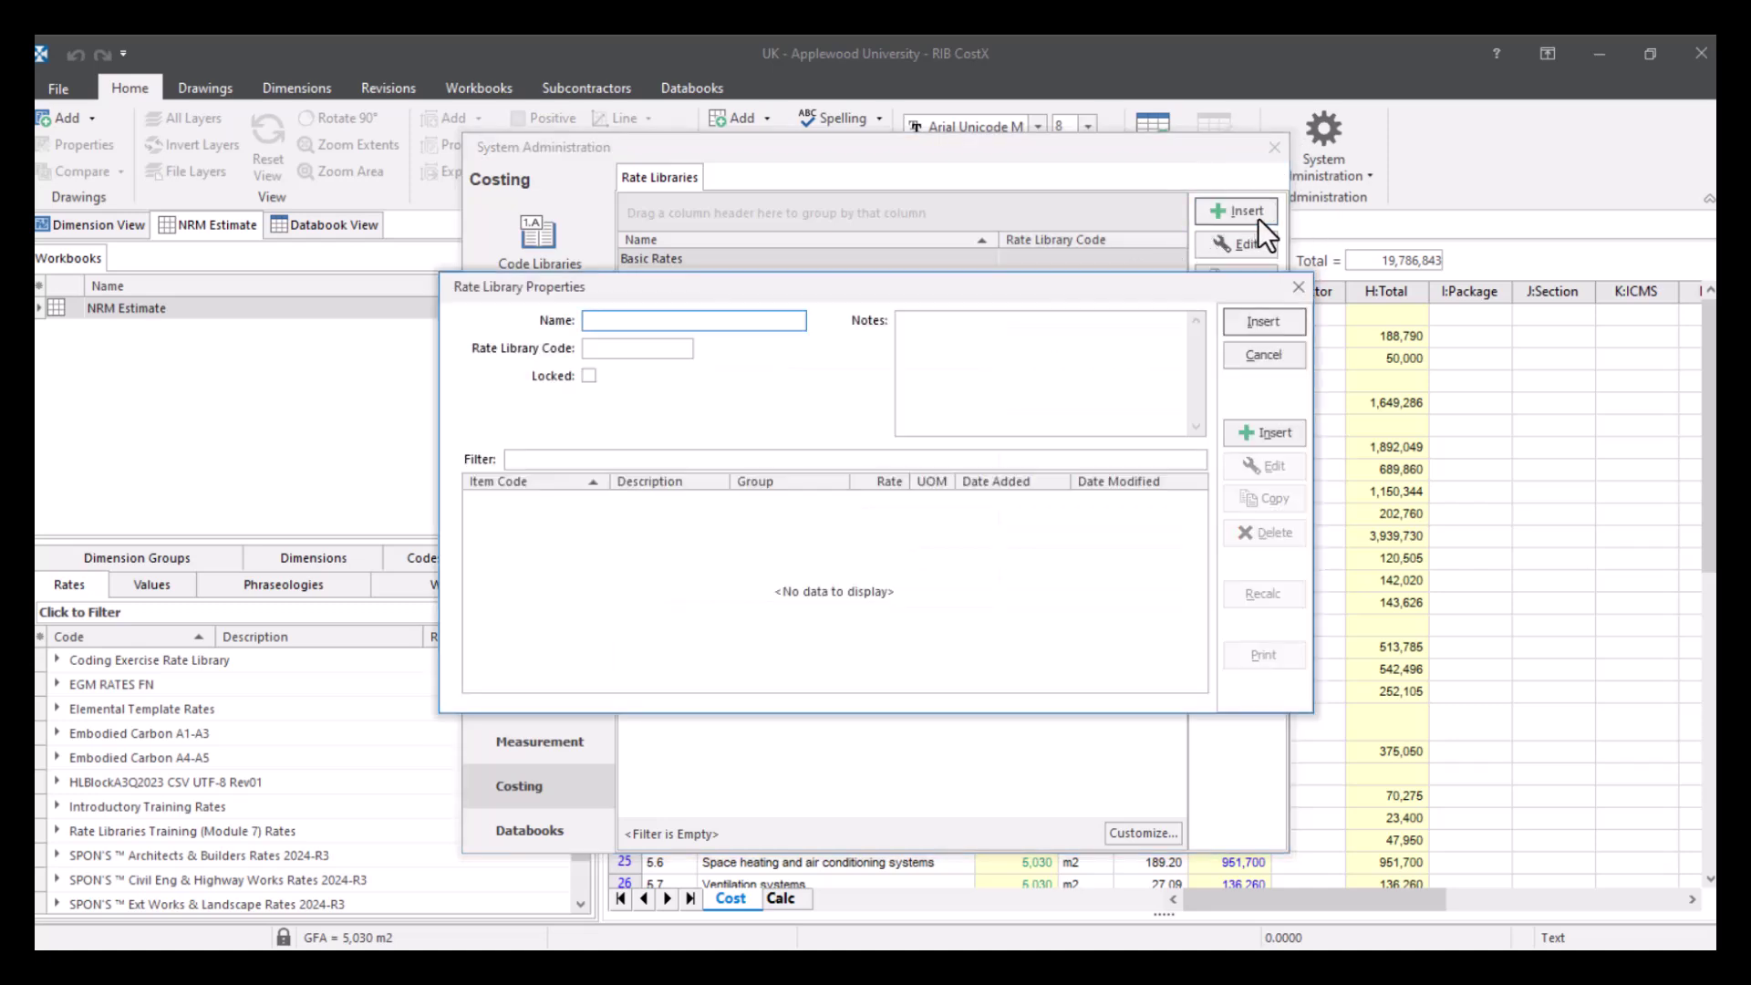
type("Webinar Rates")
left_click(1275, 320)
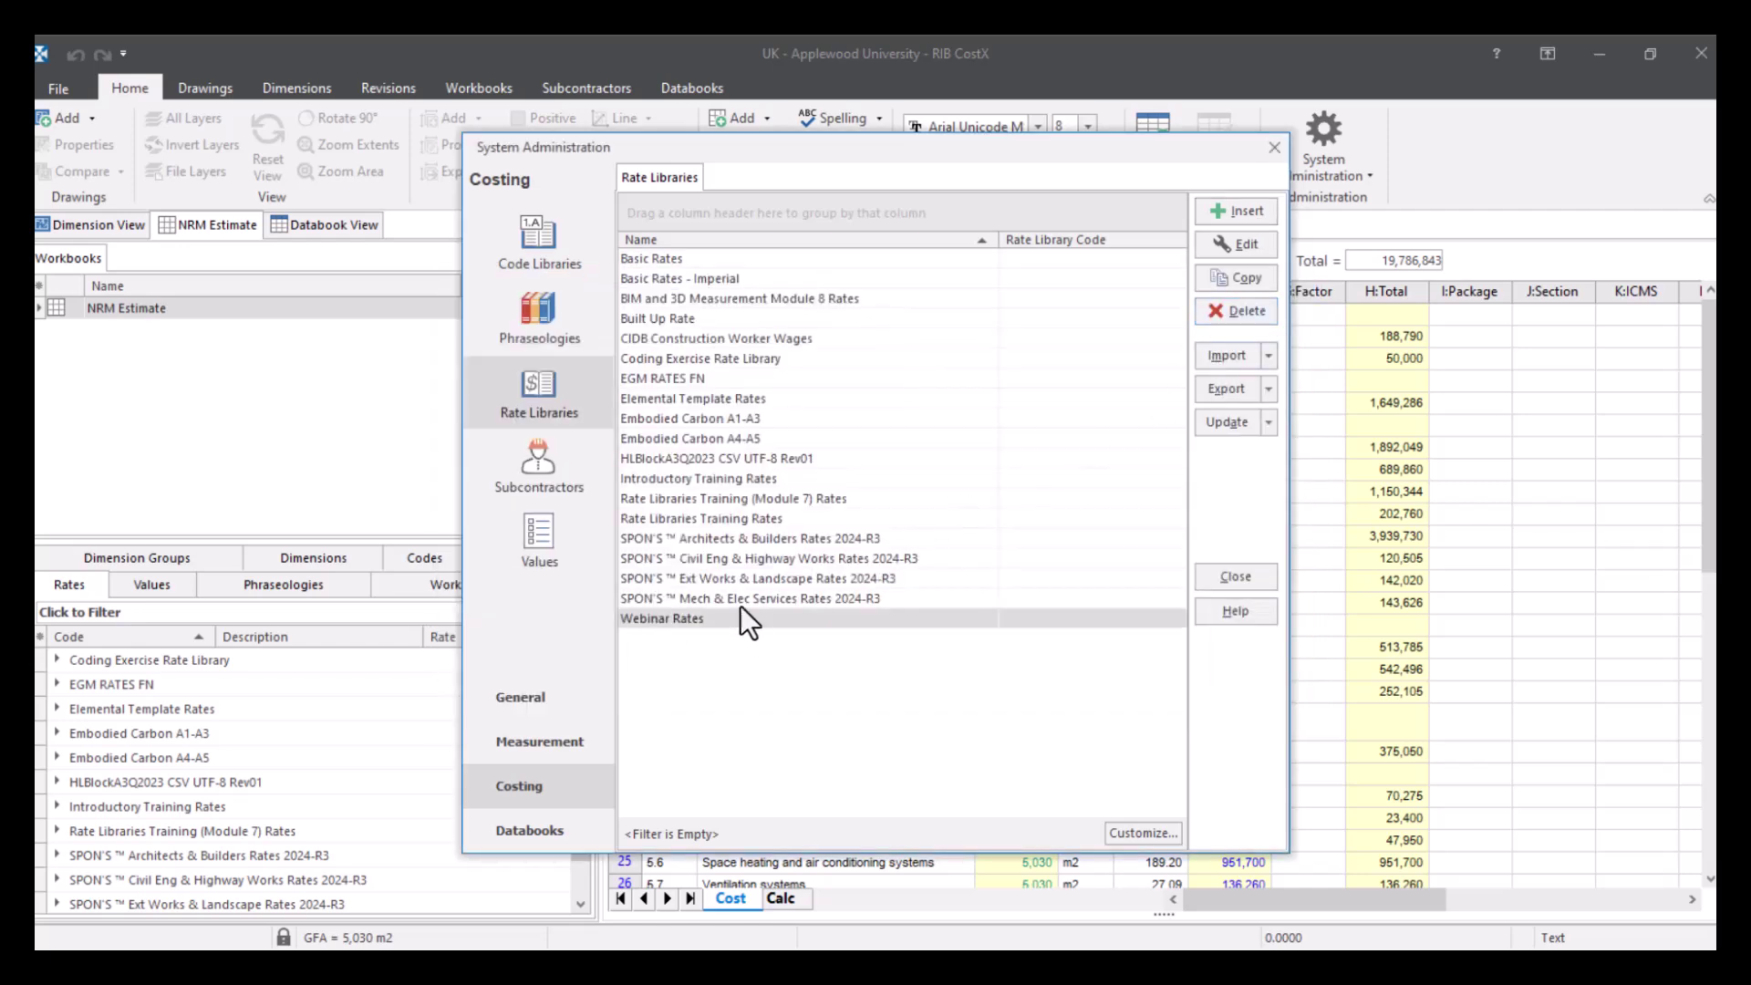
double_click(737, 618)
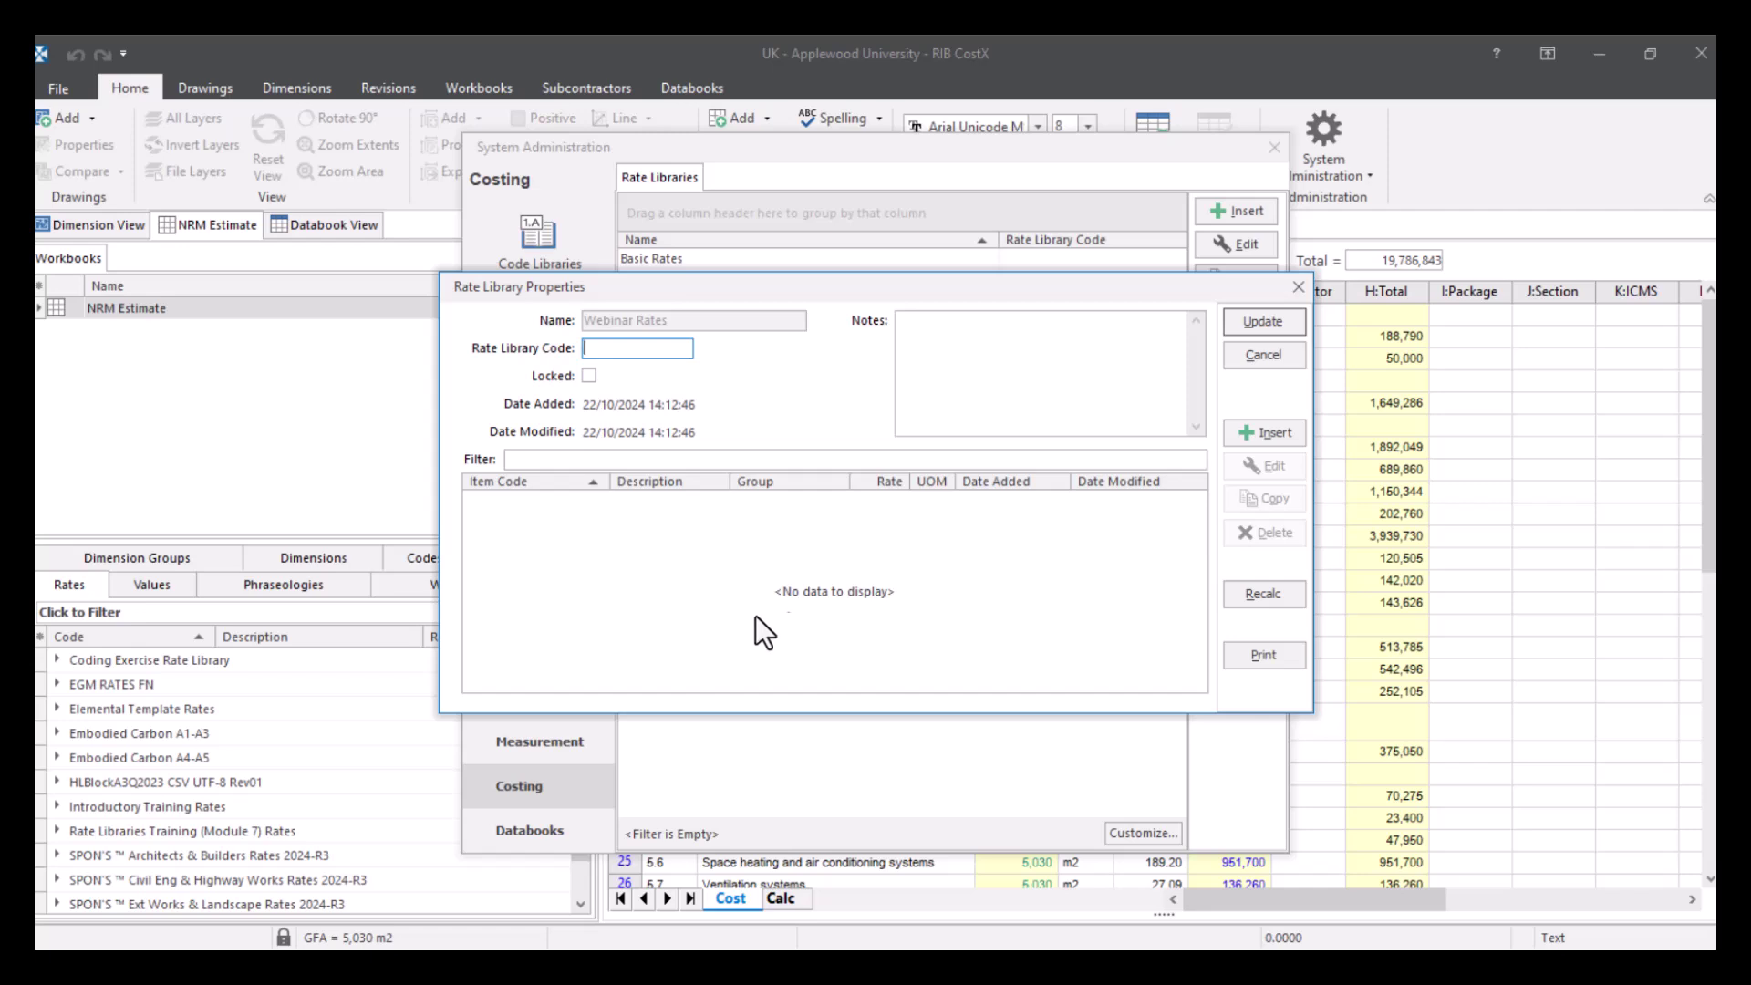
- Start a new rate: code Con, <Default Location>, description '20 MPa Concrete', group SubStructure
left_click(1279, 432)
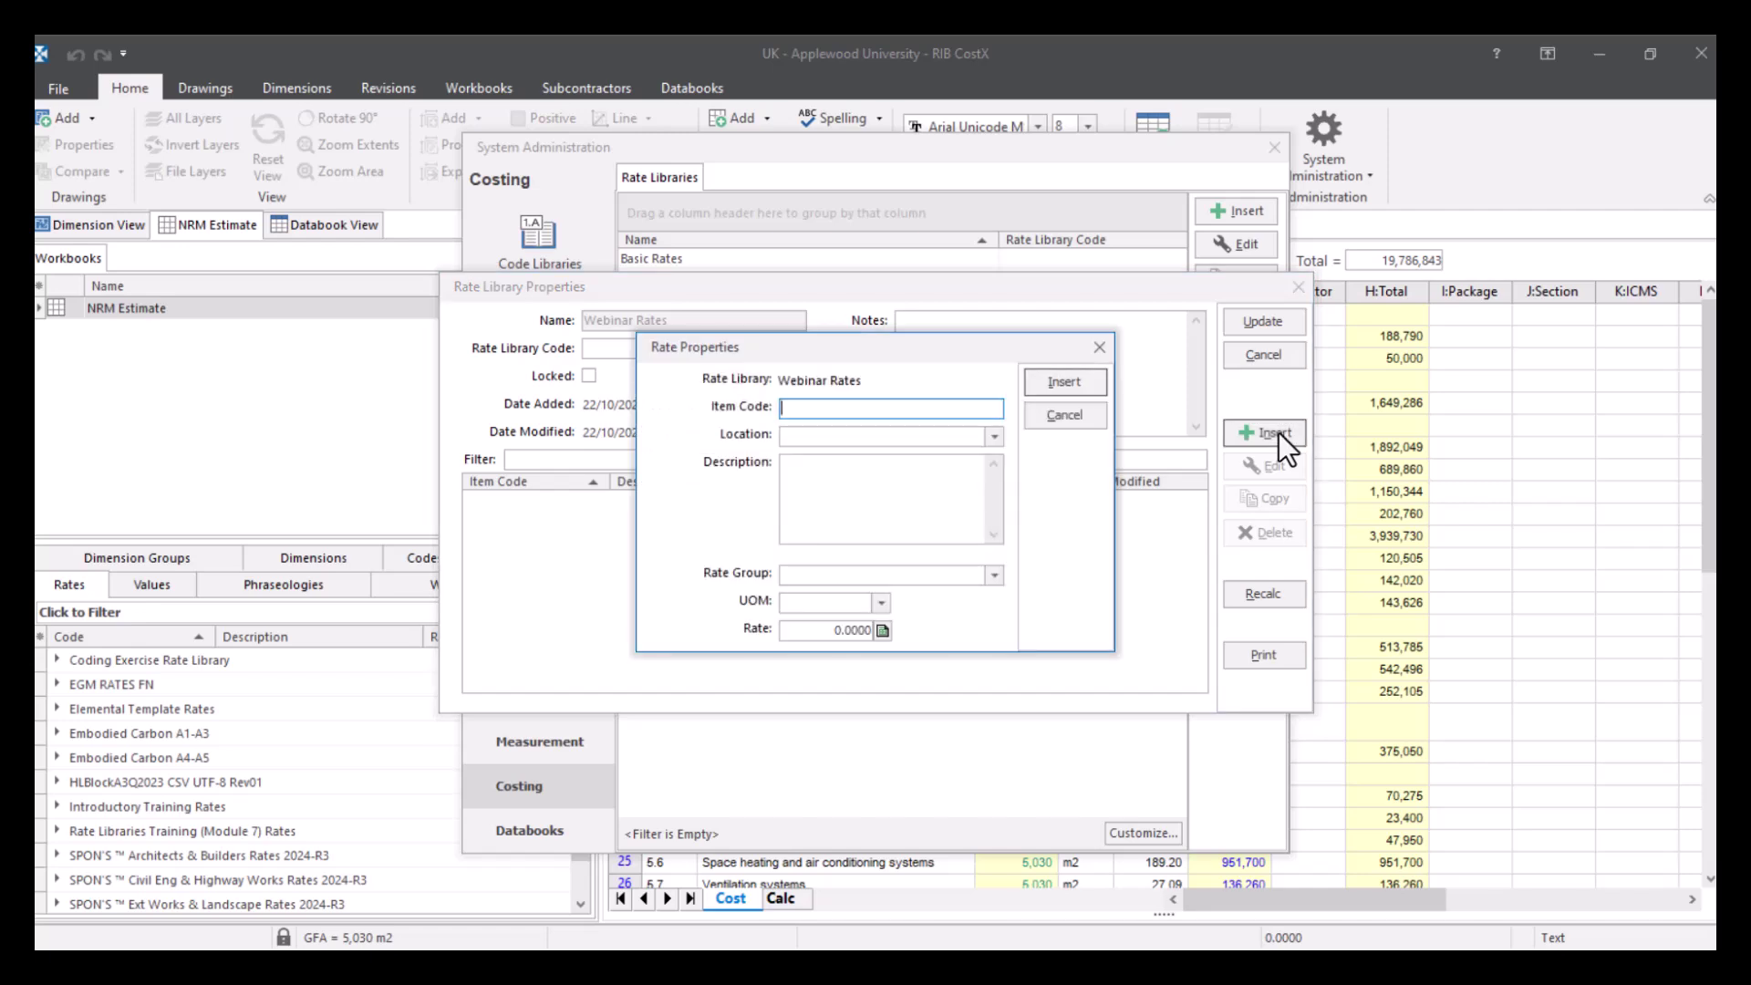
type("Con")
left_click(996, 439)
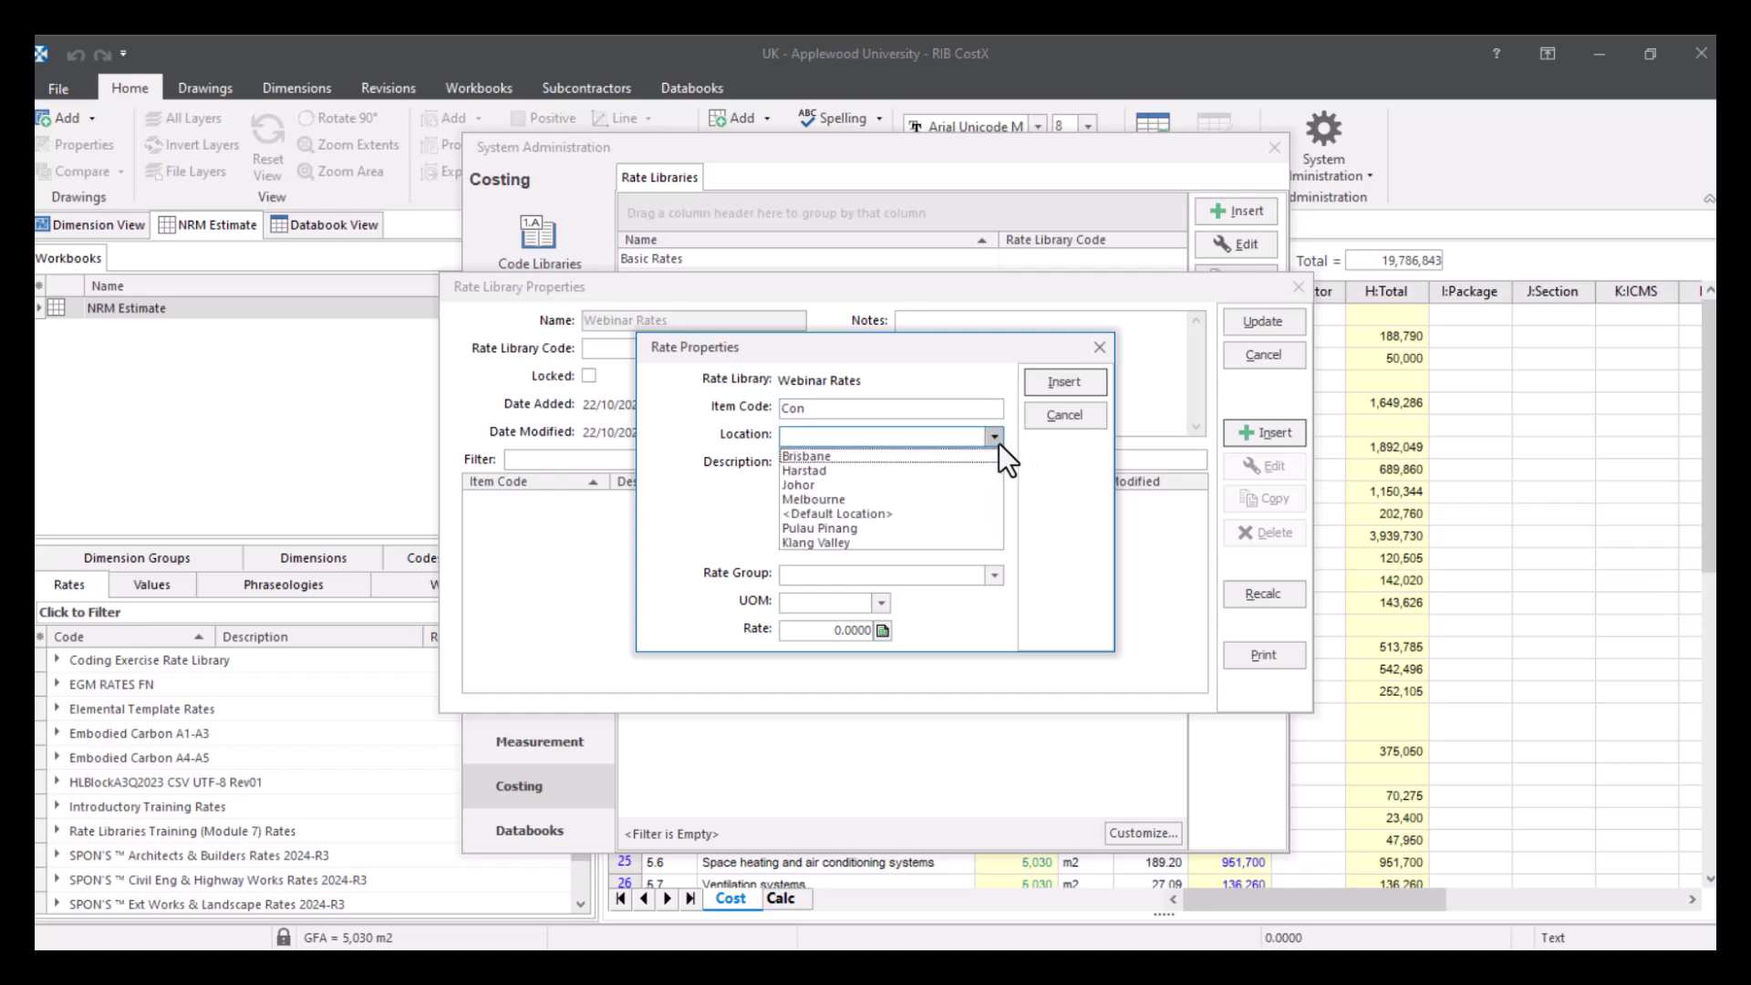
left_click(978, 514)
left_click(964, 494)
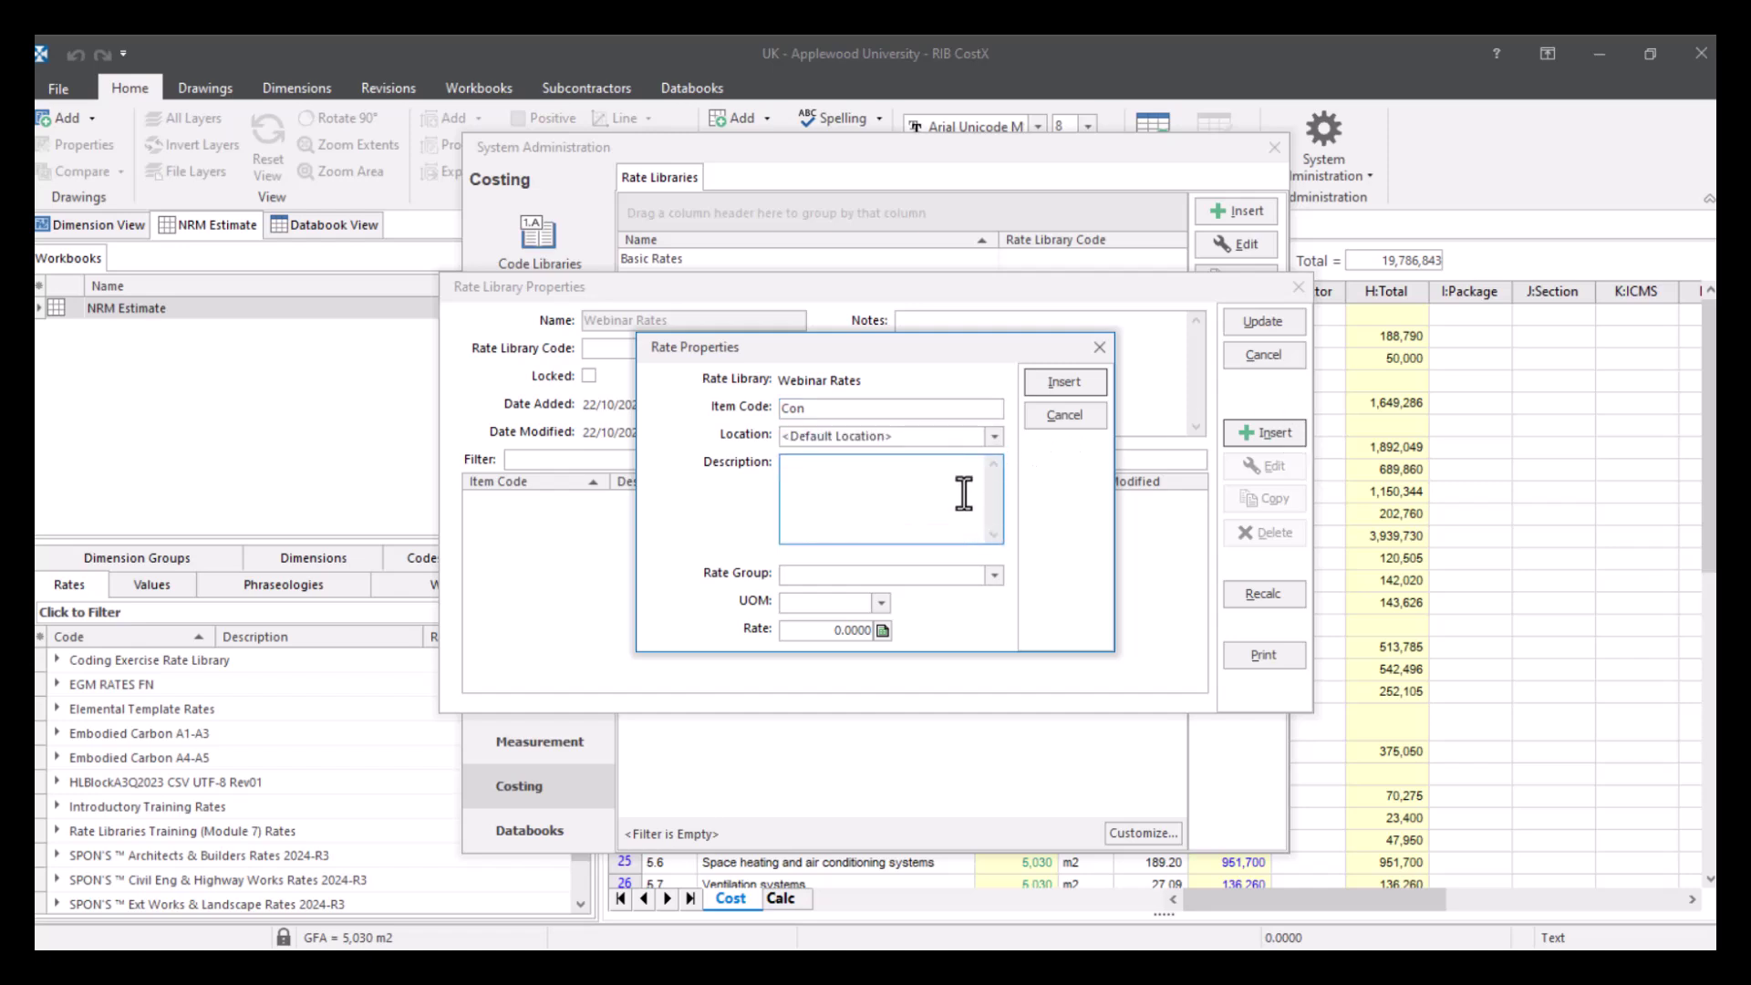
type("20 MPa Concrete")
left_click(943, 575)
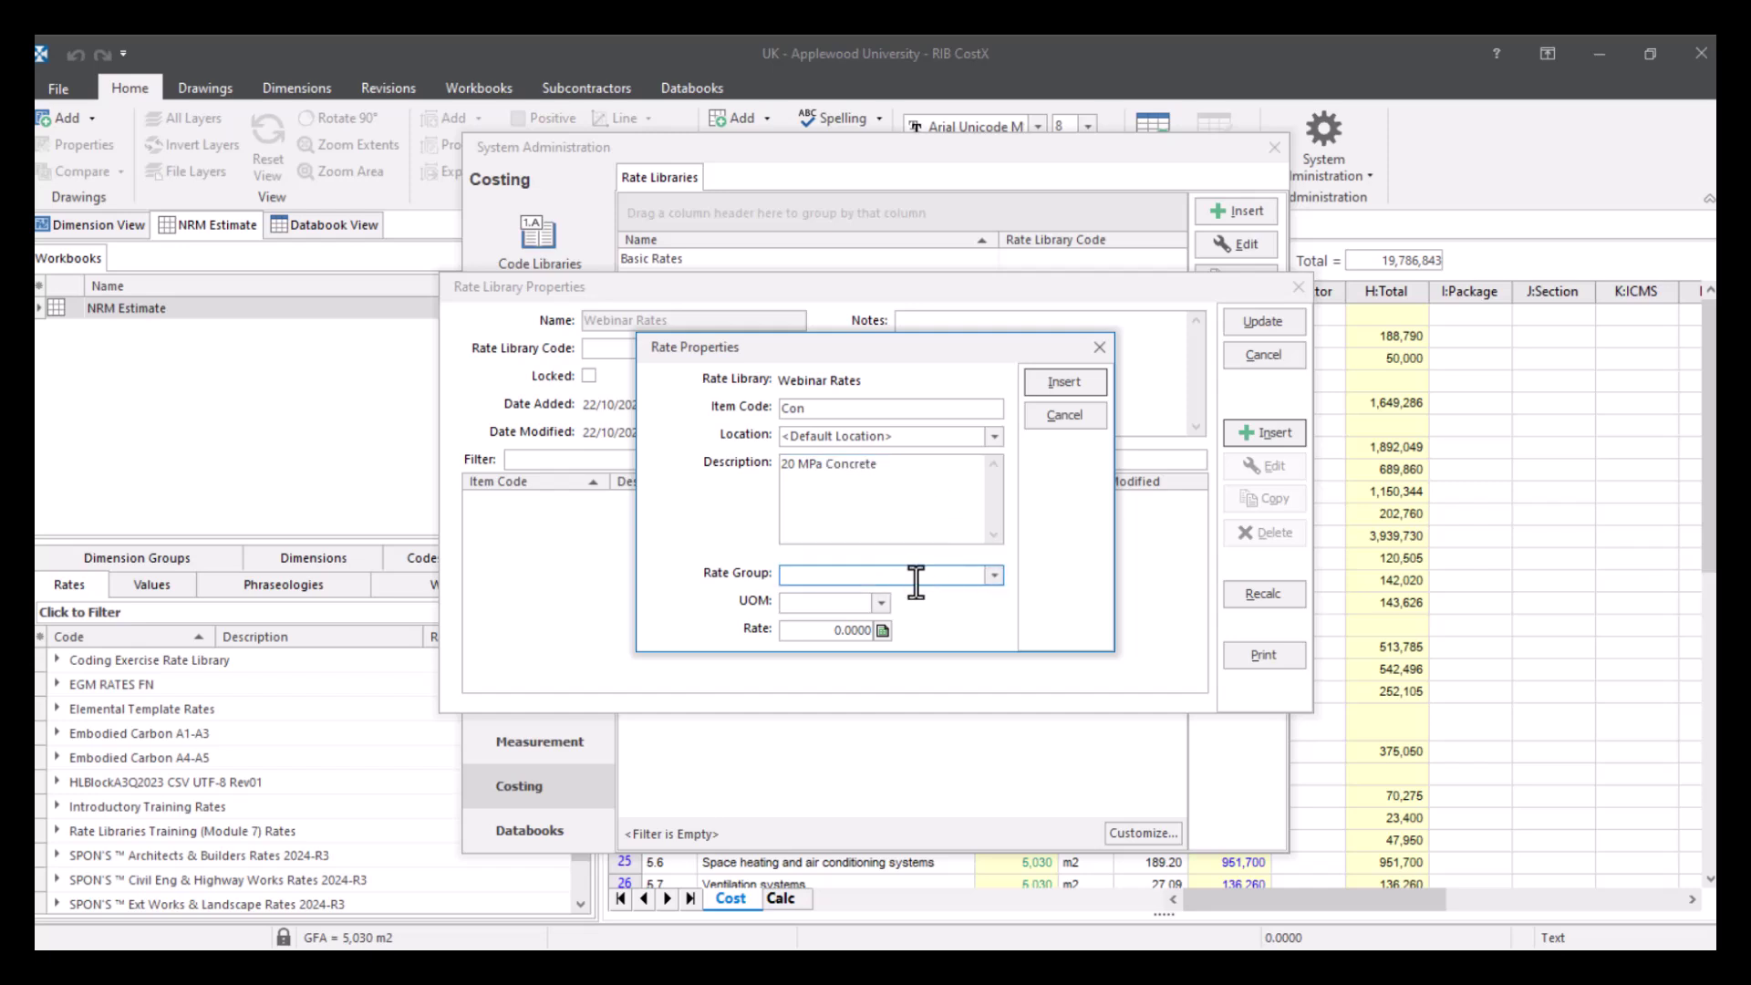
type("SubStructure")
- Give the Con rate unit m3 and rate 400, insert it, and expand Default Location
left_click(880, 604)
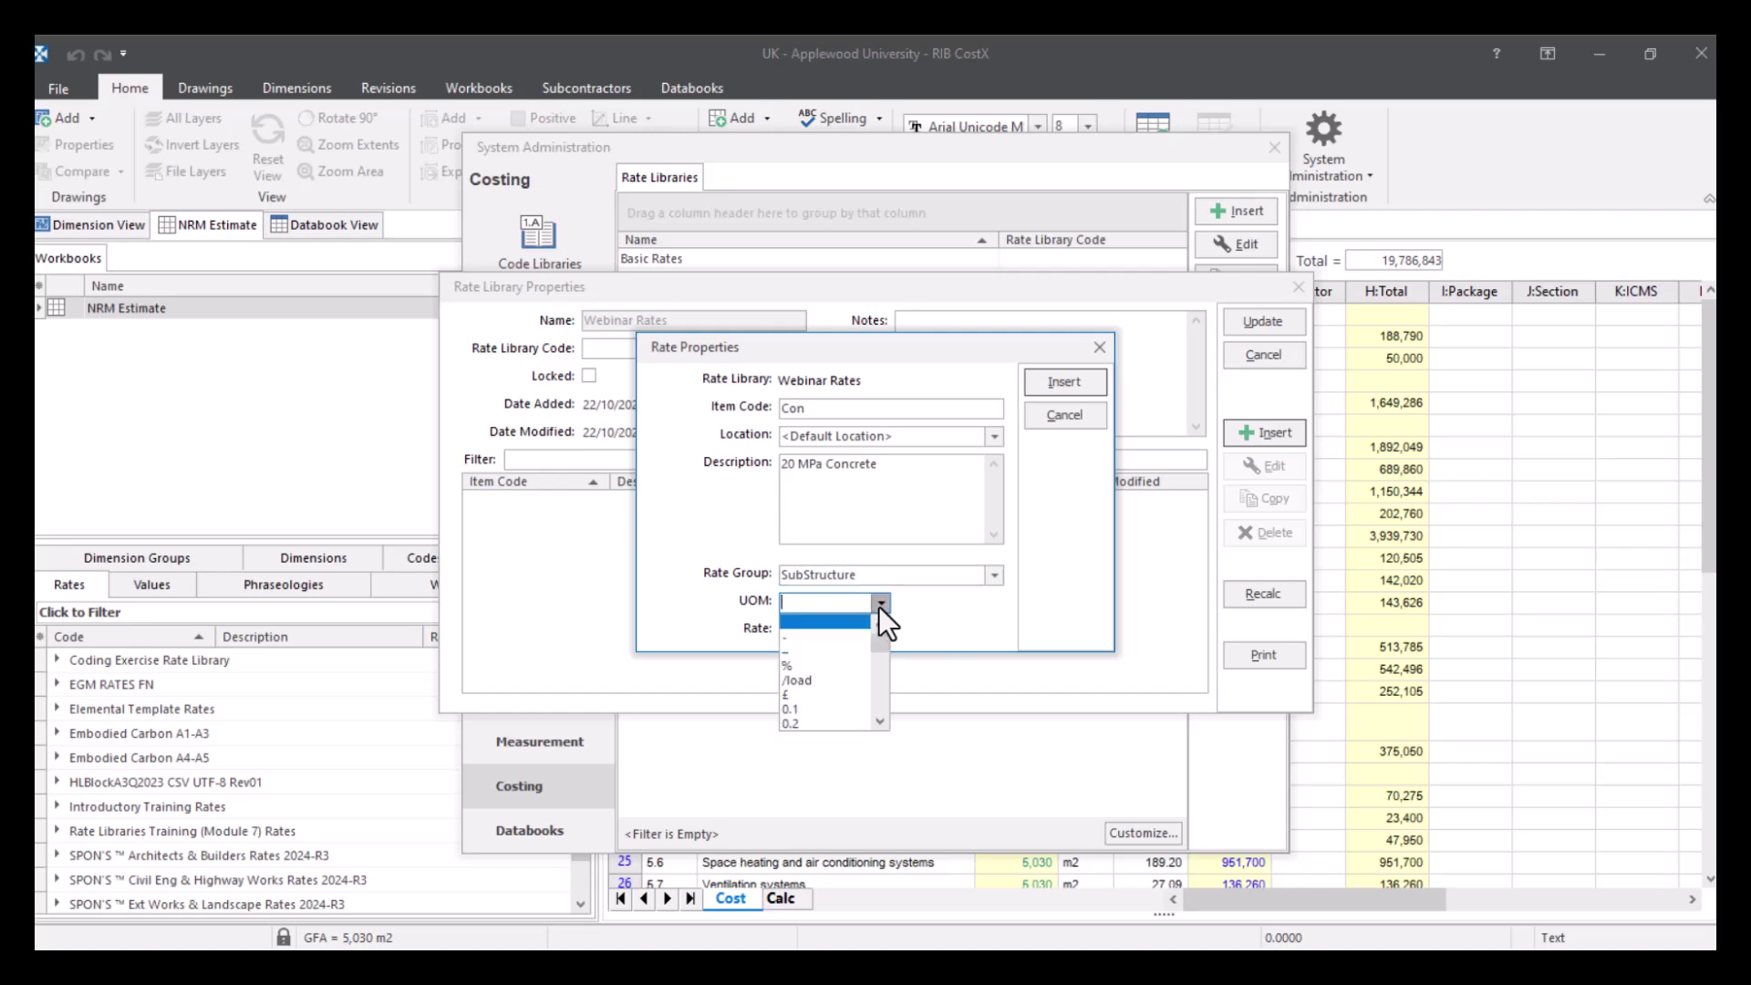
scroll(848, 655, "down", 5)
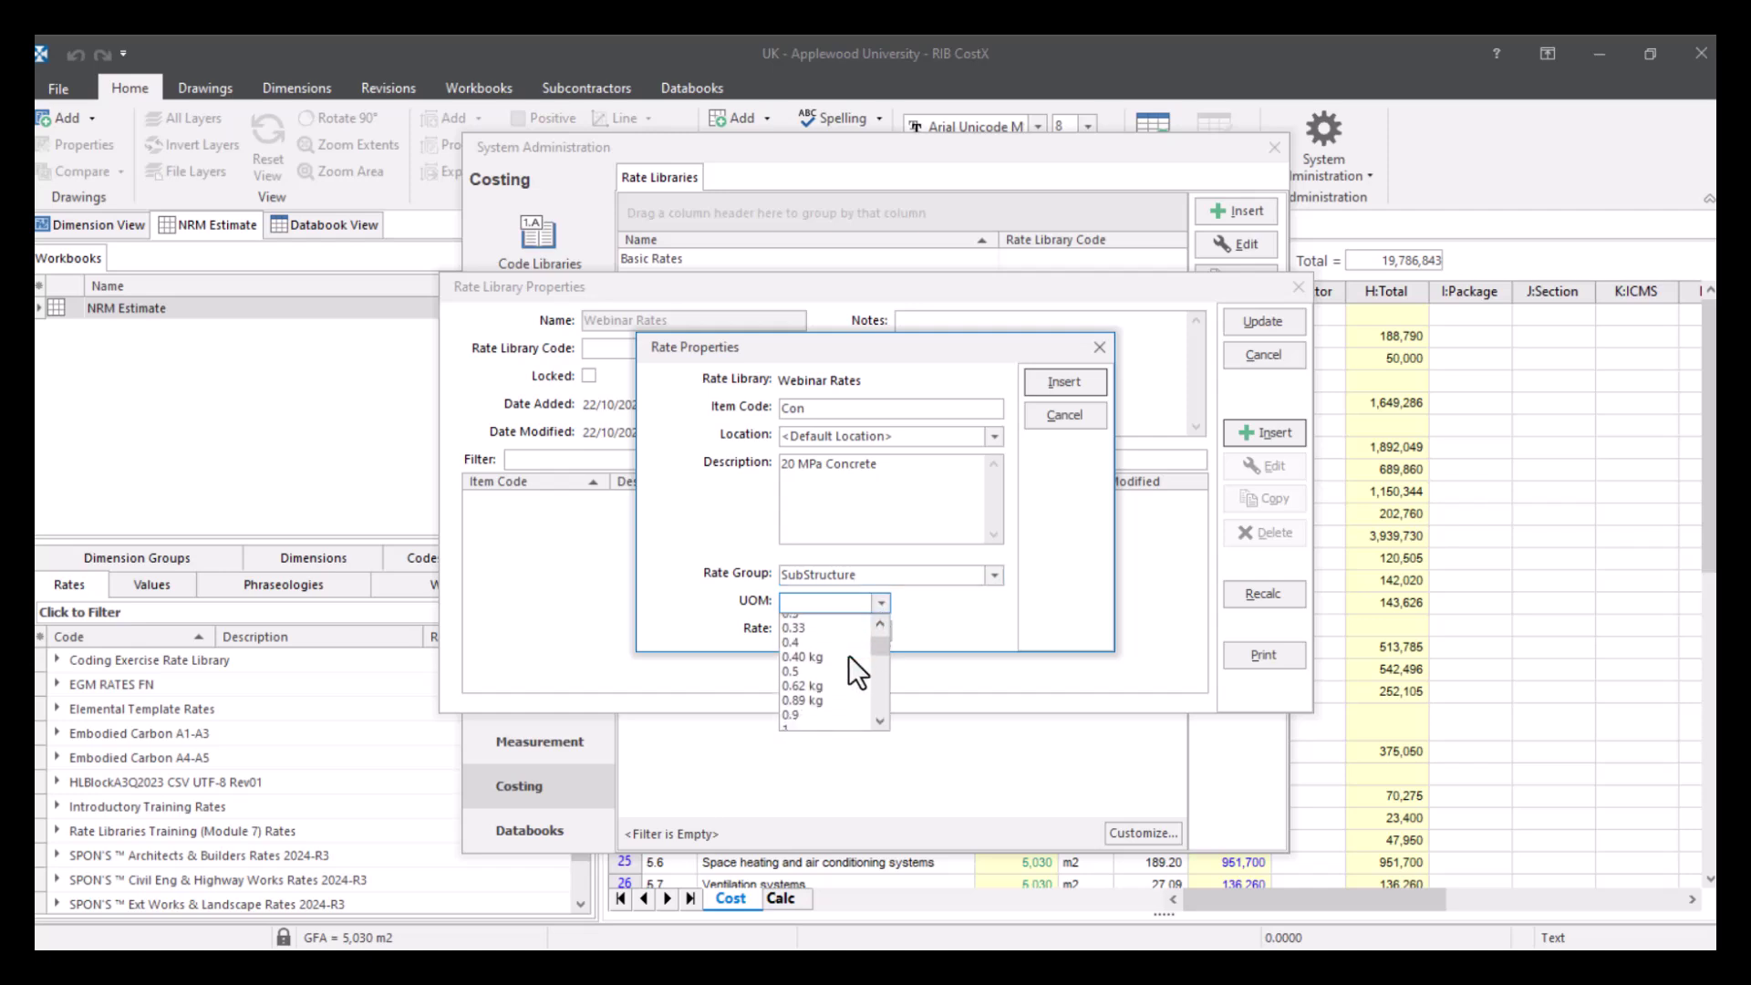
scroll(849, 655, "down", 10)
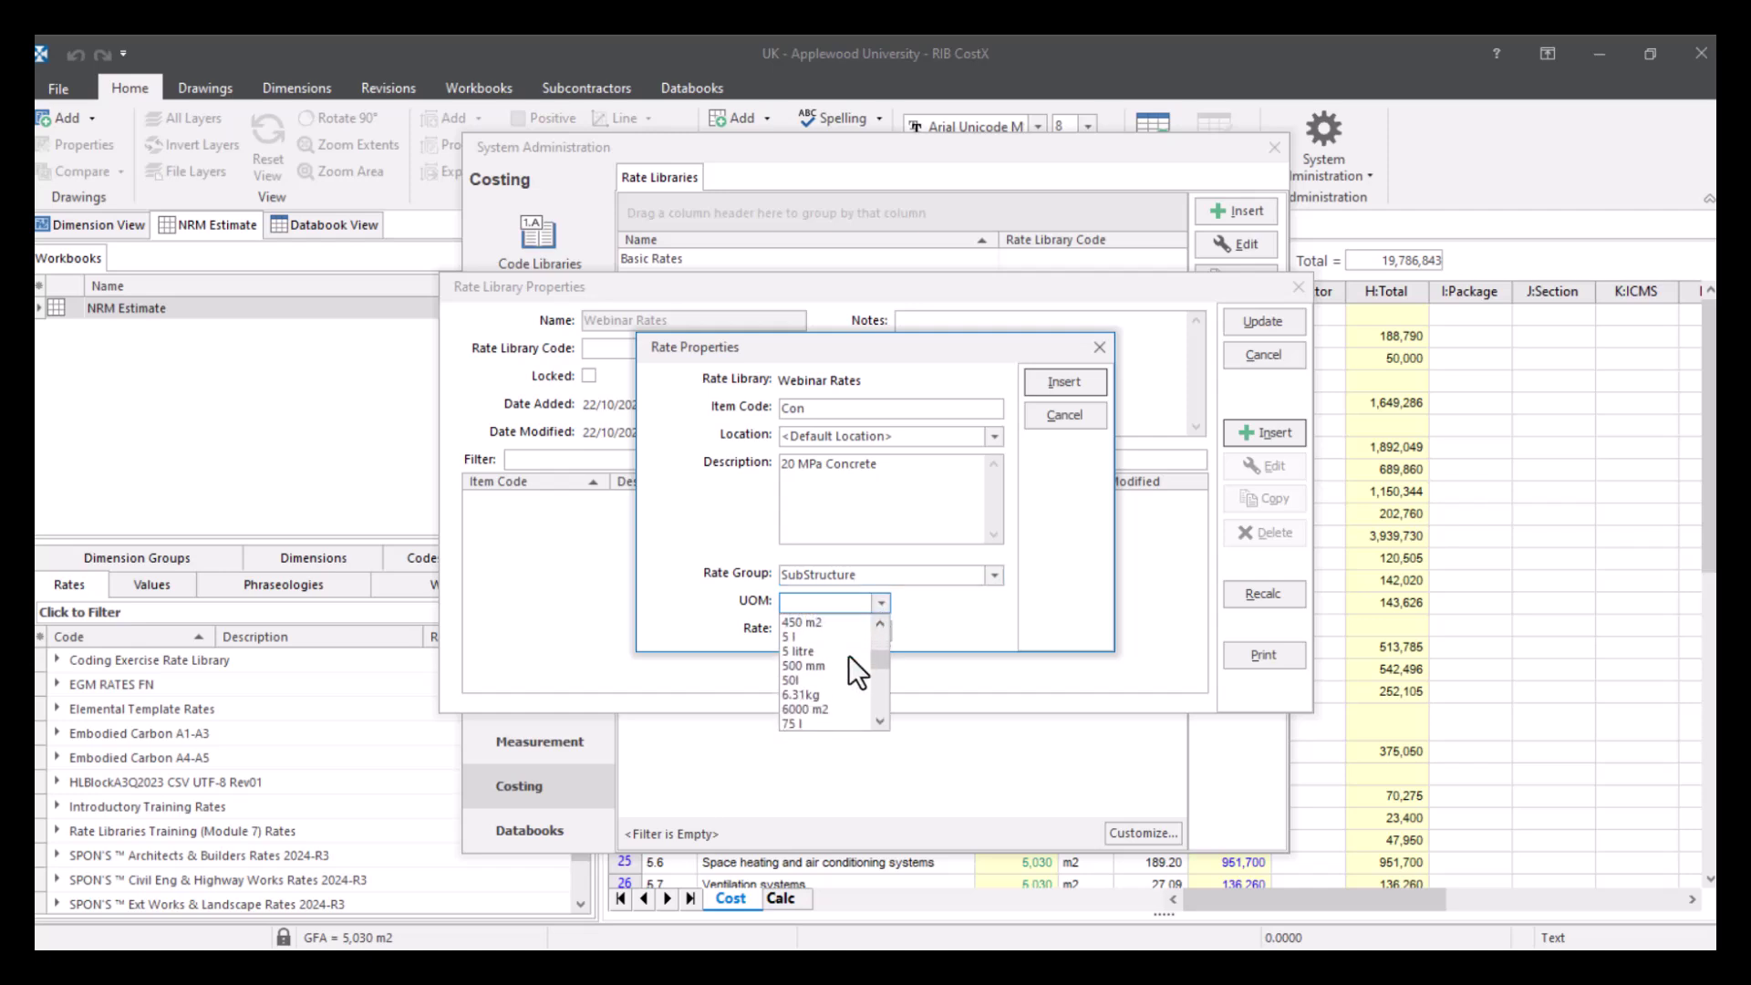
scroll(856, 675, "down", 8)
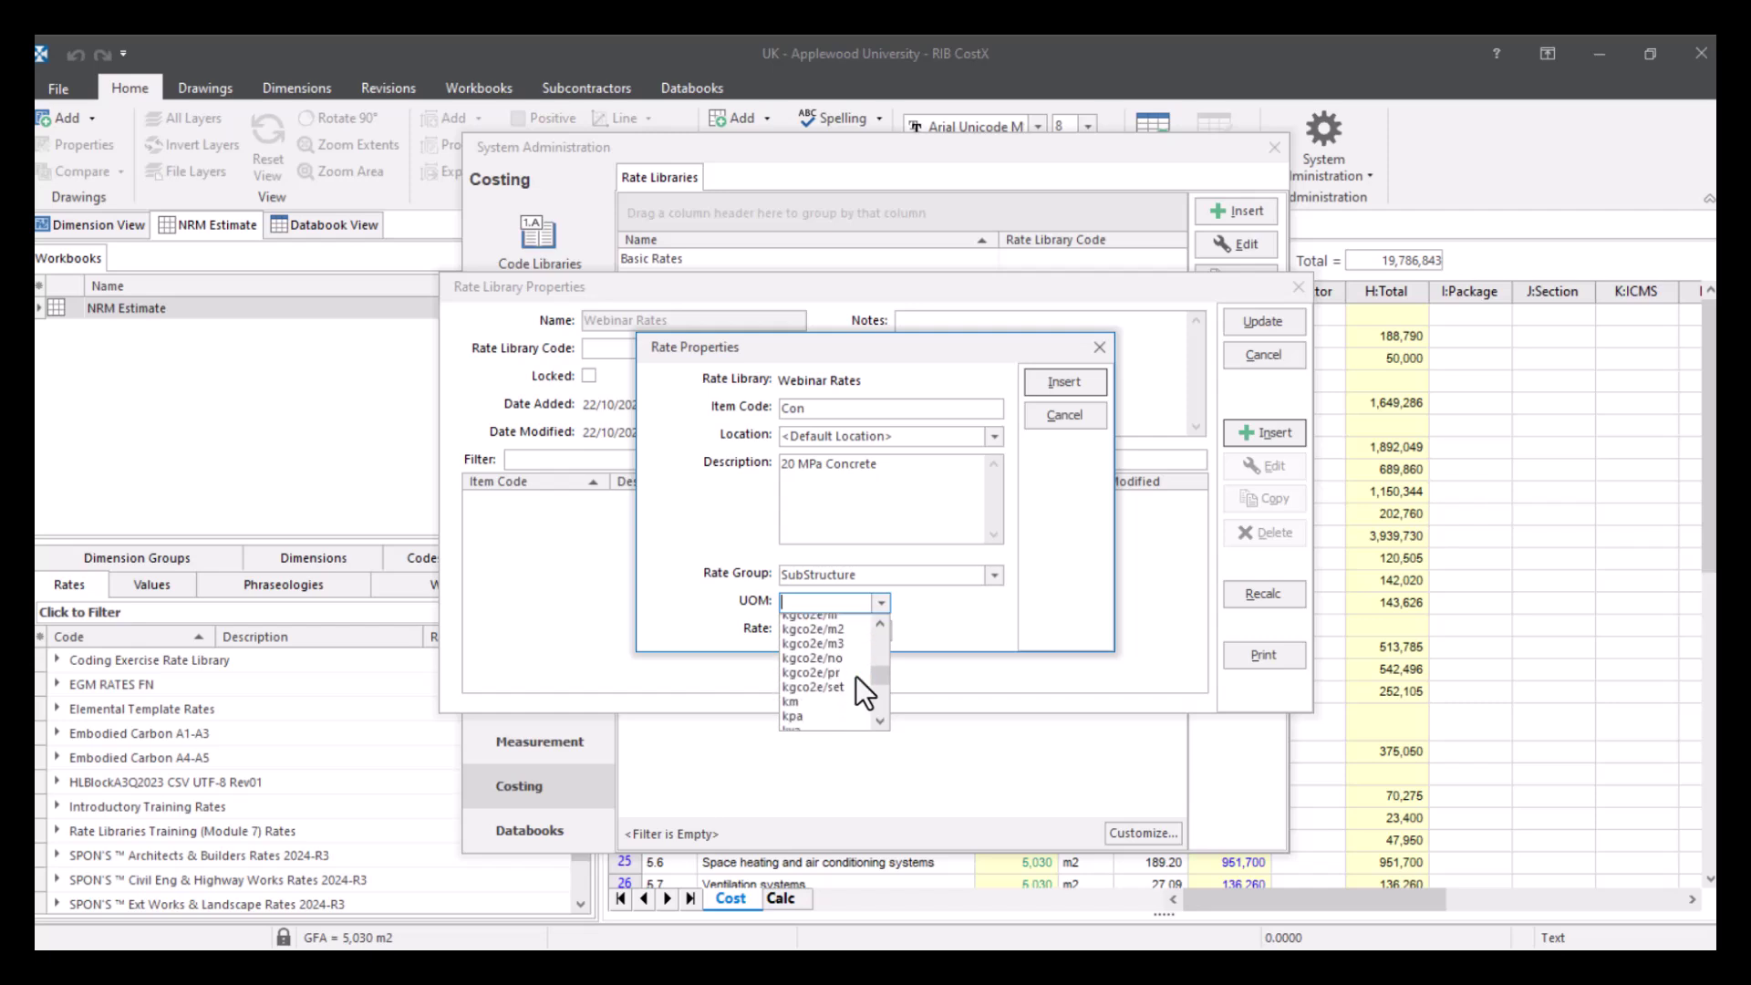
scroll(856, 676, "down", 1)
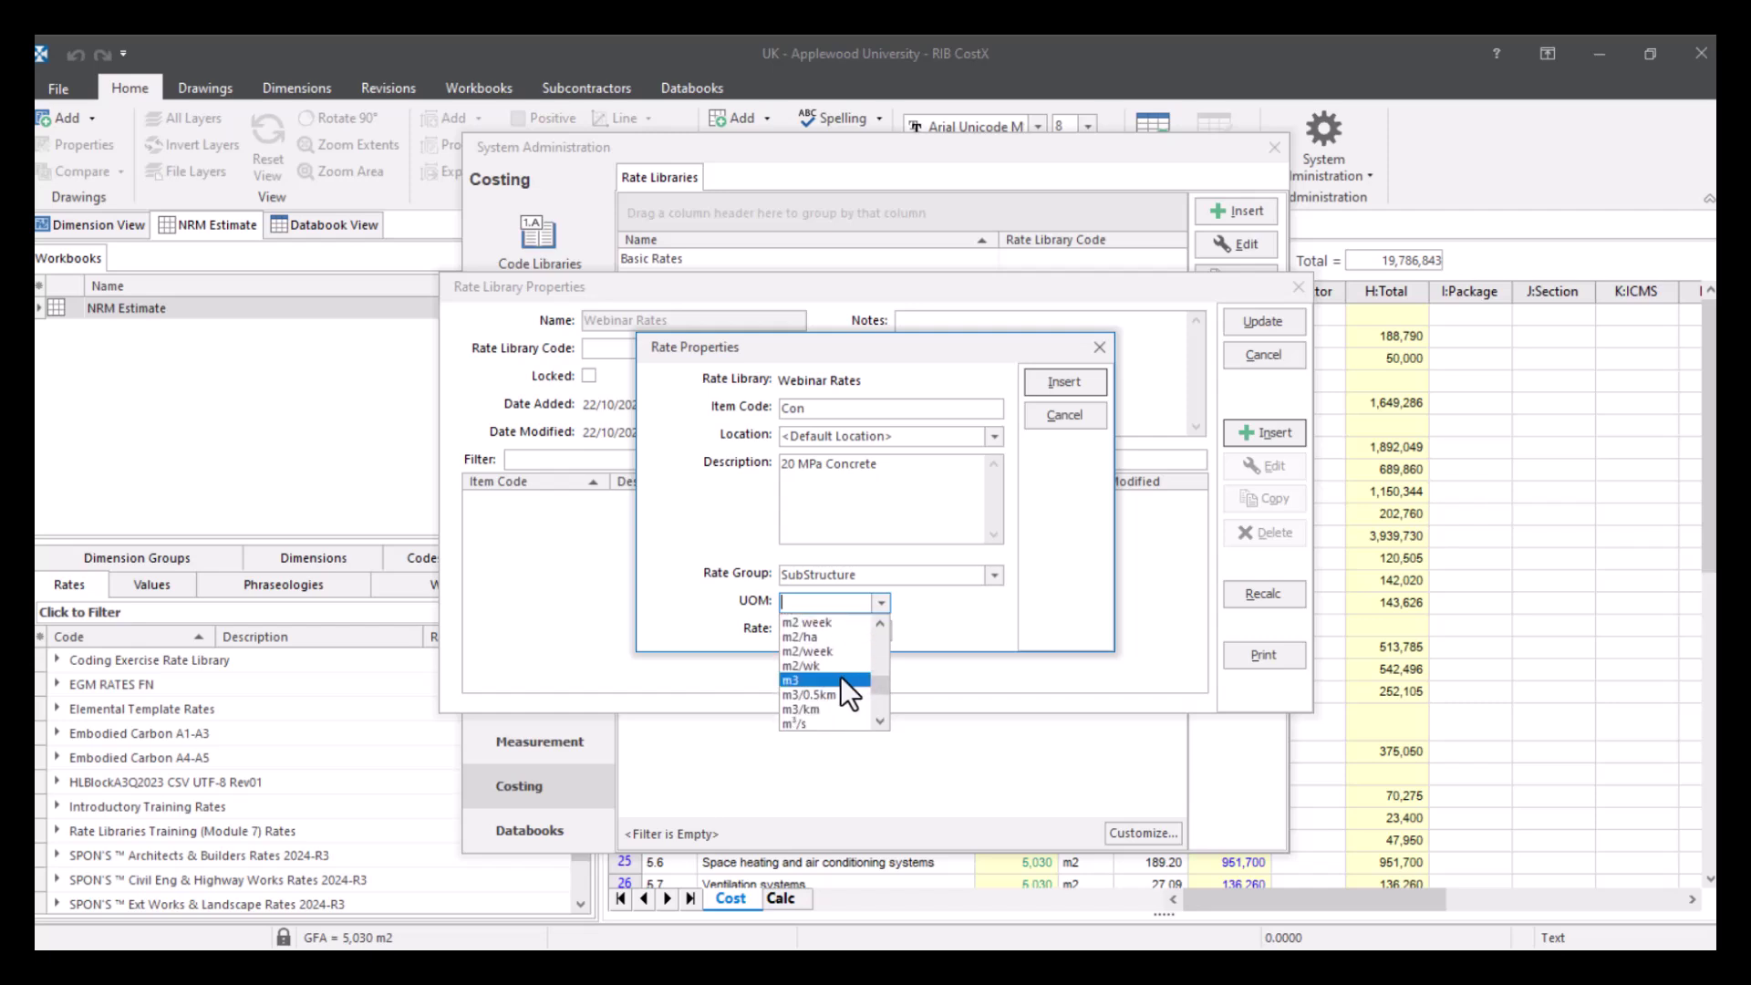
left_click(839, 676)
left_click(850, 631)
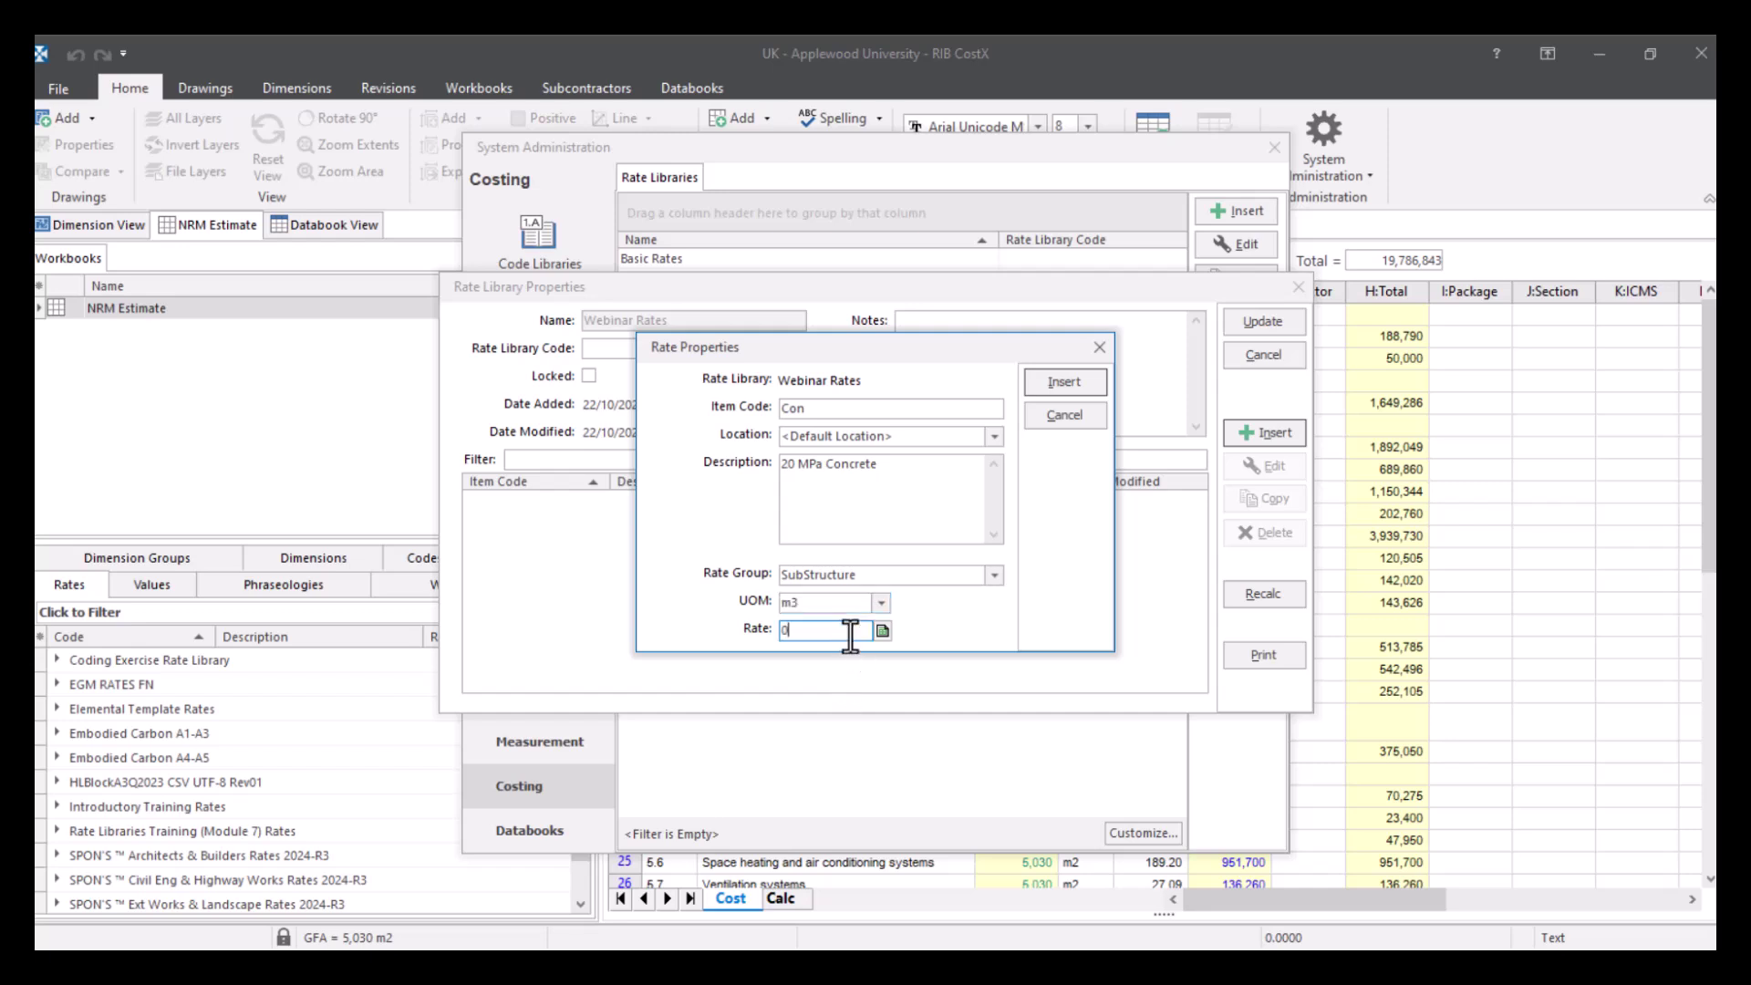
double_click(850, 633)
type("400")
left_click(1080, 383)
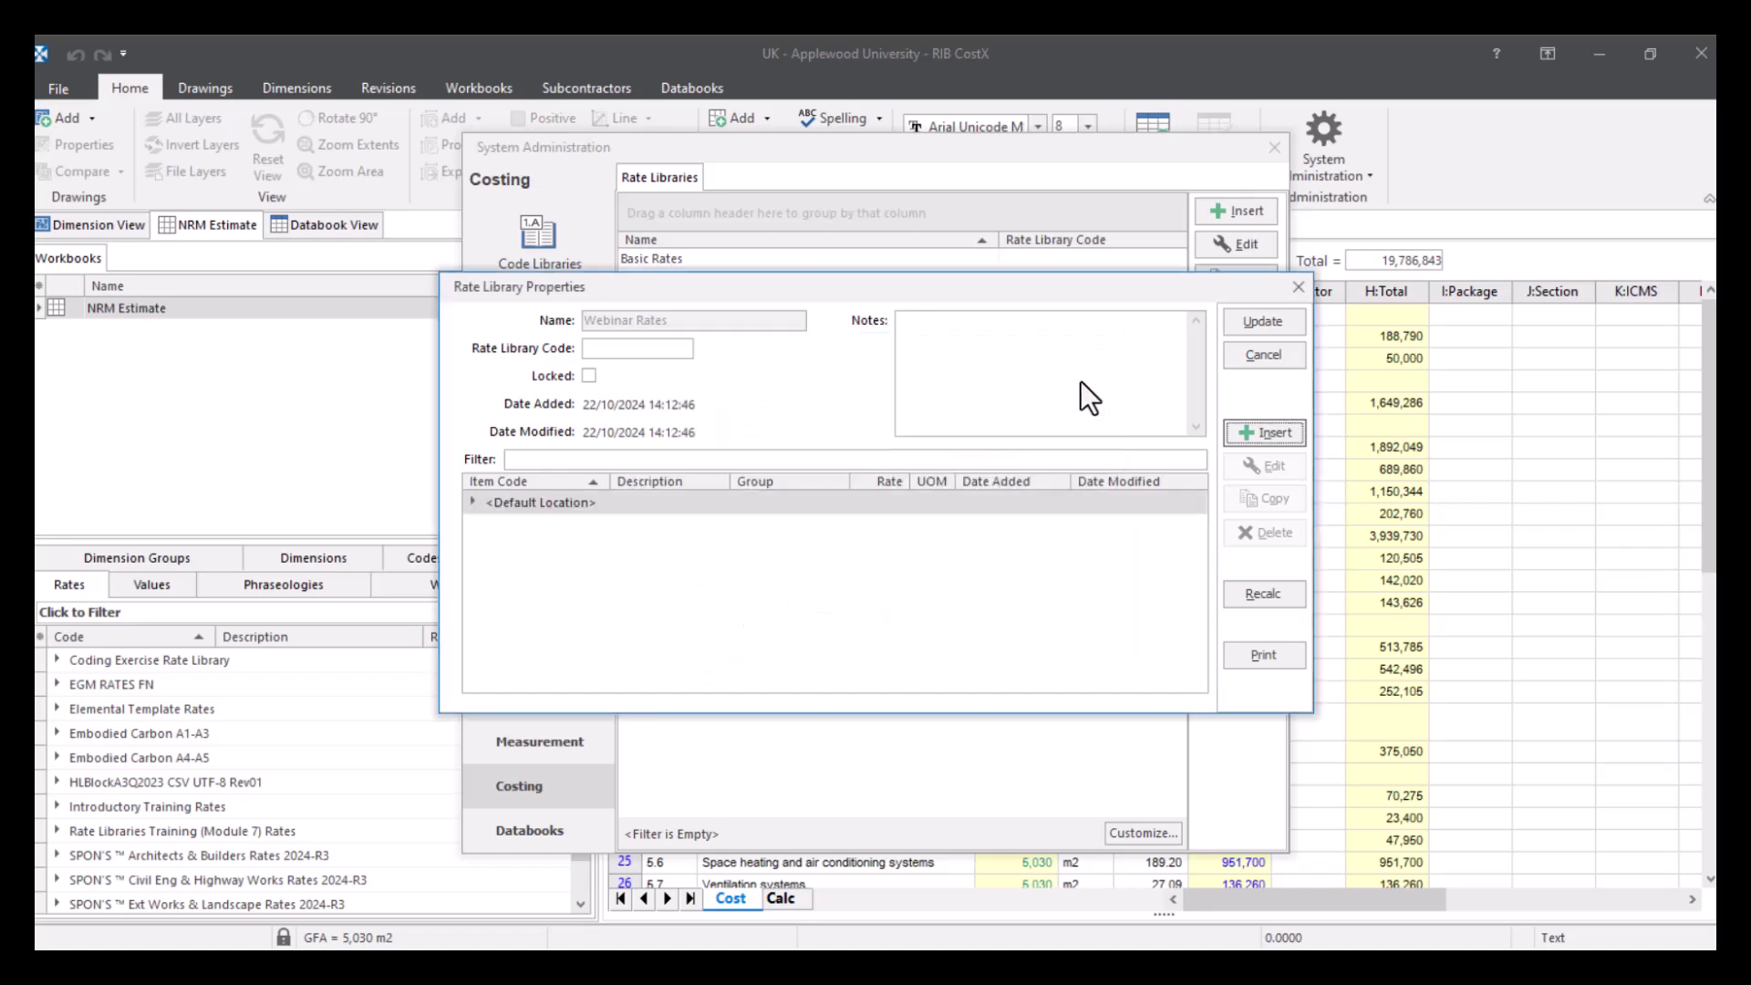
left_click(471, 504)
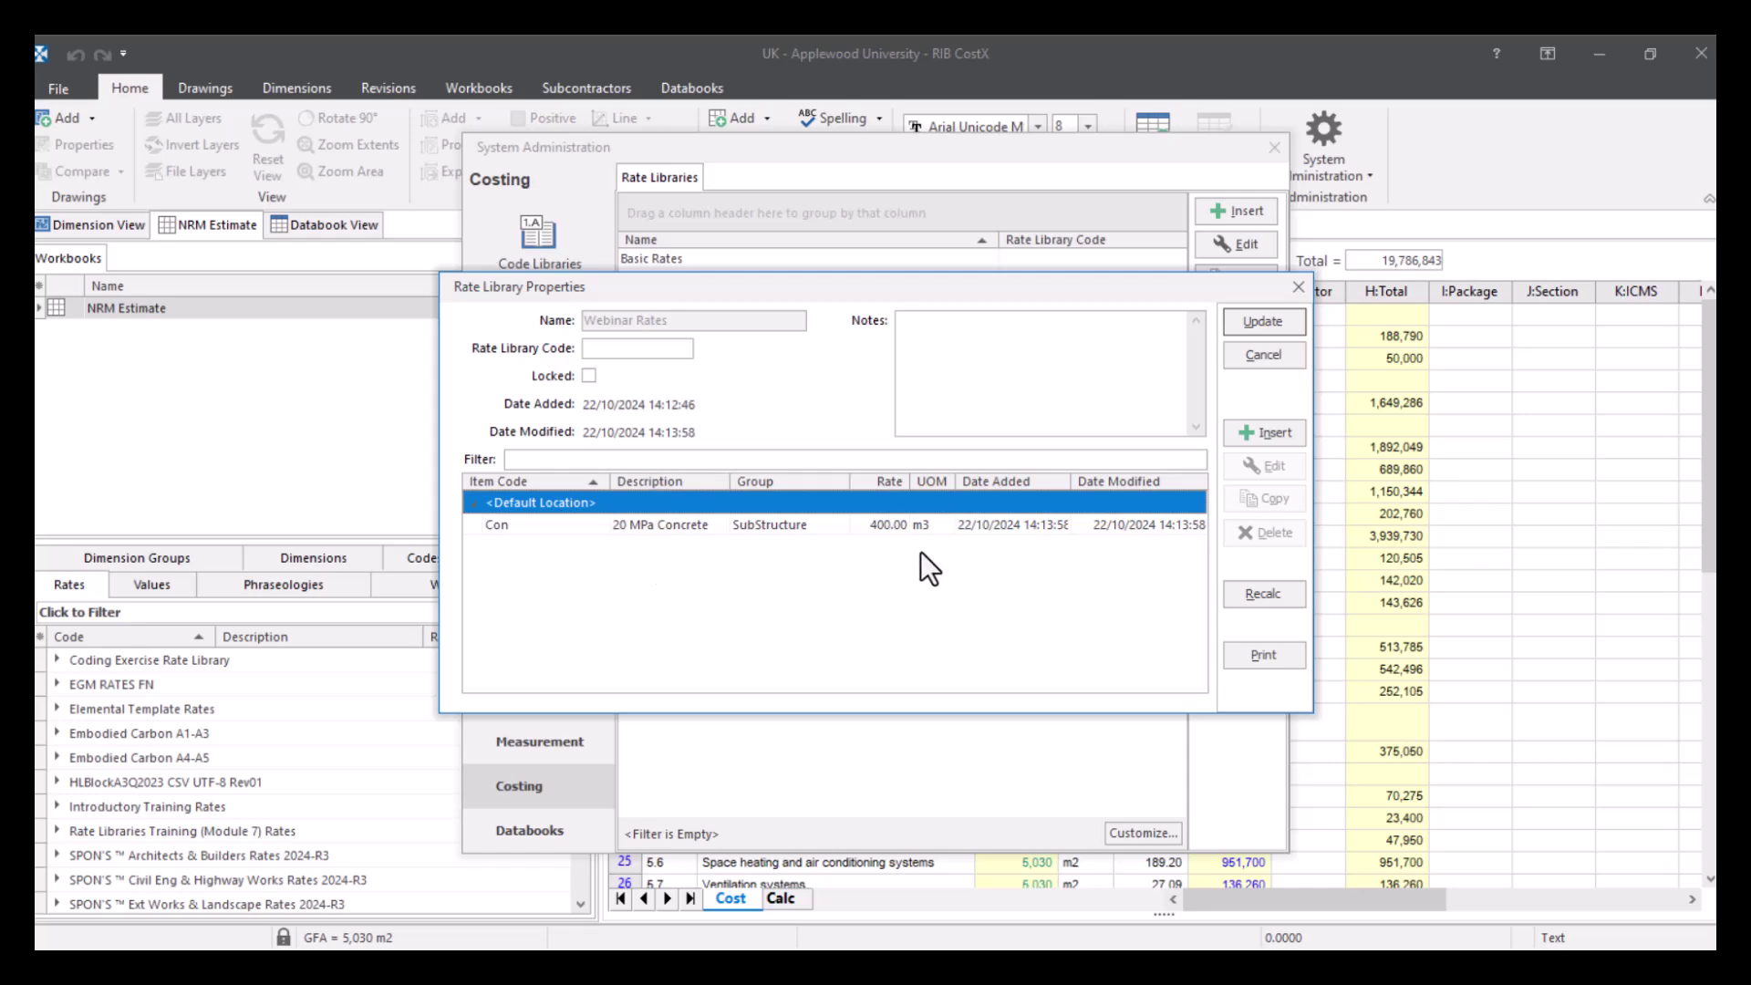
- Start a Reo Steel rate: <Default Location>, description 'Reinforcement Steel', group SubStructure
left_click(1288, 434)
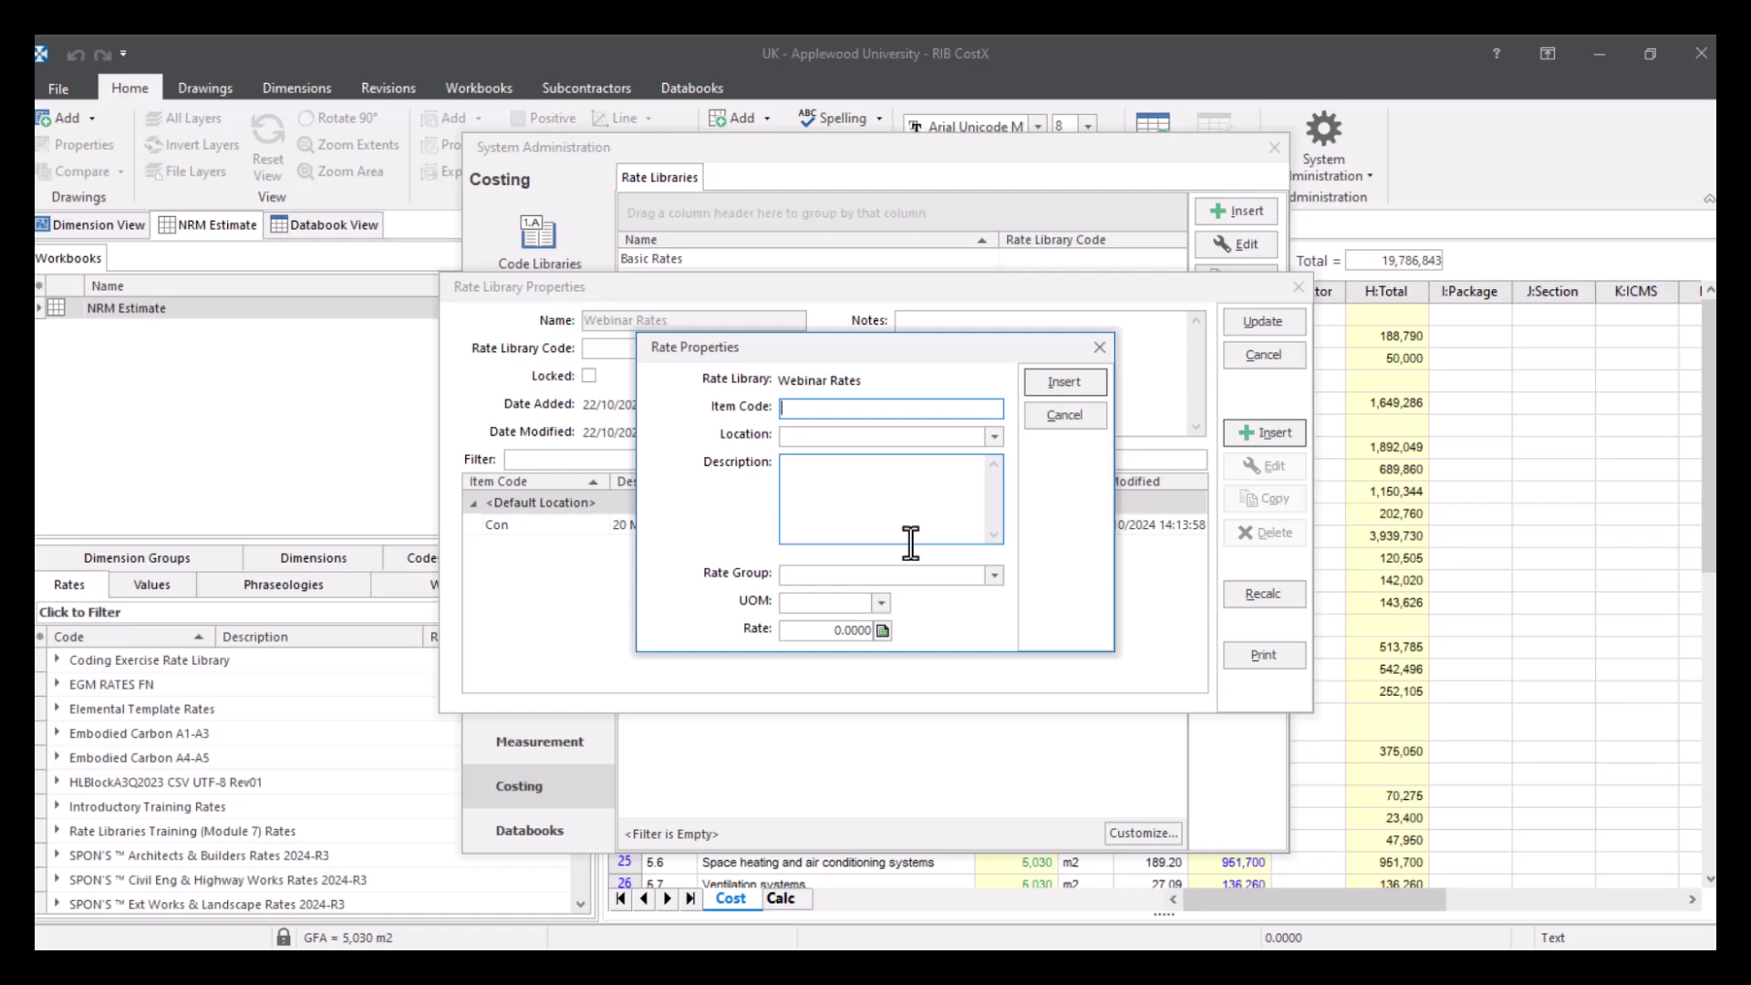
type("Reo Steel")
left_click(994, 437)
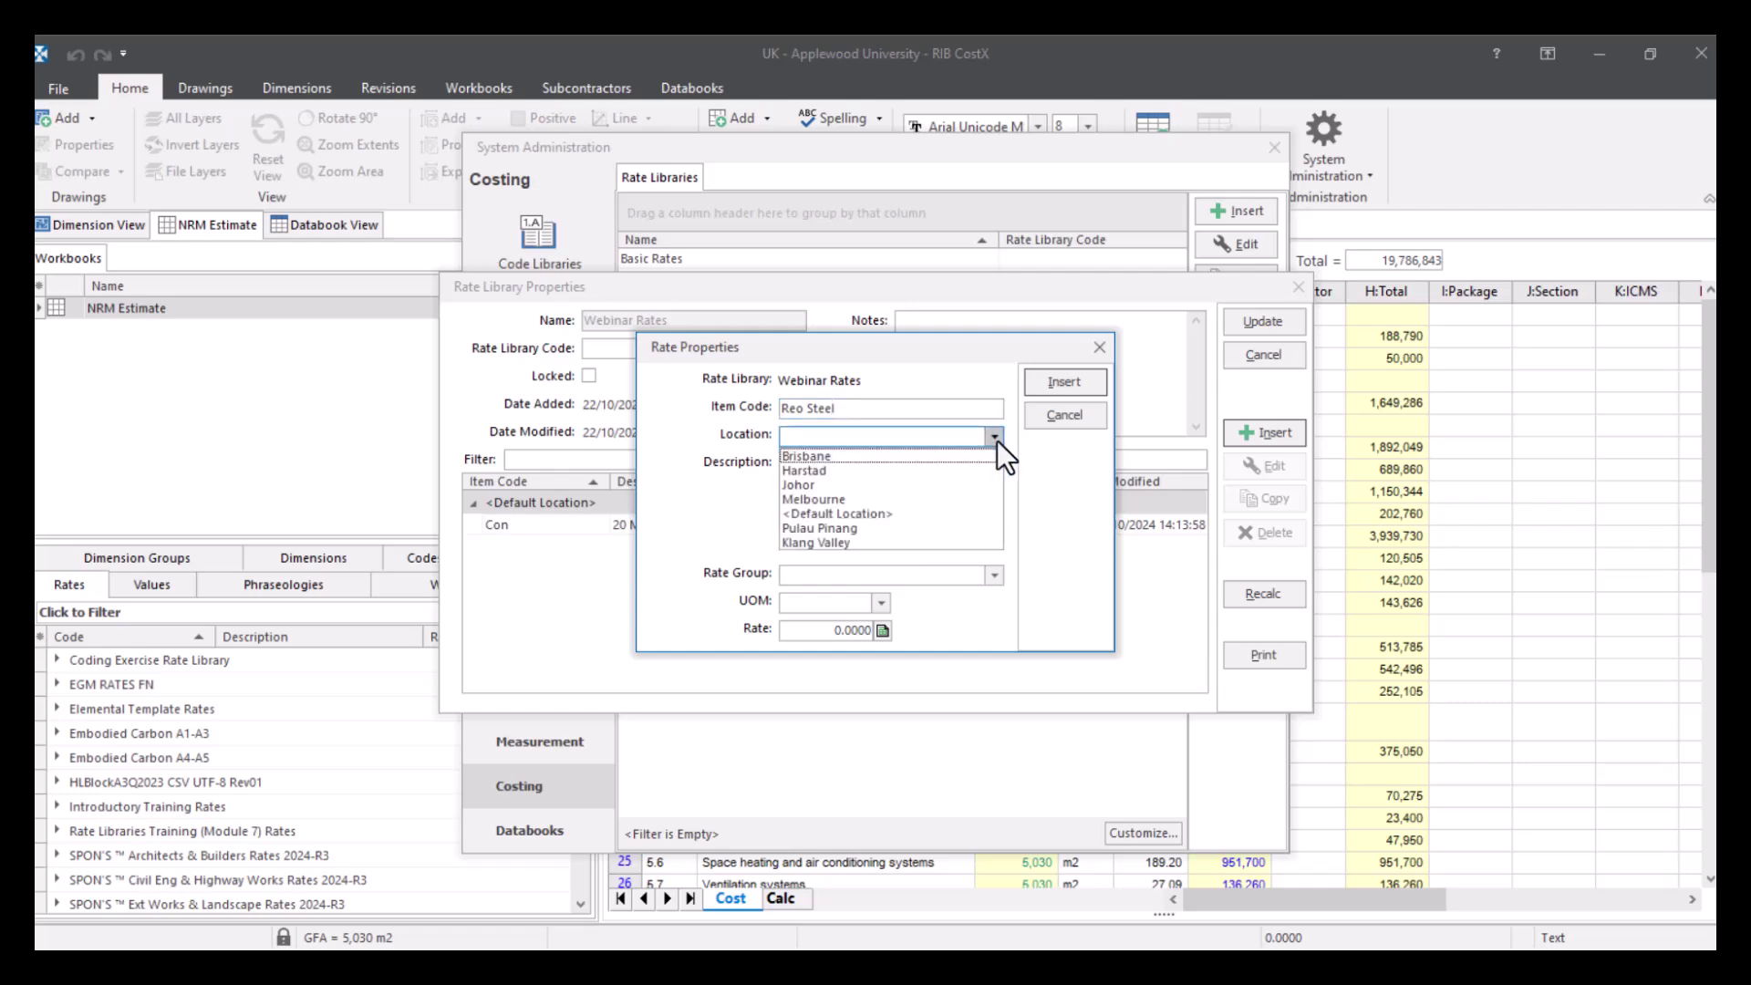
left_click(956, 513)
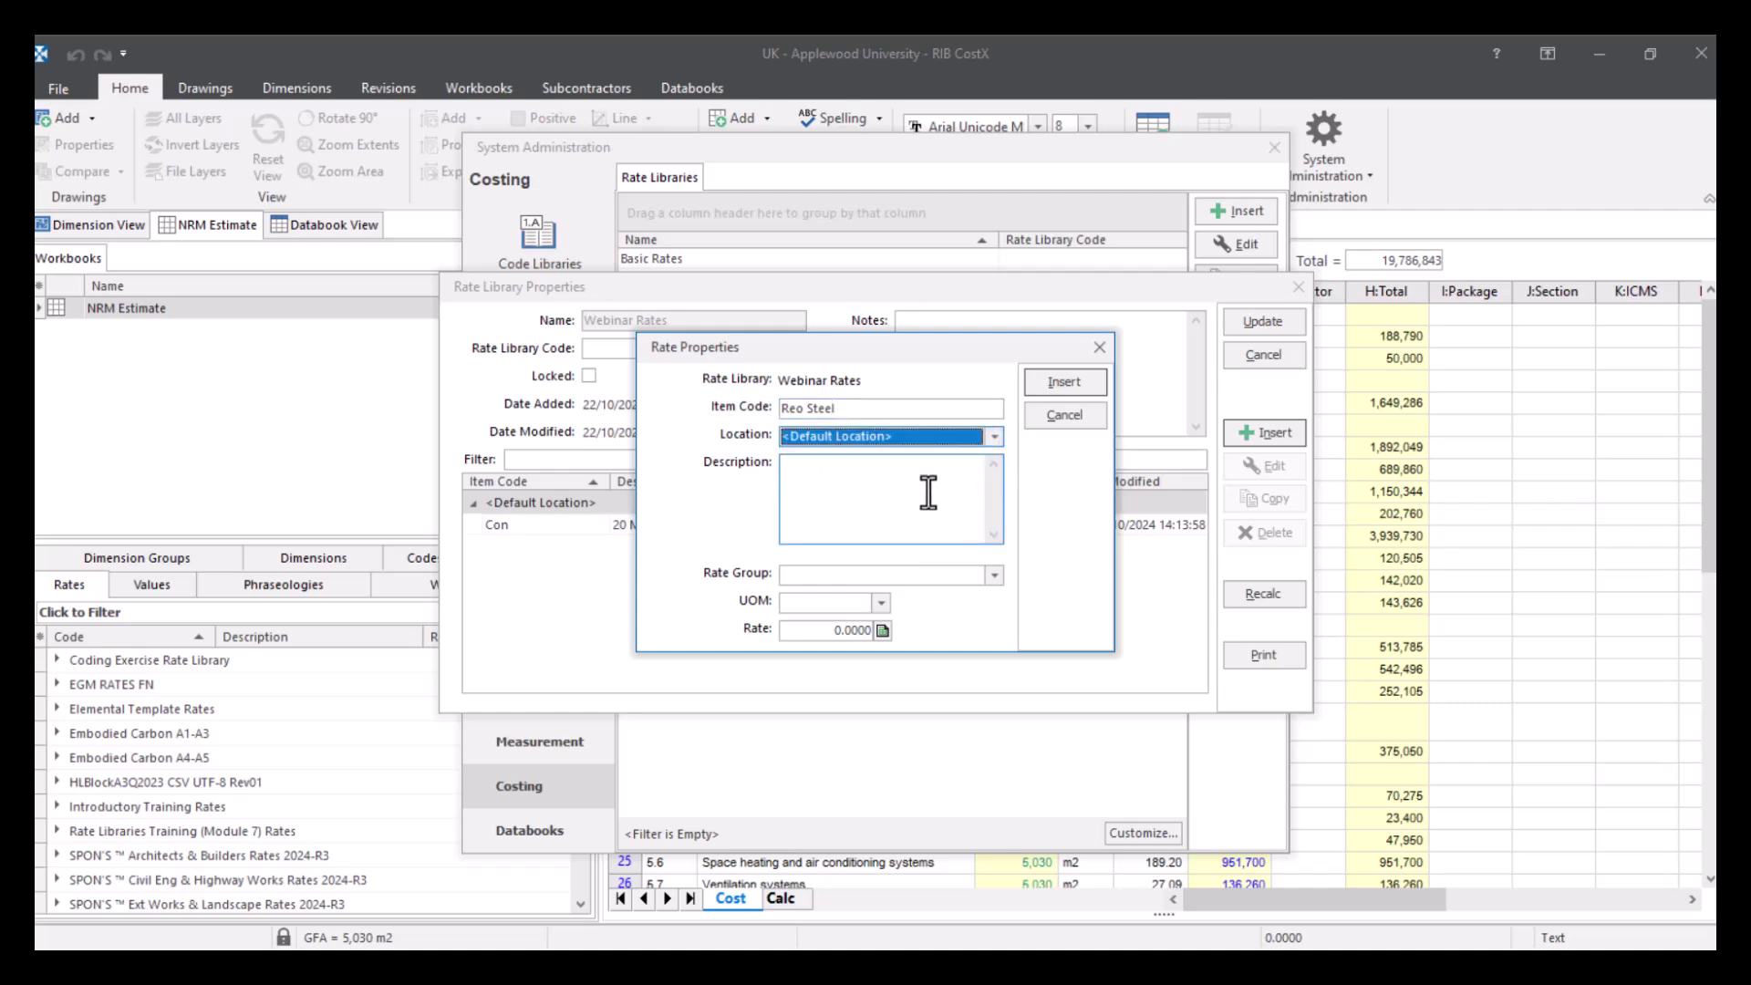
left_click(929, 493)
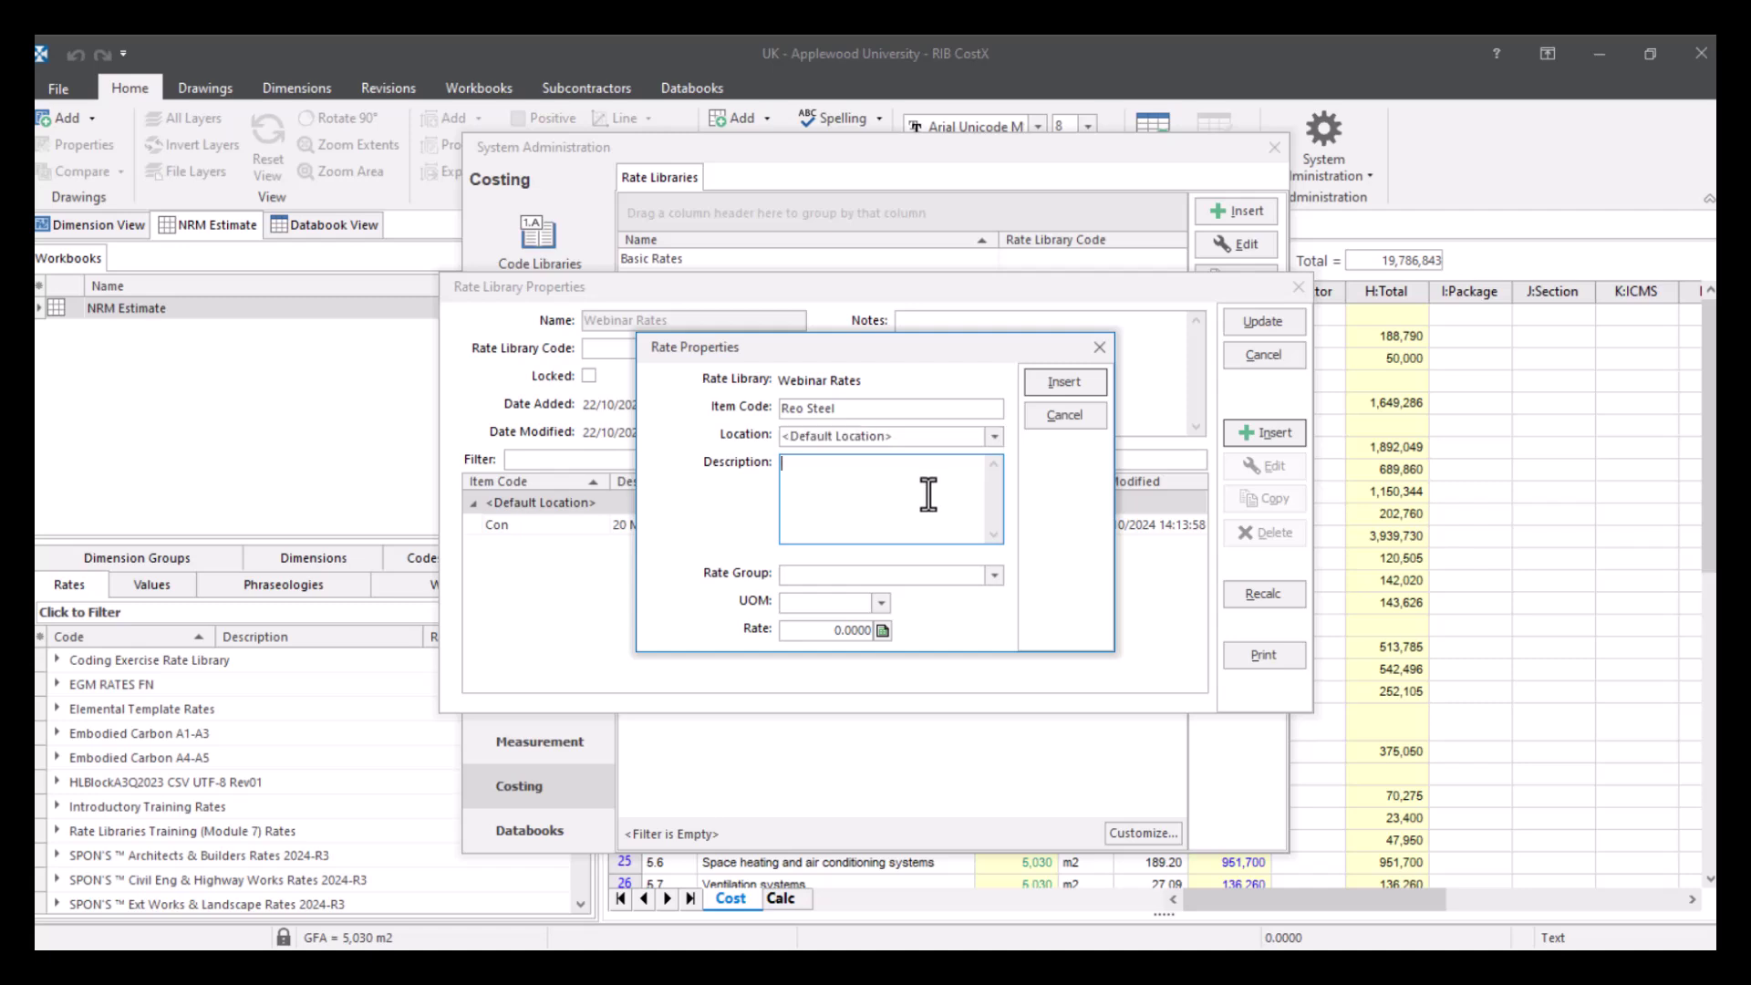
type("Reinforcement Steel")
left_click(992, 576)
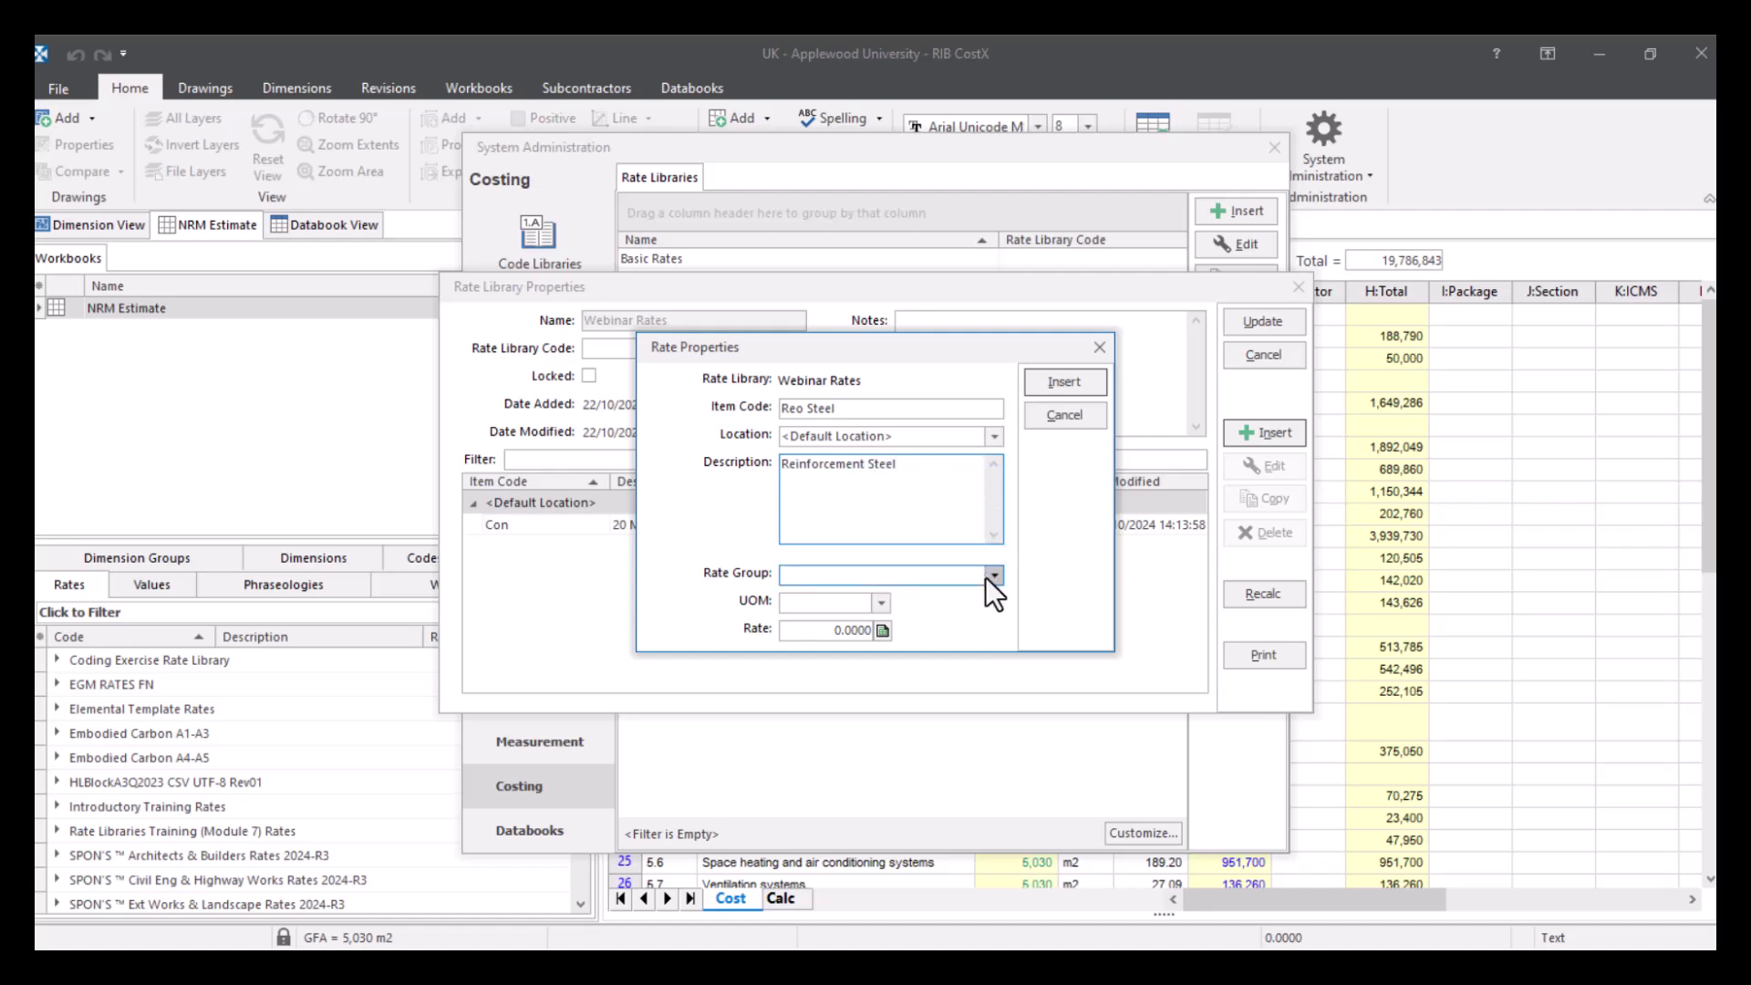
left_click(976, 594)
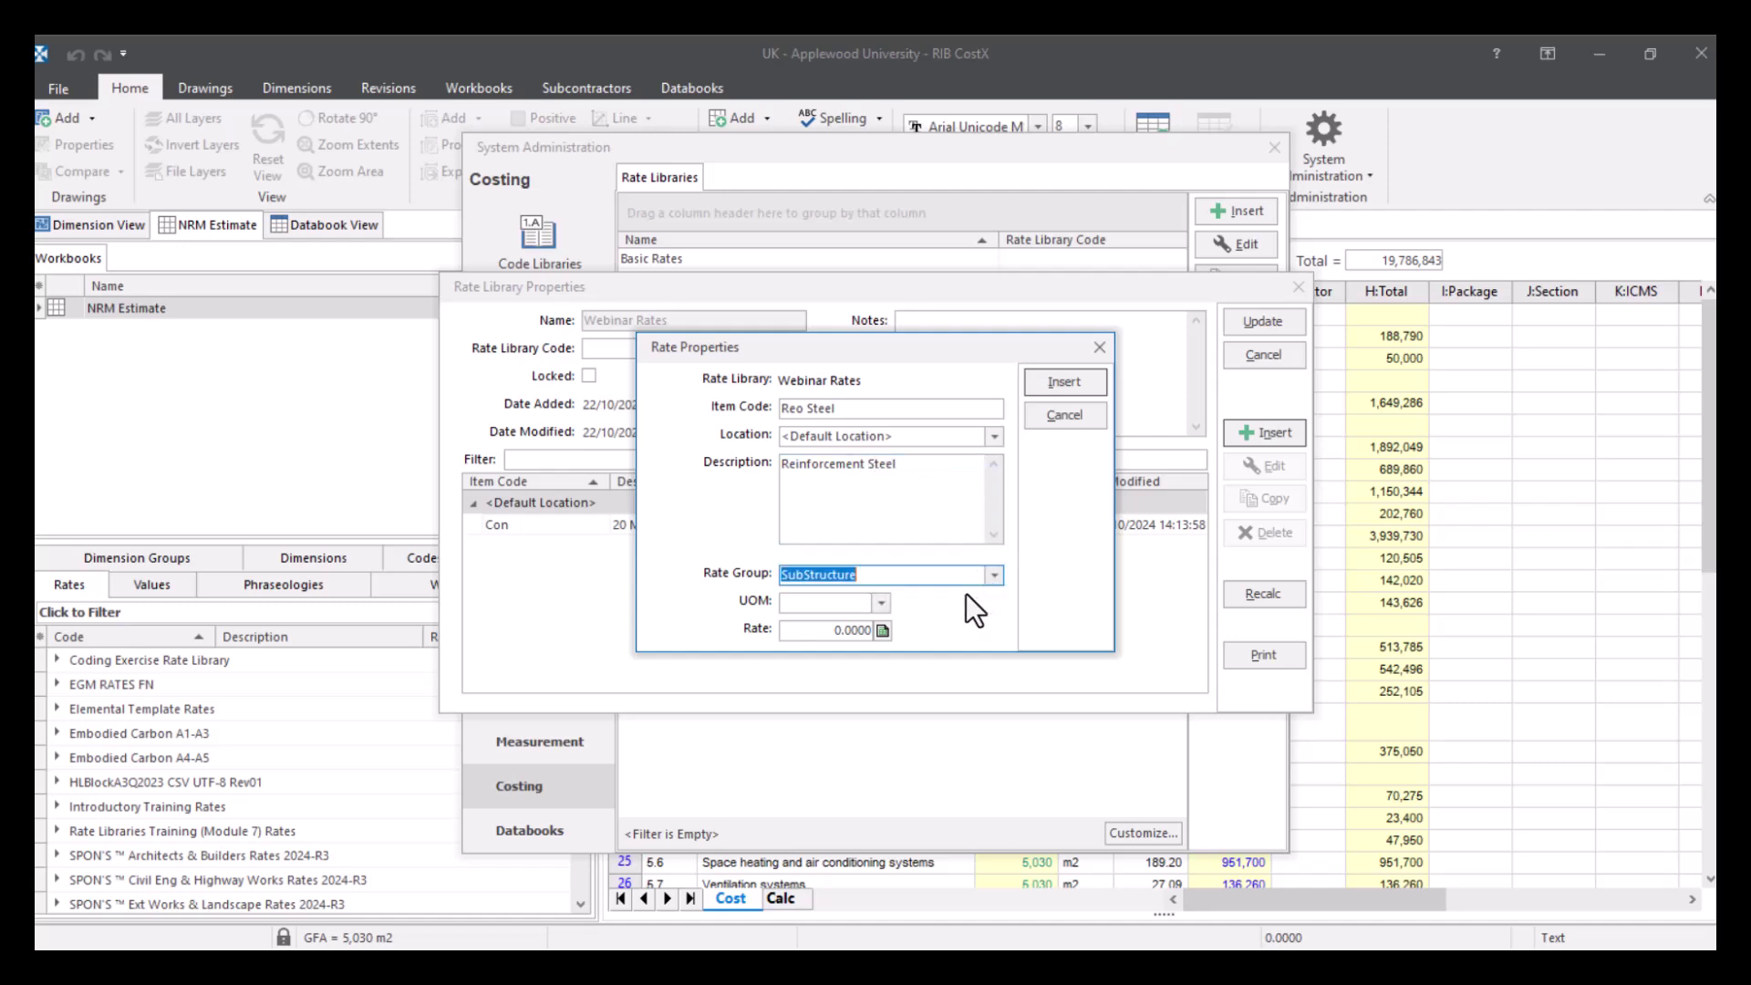
- Give the Reo Steel rate unit kg and rate 4, then insert it
left_click(881, 604)
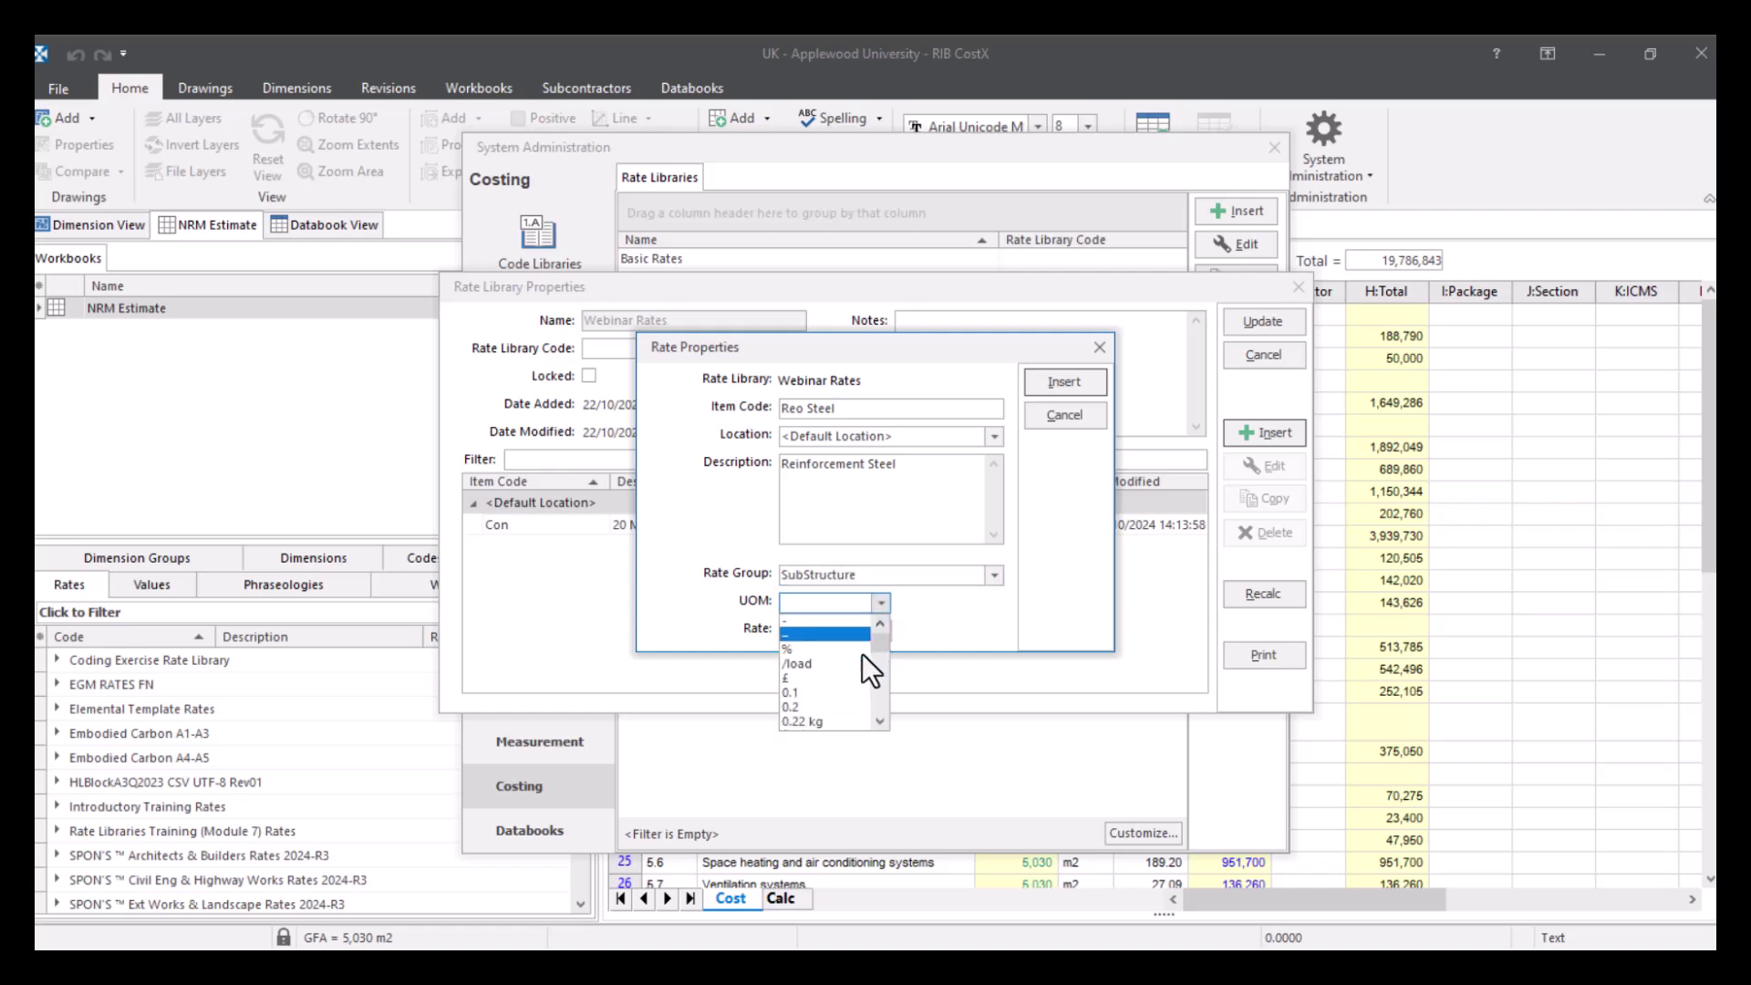
scroll(861, 654, "down", 10)
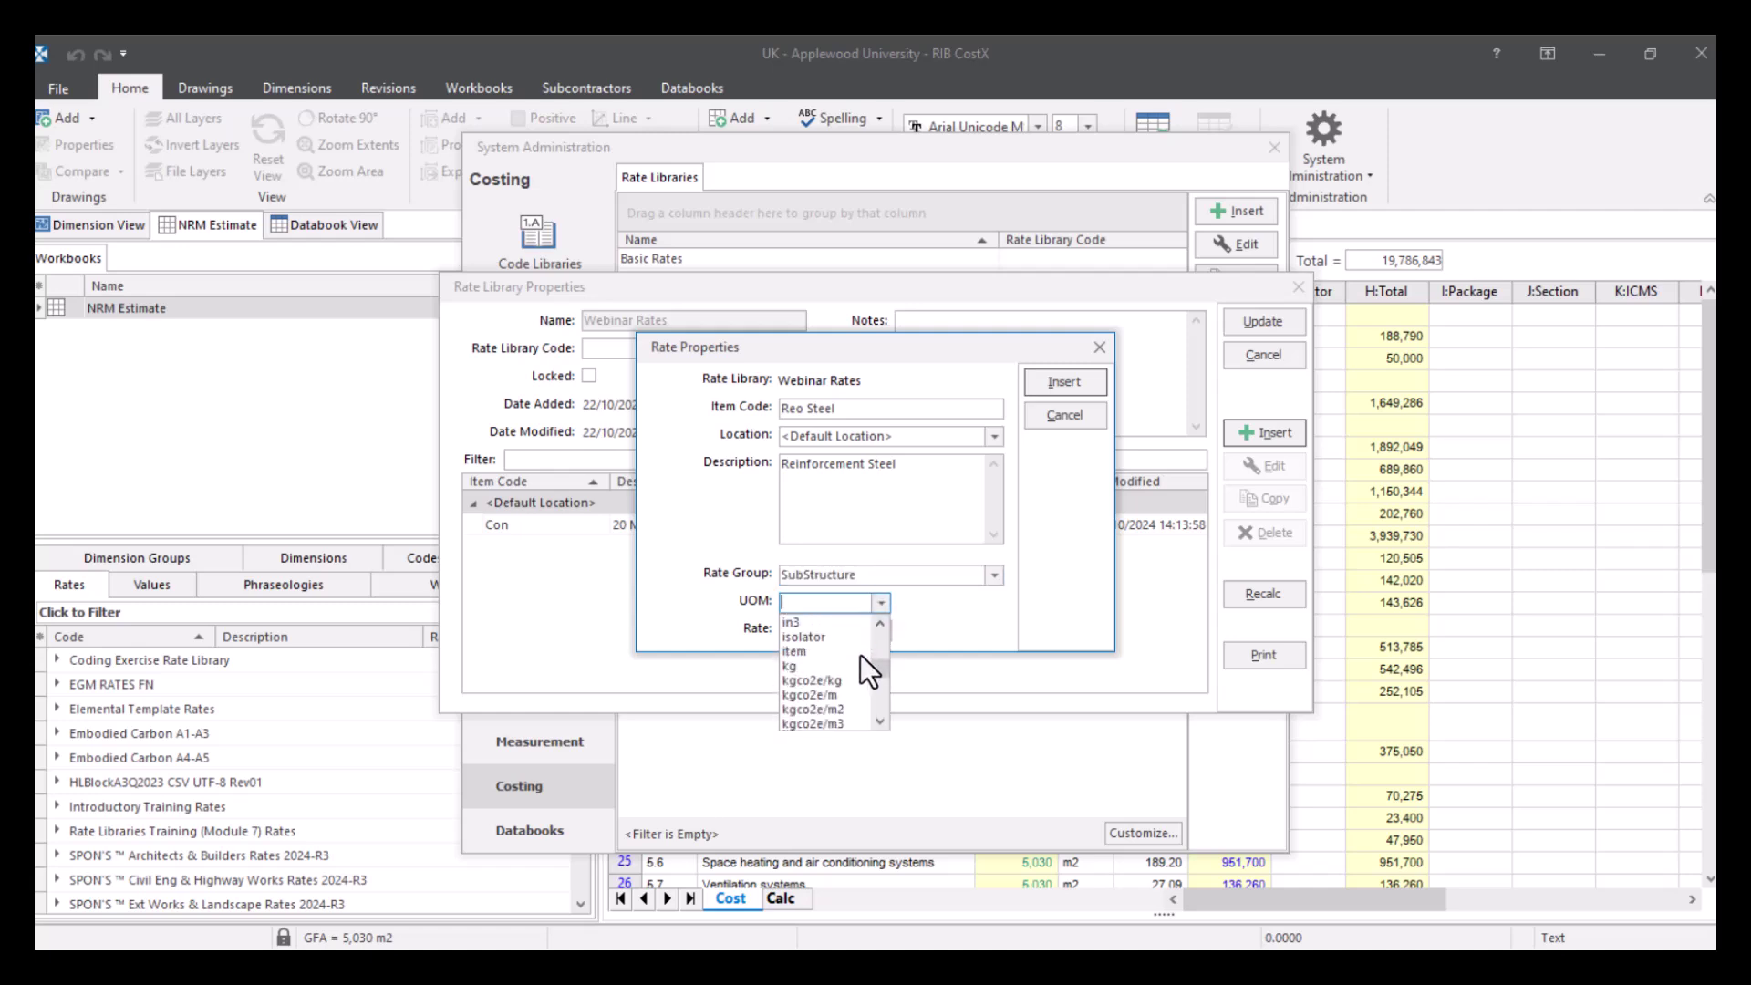
scroll(862, 654, "down", 3)
scroll(861, 654, "up", 4)
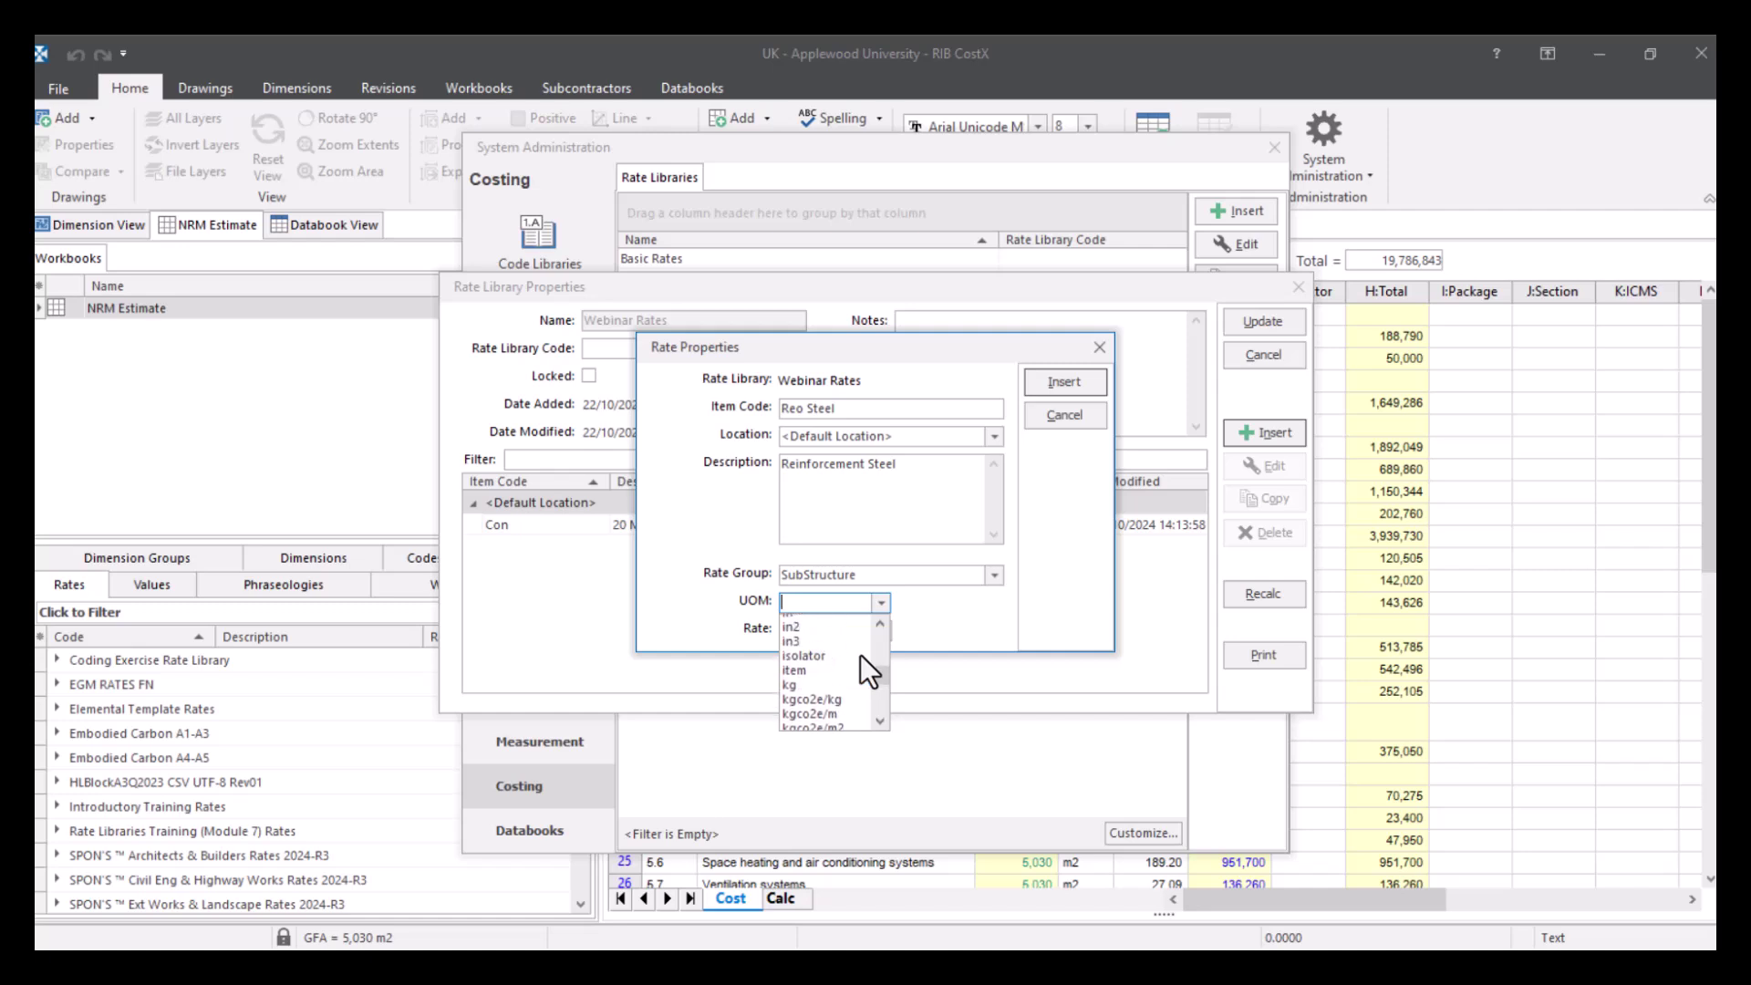
scroll(861, 654, "up", 2)
left_click(834, 715)
left_click(846, 631)
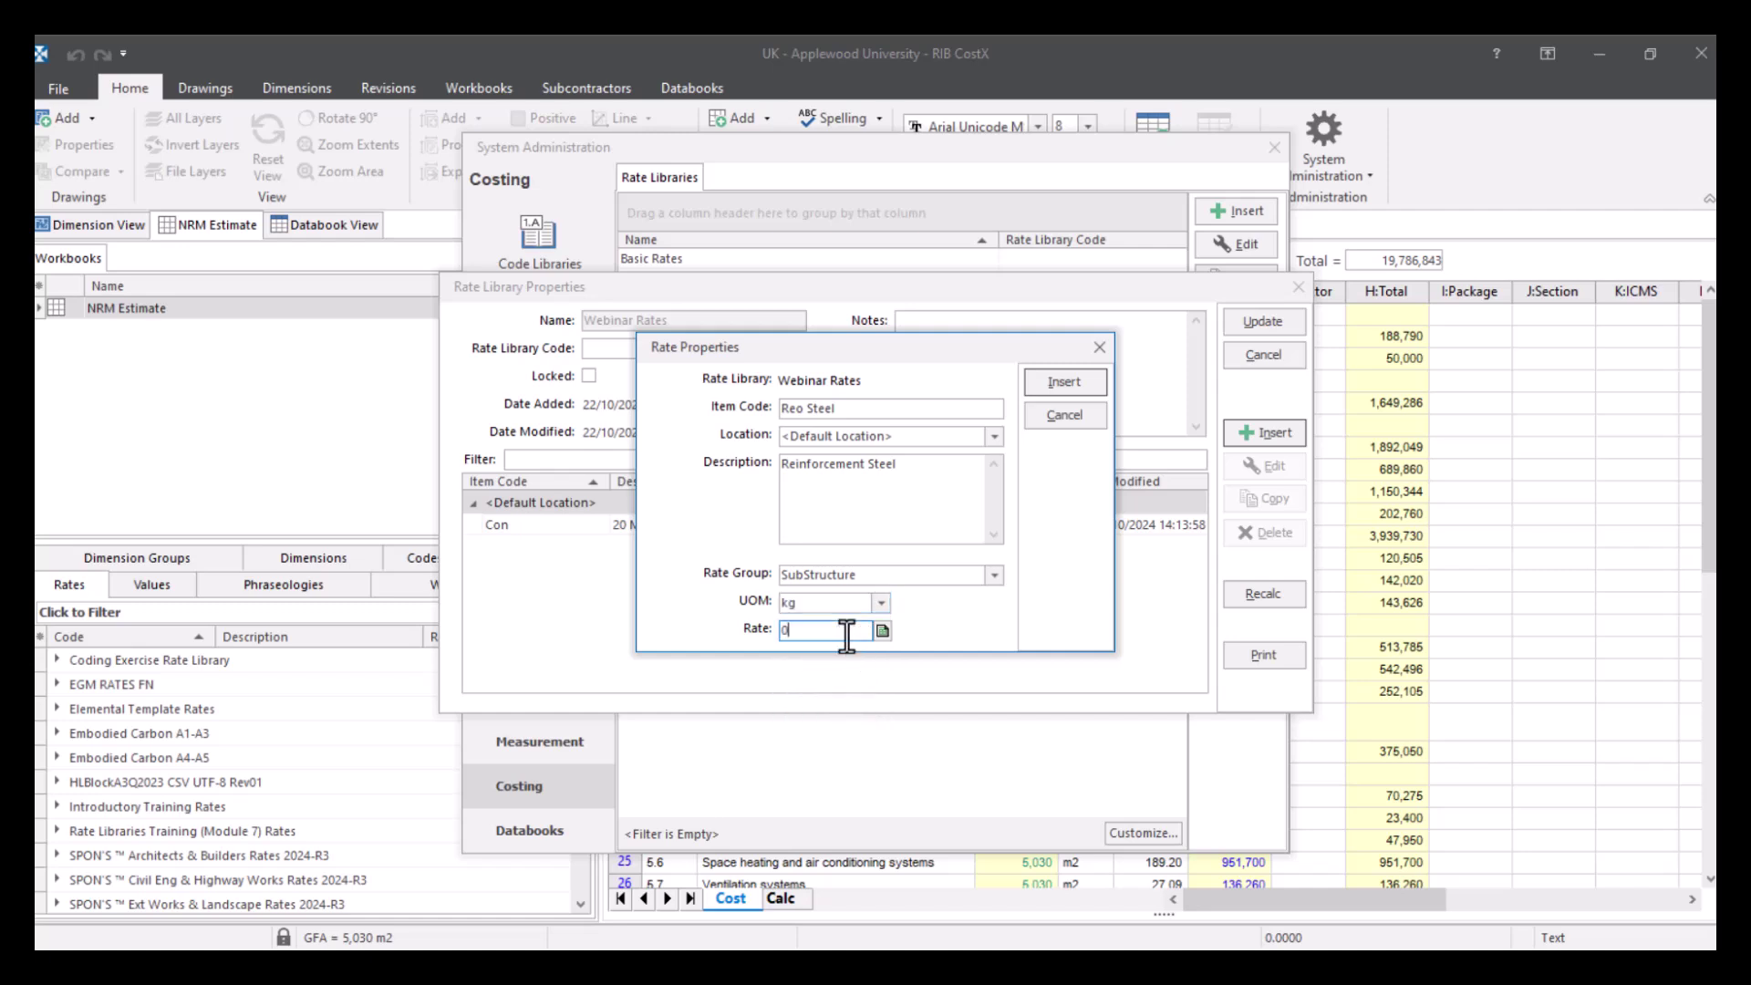
double_click(846, 636)
type("4")
left_click(1080, 380)
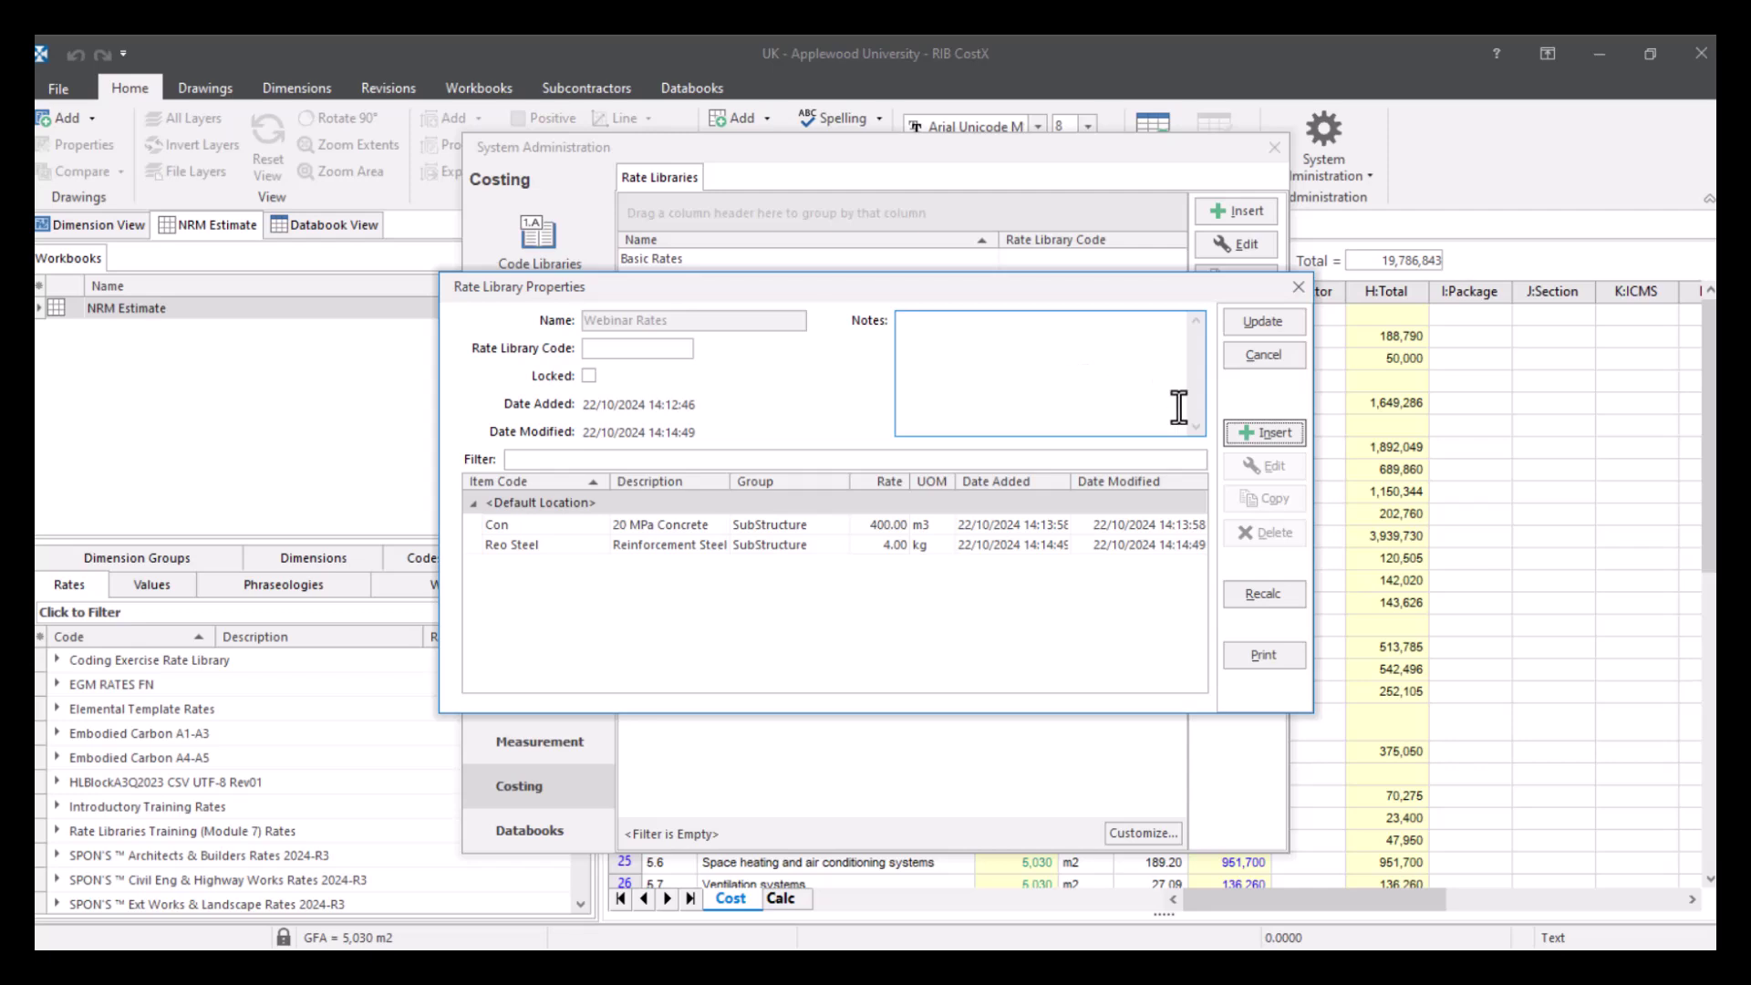
- Update and close Webinar Rates, then select its SubStructure Con rate in the Rates panel
left_click(1283, 319)
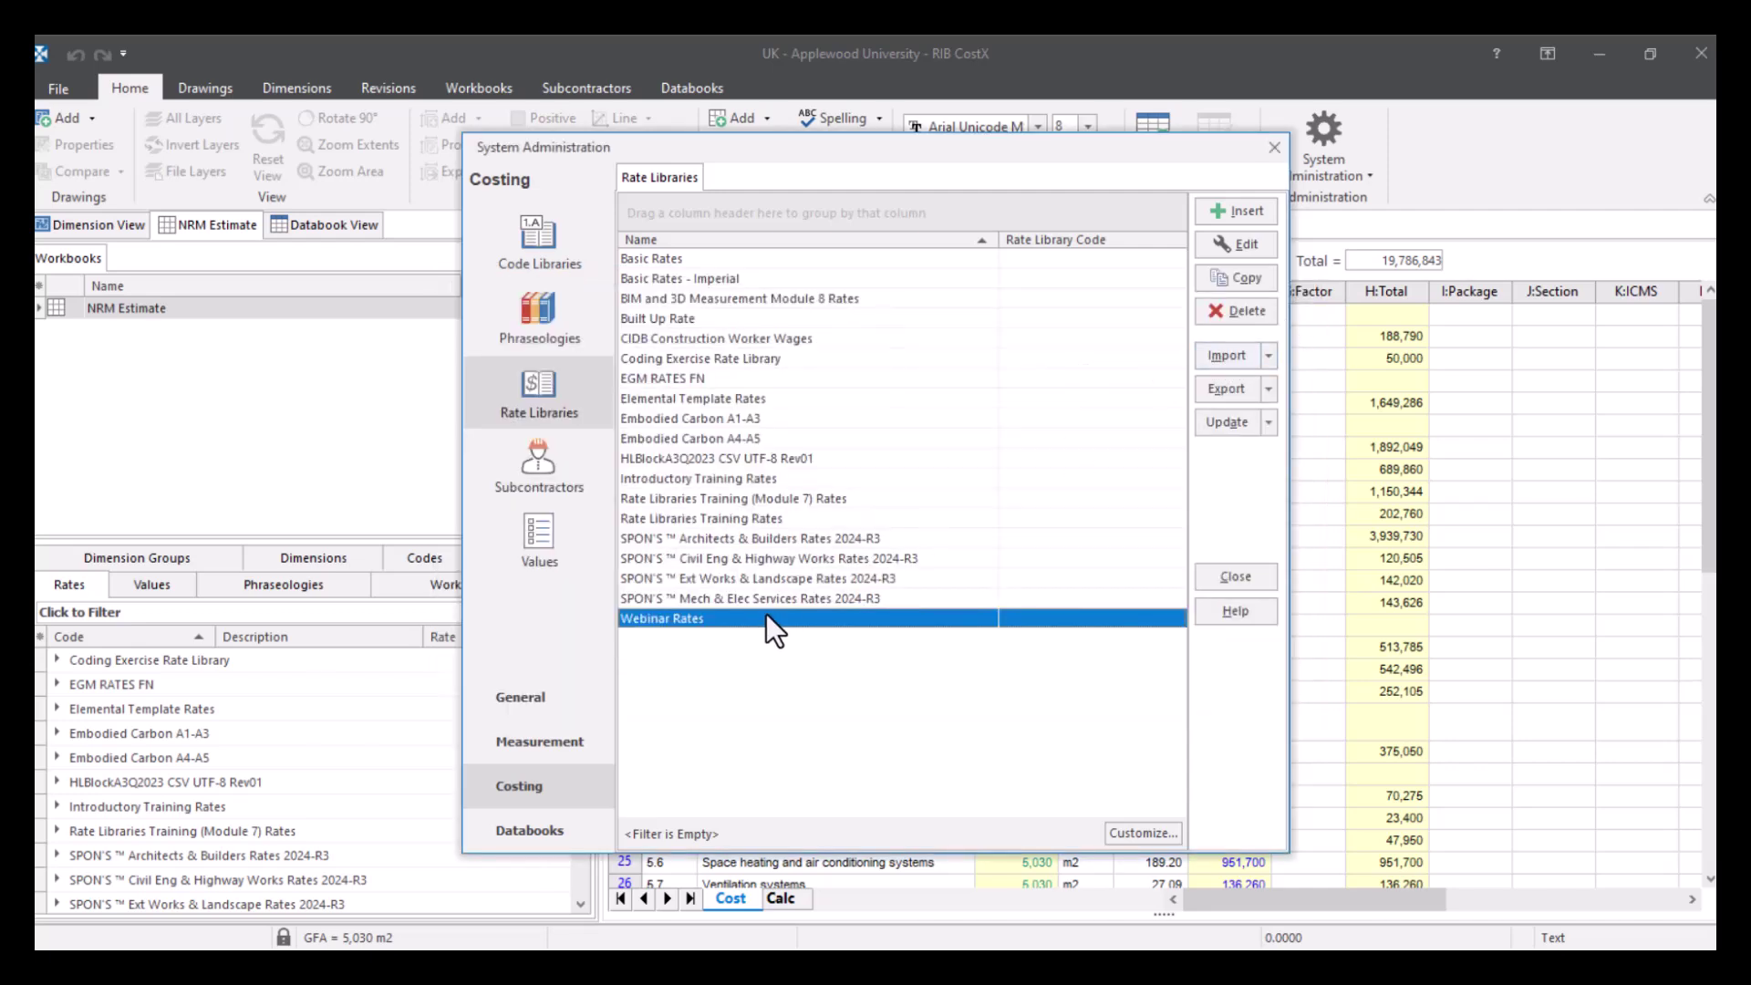
left_click(1268, 575)
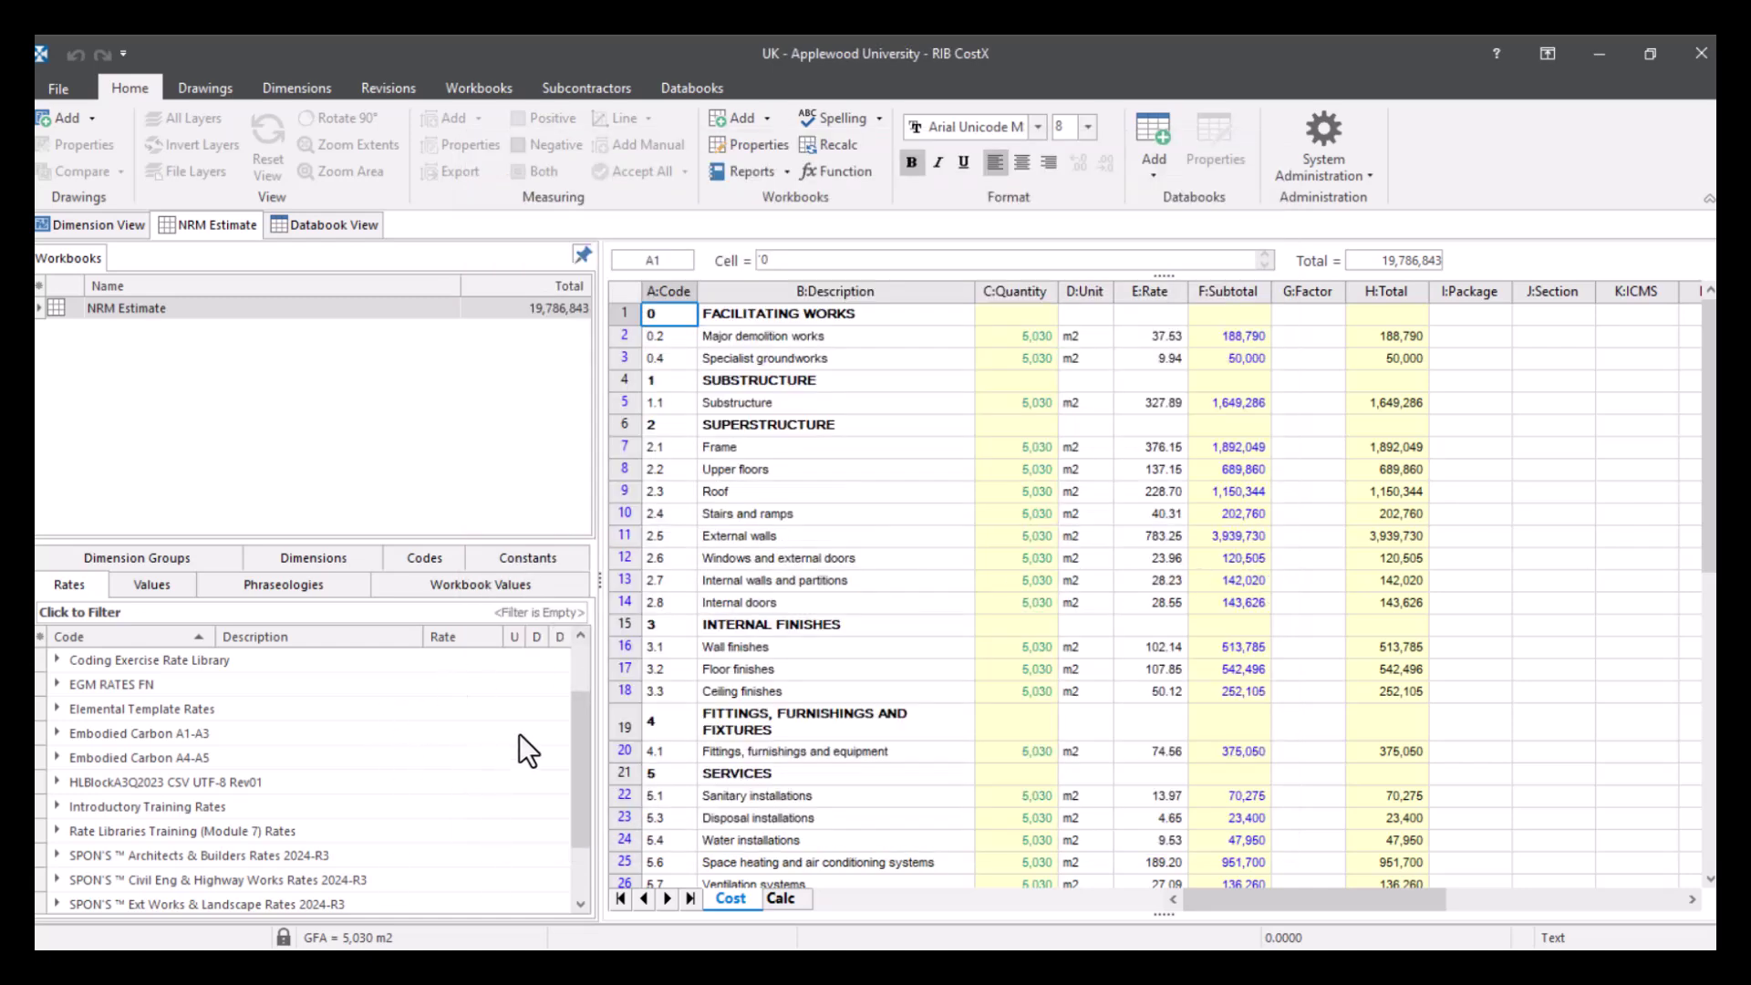
left_click_drag(584, 710, 574, 764)
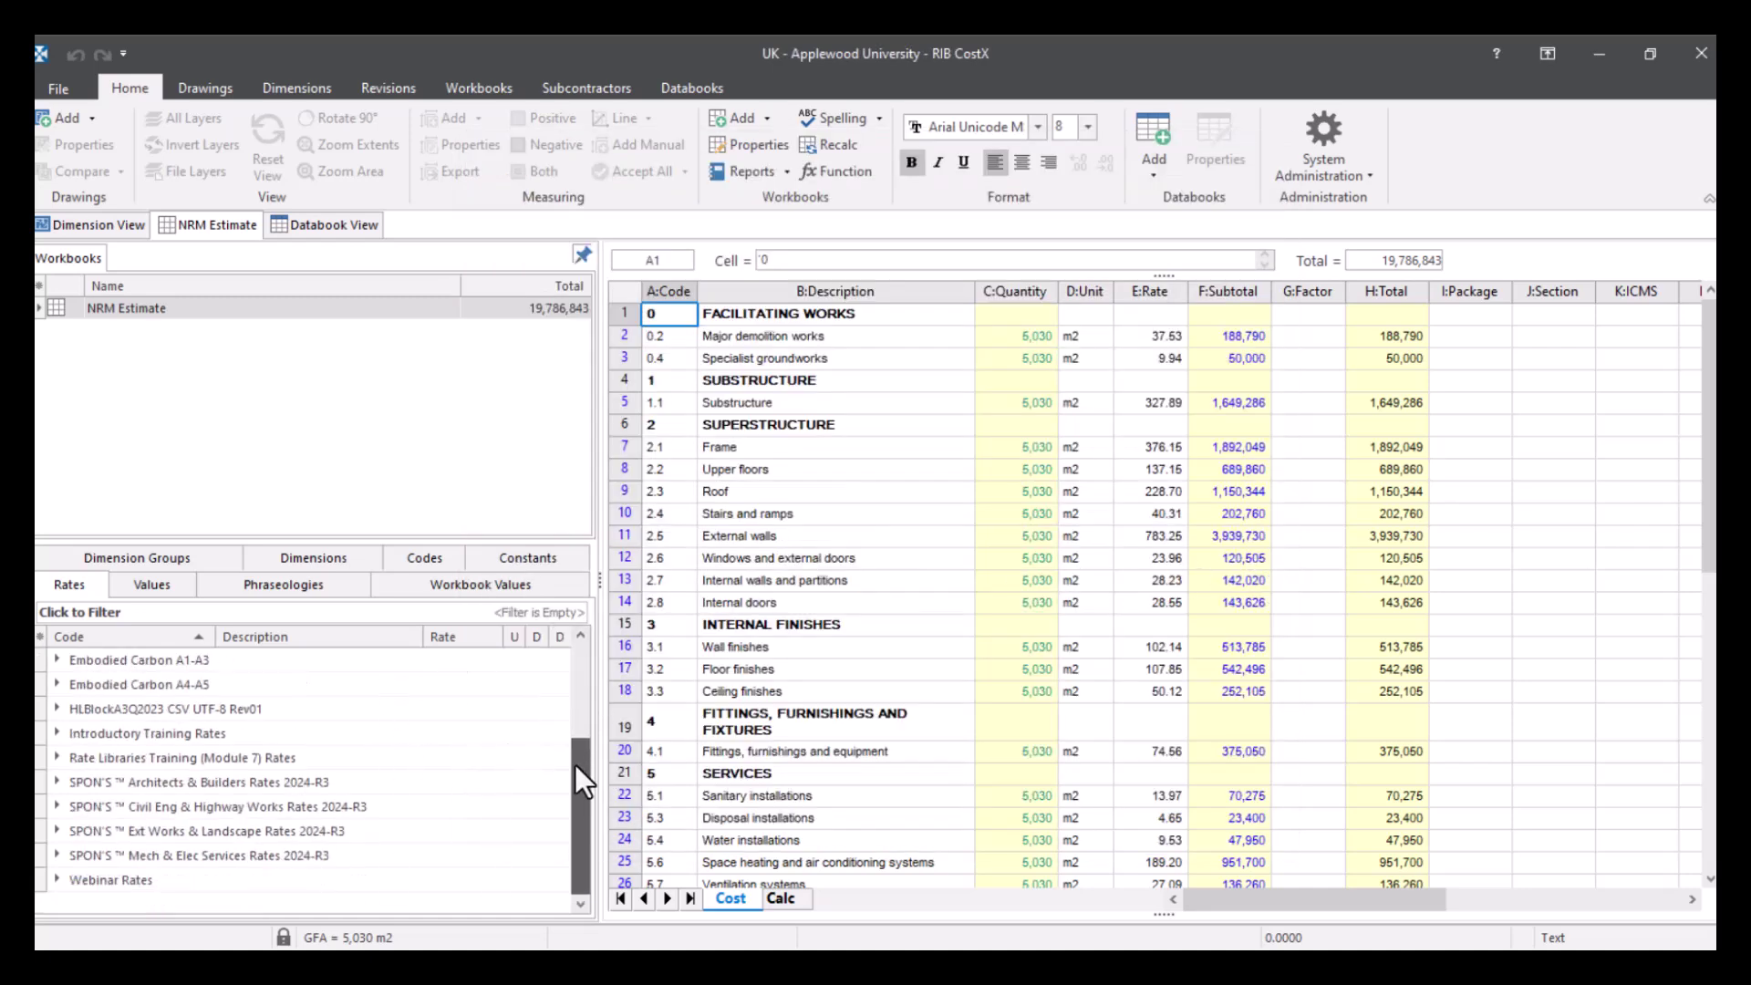
left_click(57, 879)
left_click(78, 878)
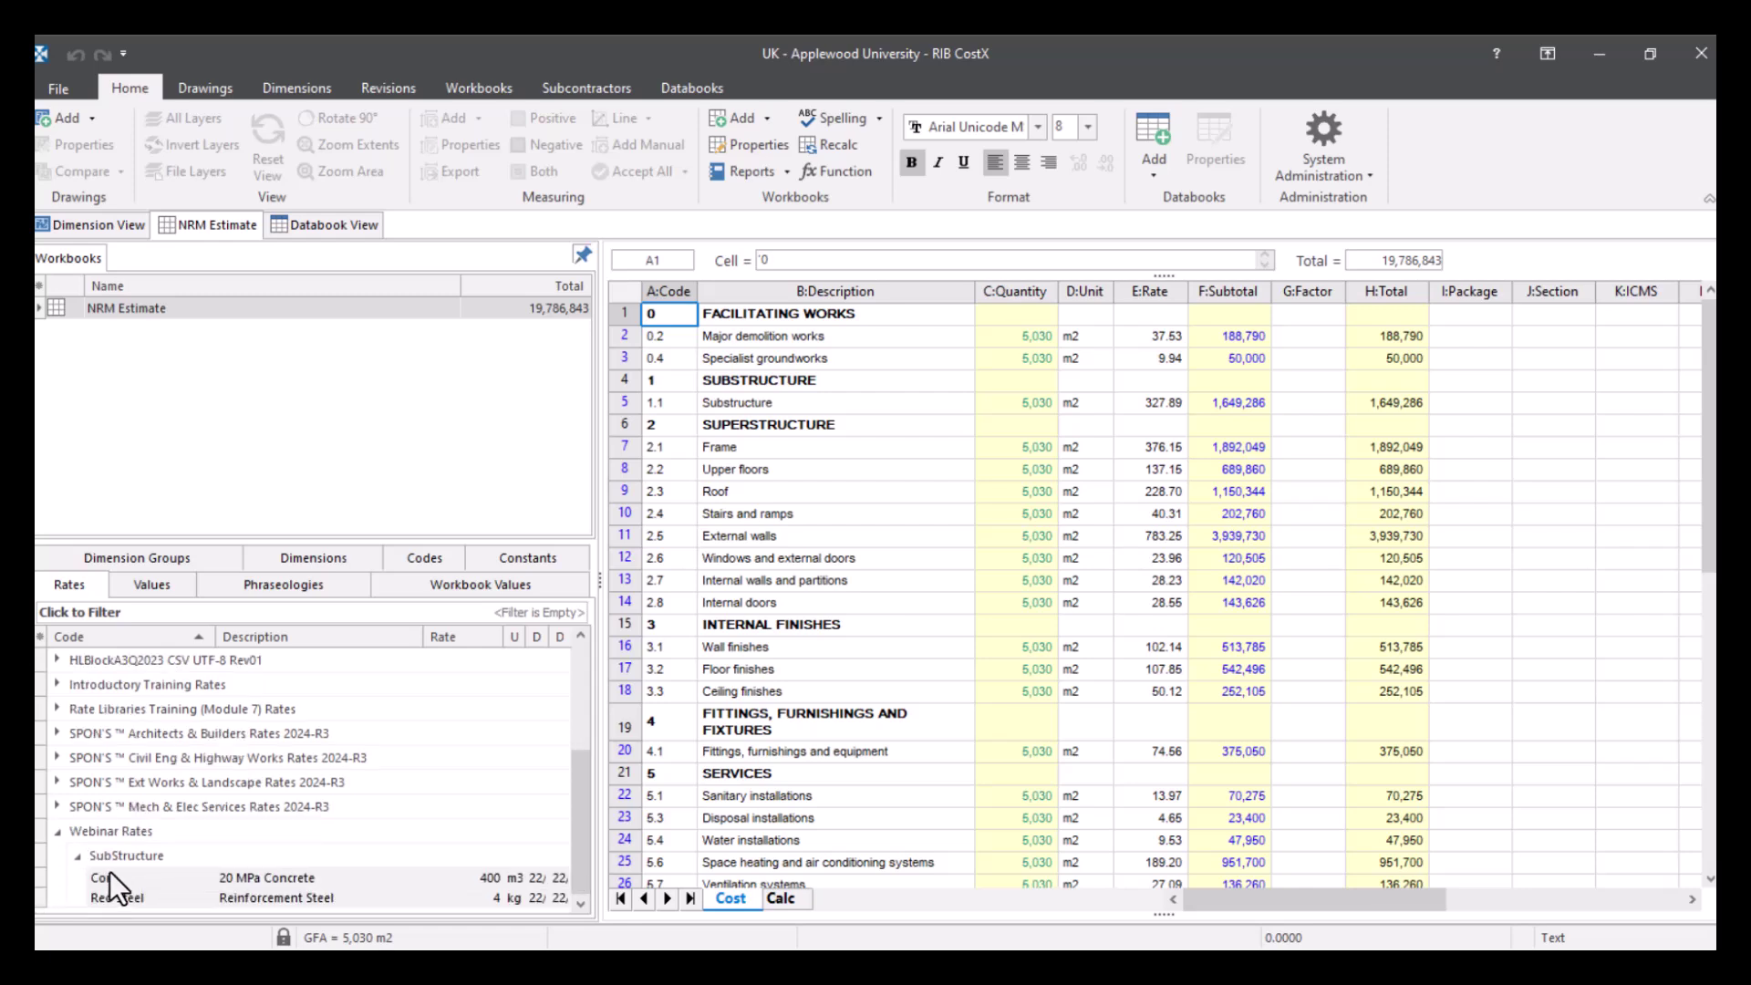
left_click(313, 878)
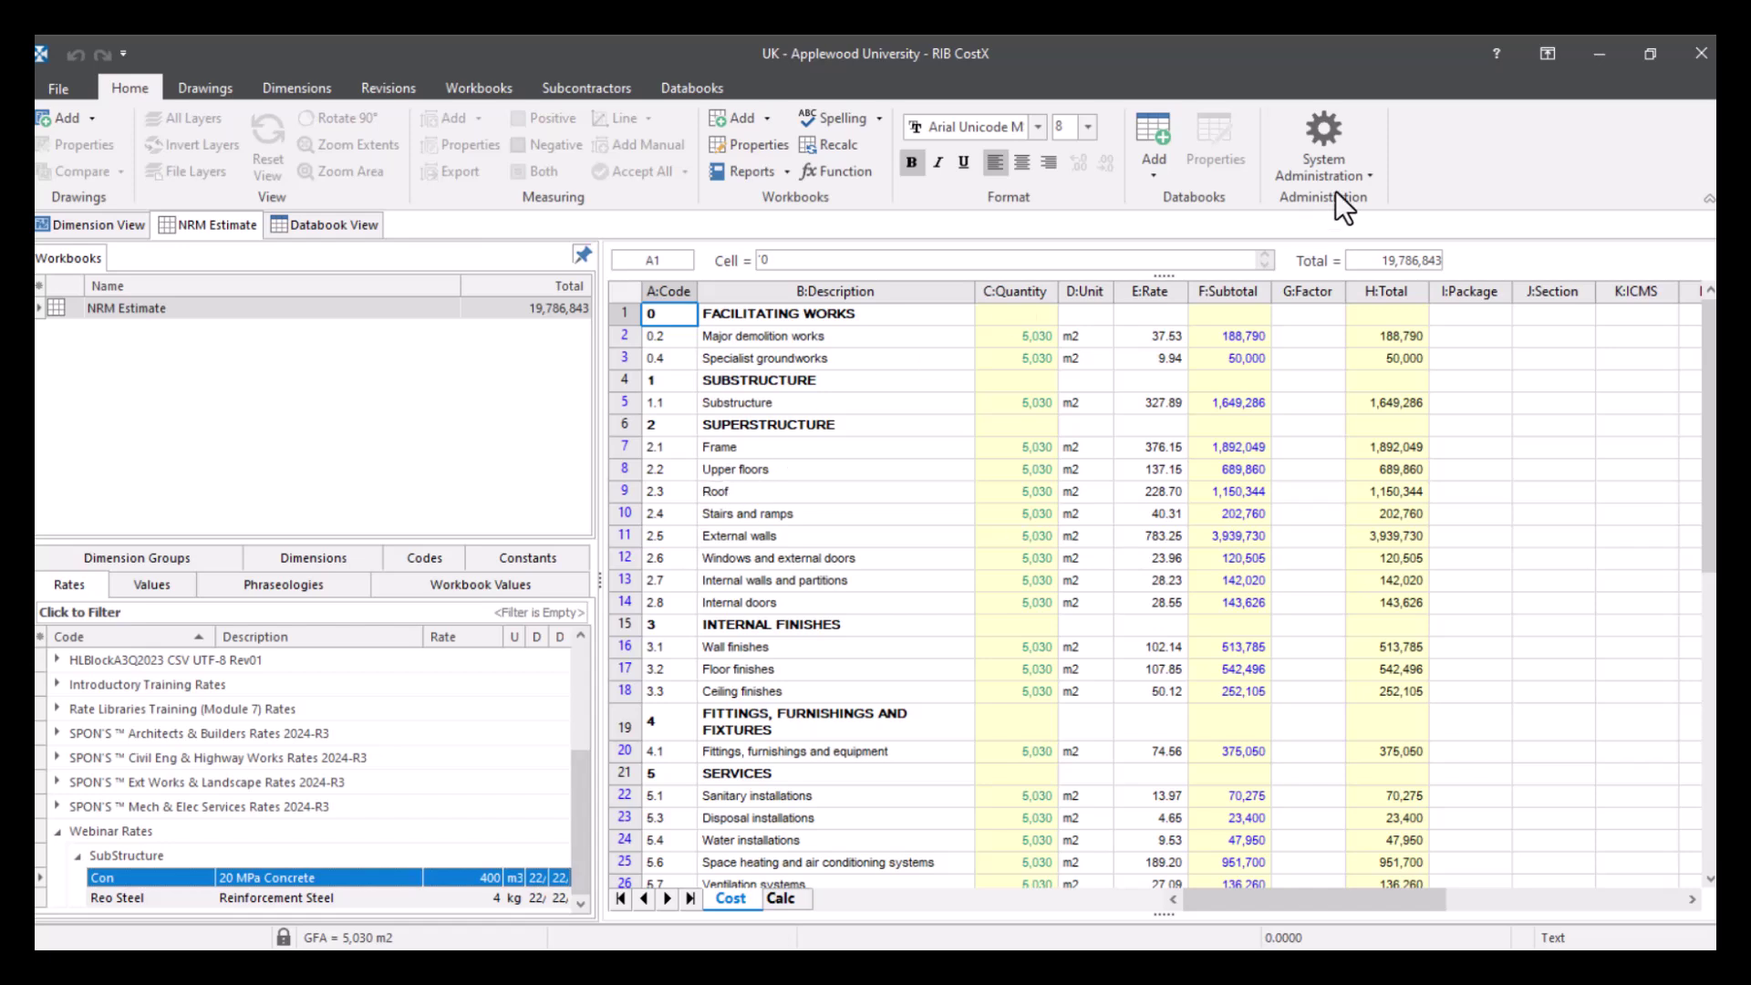
- Go to System Administration's Rate Libraries page and list the Import format options
left_click(1338, 135)
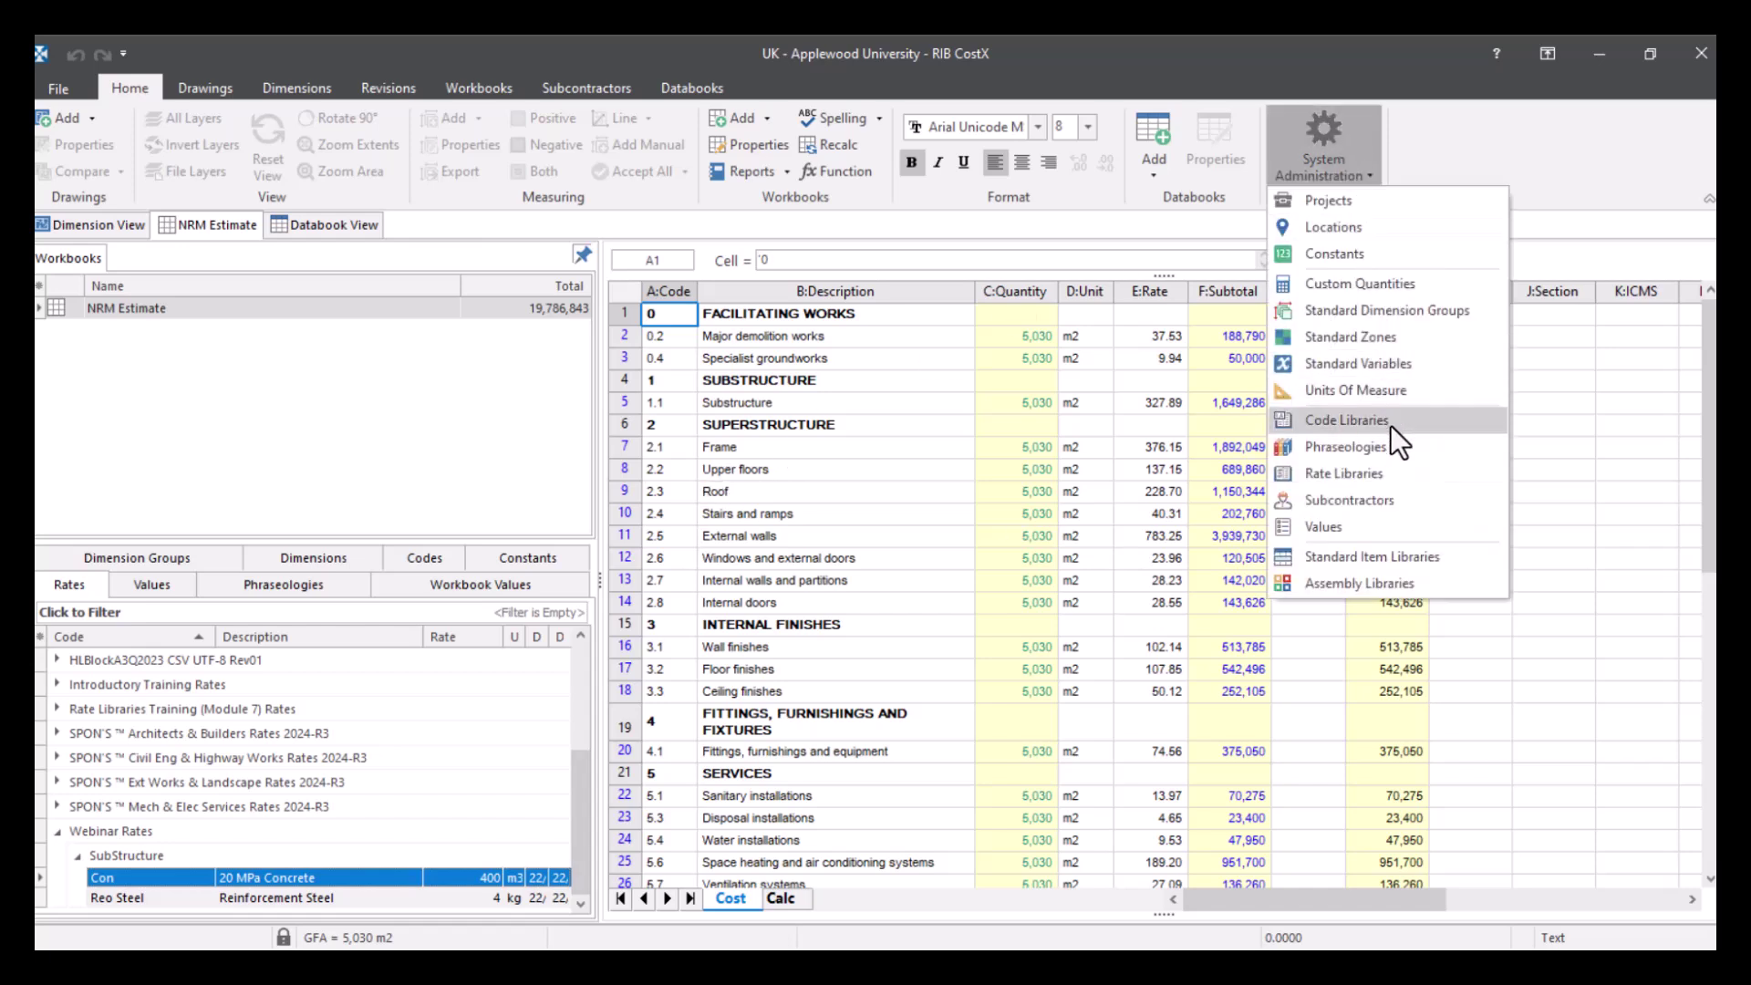
left_click(1342, 473)
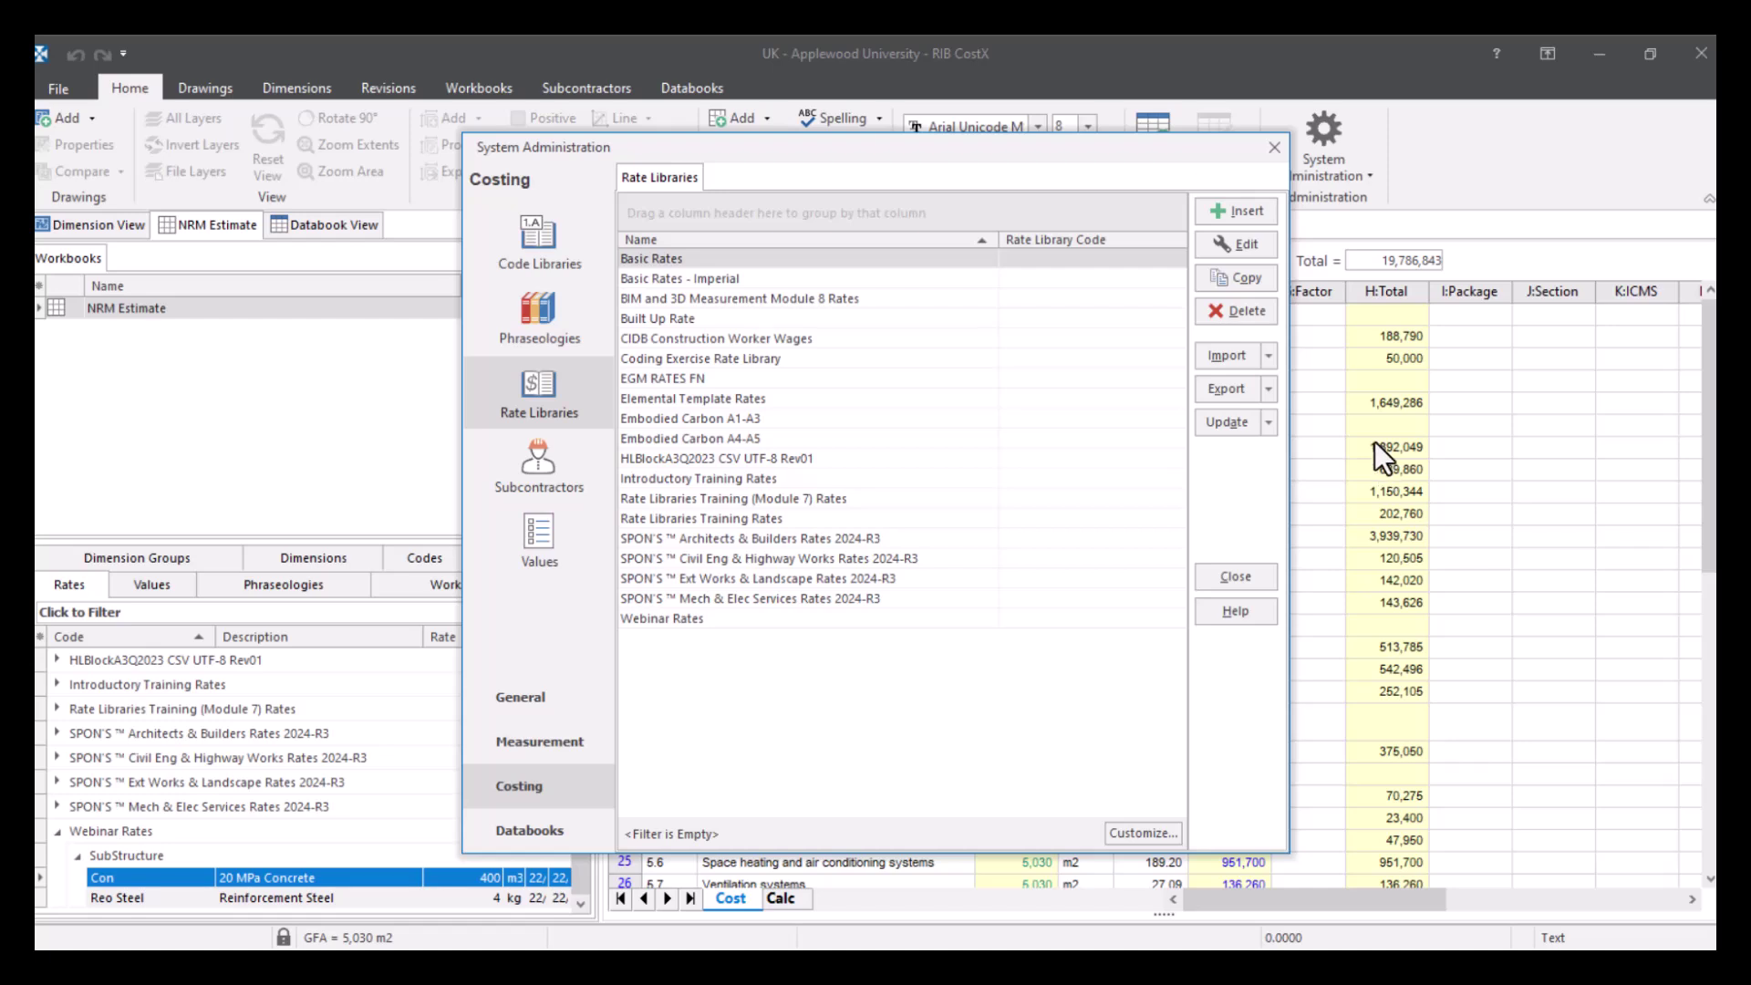
left_click(1267, 355)
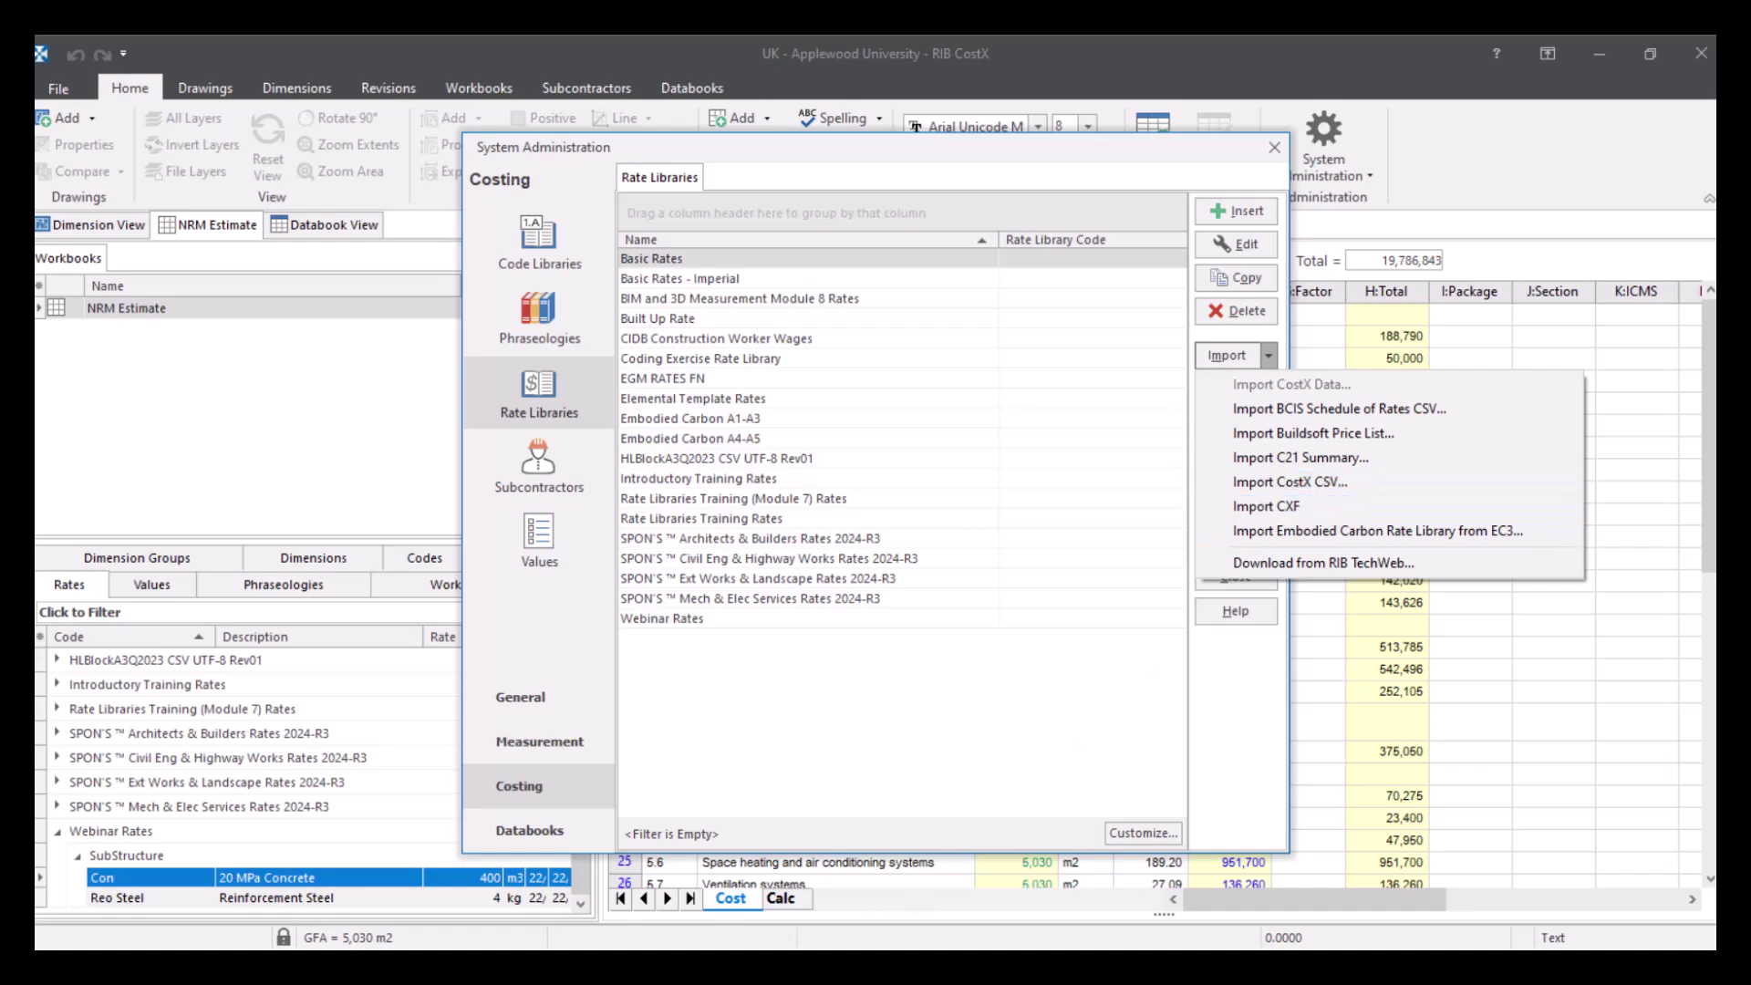
- Switch to the Project Rates workbook in Excel and AutoFit columns A–J
left_click(609, 912)
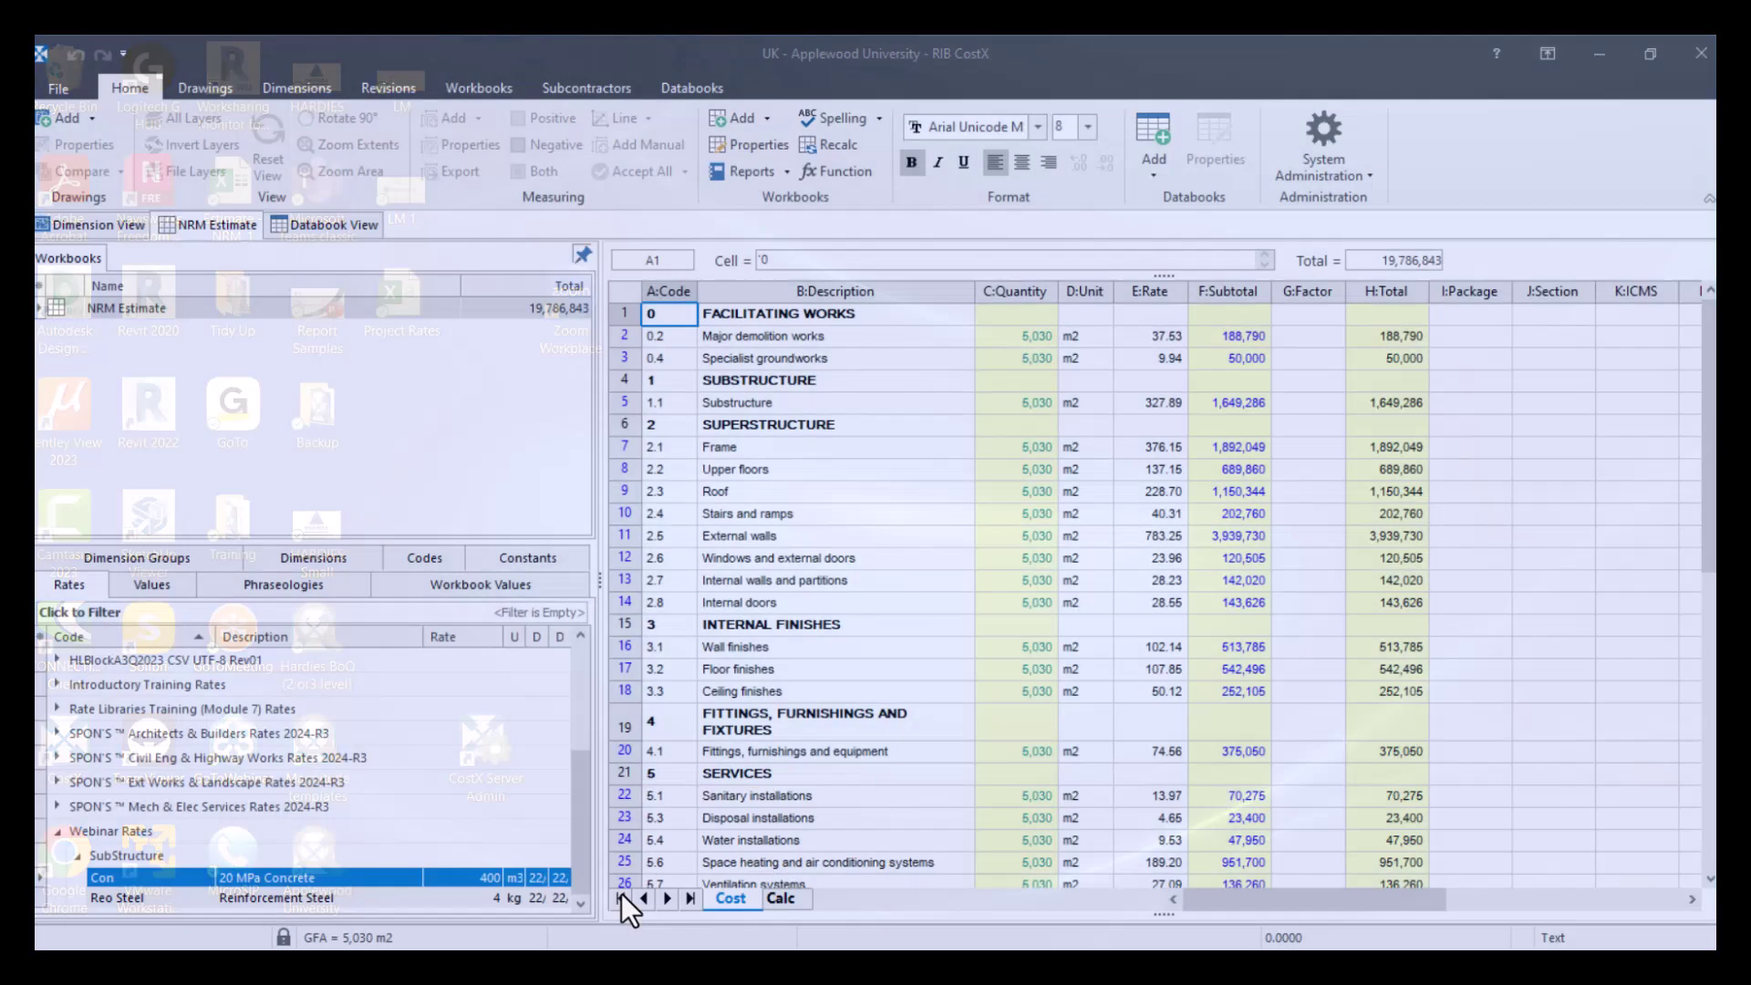
left_click(621, 894)
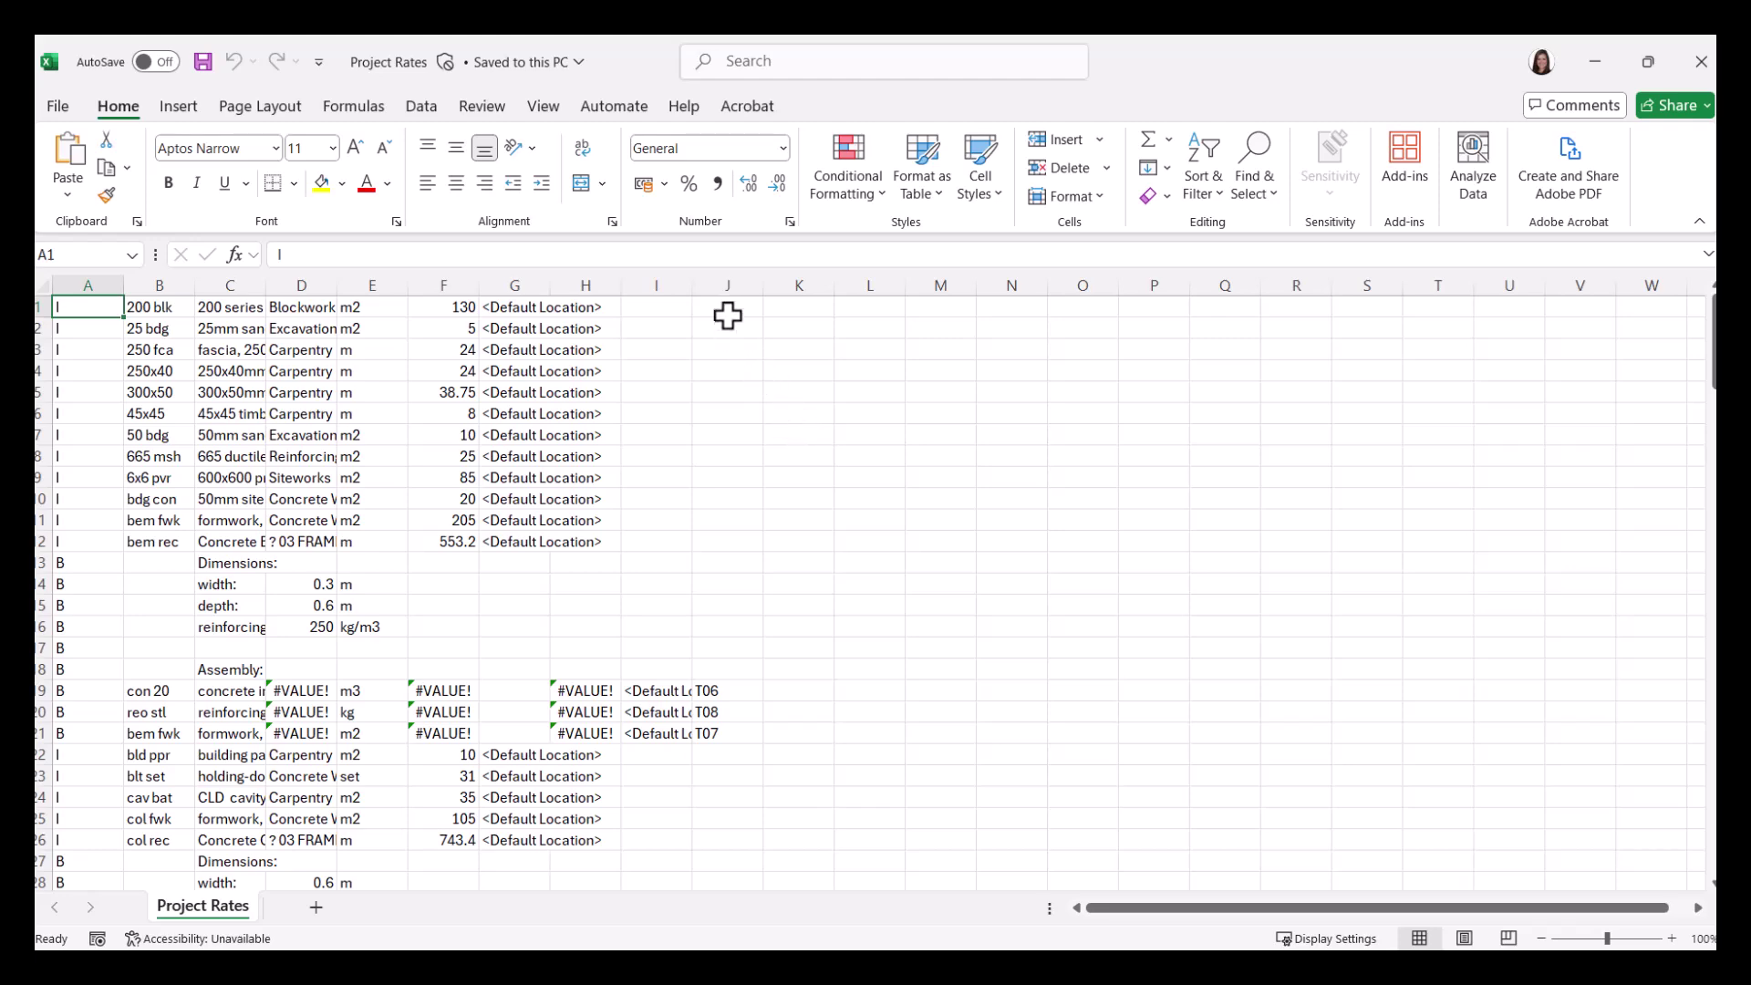
left_click_drag(731, 278, 87, 285)
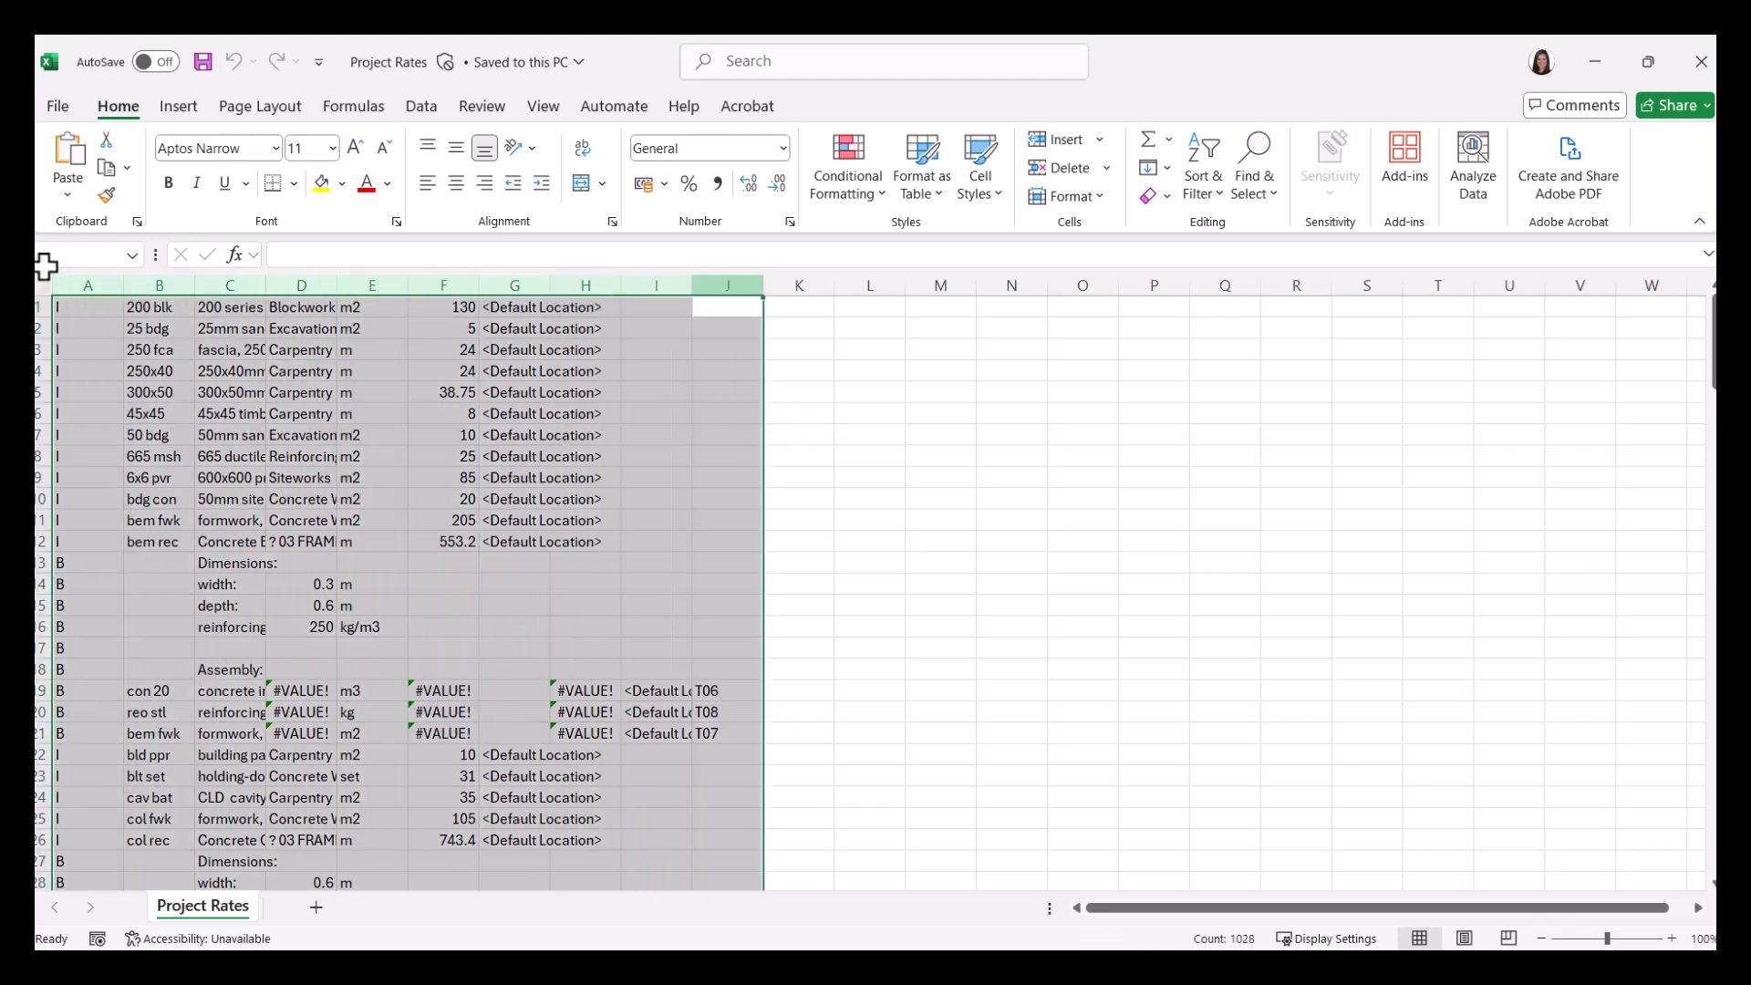
double_click(121, 288)
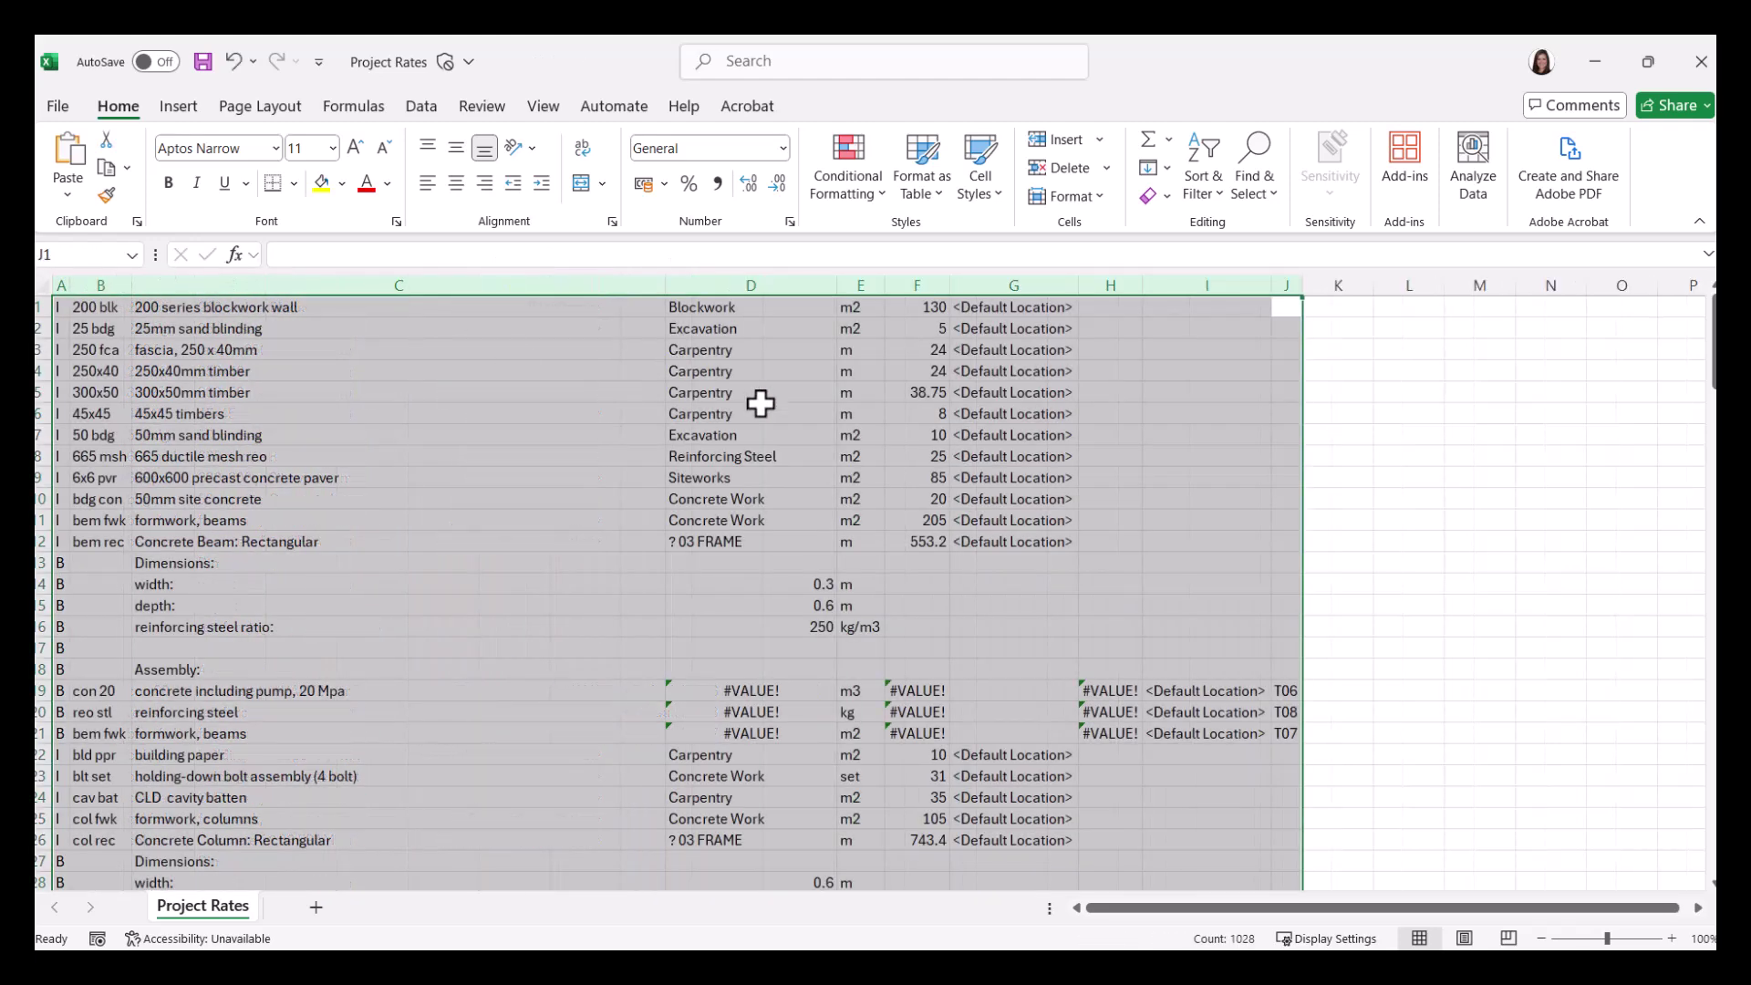
left_click(976, 369)
left_click(352, 107)
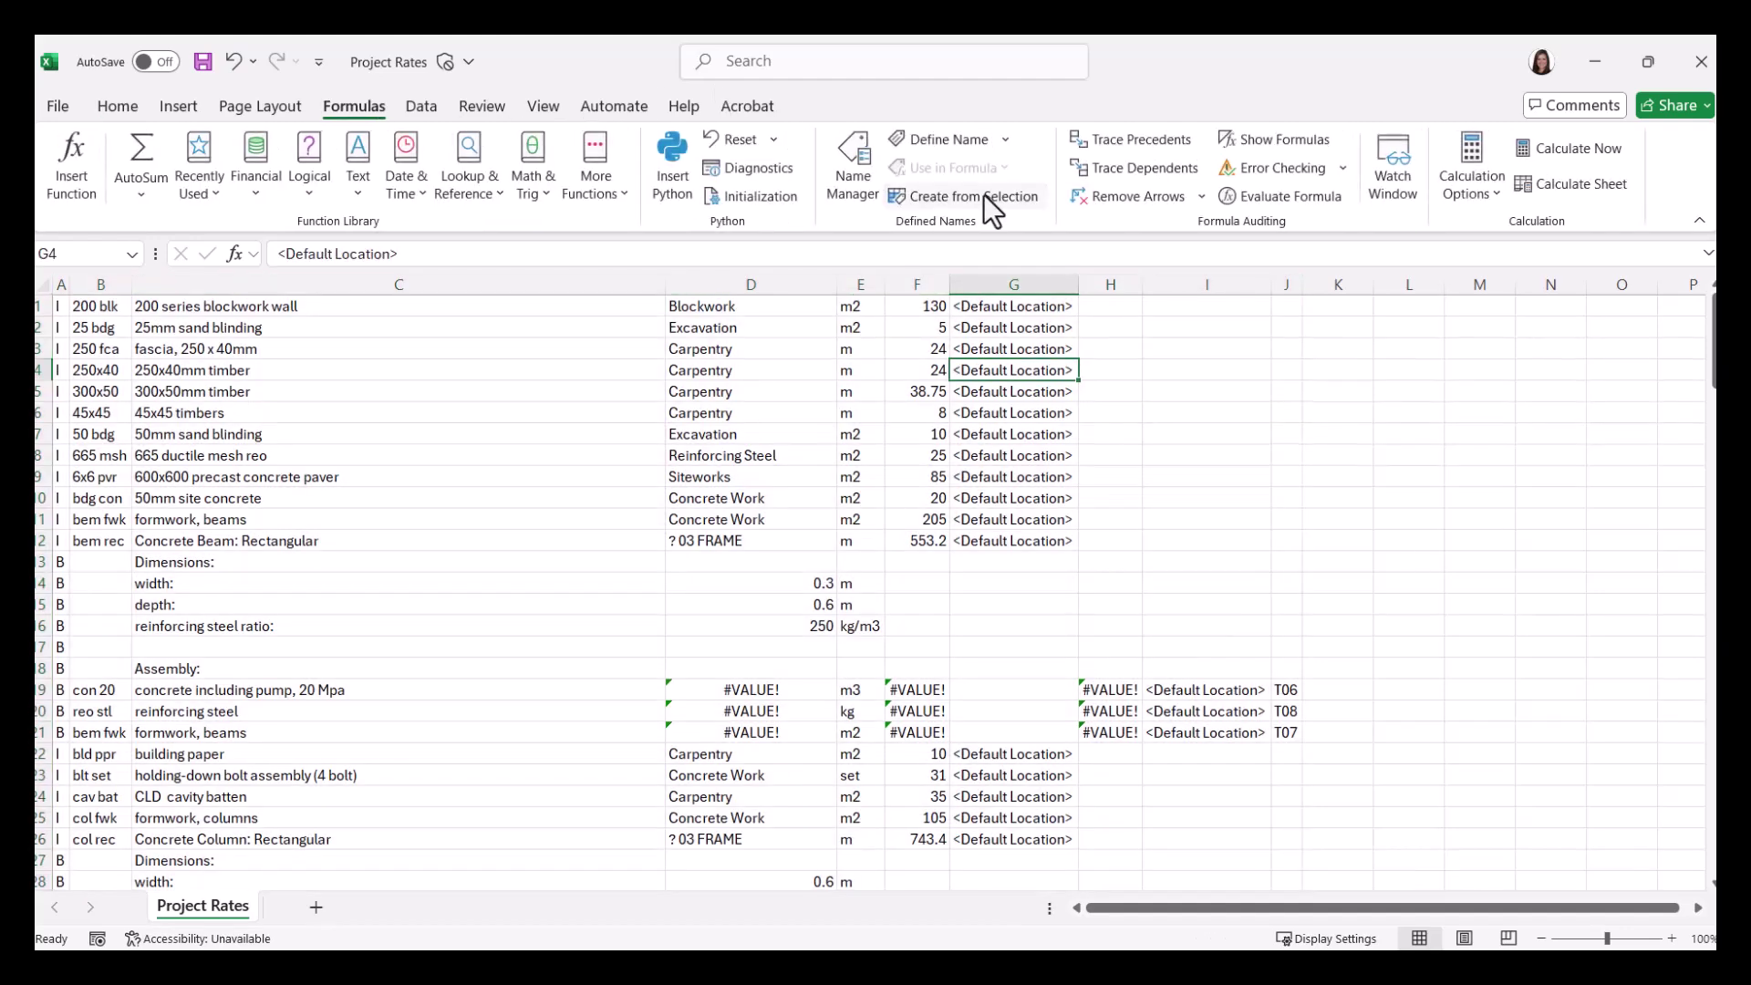
- Turn on Show Formulas and review the code, description, group, unit and rate columns
left_click(1294, 139)
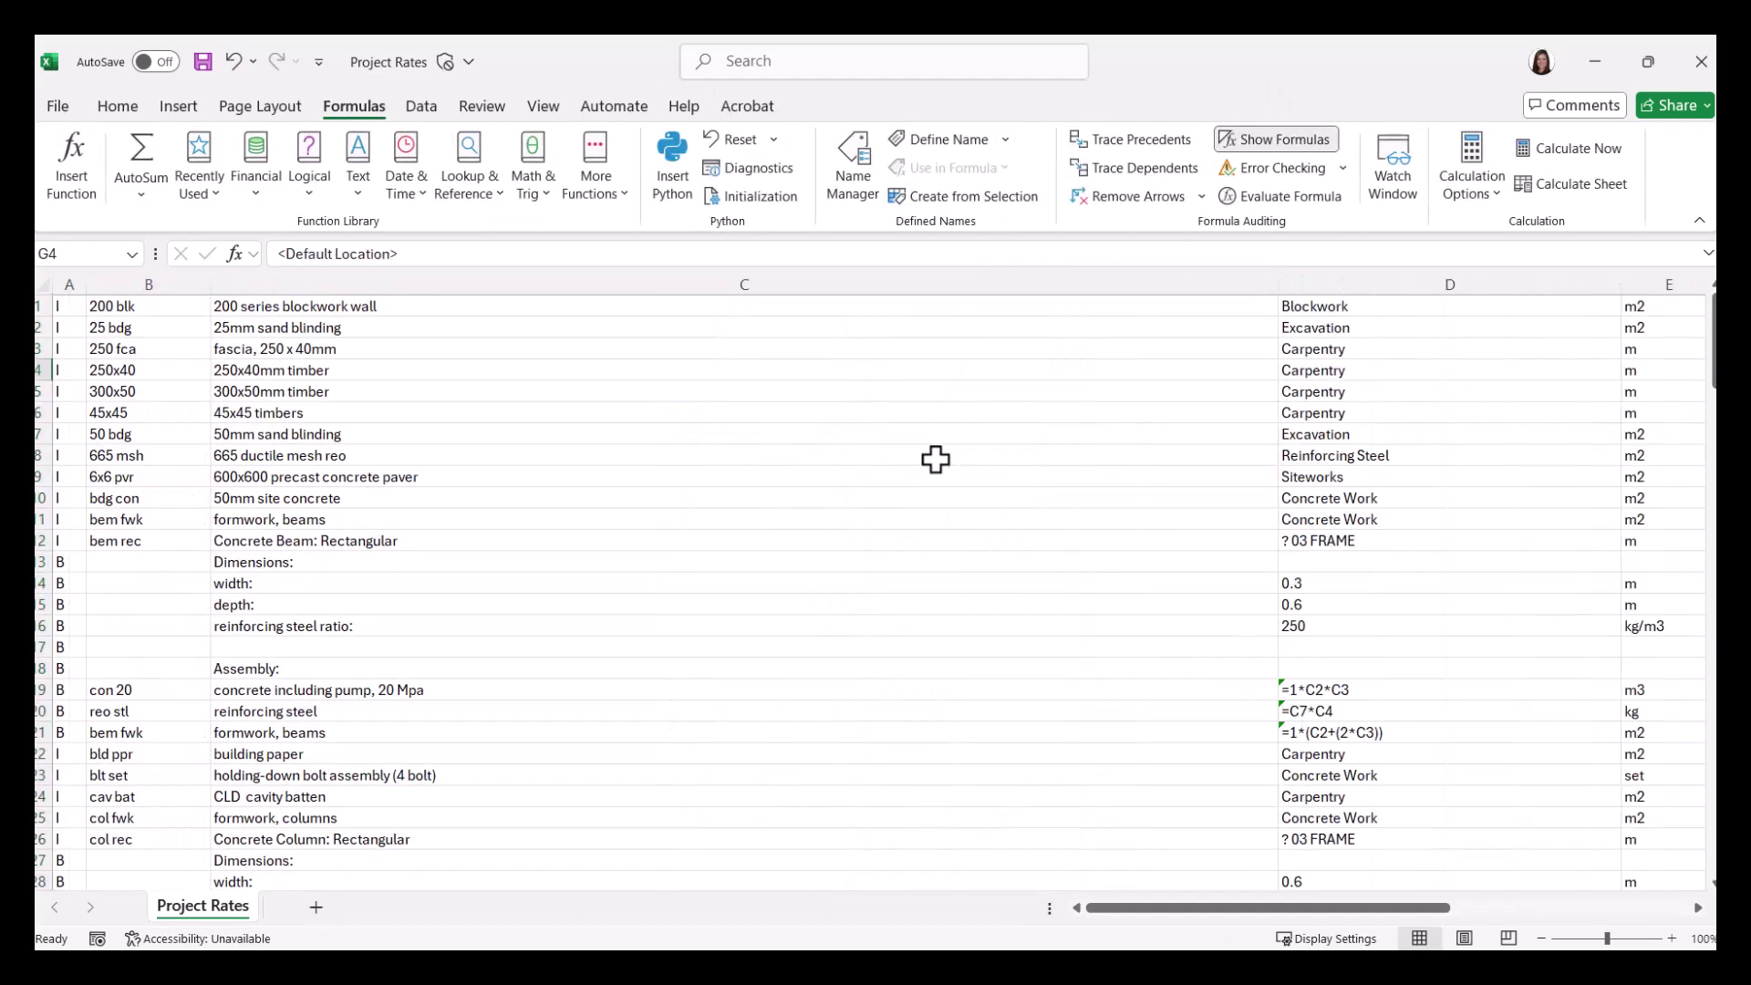
left_click(895, 369)
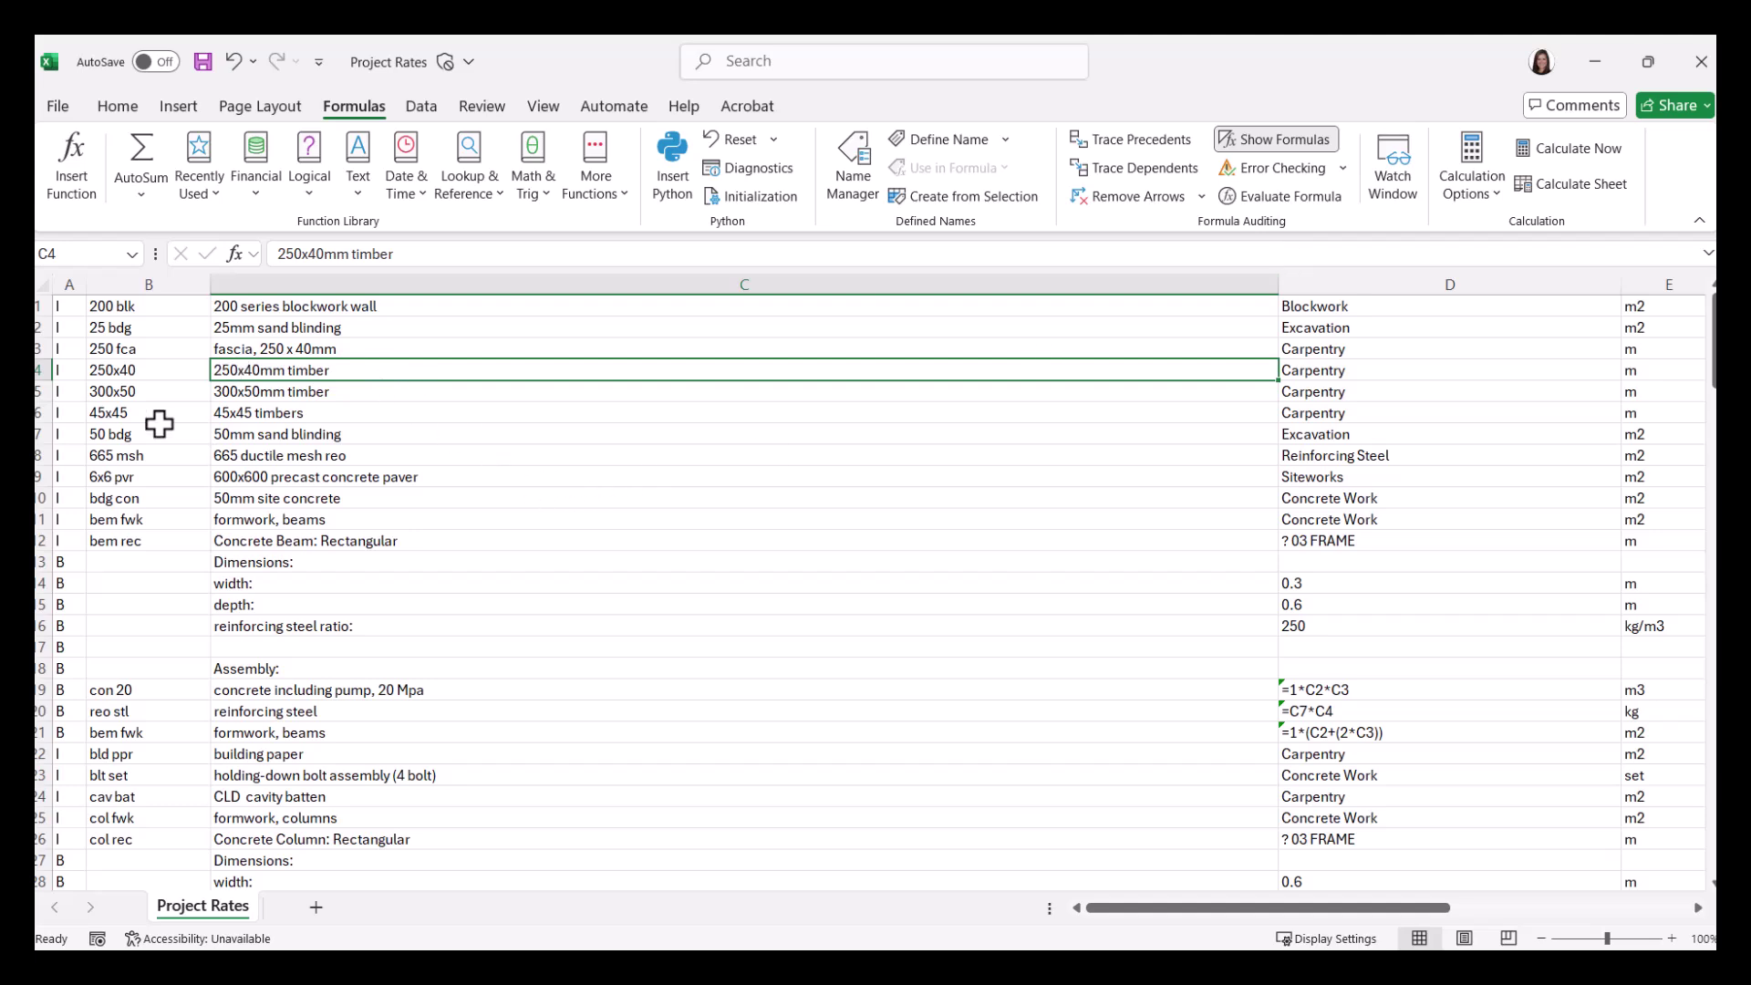
left_click(73, 304)
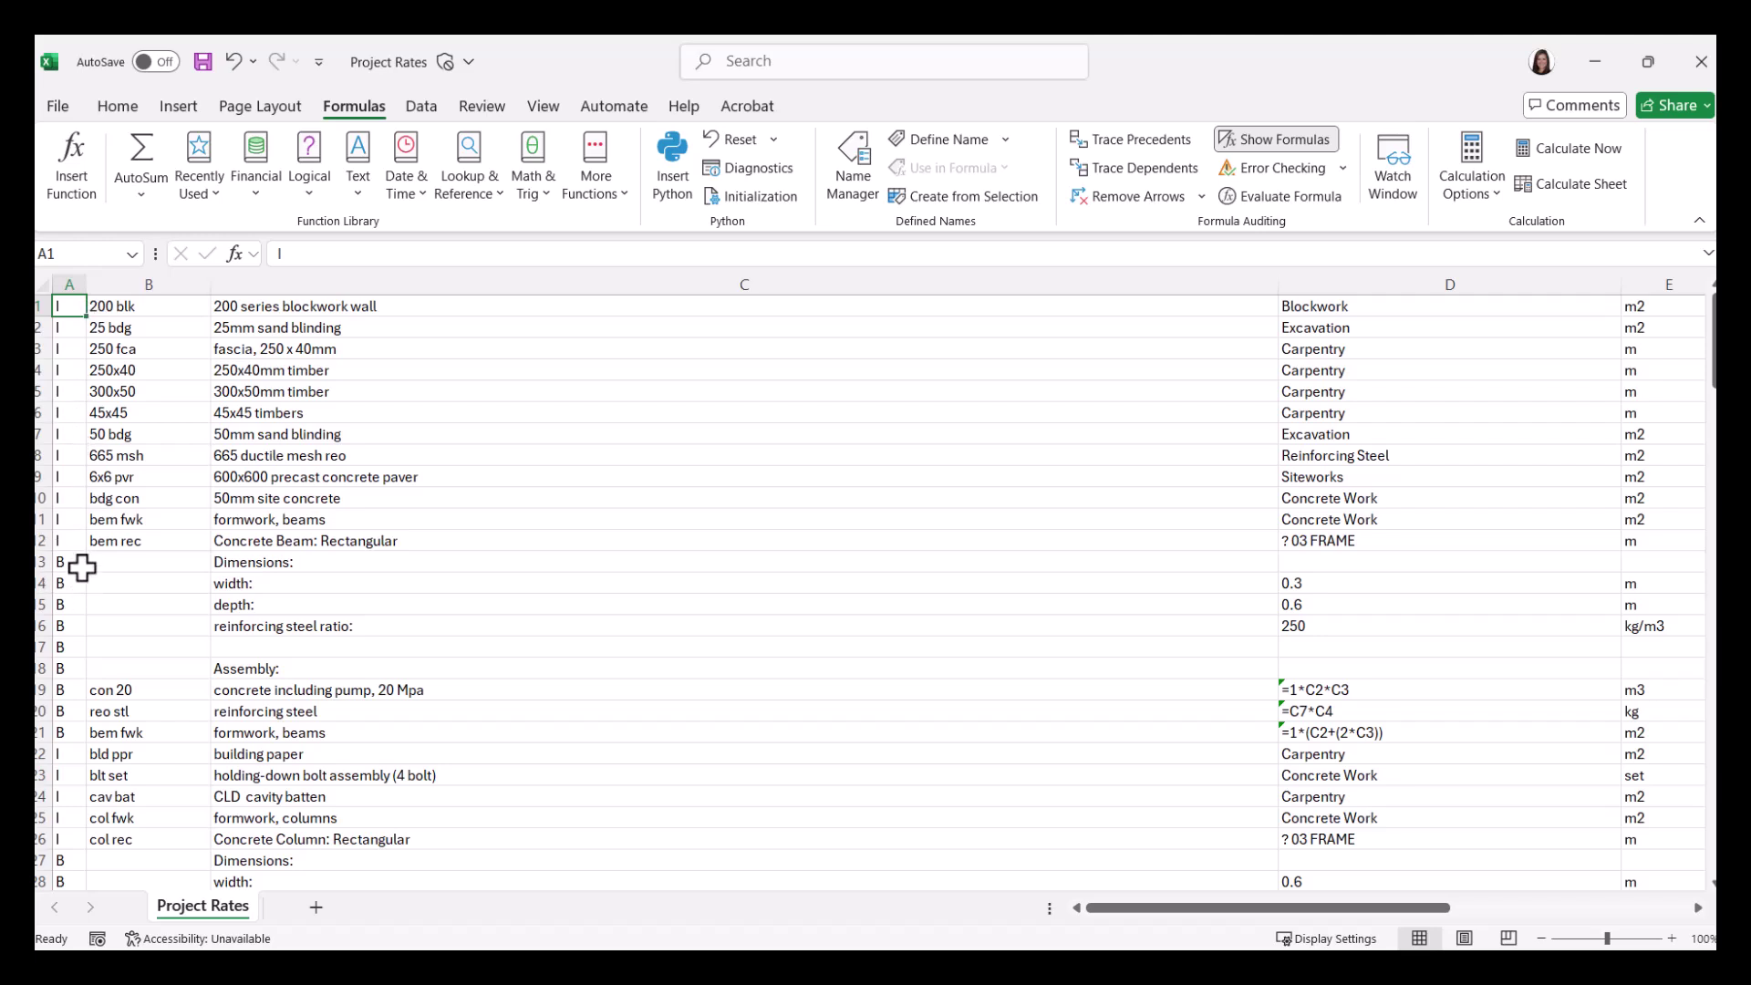
left_click_drag(146, 307, 146, 484)
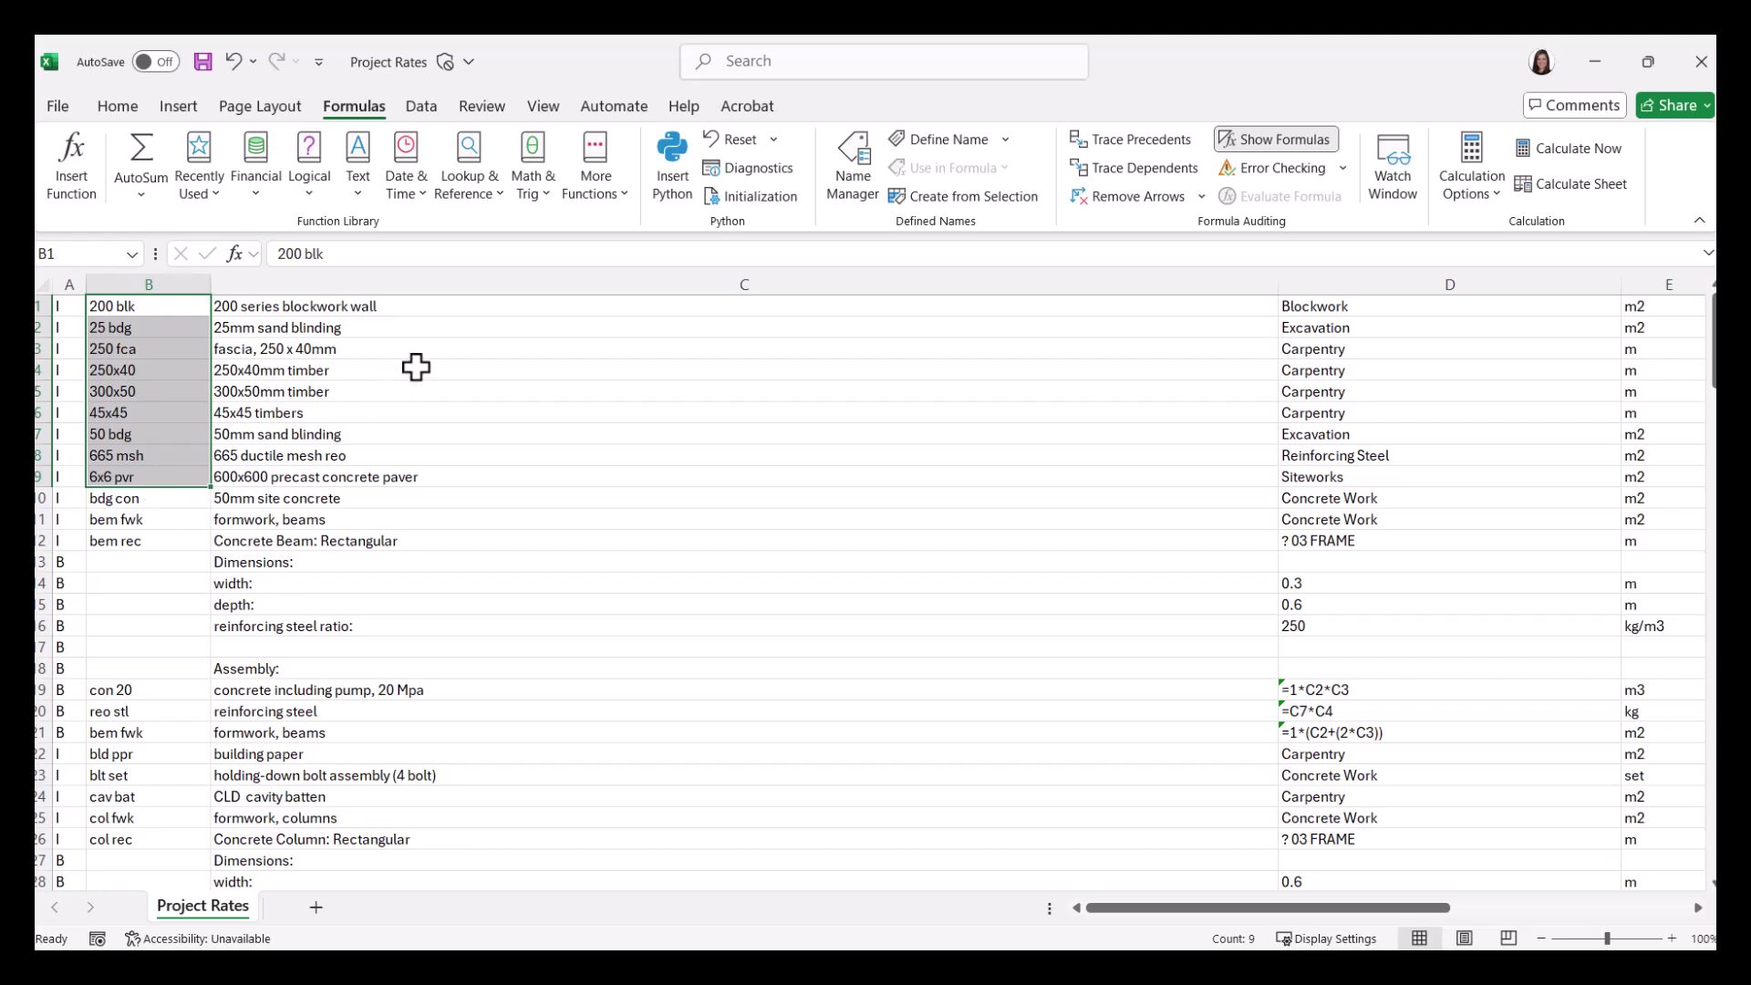
left_click(429, 307)
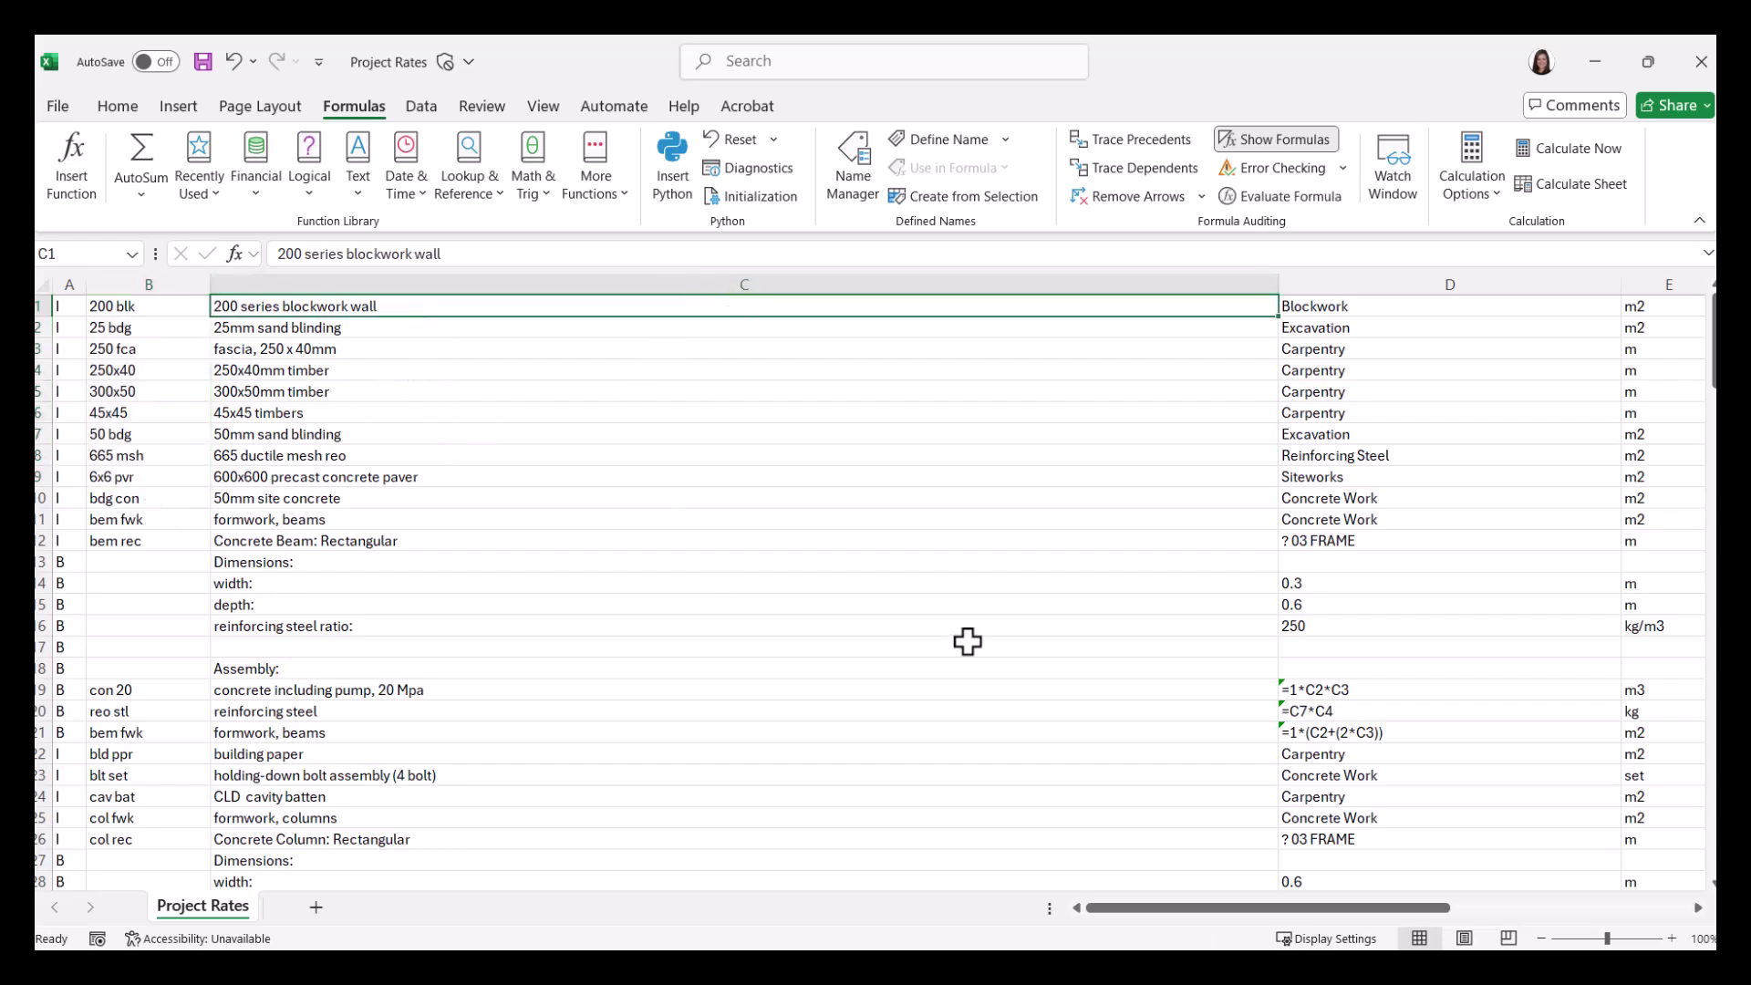
left_click_drag(1129, 909, 1251, 912)
left_click(915, 309)
left_click(922, 393)
left_click(934, 449)
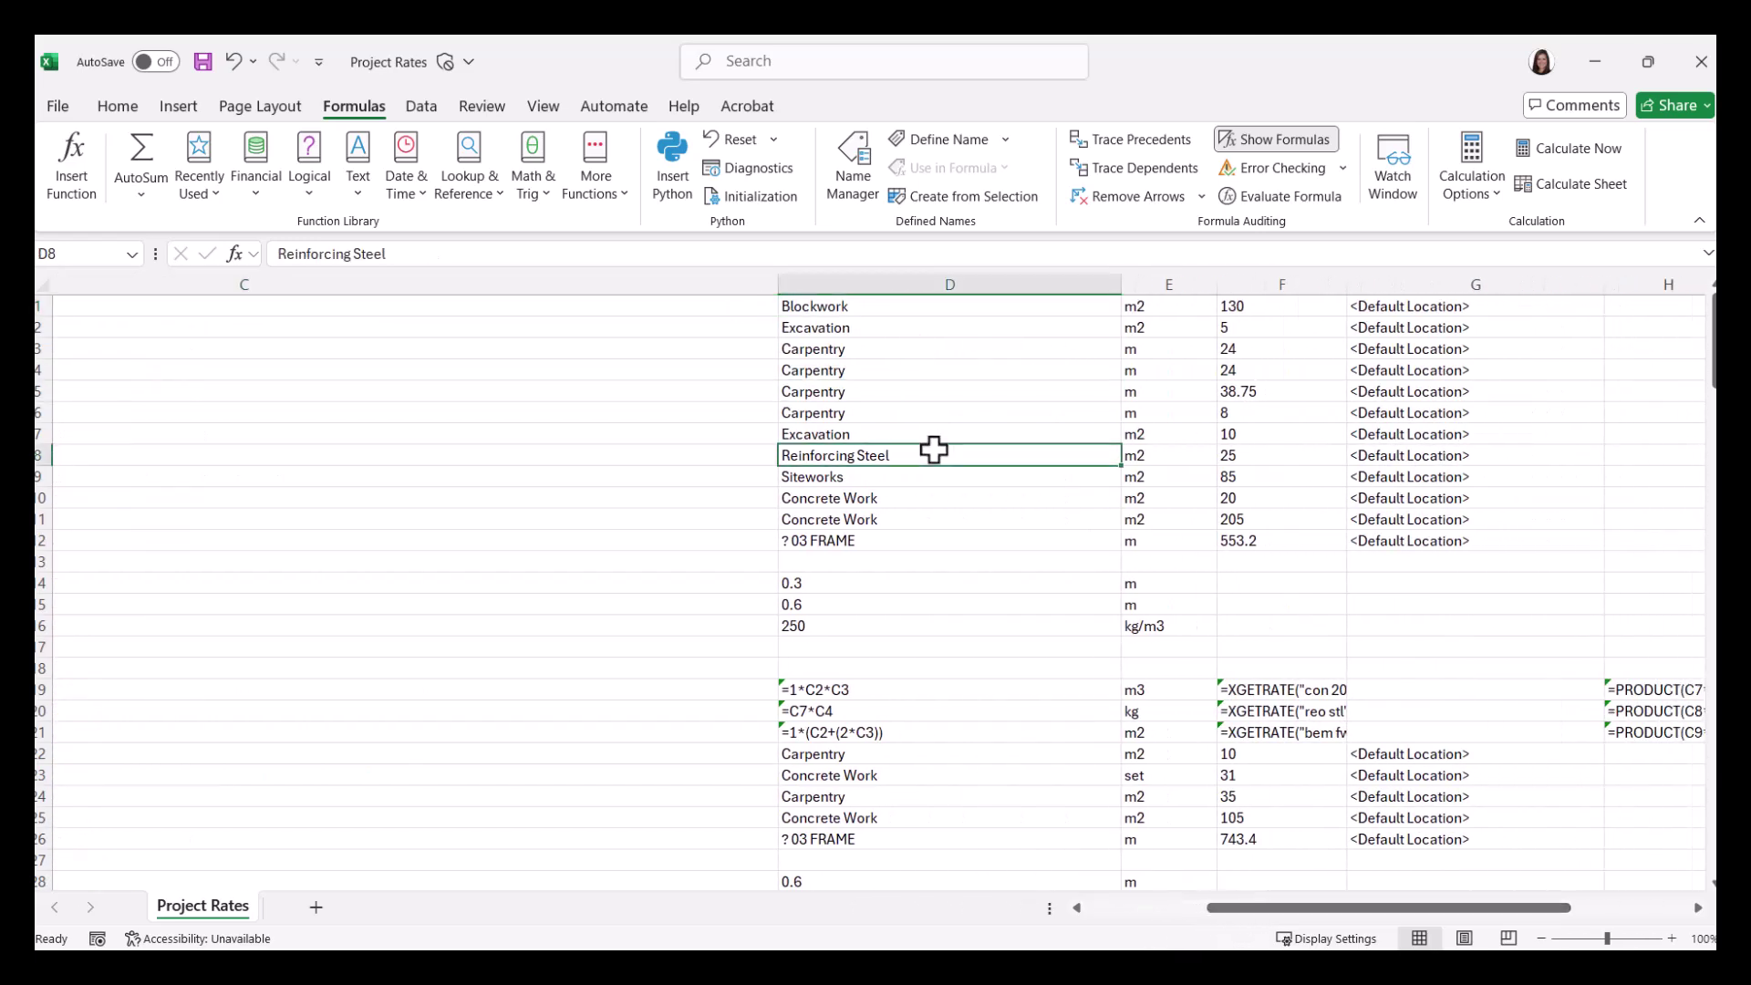
left_click(1178, 312)
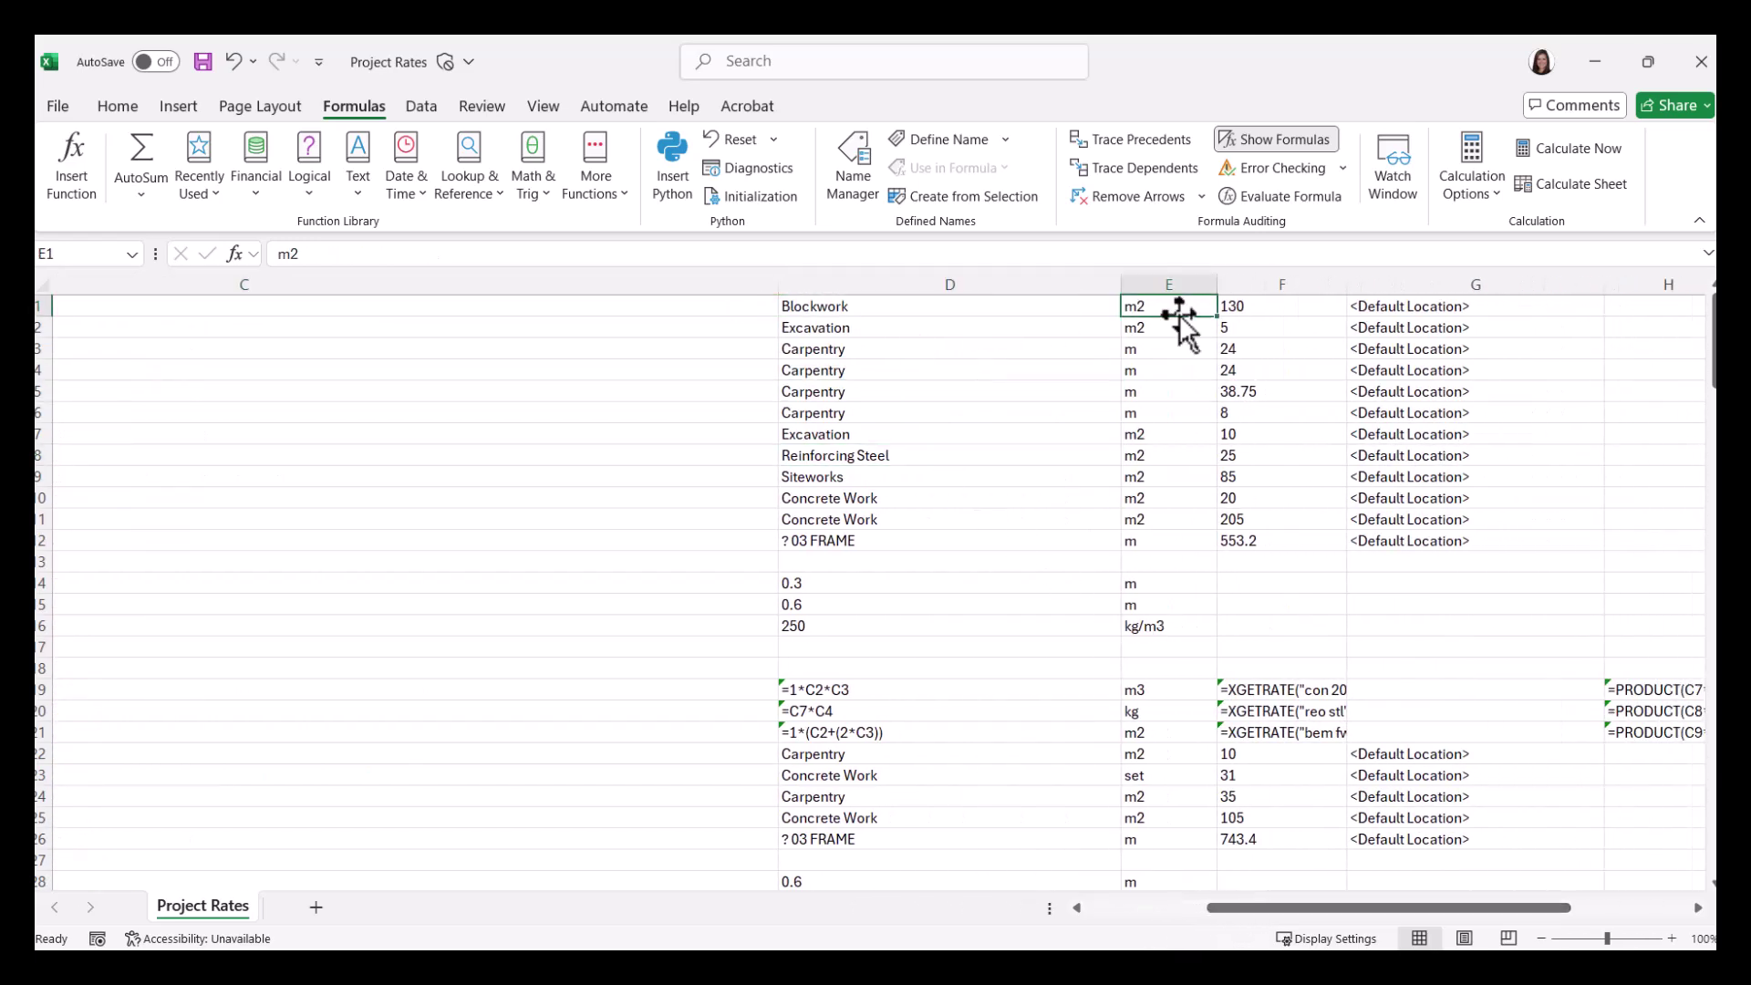
left_click(1311, 304)
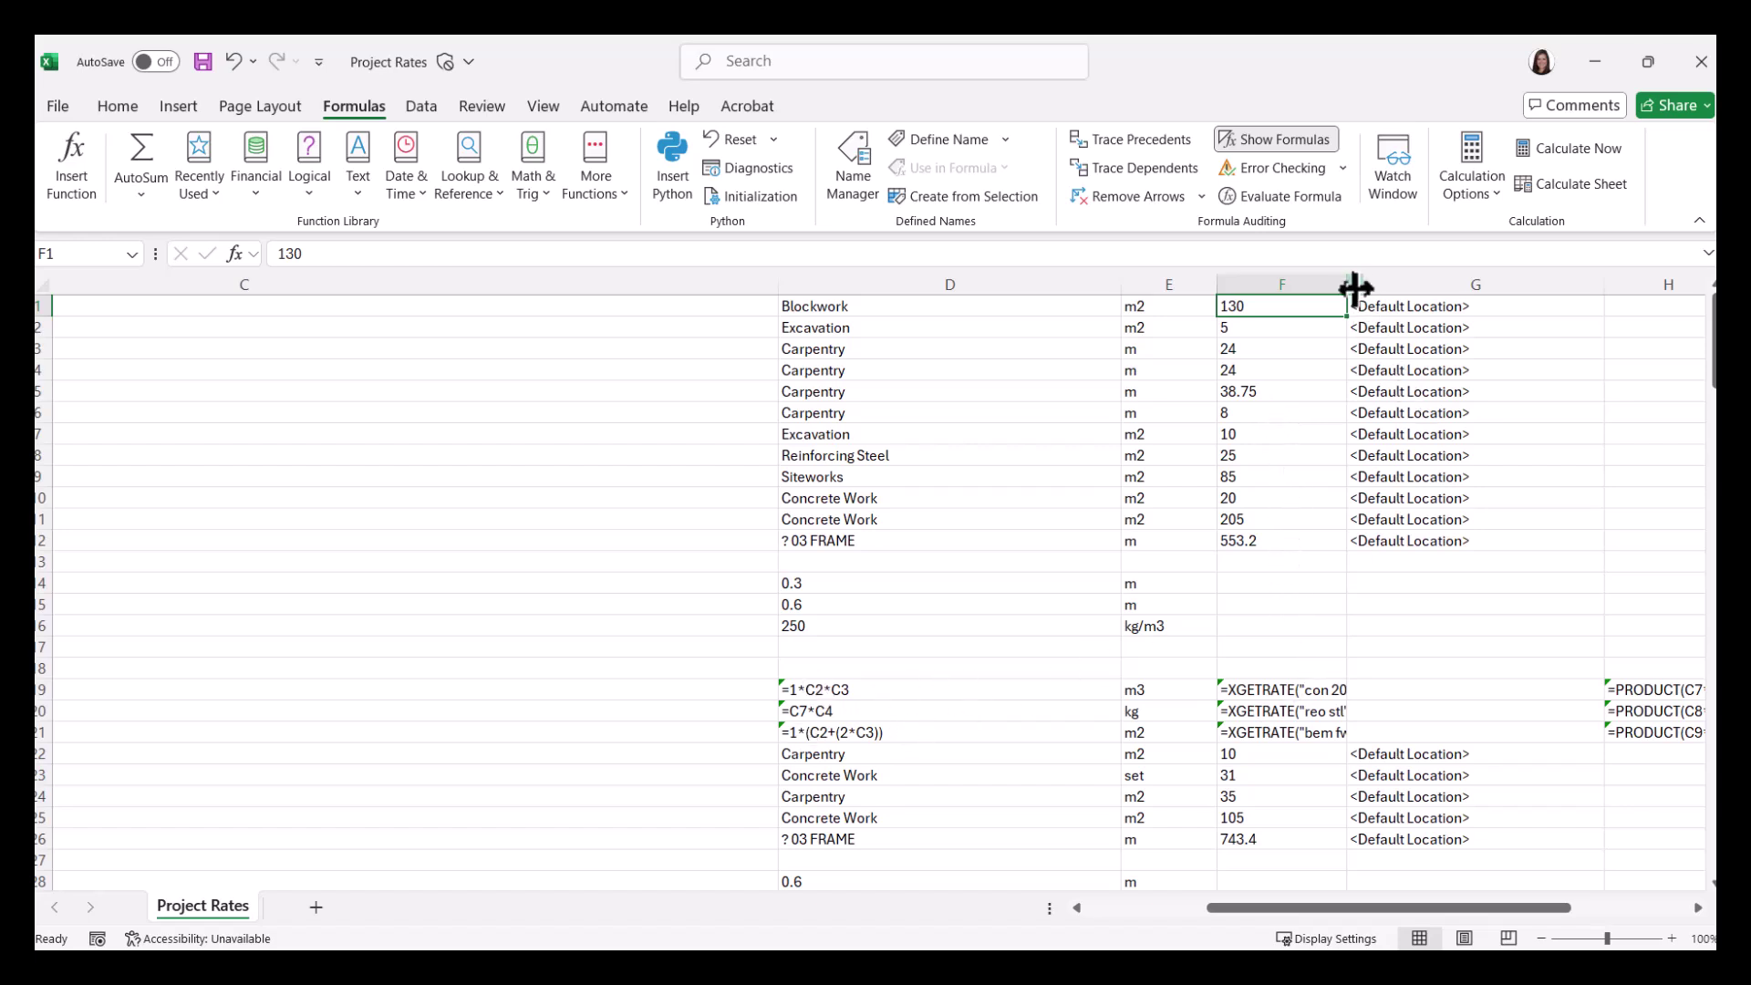
- Widen column F to read the XGETRATE formulas such as the one in F19
left_click_drag(1355, 289, 1419, 287)
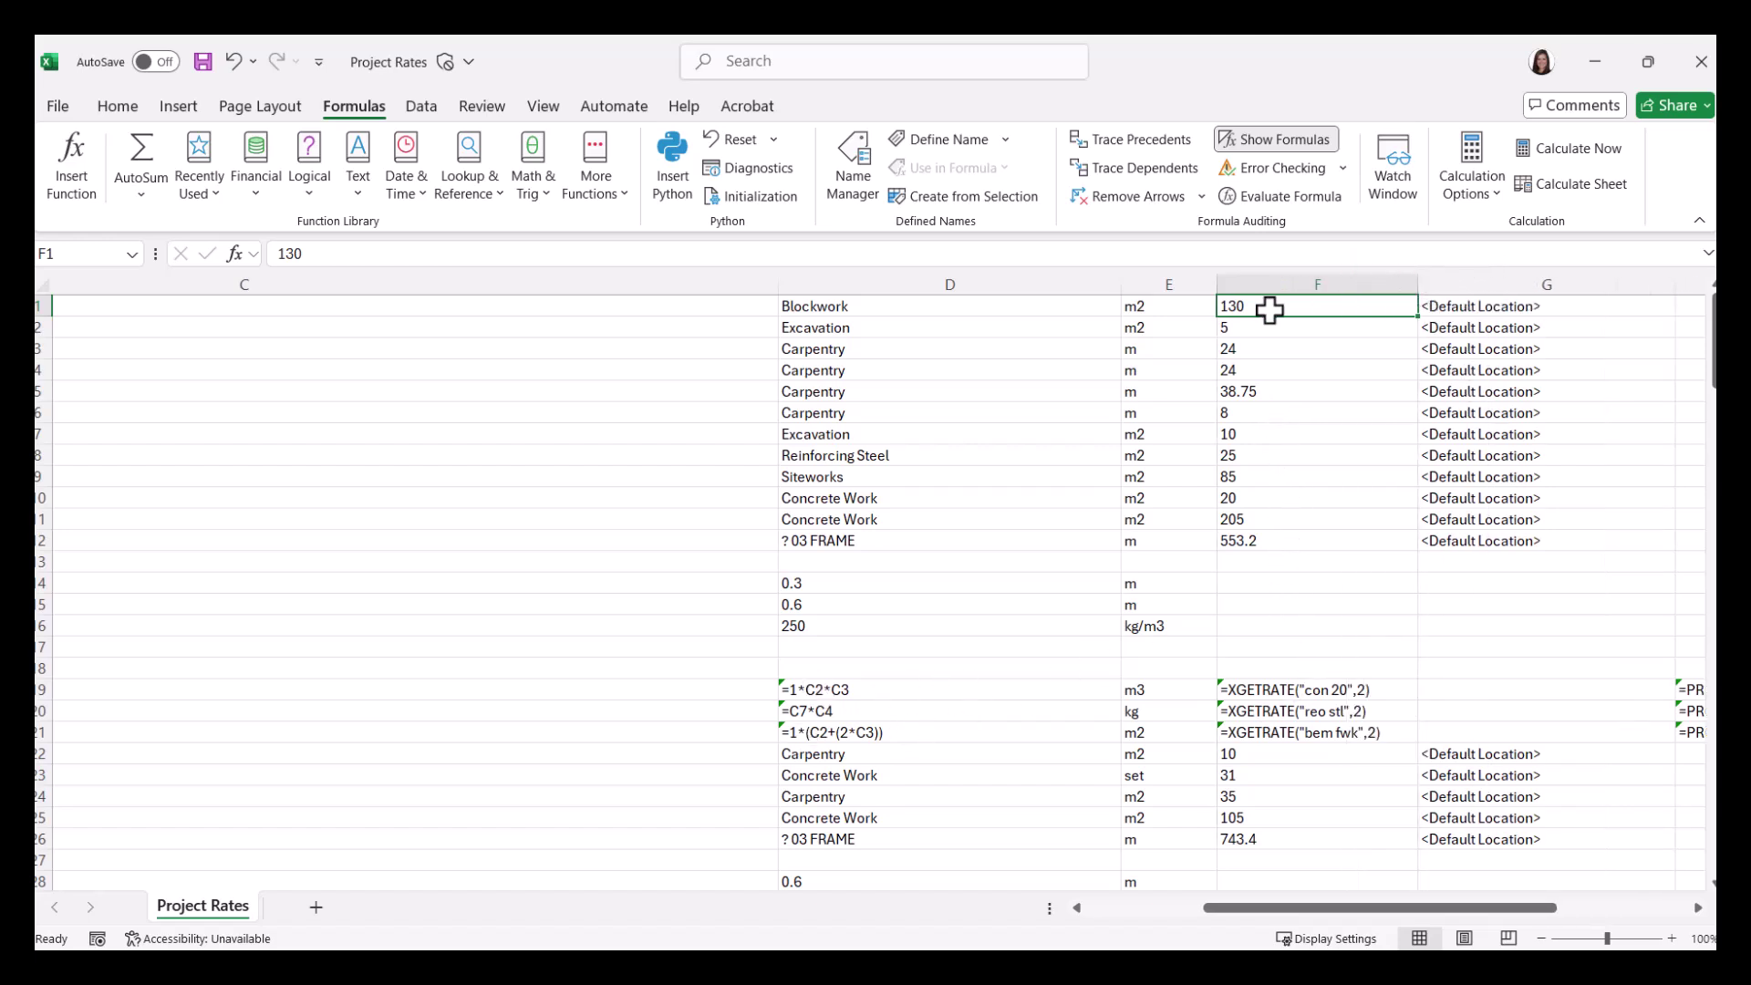
left_click(1407, 697)
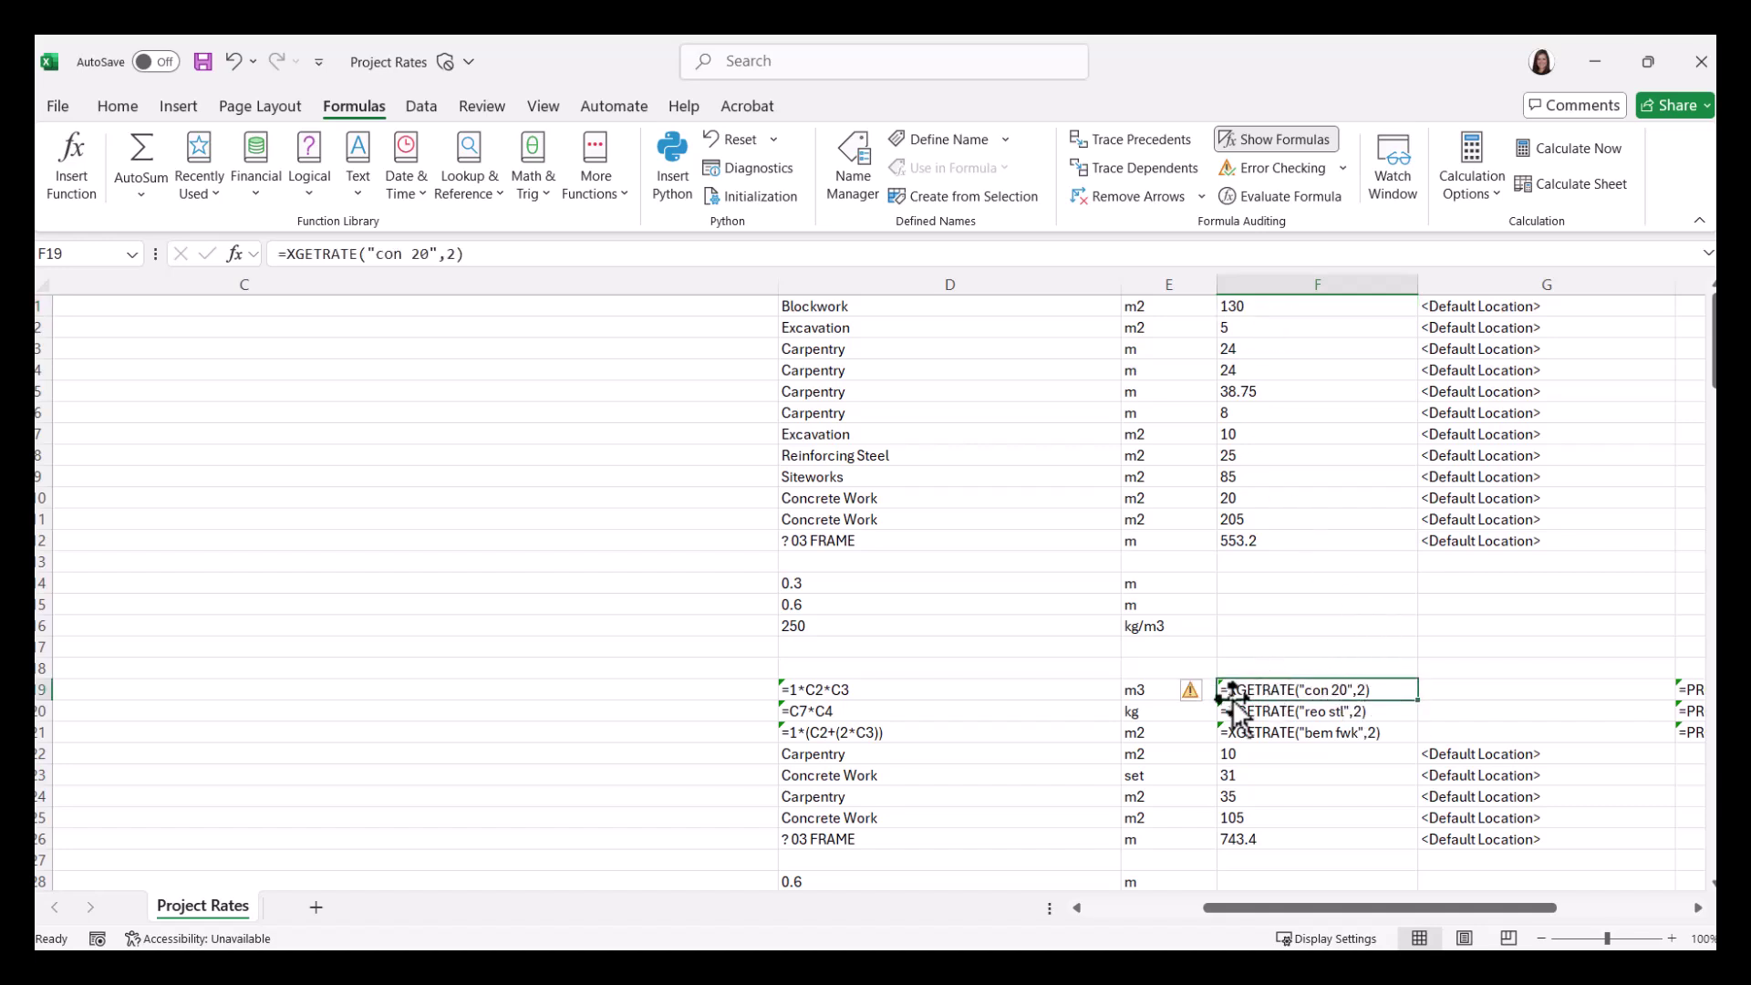
left_click_drag(1382, 907, 1202, 907)
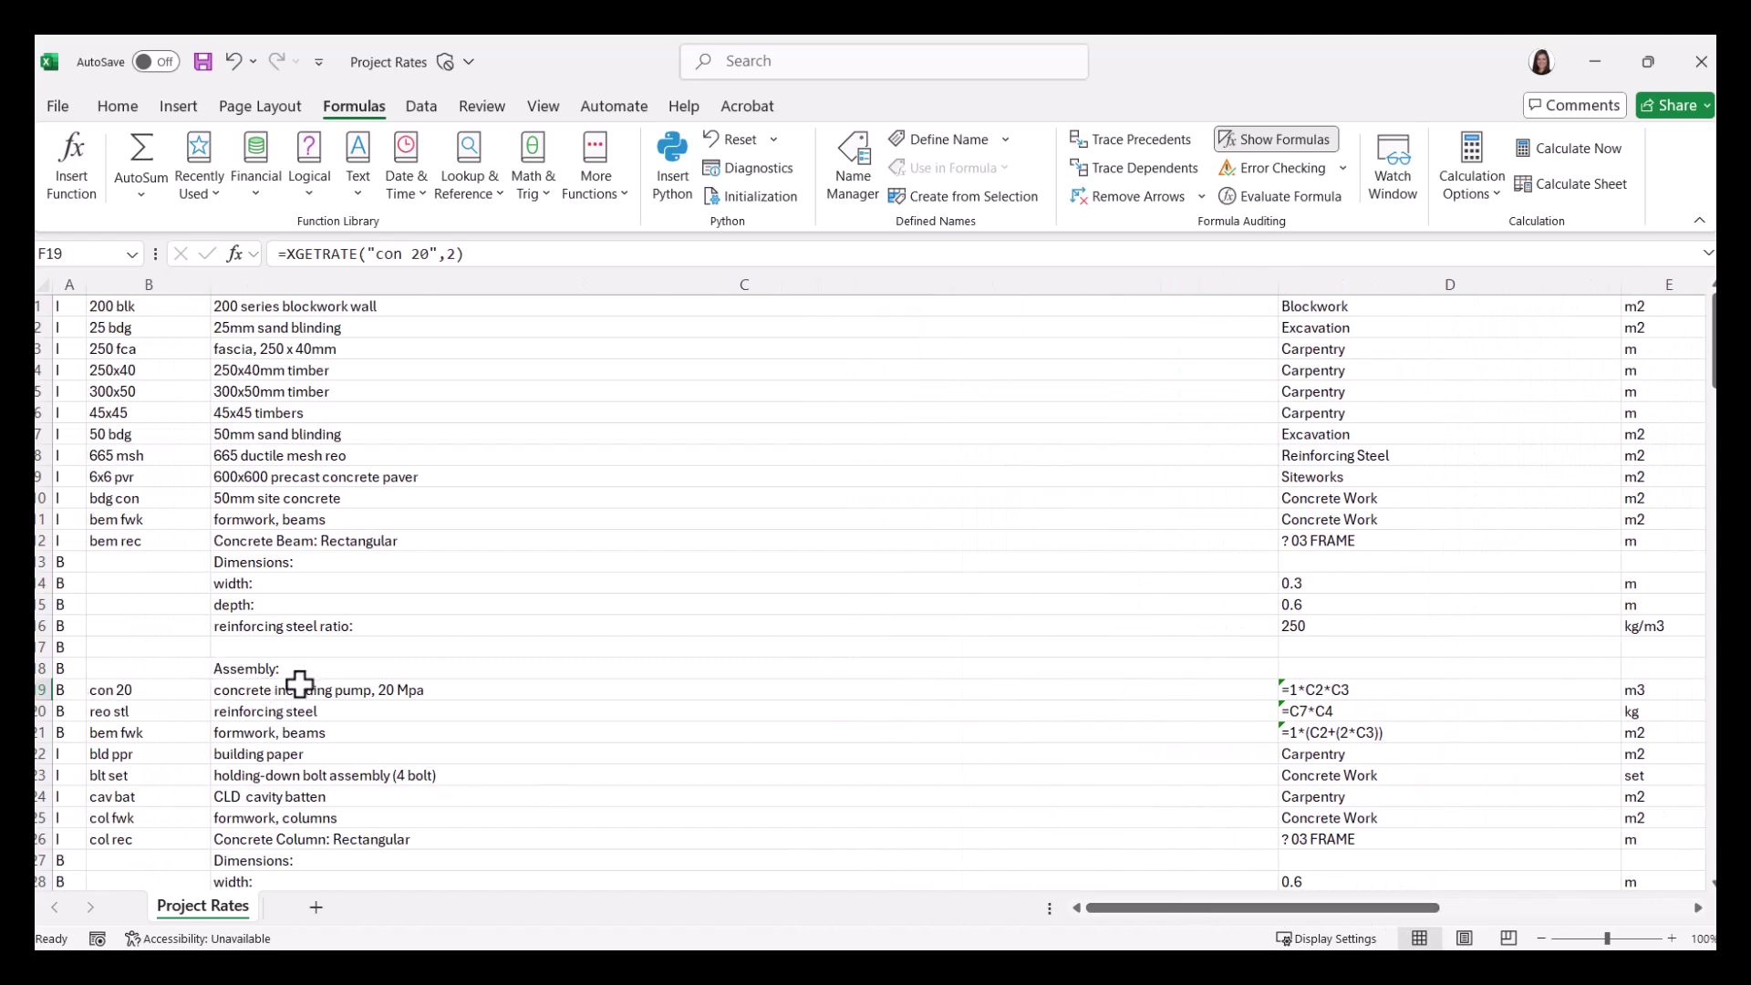
left_click_drag(1128, 908, 1279, 907)
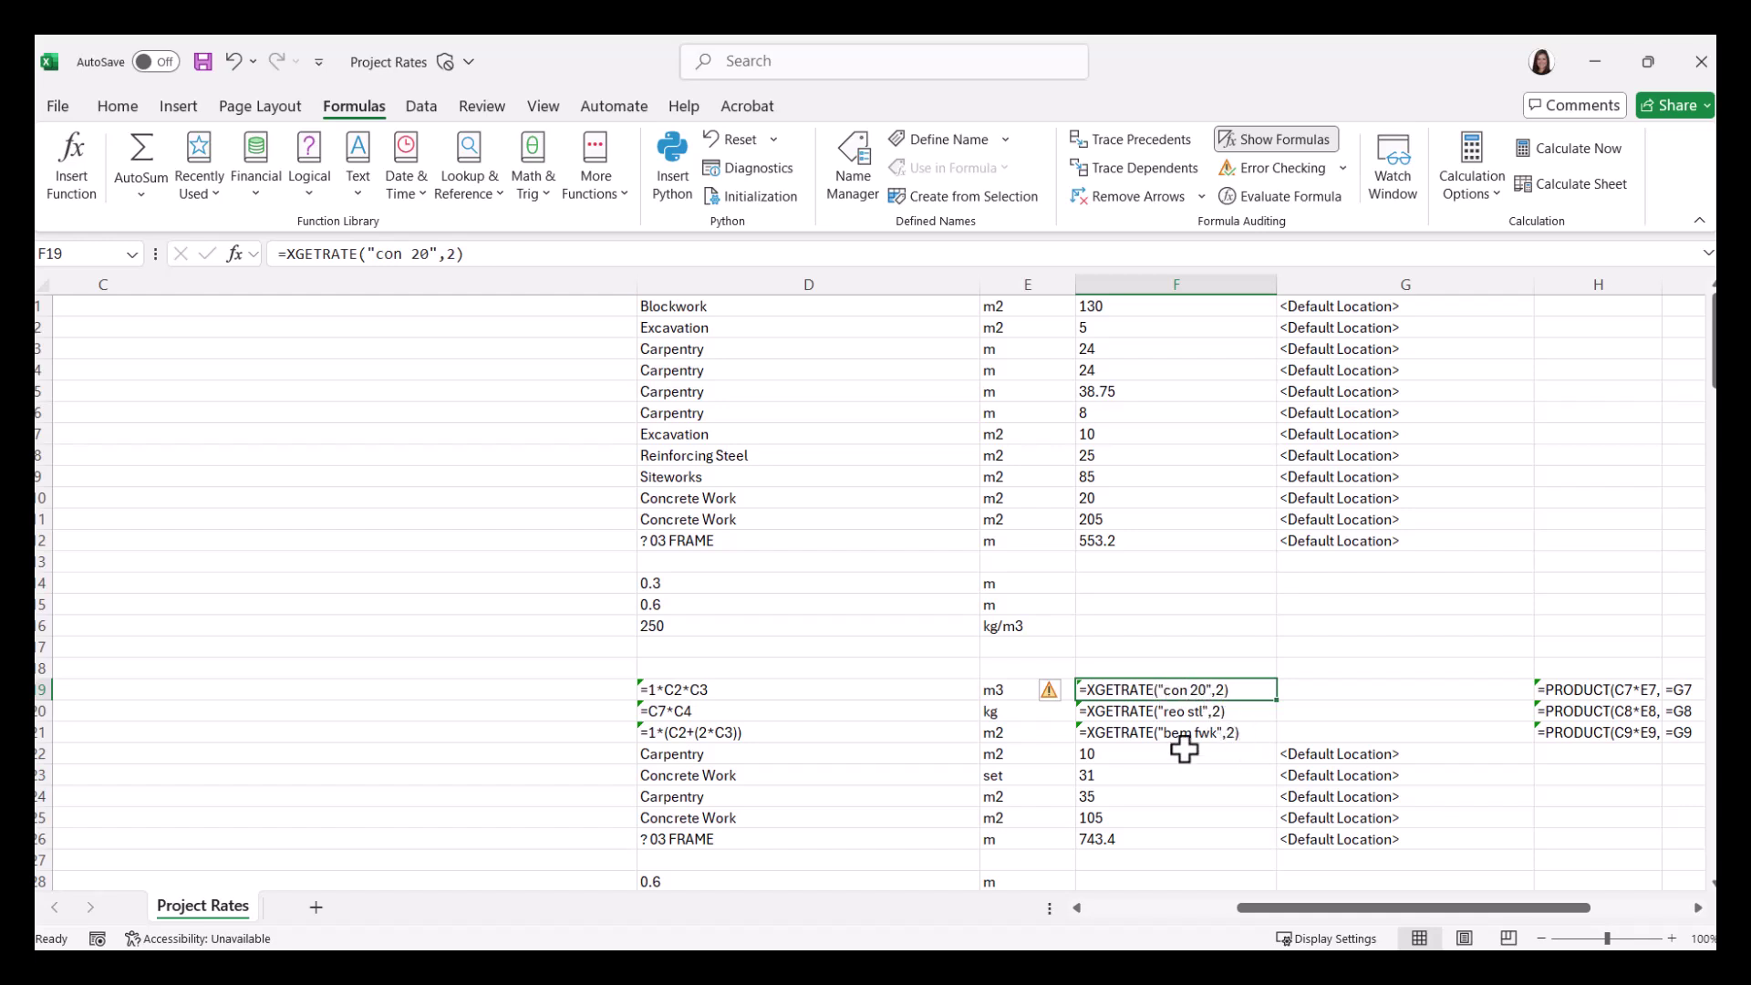
left_click_drag(1312, 909, 1404, 908)
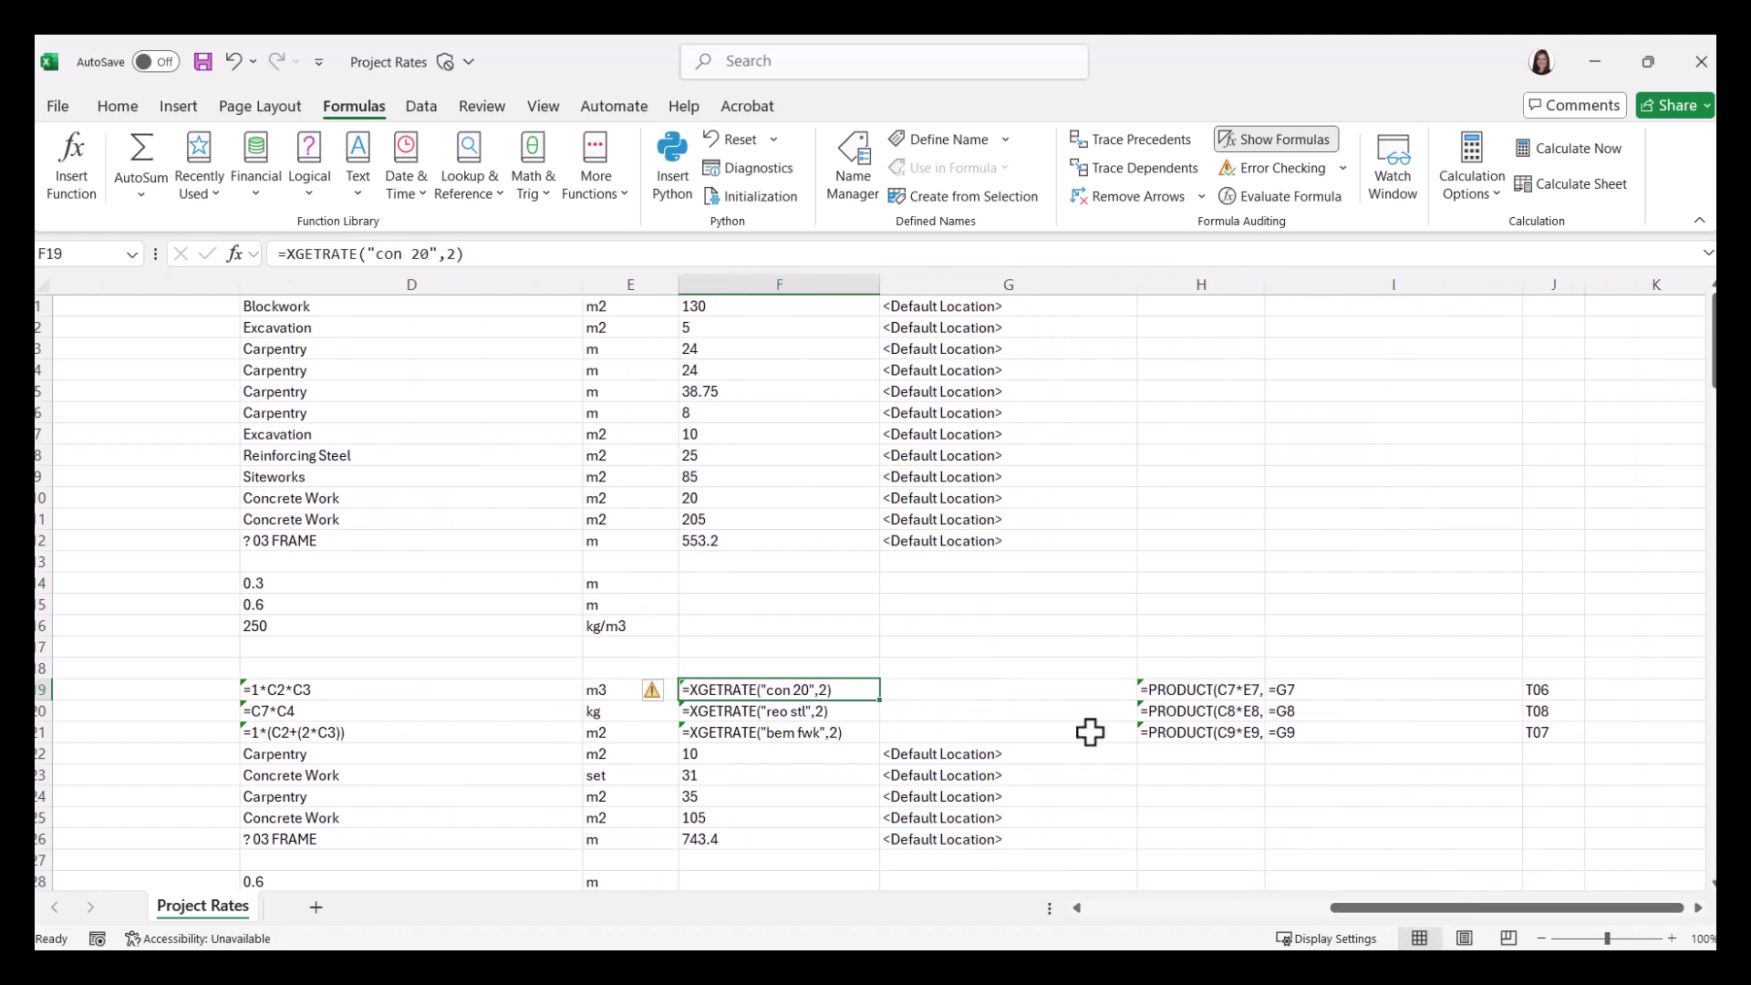
- Scroll through the Project Rates sheet in formula view, checking the assembly quantity formulas
left_click(1018, 284)
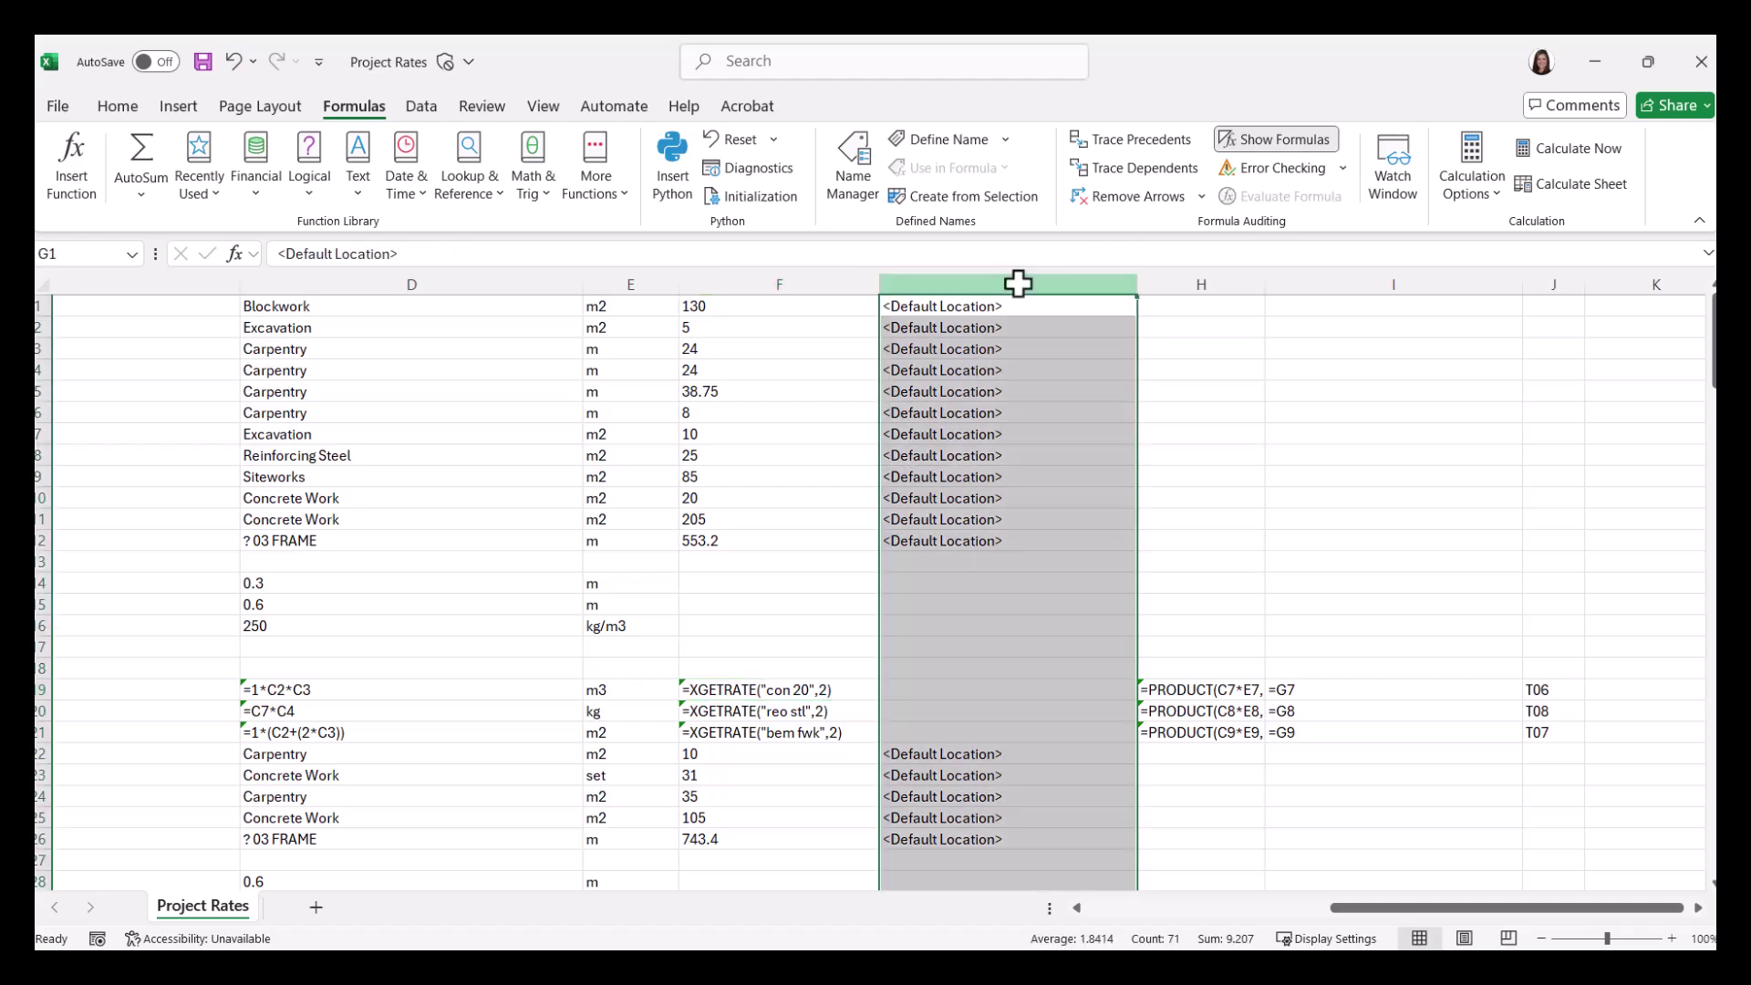
left_click(1018, 383)
scroll(1022, 527, "down", 16)
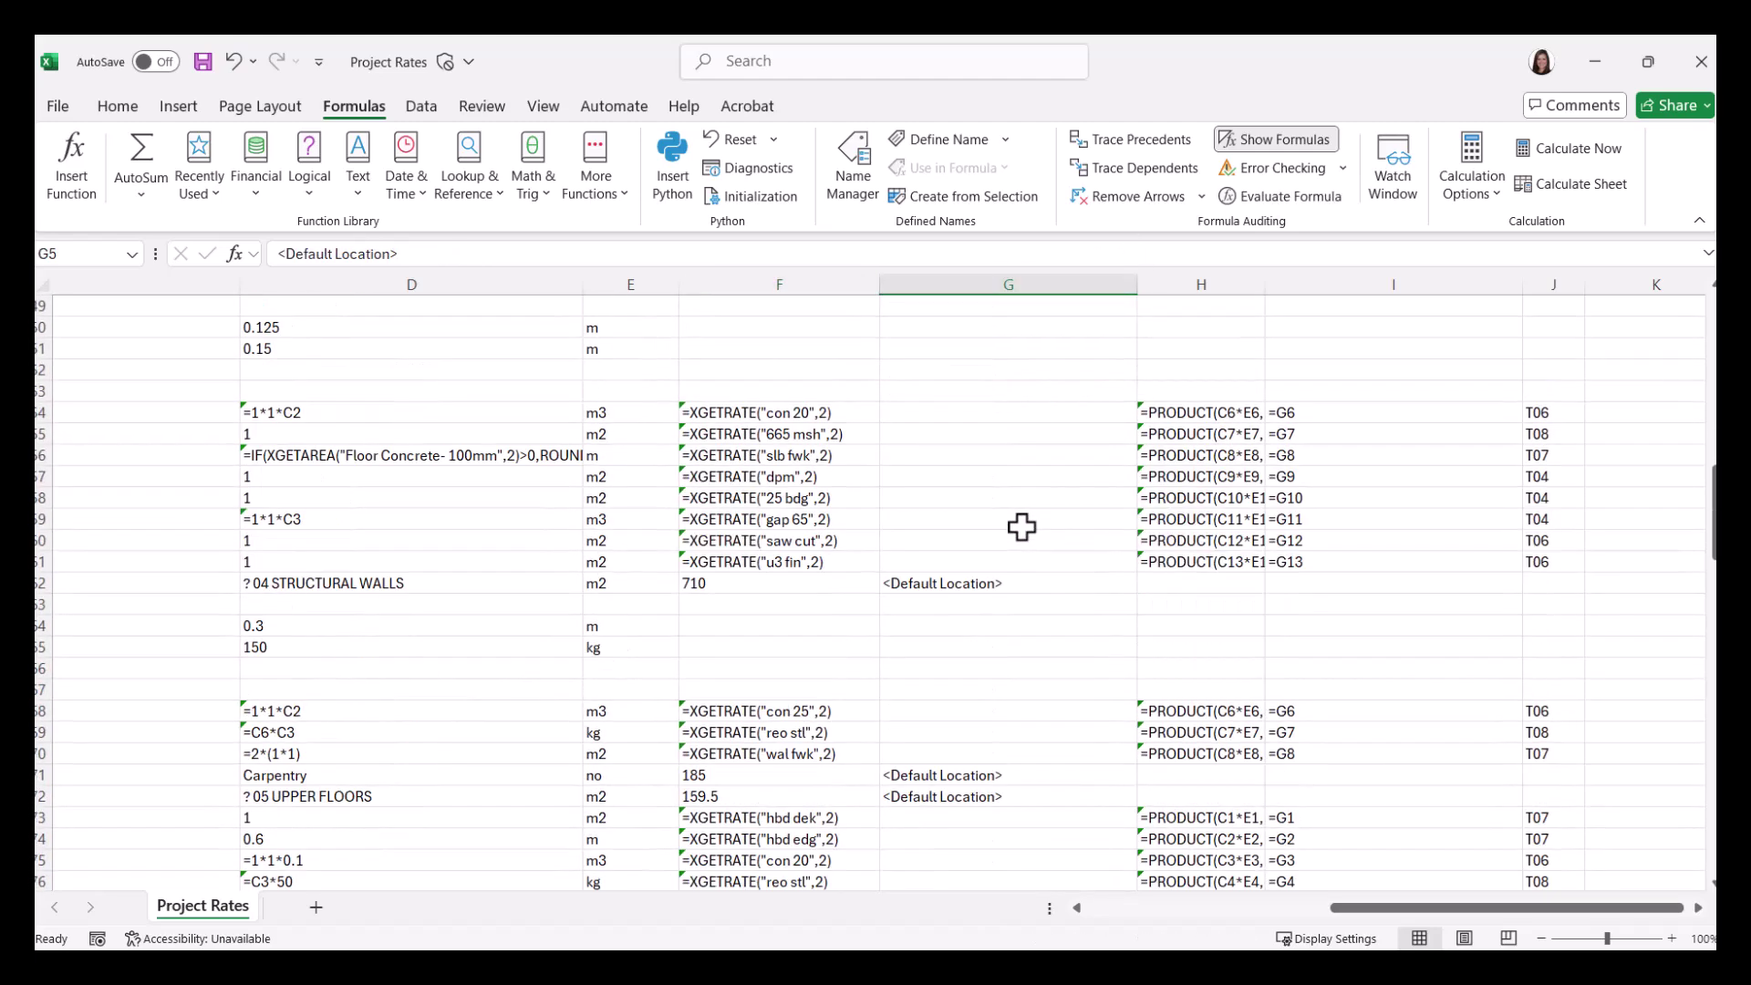
scroll(1021, 527, "down", 7)
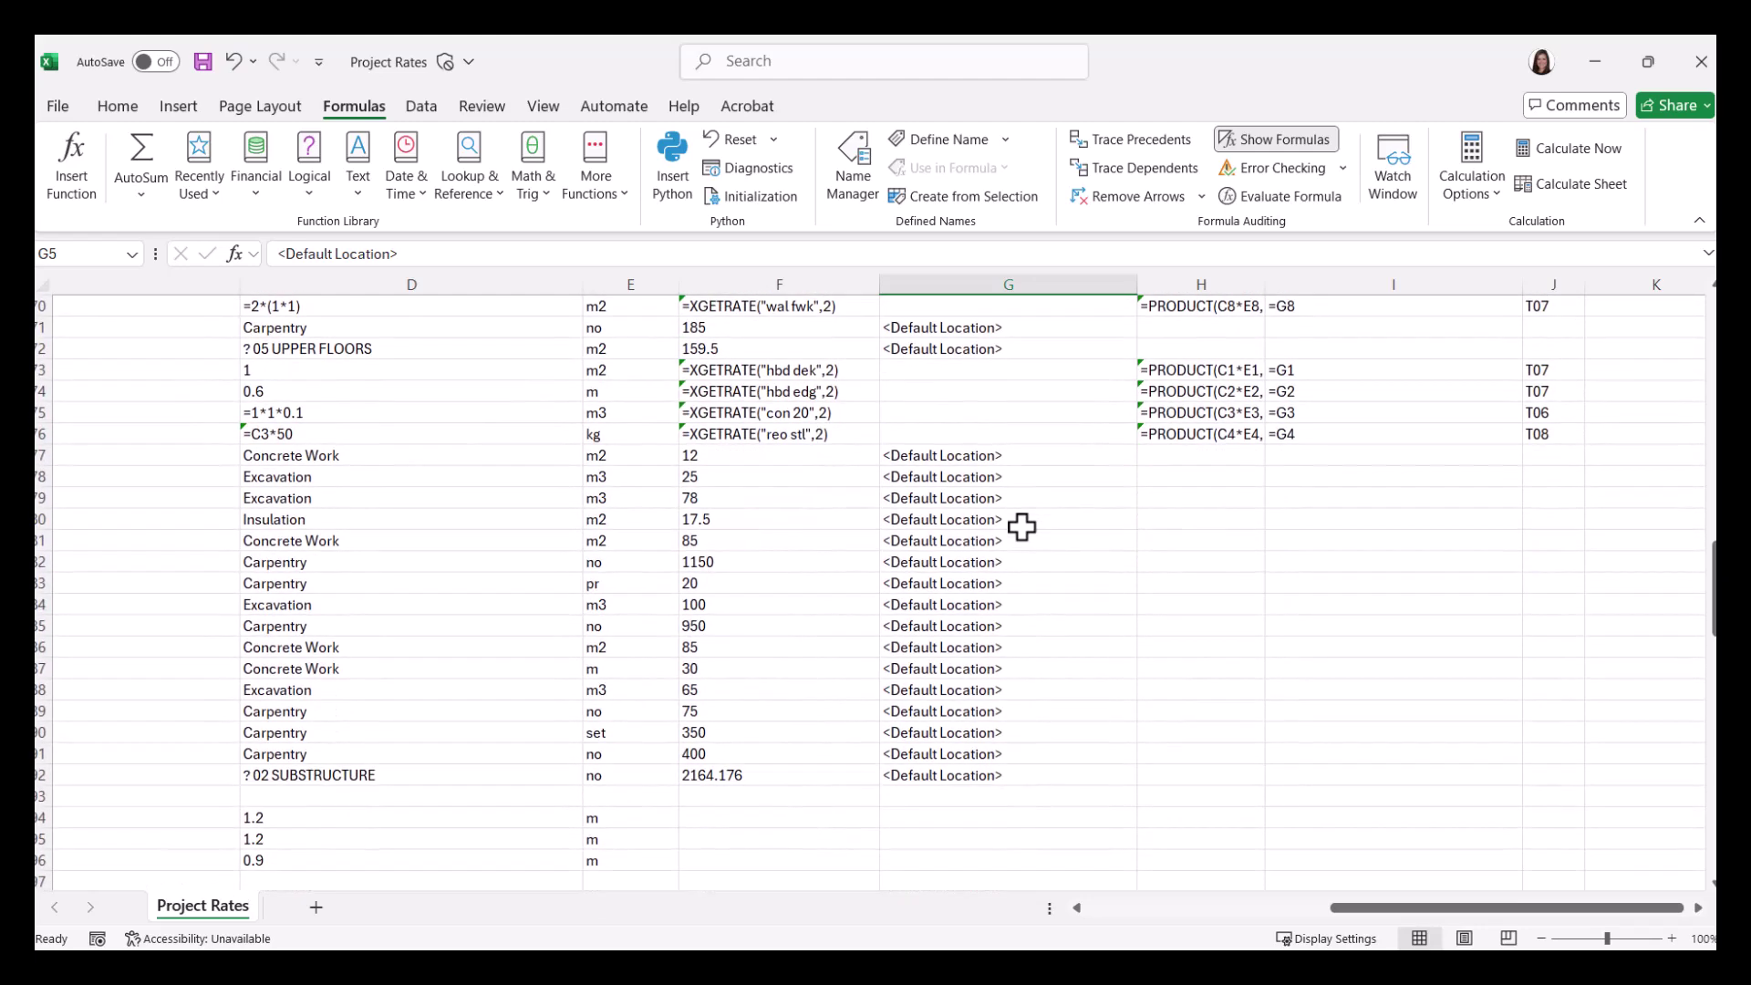
scroll(1022, 527, "up", 4)
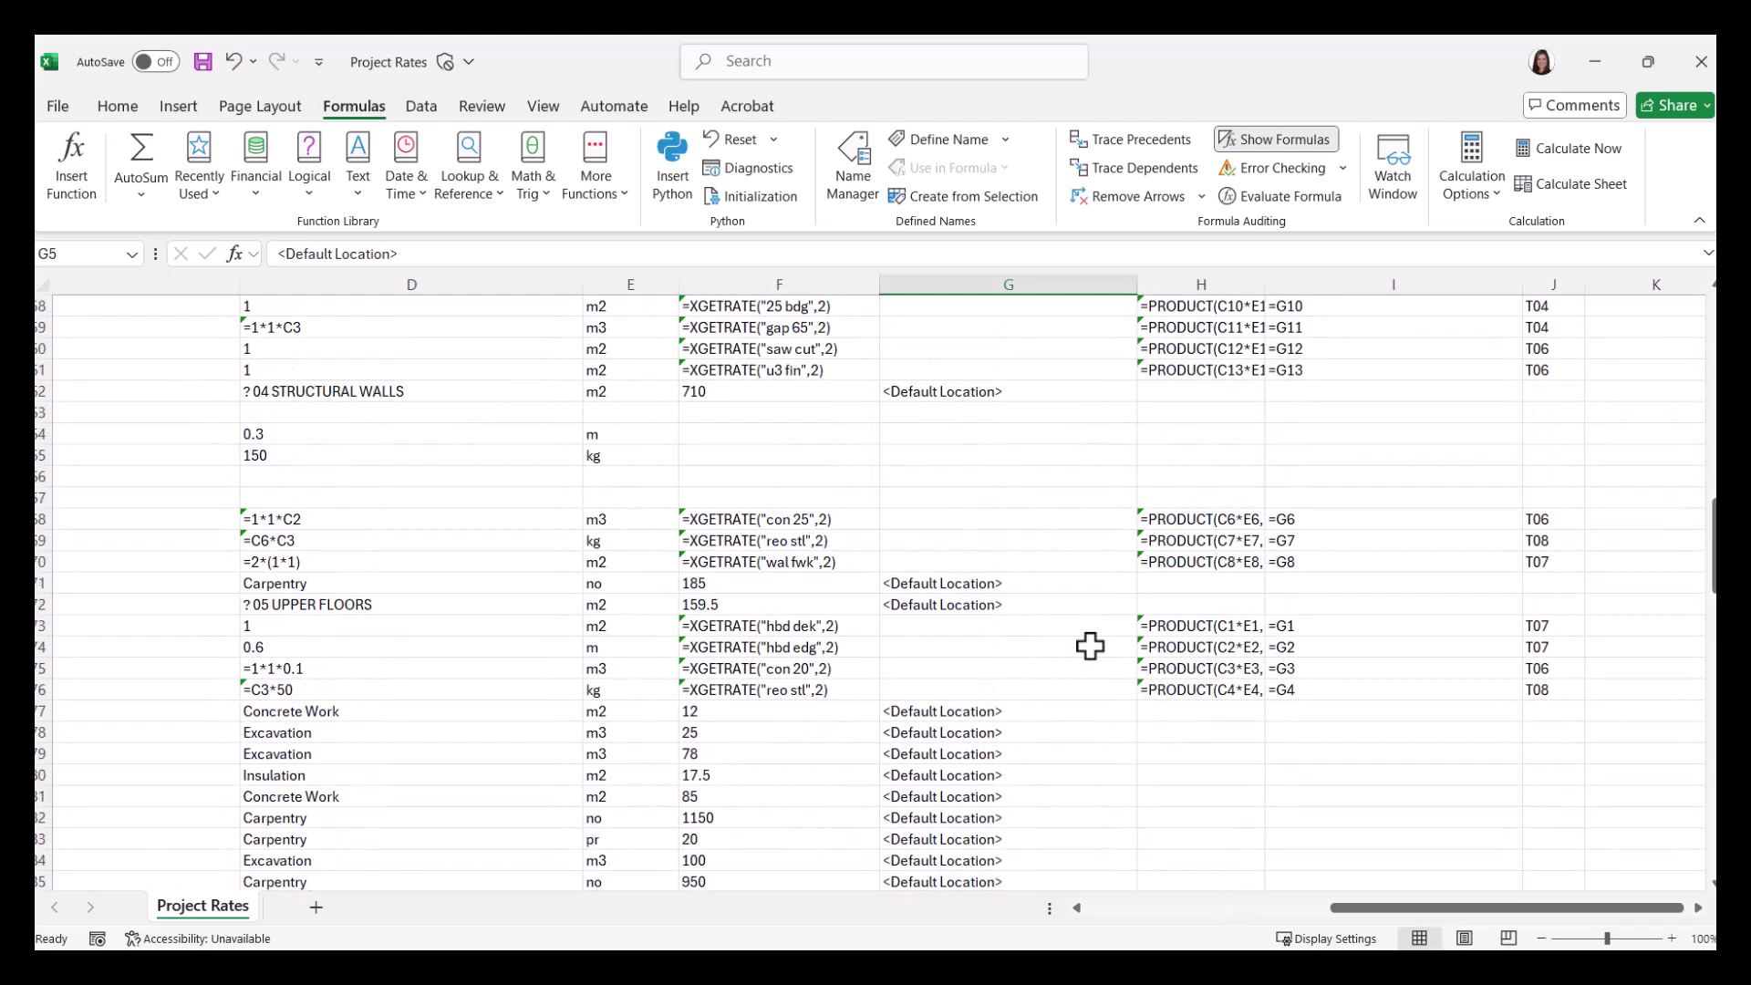
left_click_drag(1372, 906, 1090, 908)
scroll(930, 629, "up", 19)
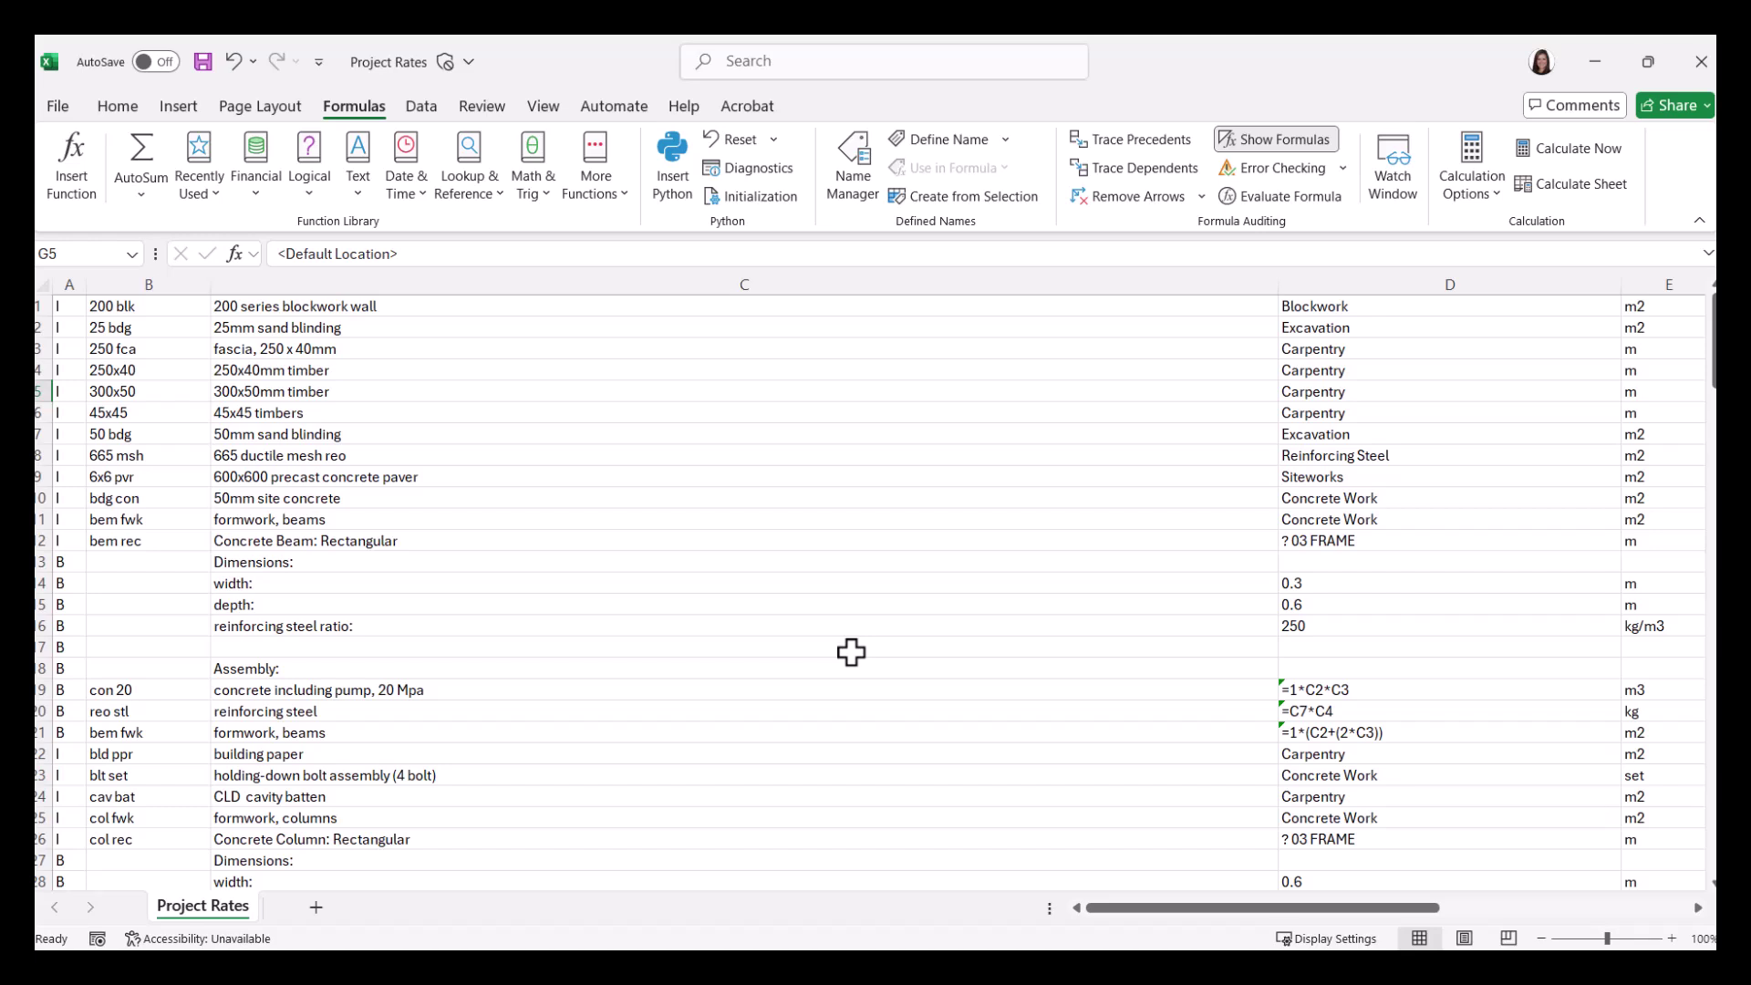
- Close Excel and choose Import CostX CSV with the Project Rates file
left_click(1702, 64)
left_click(909, 536)
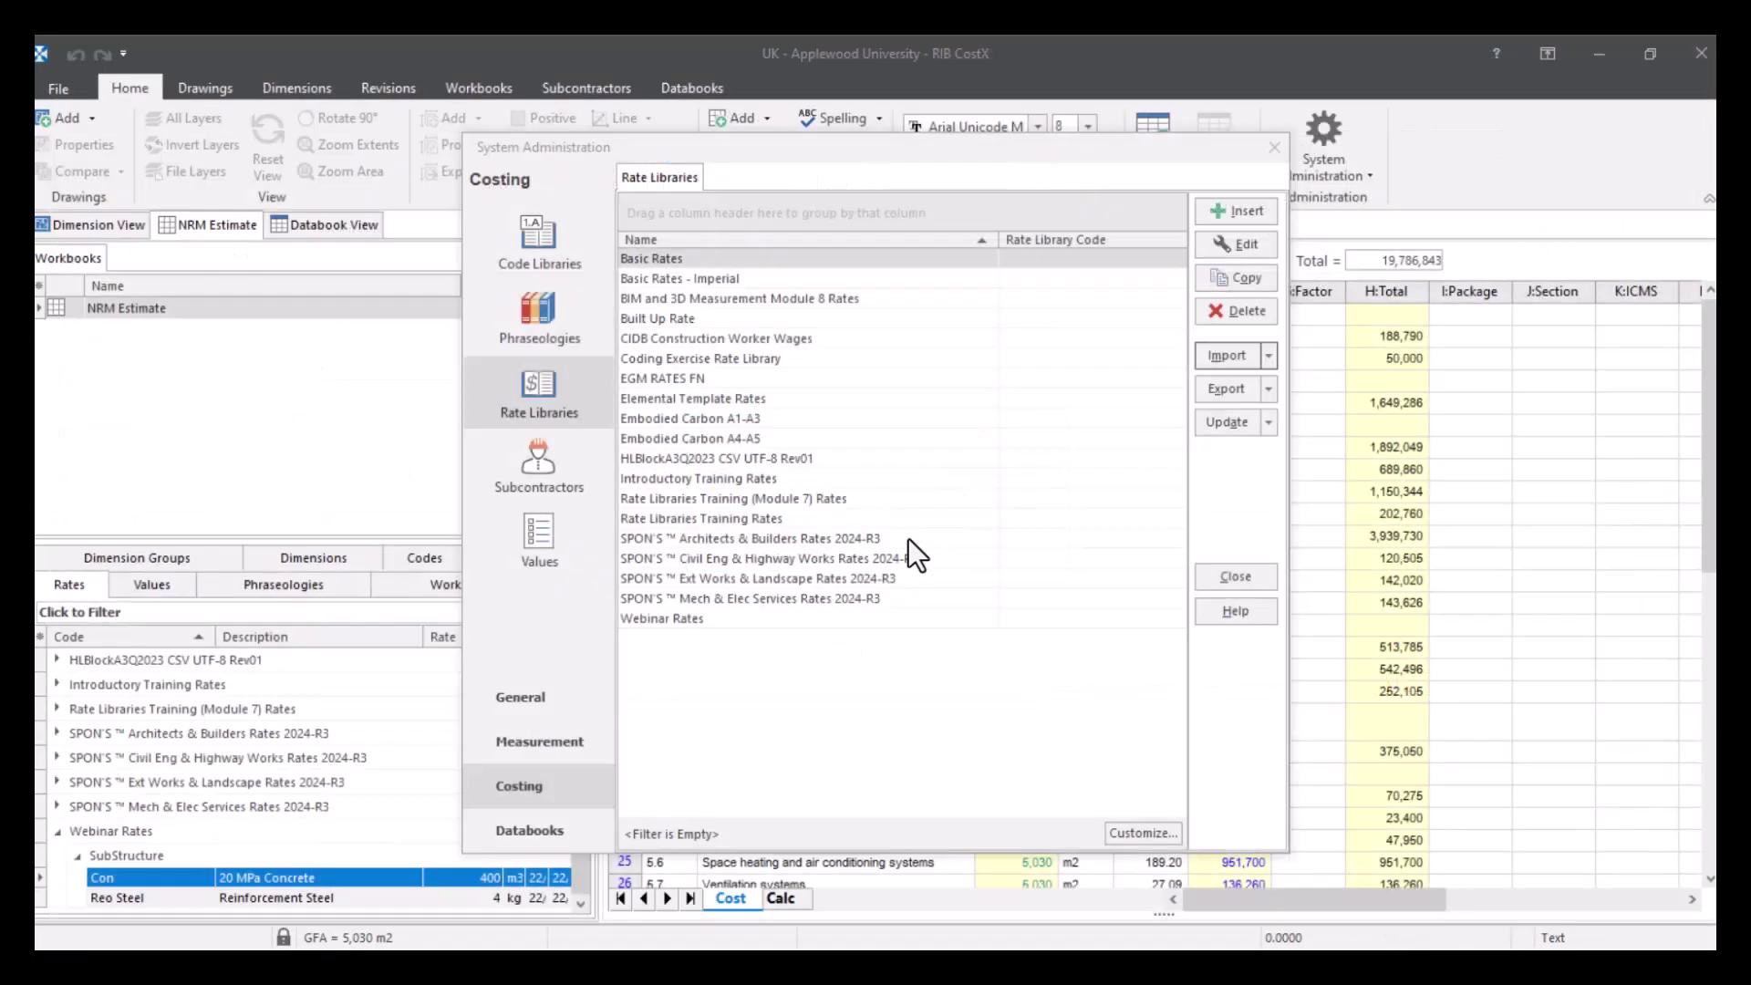
left_click(1268, 354)
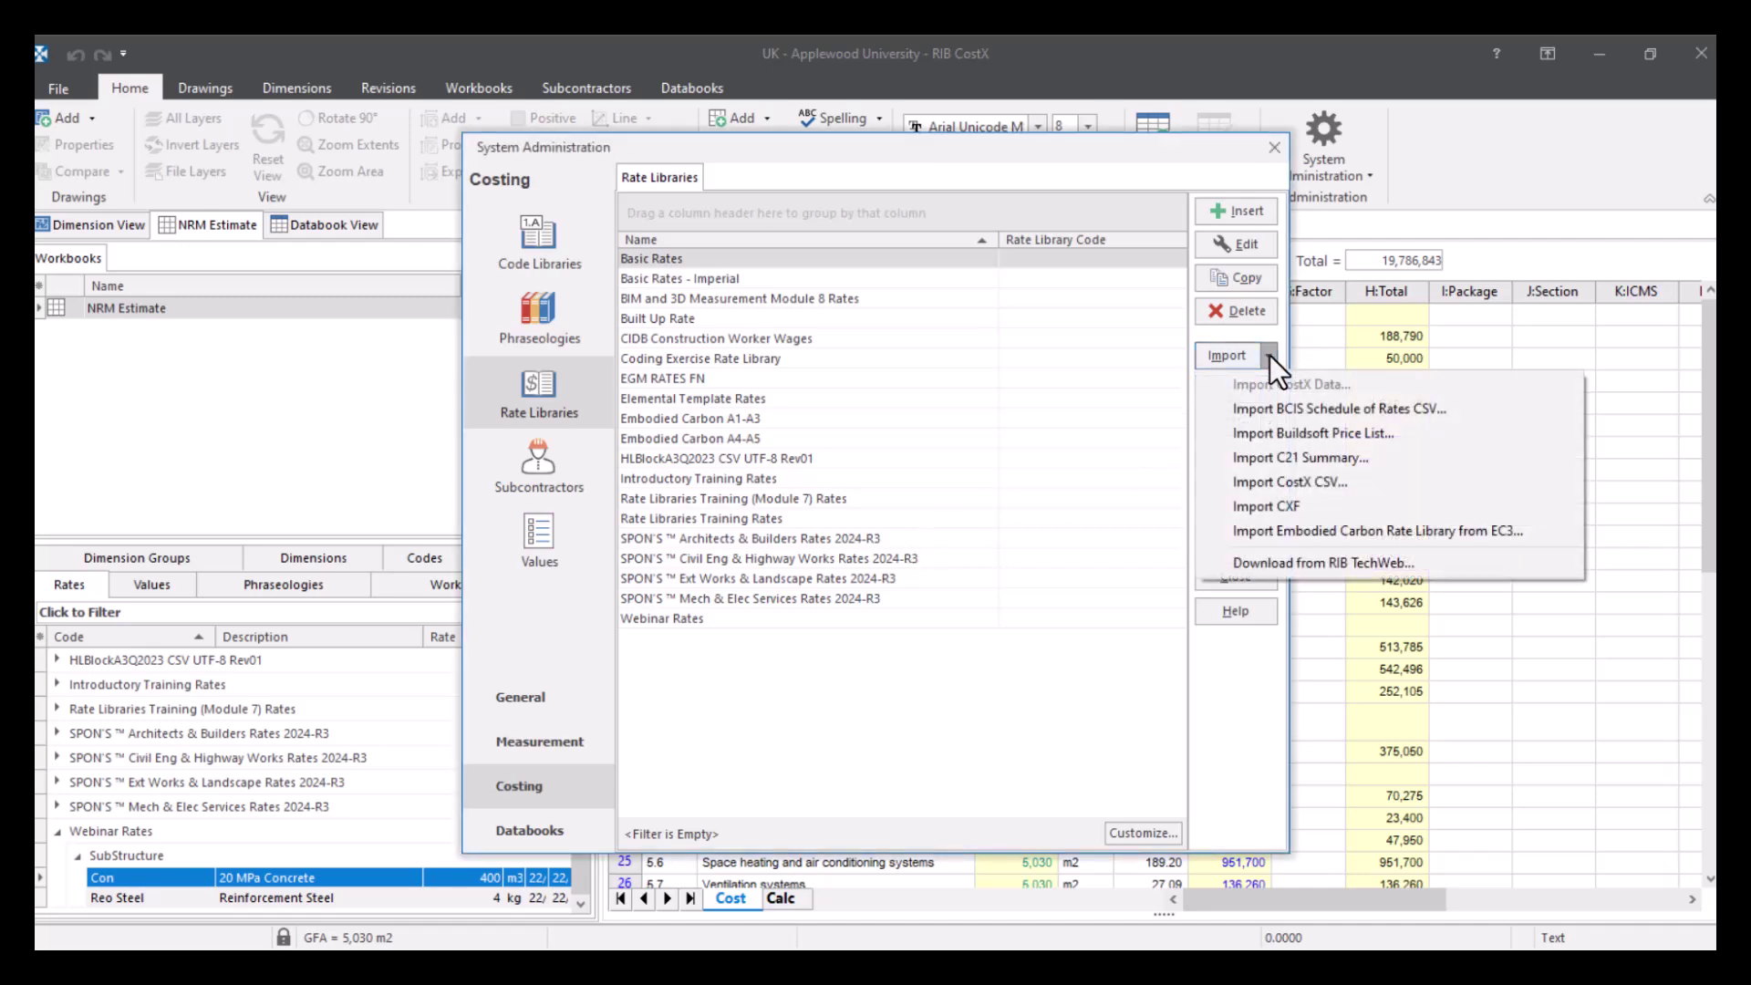
left_click(1354, 484)
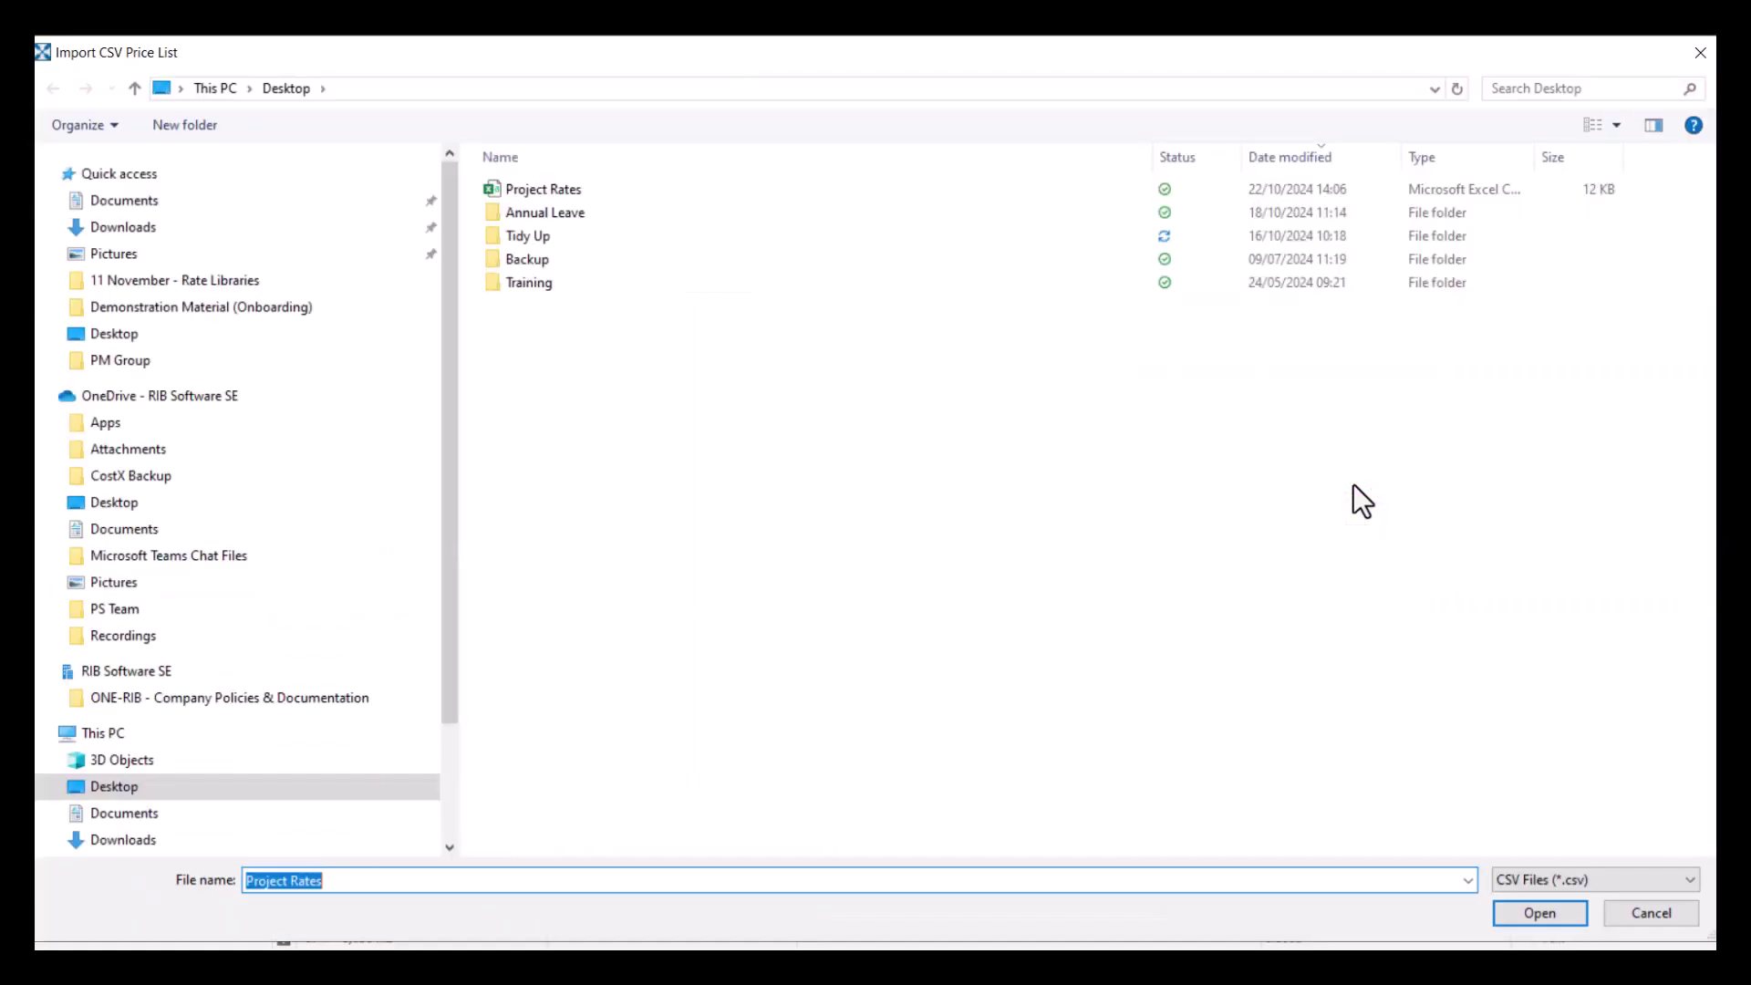
left_click(642, 193)
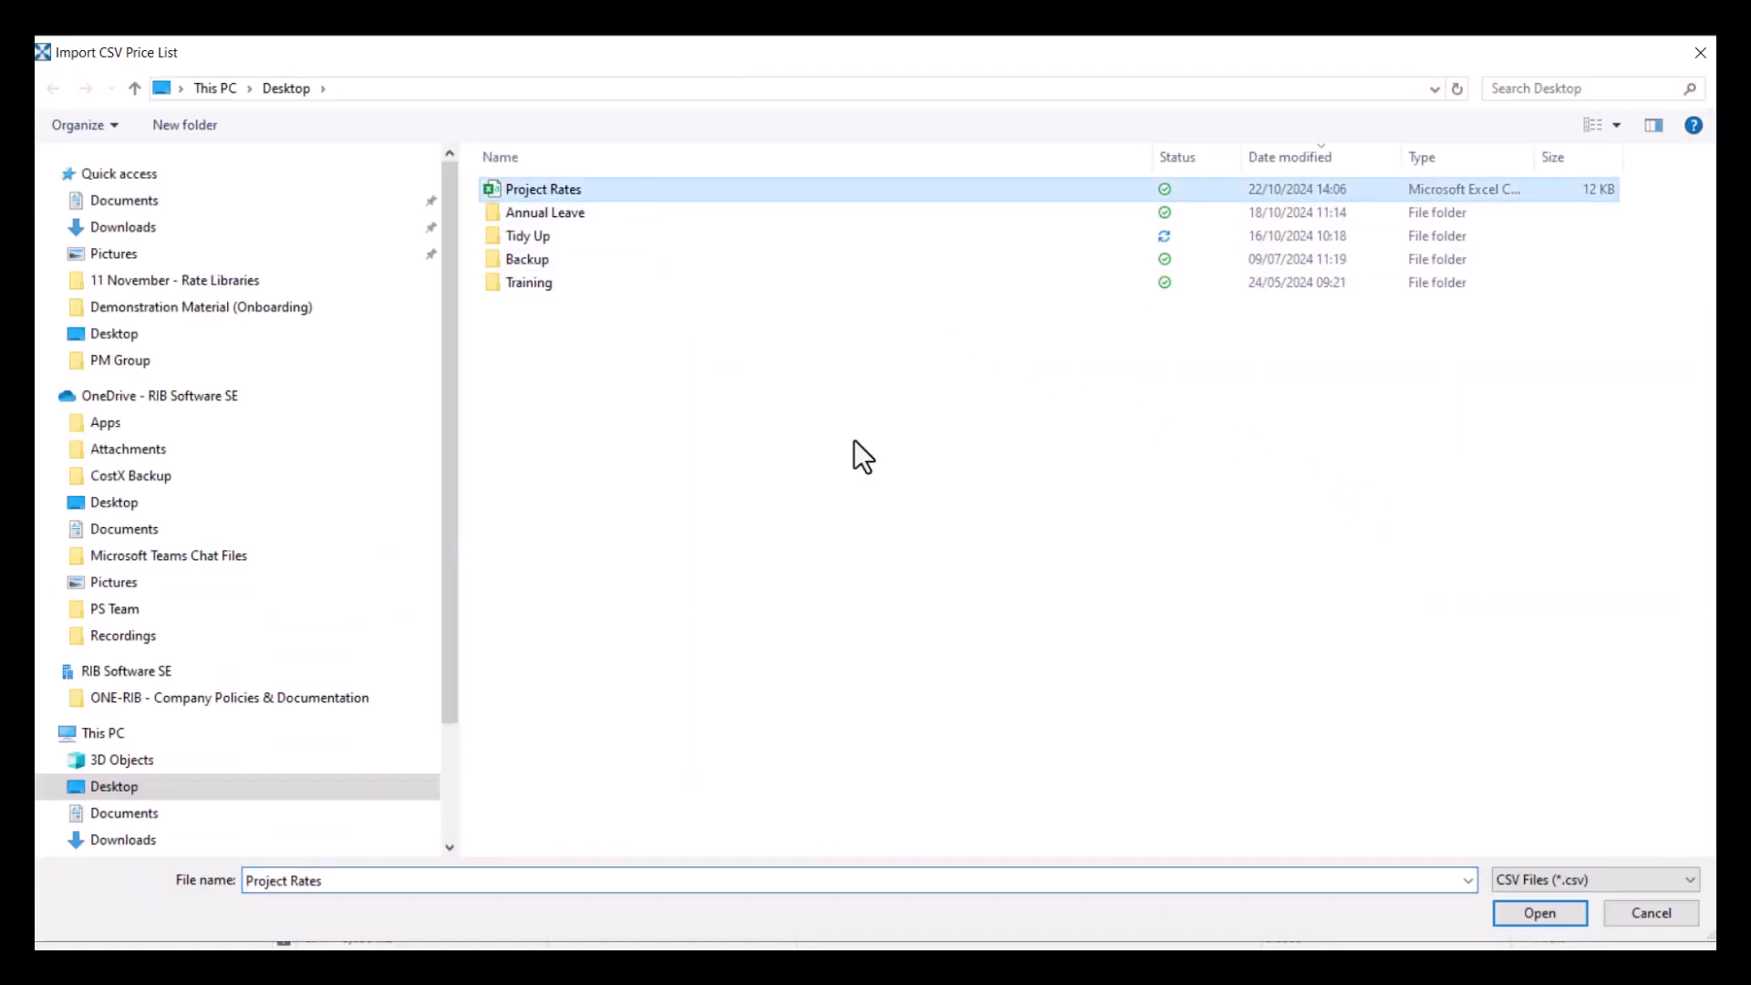
left_click(1529, 912)
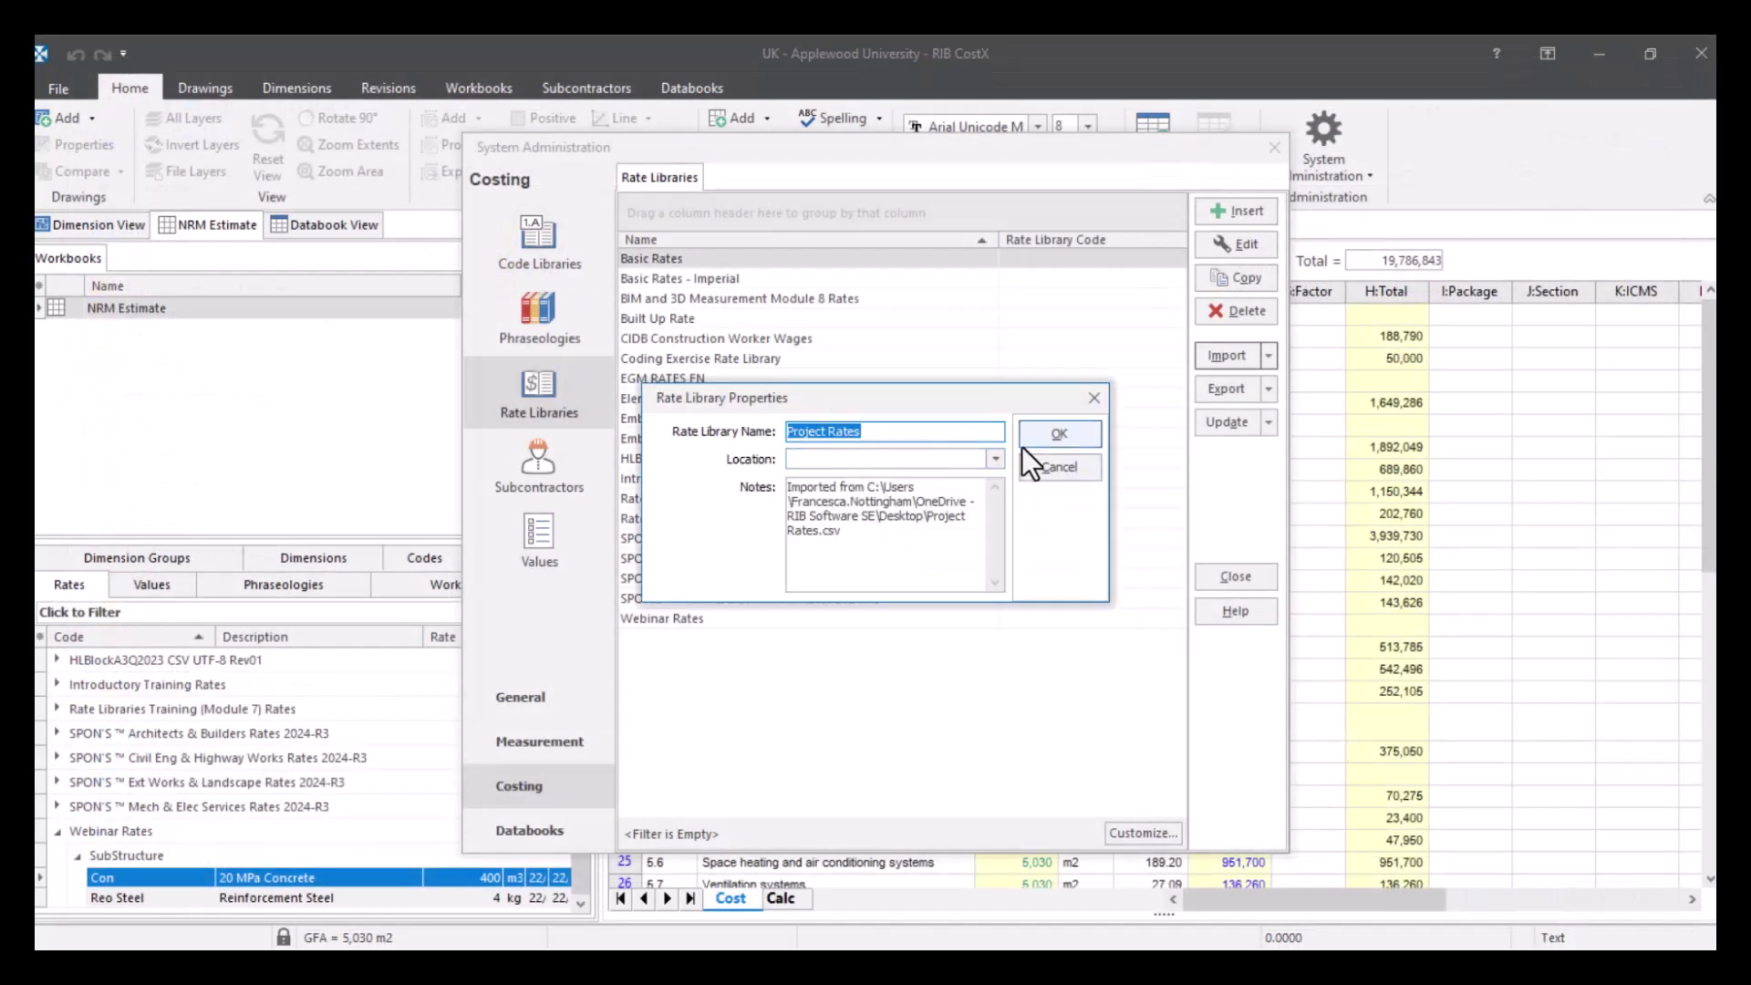
- Import it with location <Default Location> and the Notes field cleared
left_click(998, 454)
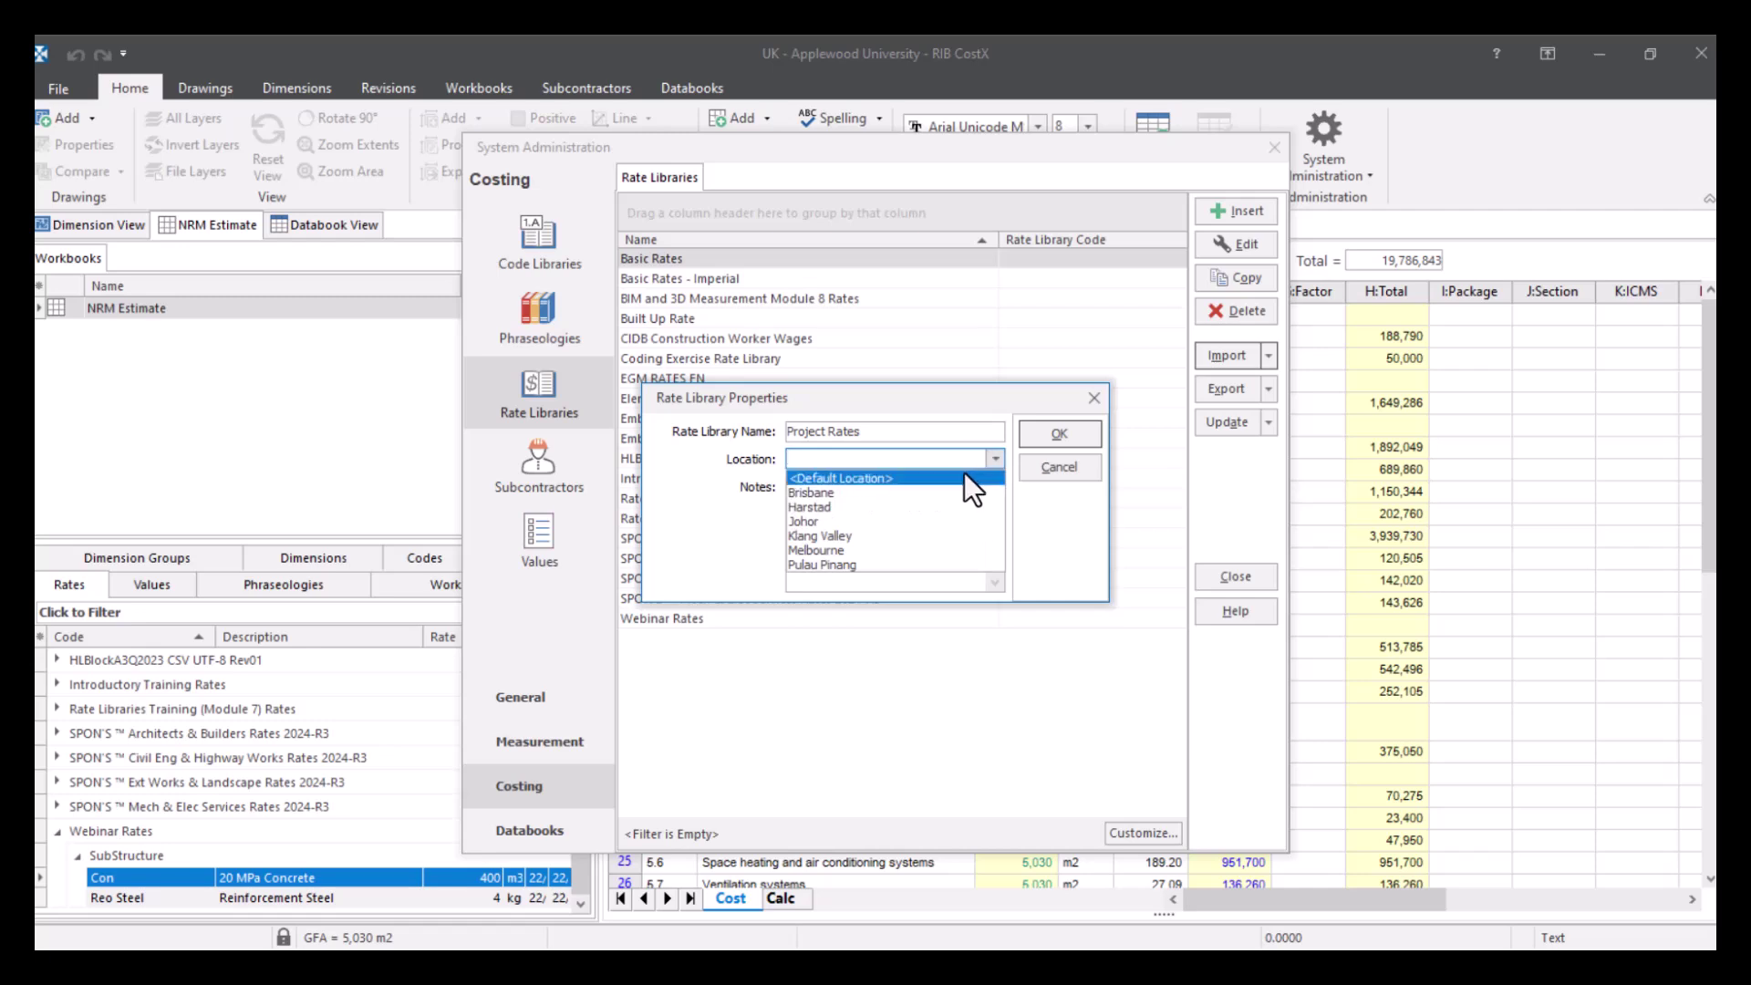
left_click(965, 475)
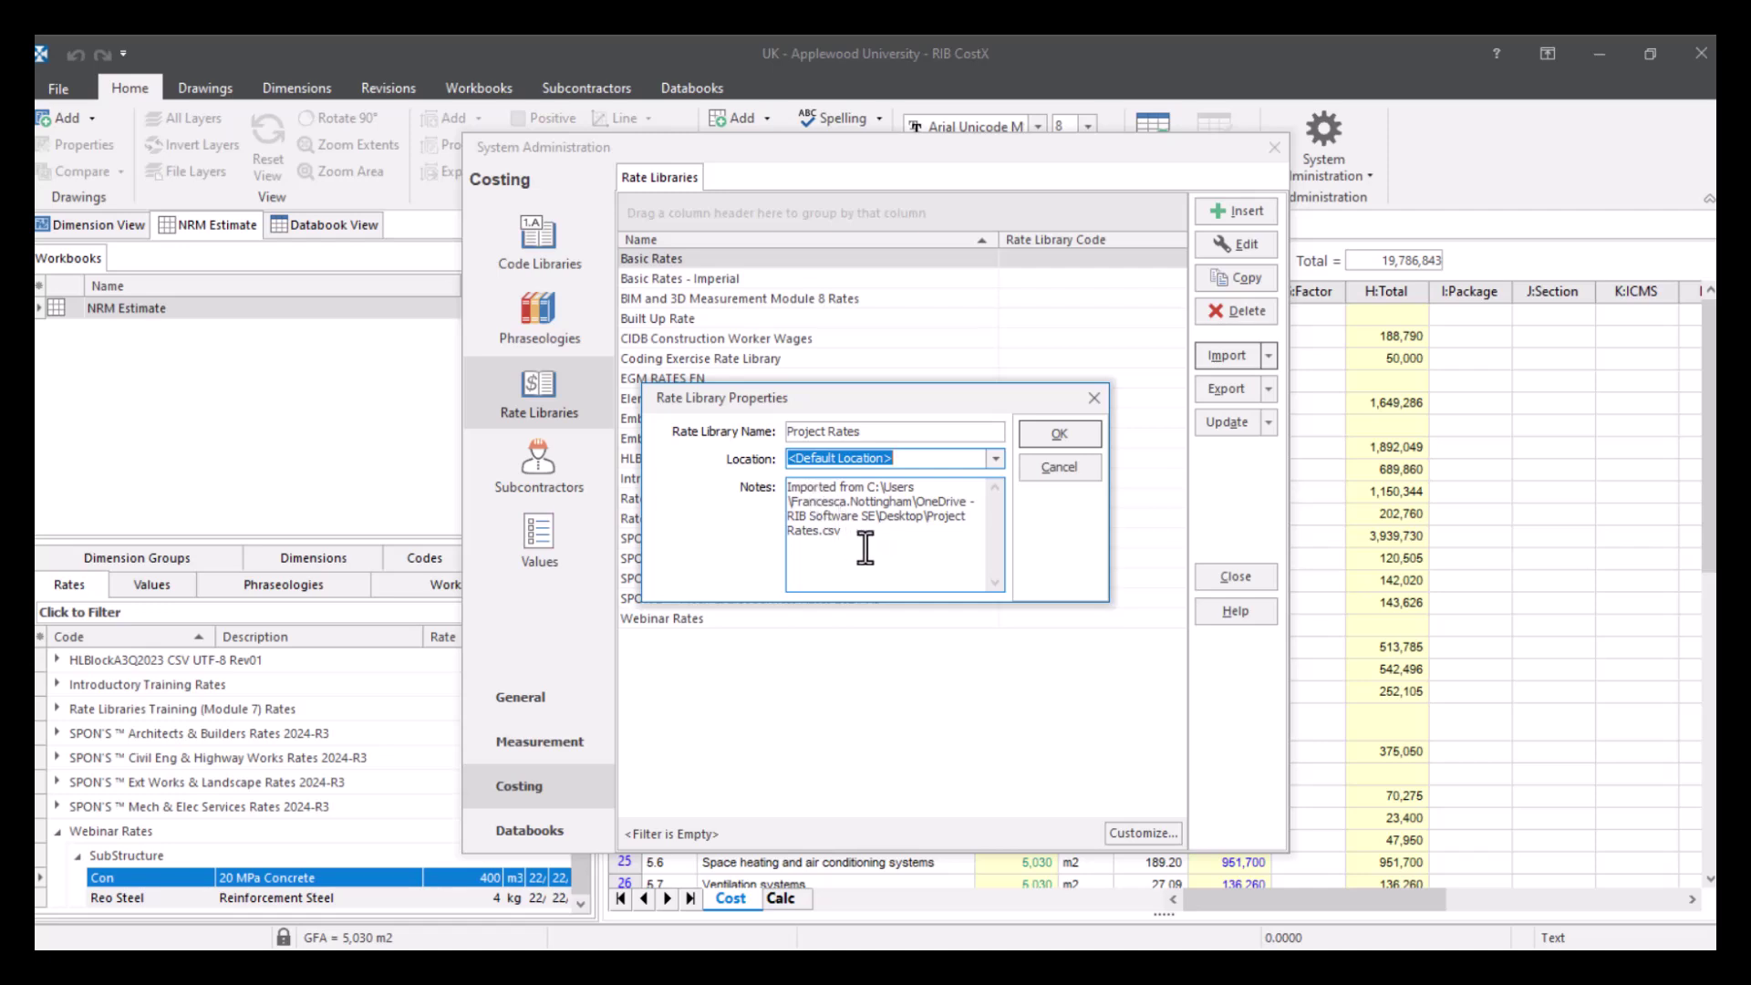
left_click_drag(867, 546, 788, 488)
key("Delete")
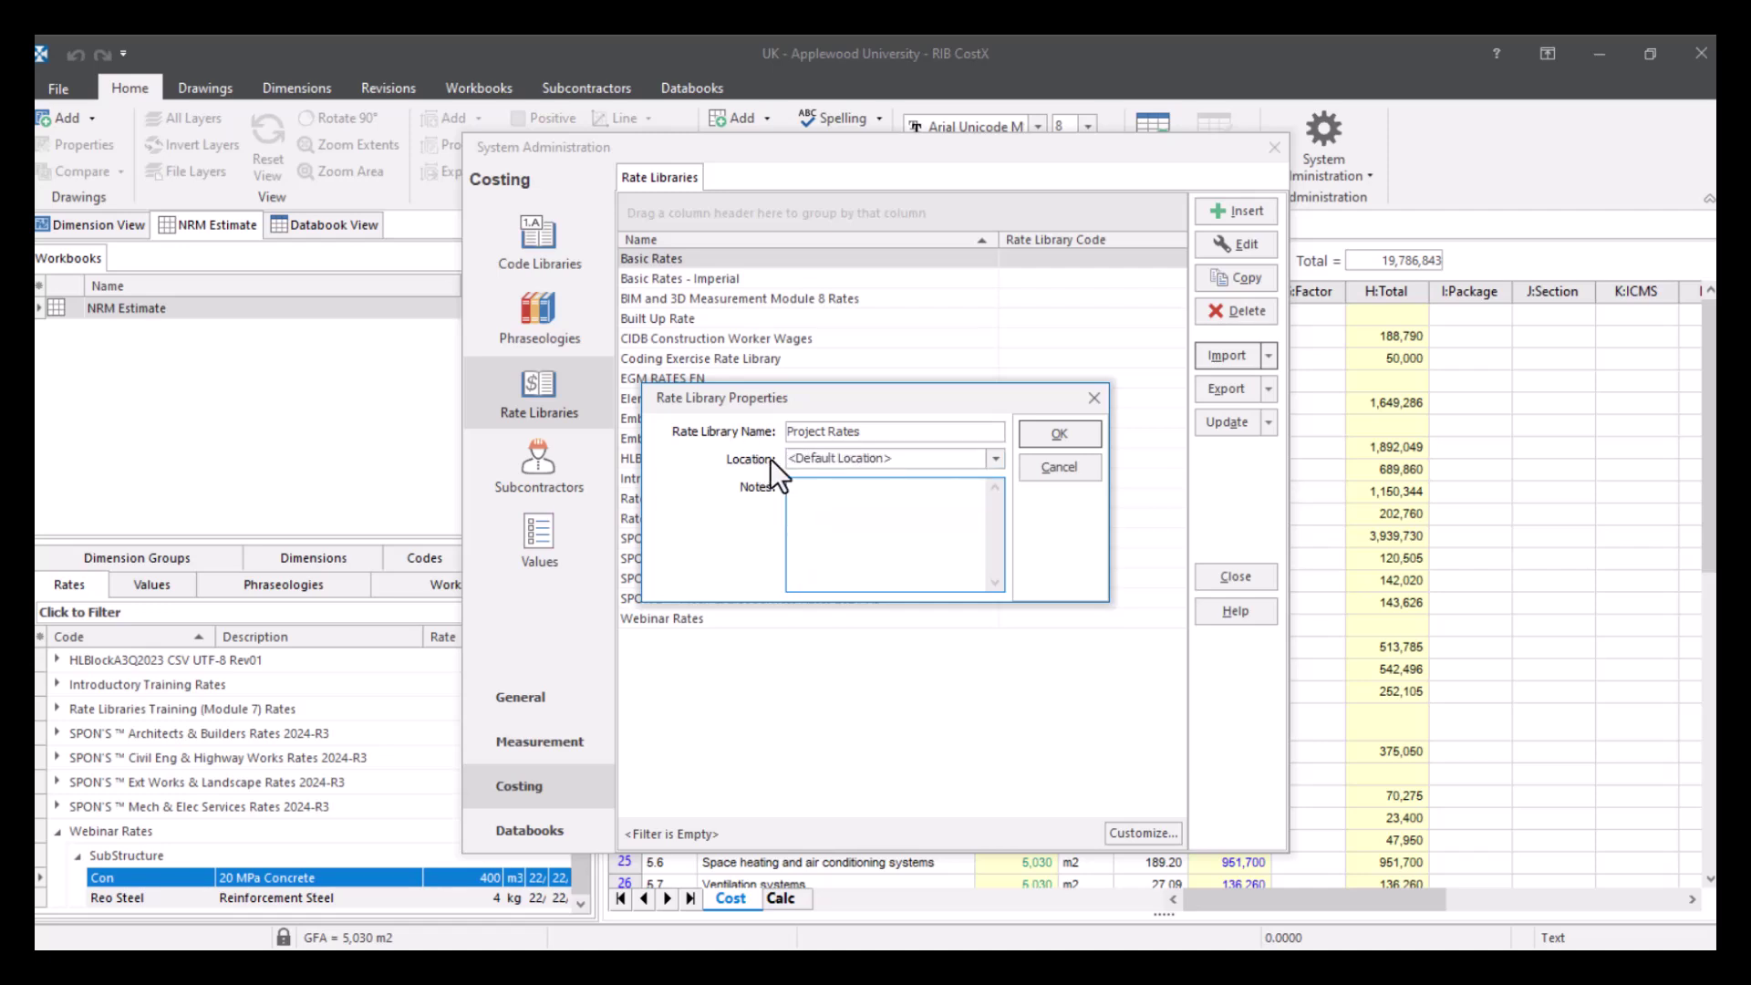
left_click(1059, 435)
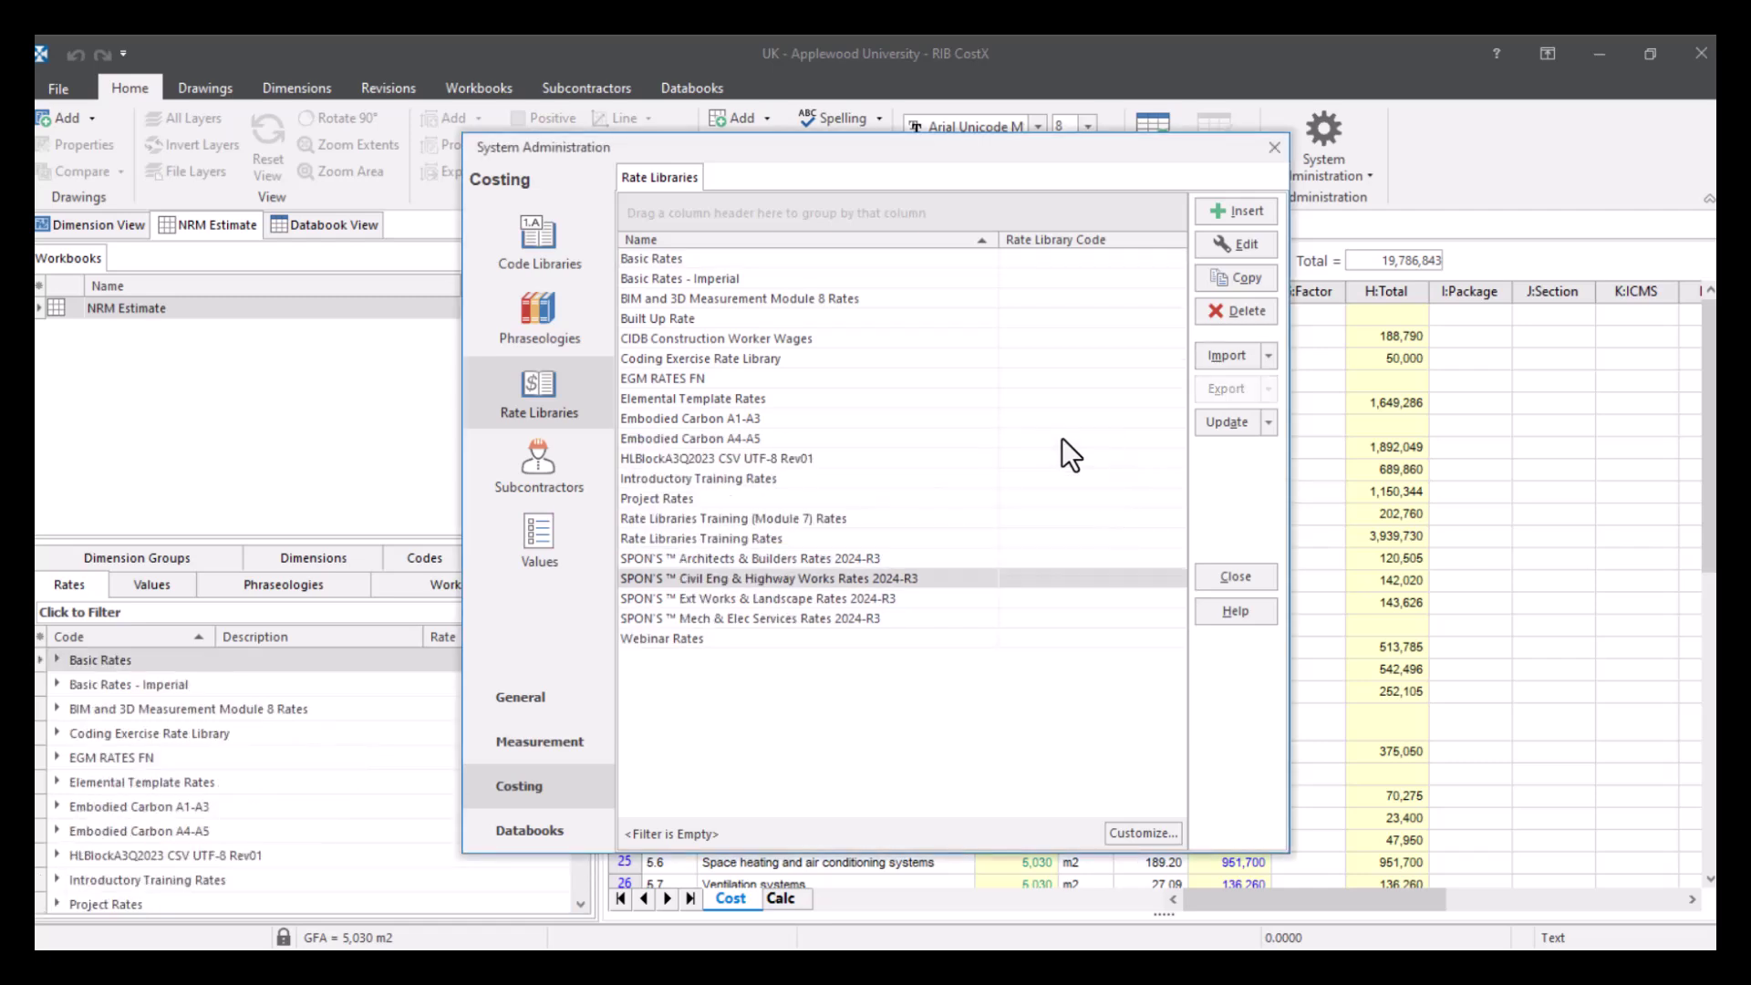
- Edit the Project Rates library and change the 6x6 pvr precast paver rate from 85 to 90
left_click(793, 498)
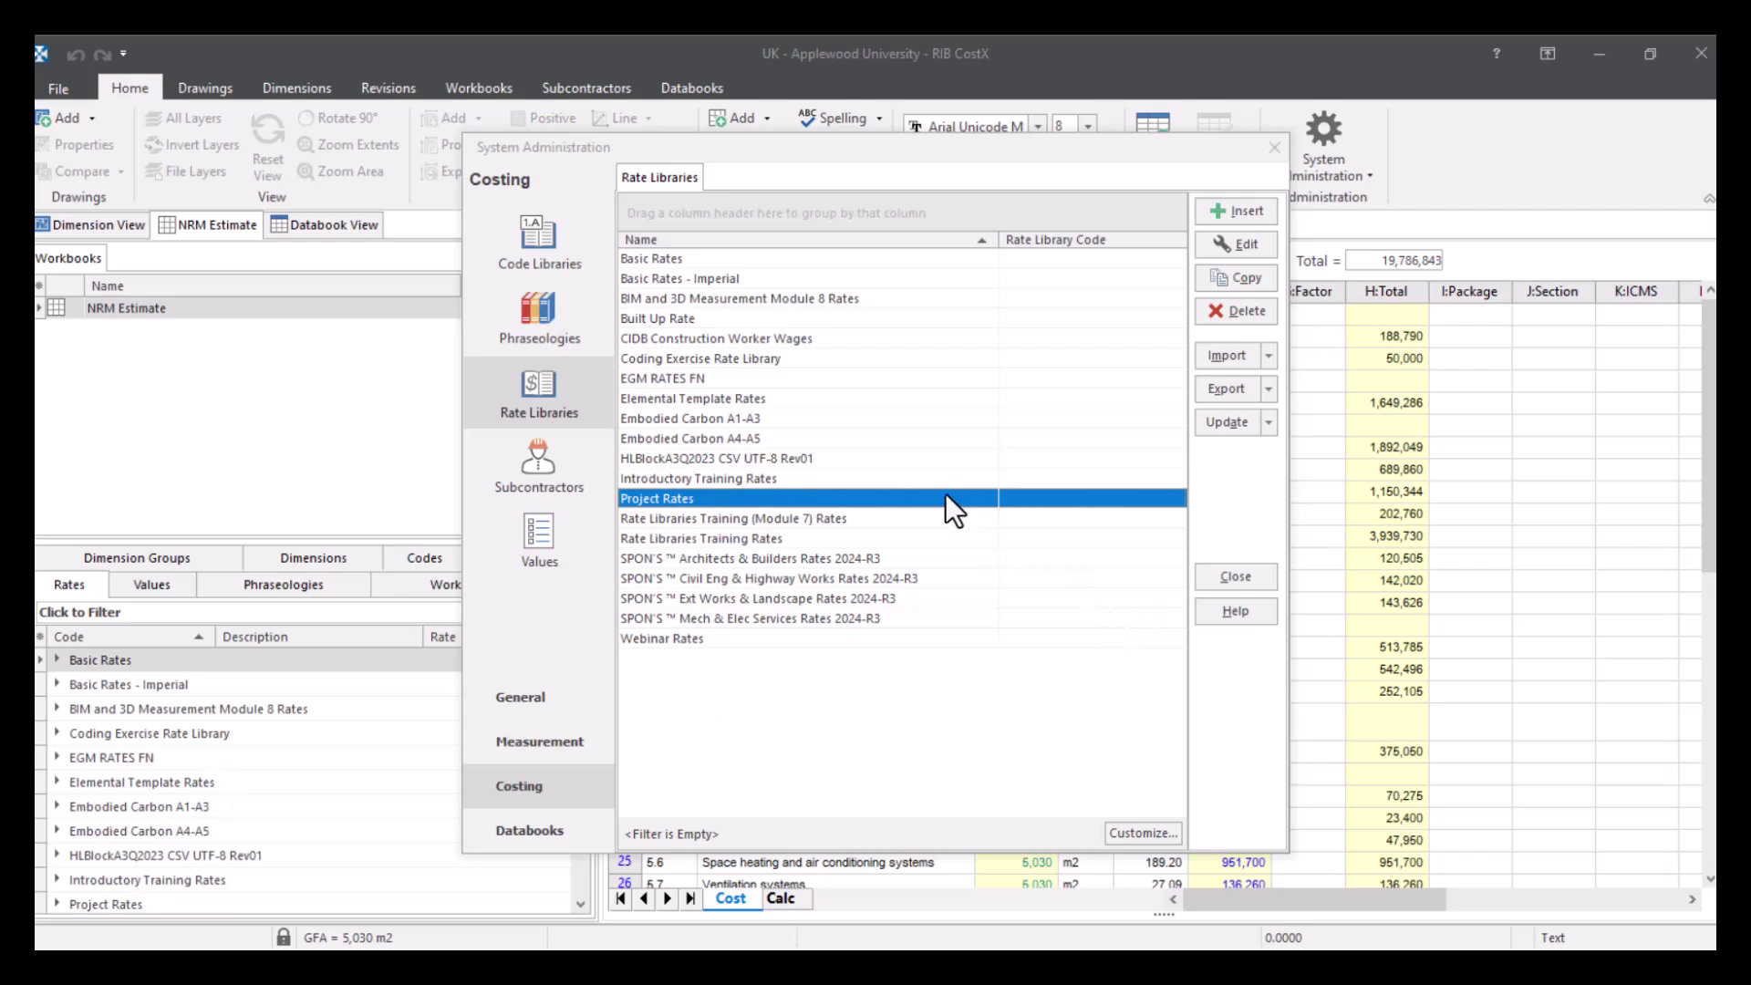
left_click(1246, 242)
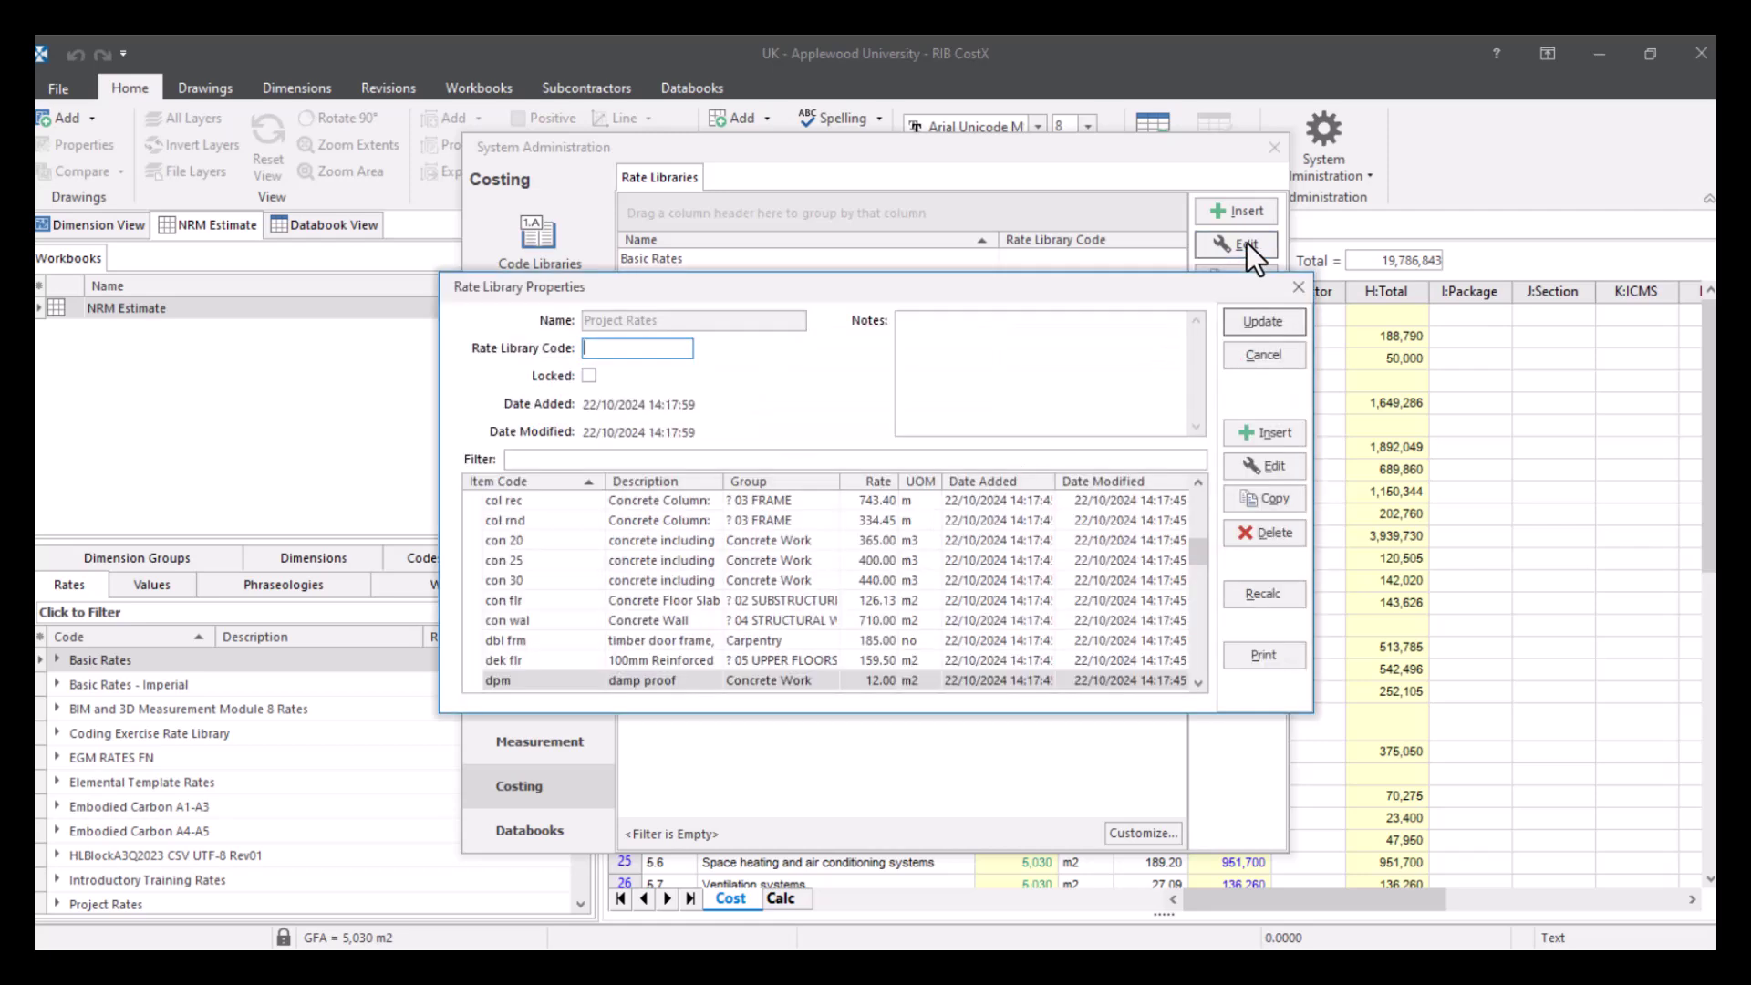
left_click_drag(815, 290, 551, 194)
left_click_drag(1049, 617, 1522, 841)
scroll(927, 645, "up", 6)
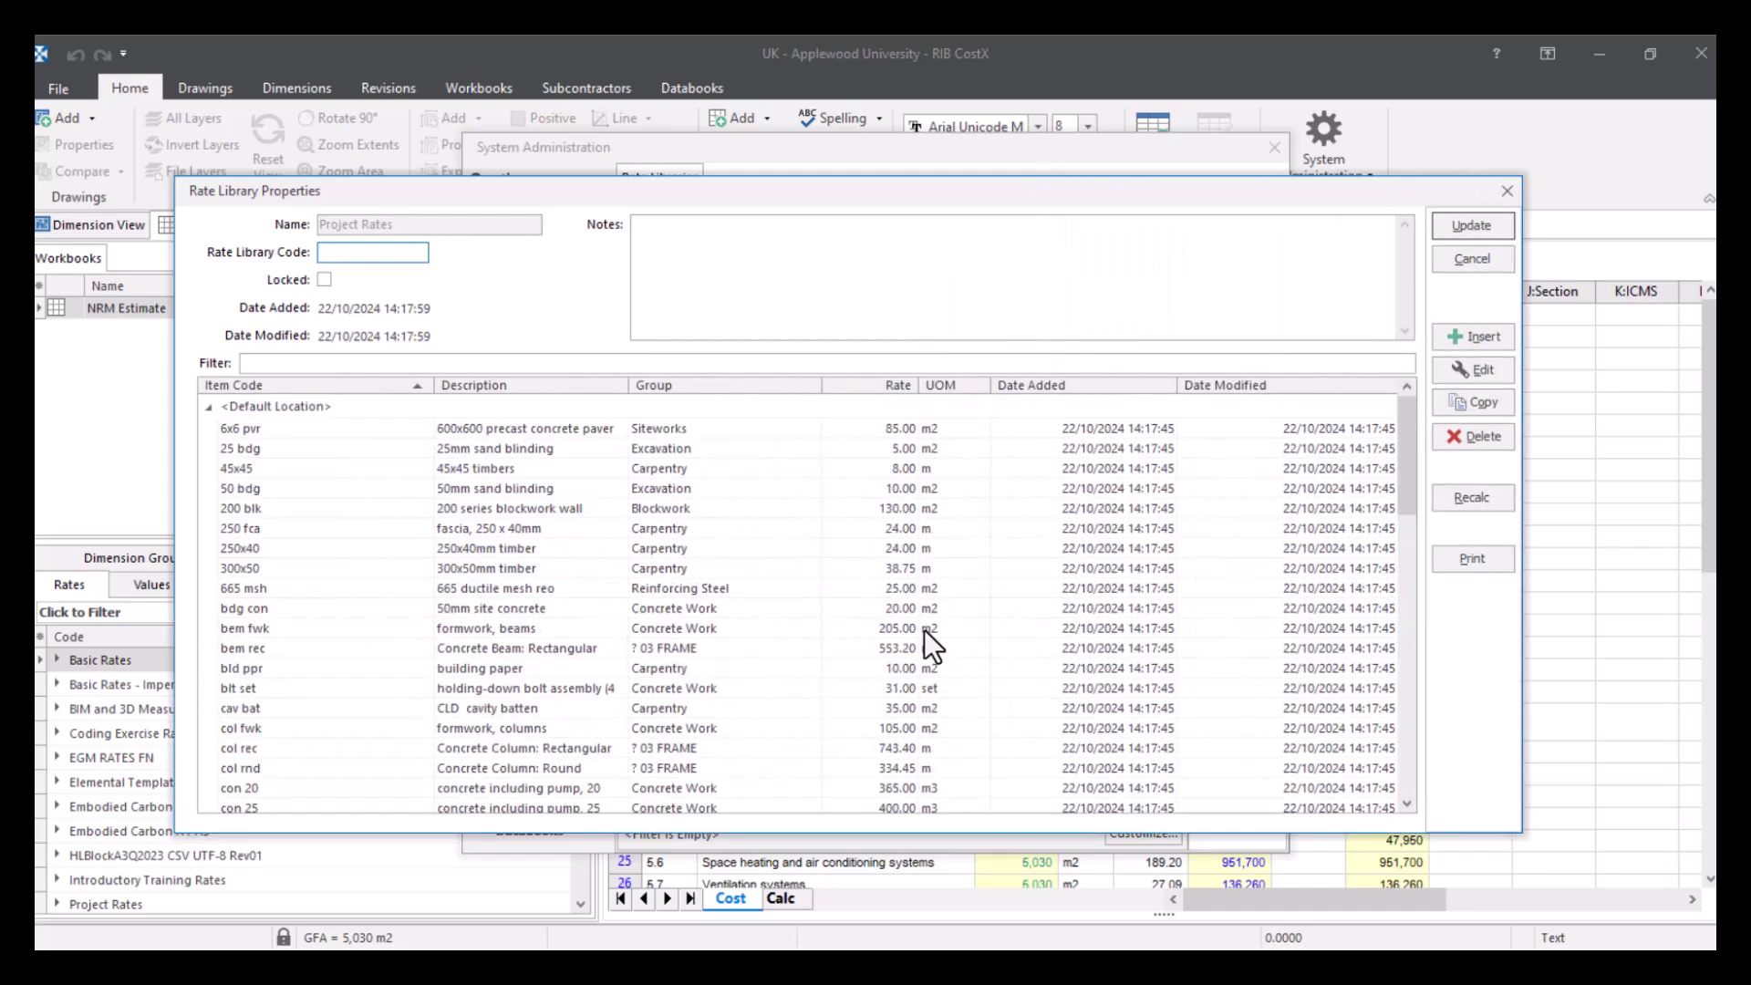
left_click(206, 407)
left_click(206, 407)
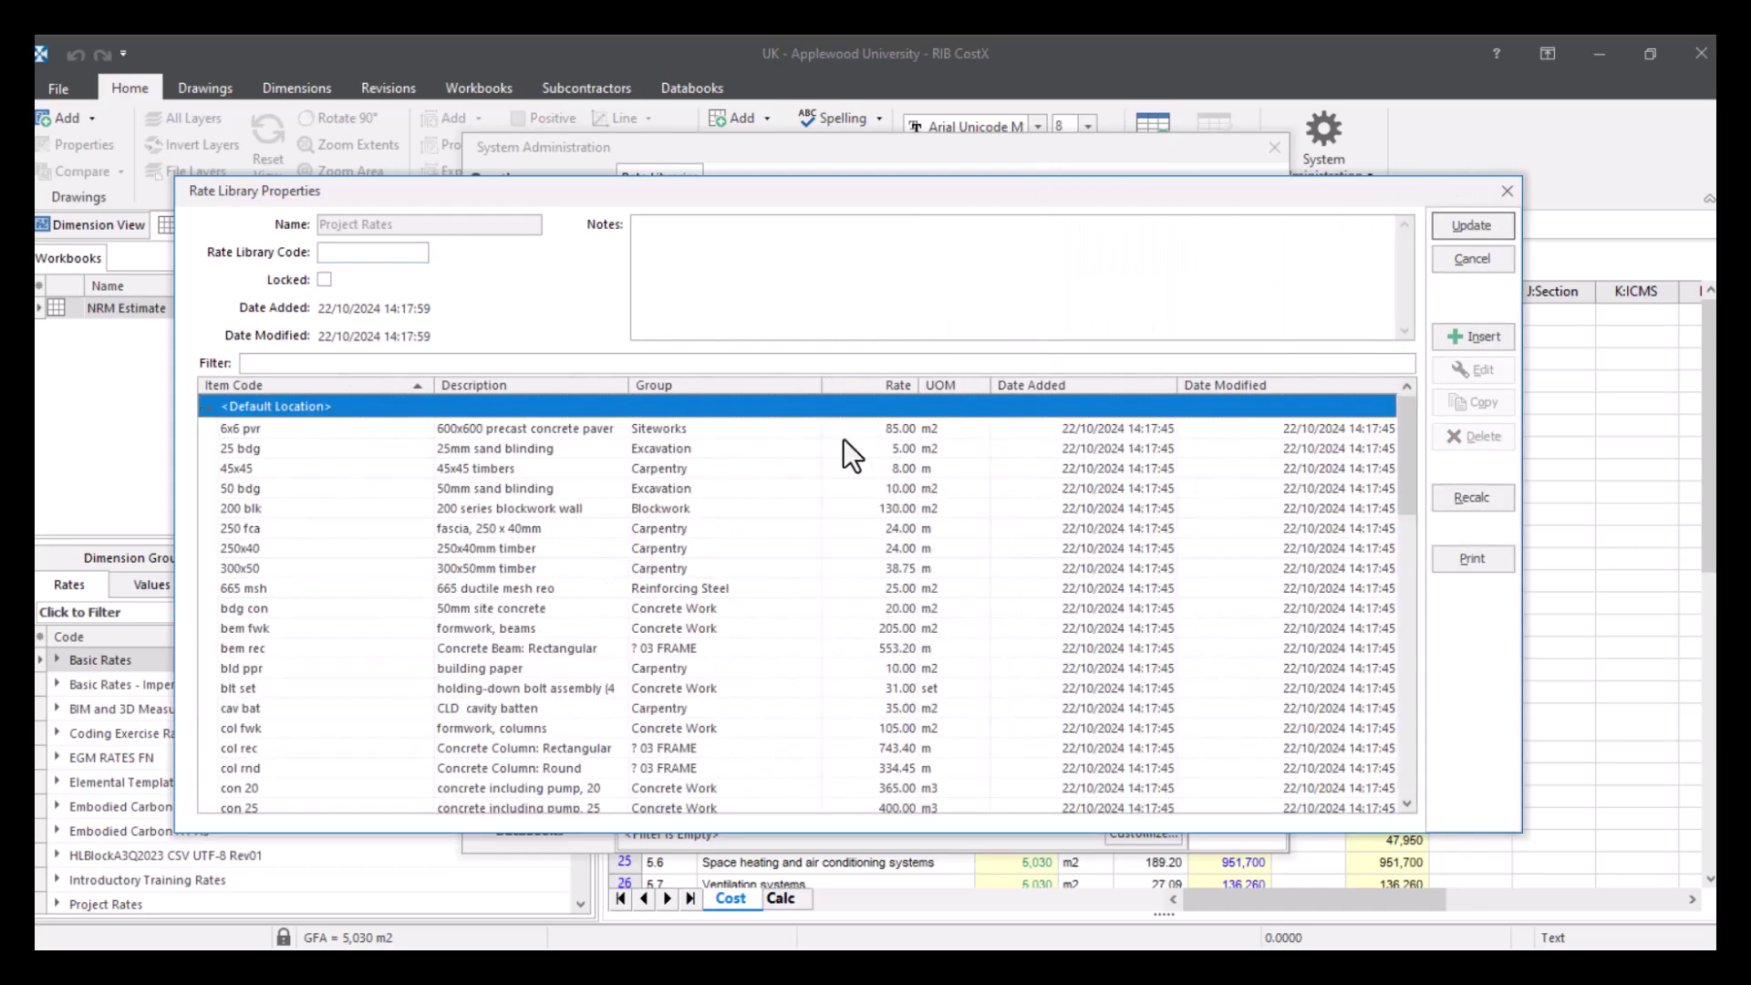
double_click(730, 430)
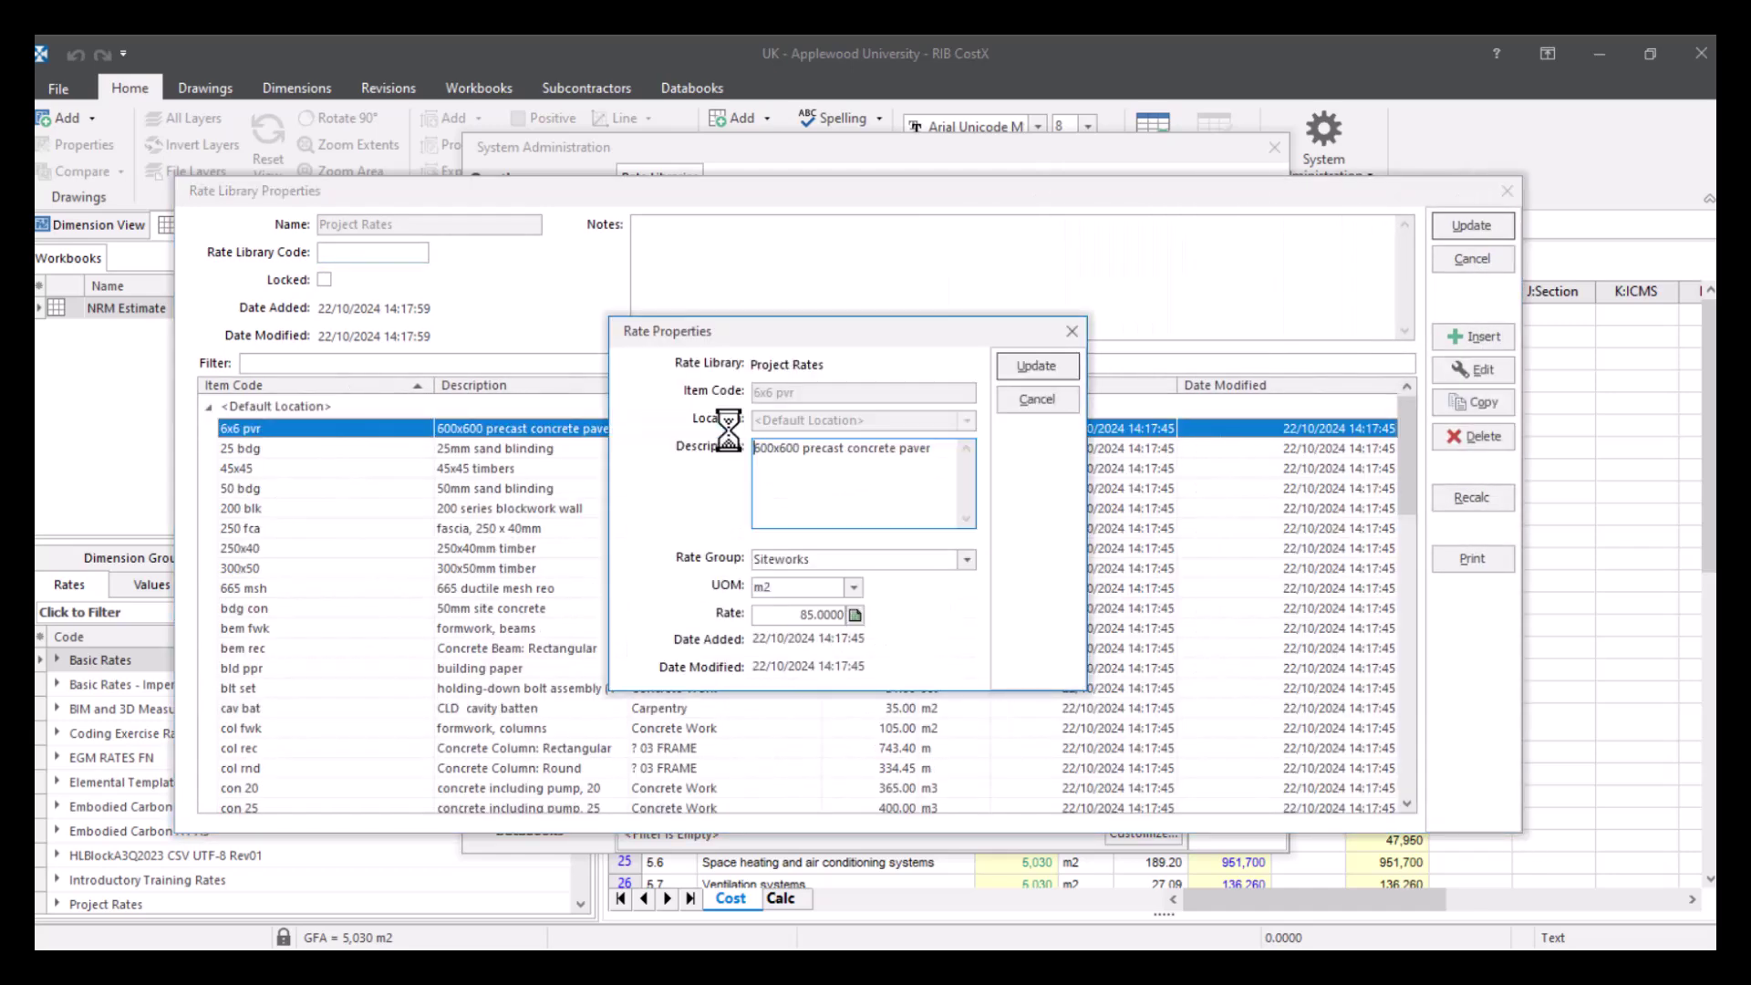
double_click(835, 614)
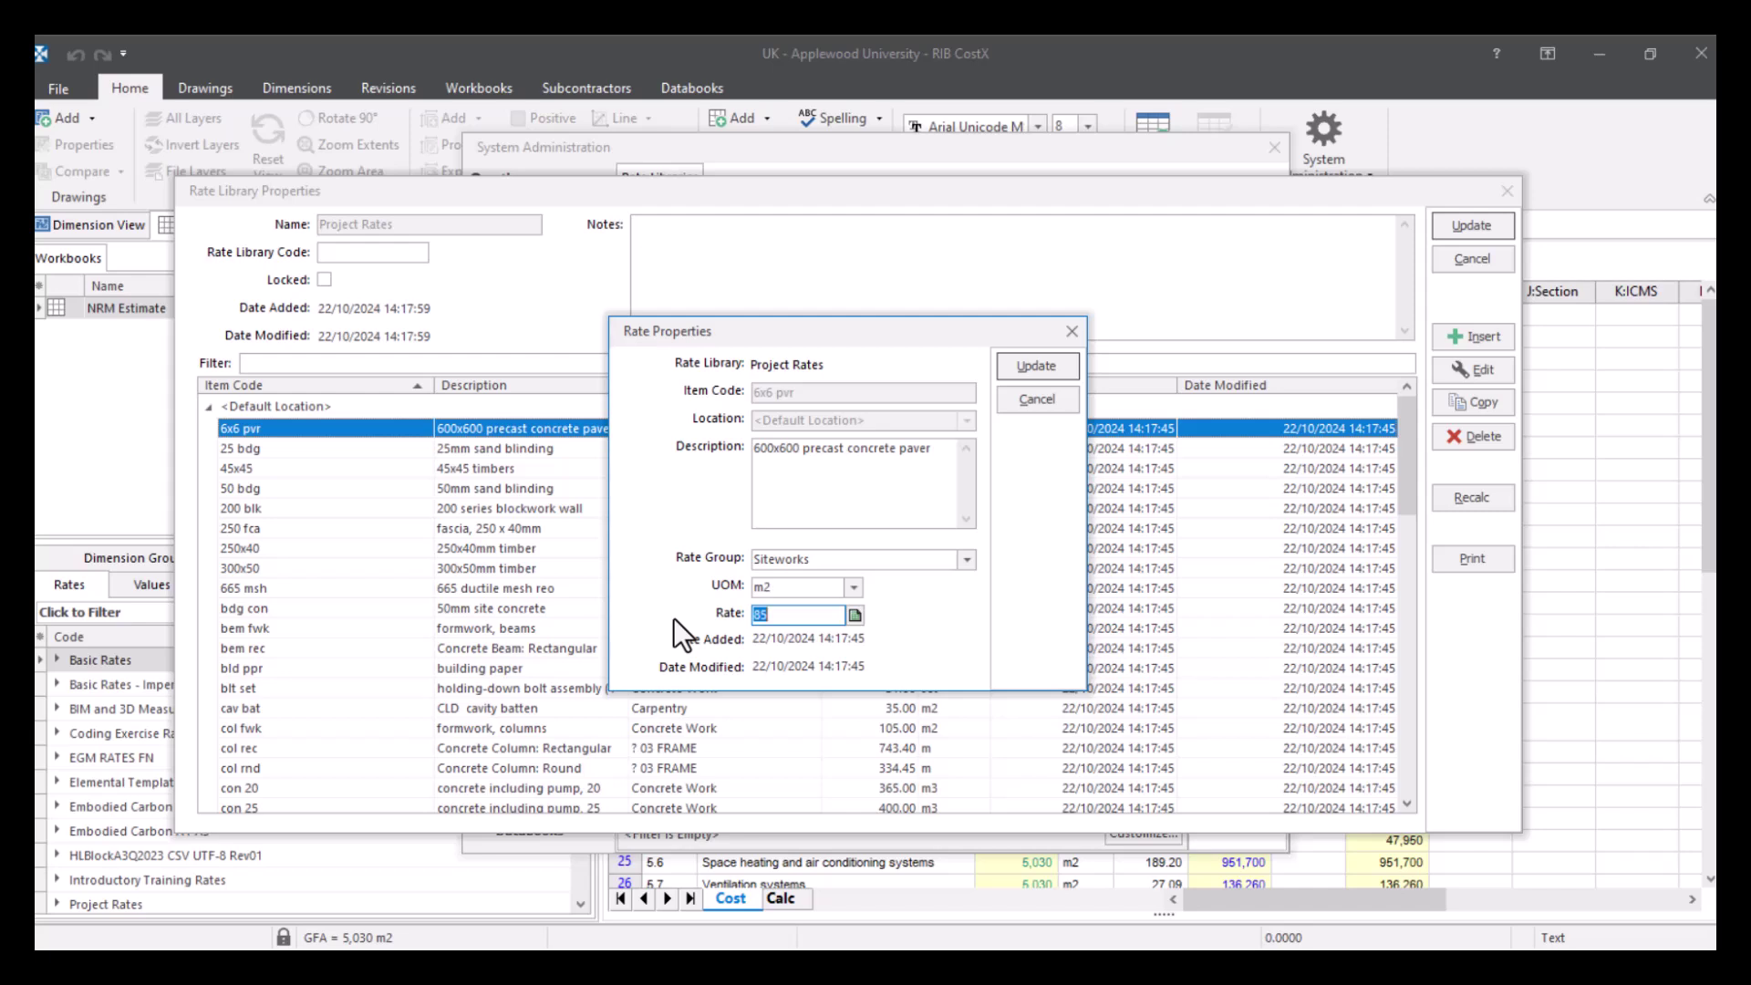
type("90")
left_click(1035, 366)
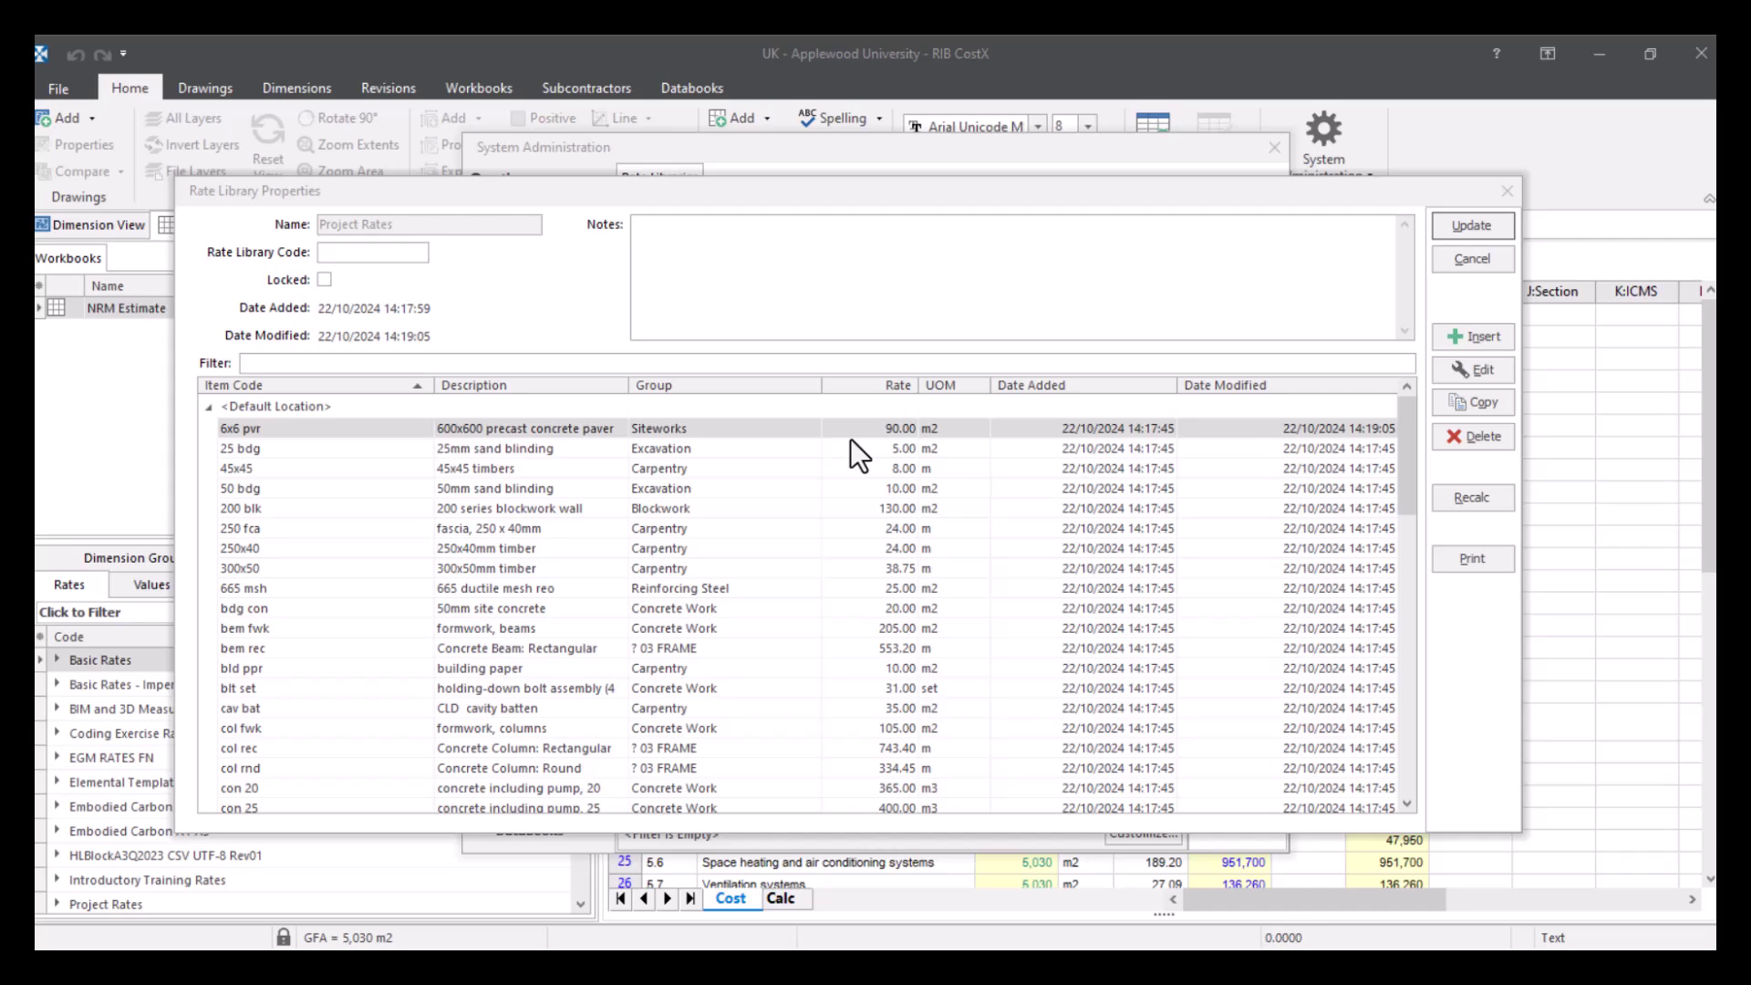
- Scroll down Project Rates and open the std clg 13mm plasterboard ceiling rate at 72.50 per m2
scroll(851, 444, "down", 15)
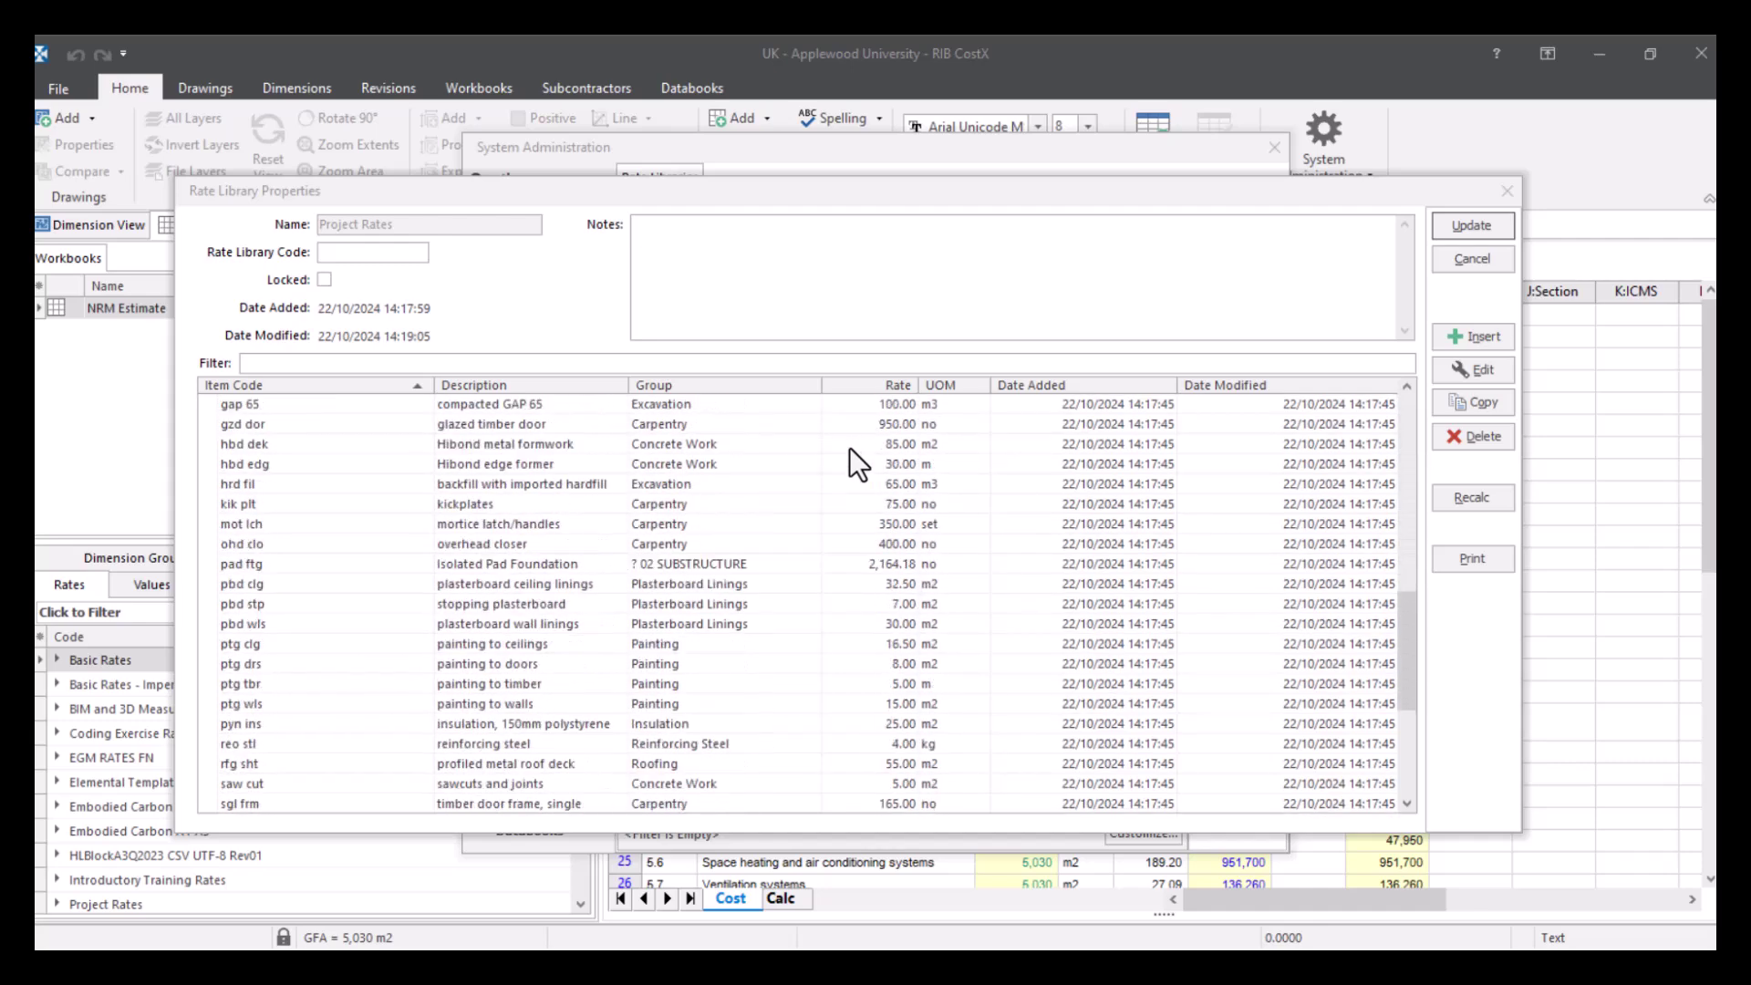
scroll(851, 447, "down", 5)
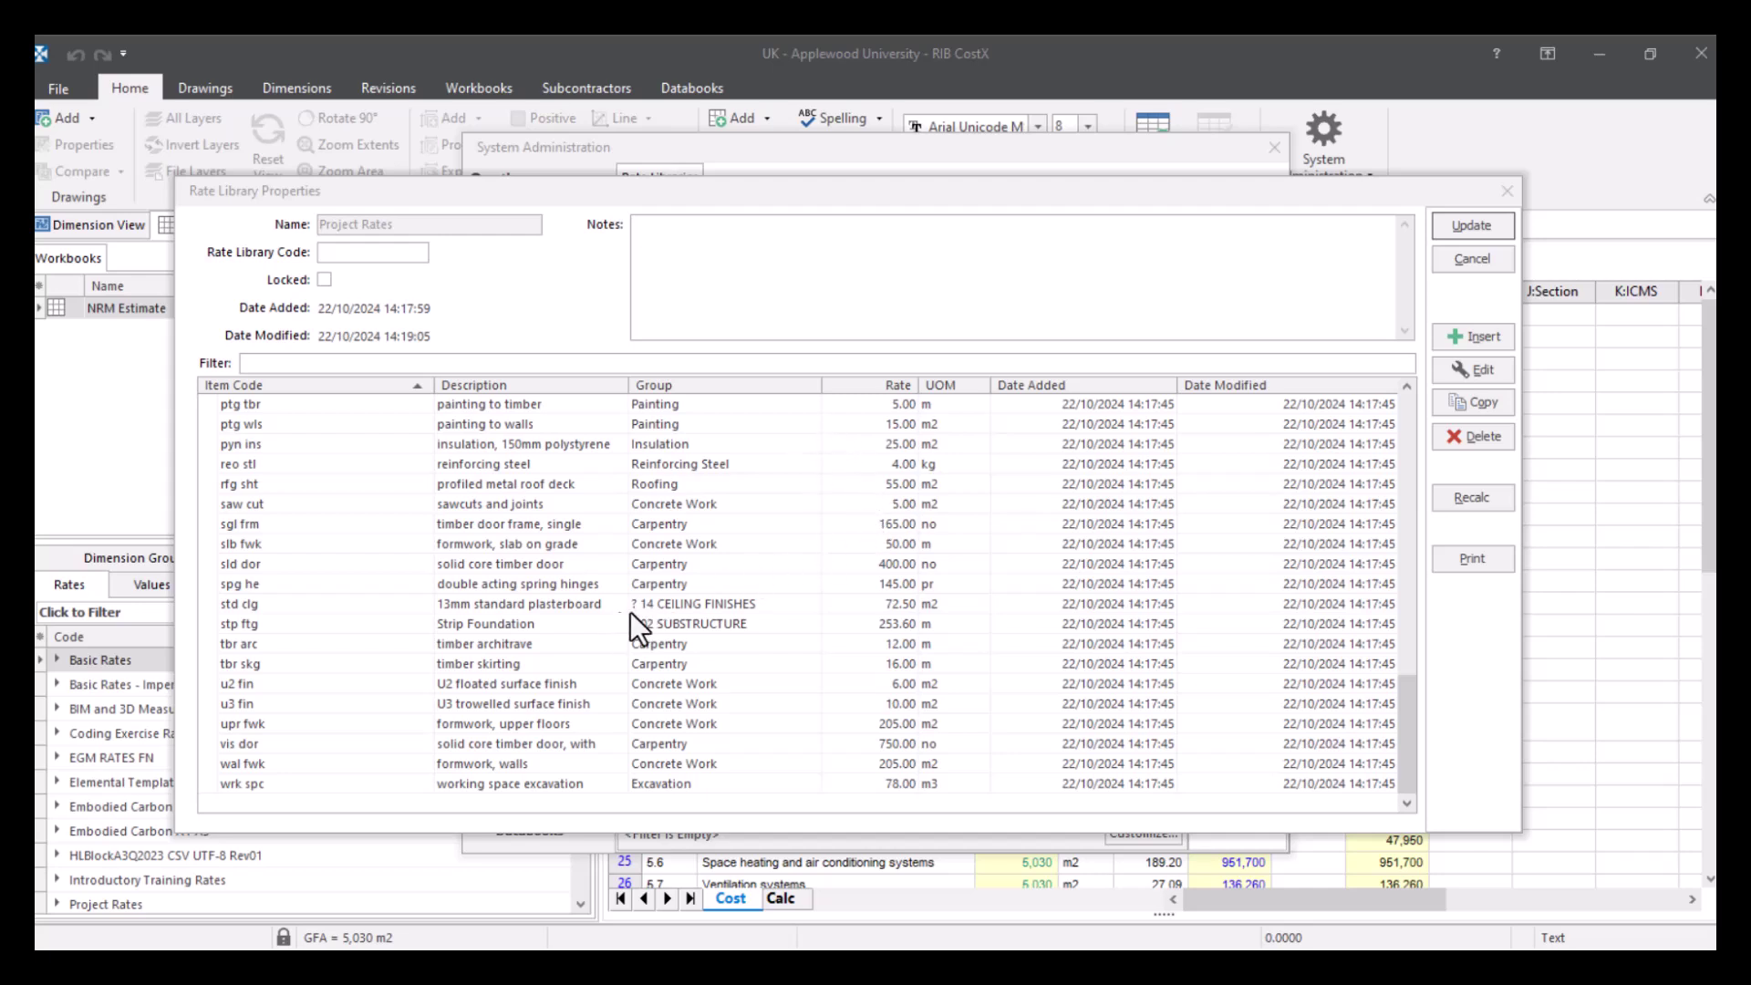
double_click(801, 604)
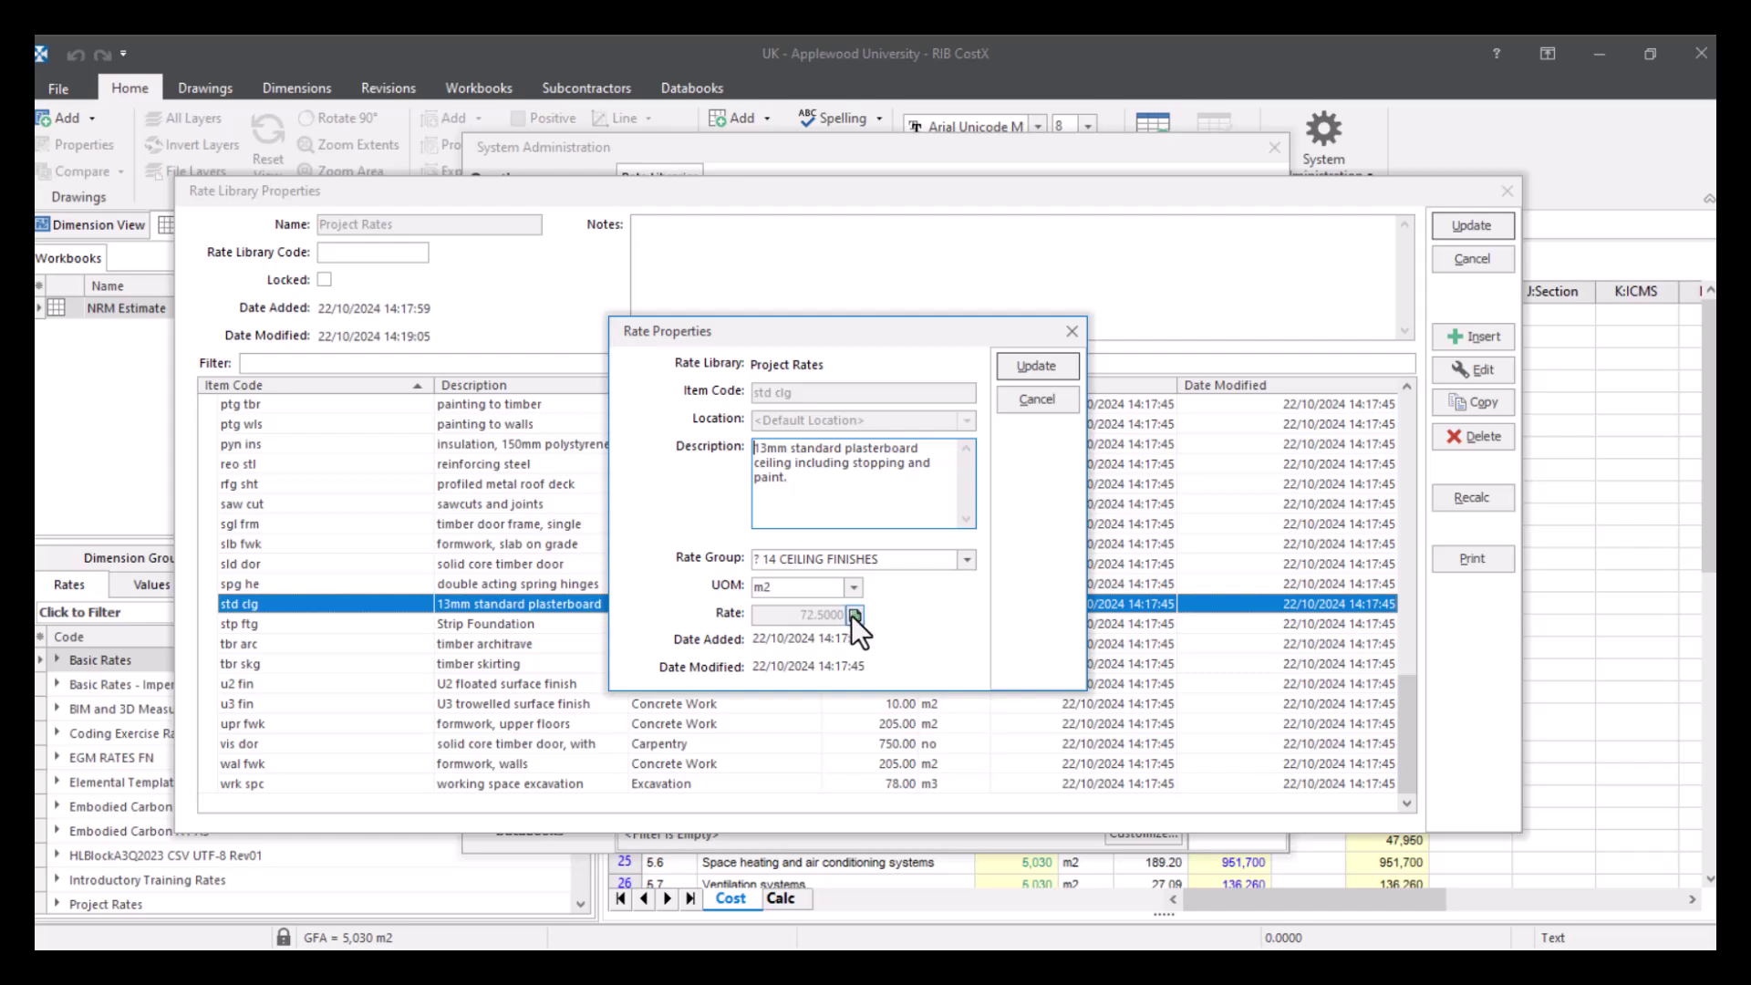
- Inspect the std clg rate calculation's XGETRATE formulas in E1 and E2, then cancel without changes
left_click(855, 617)
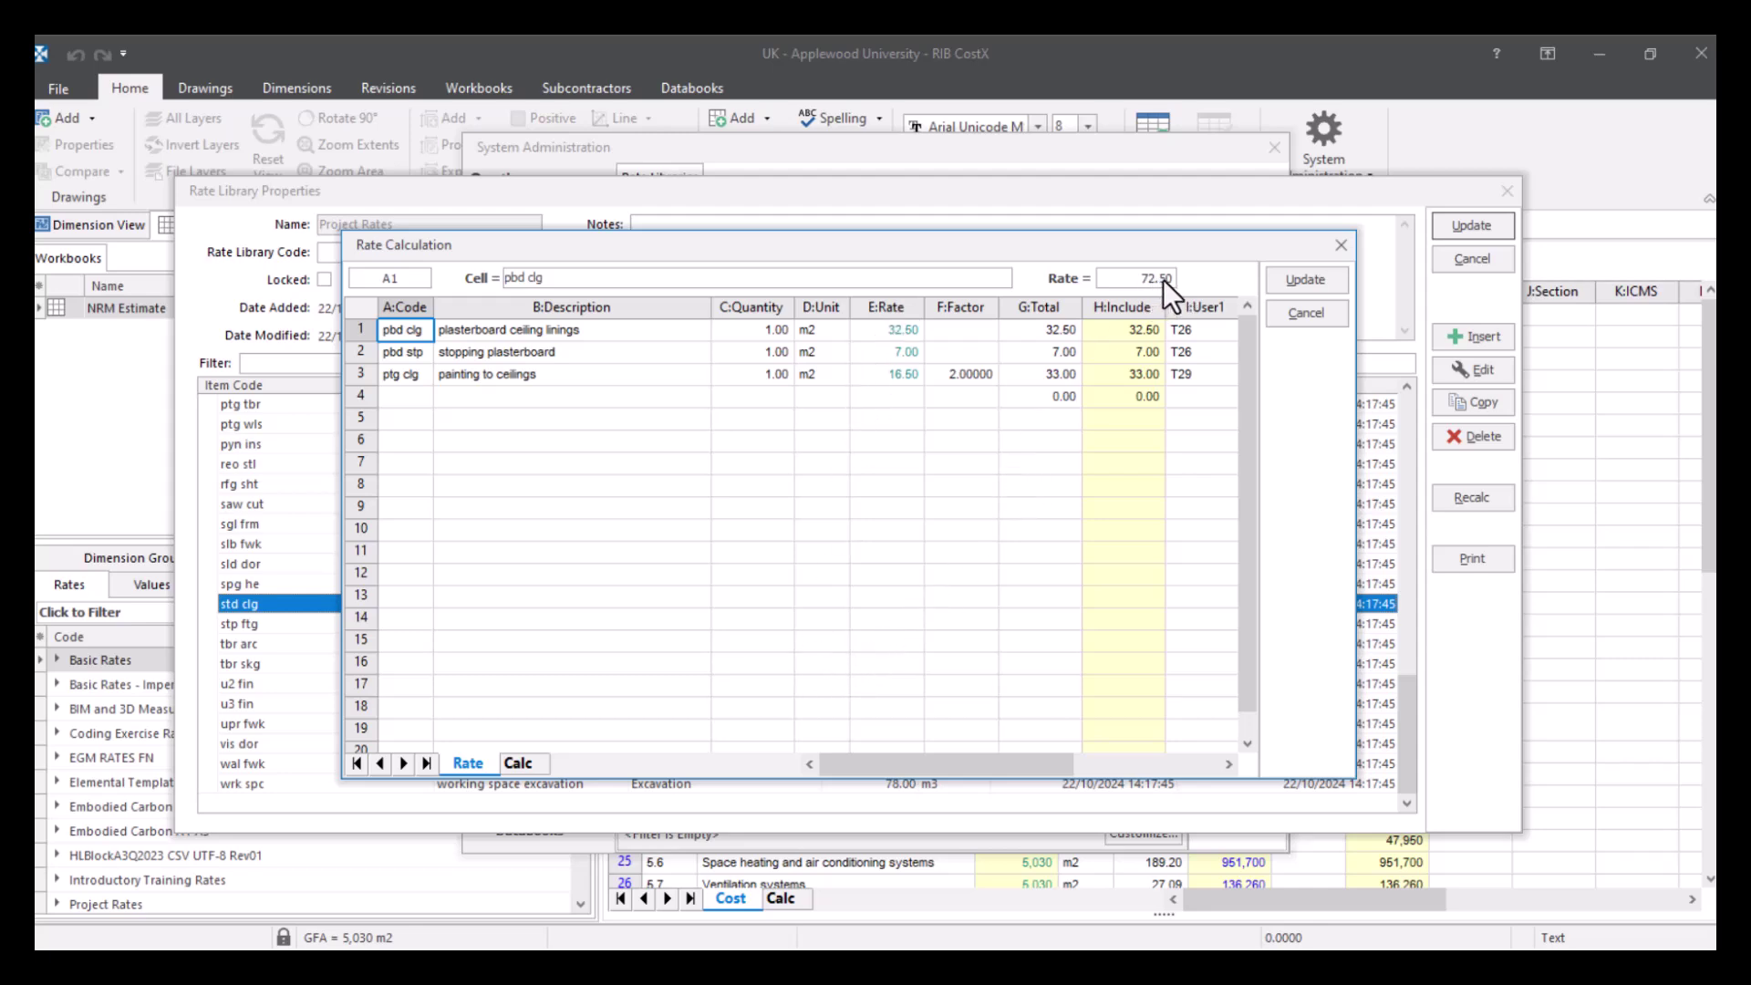
mouse_move(925, 761)
left_mouse_down()
mouse_move(1011, 759)
mouse_move(901, 763)
left_mouse_up()
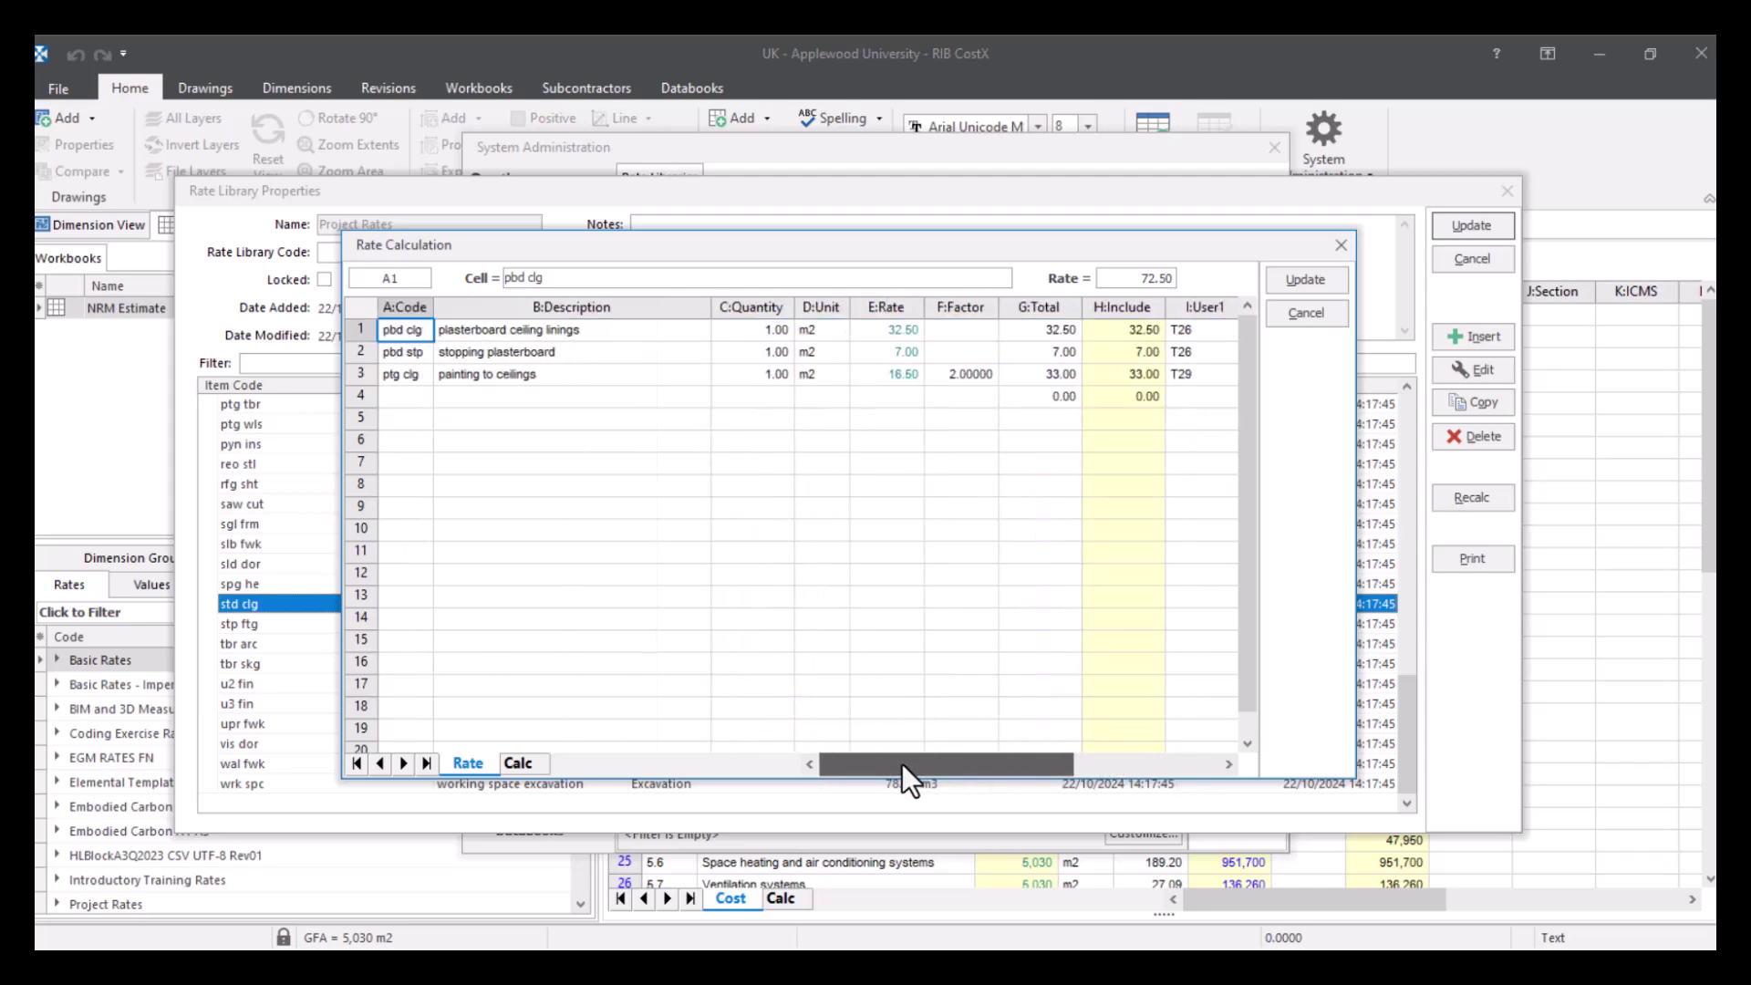
left_click(869, 333)
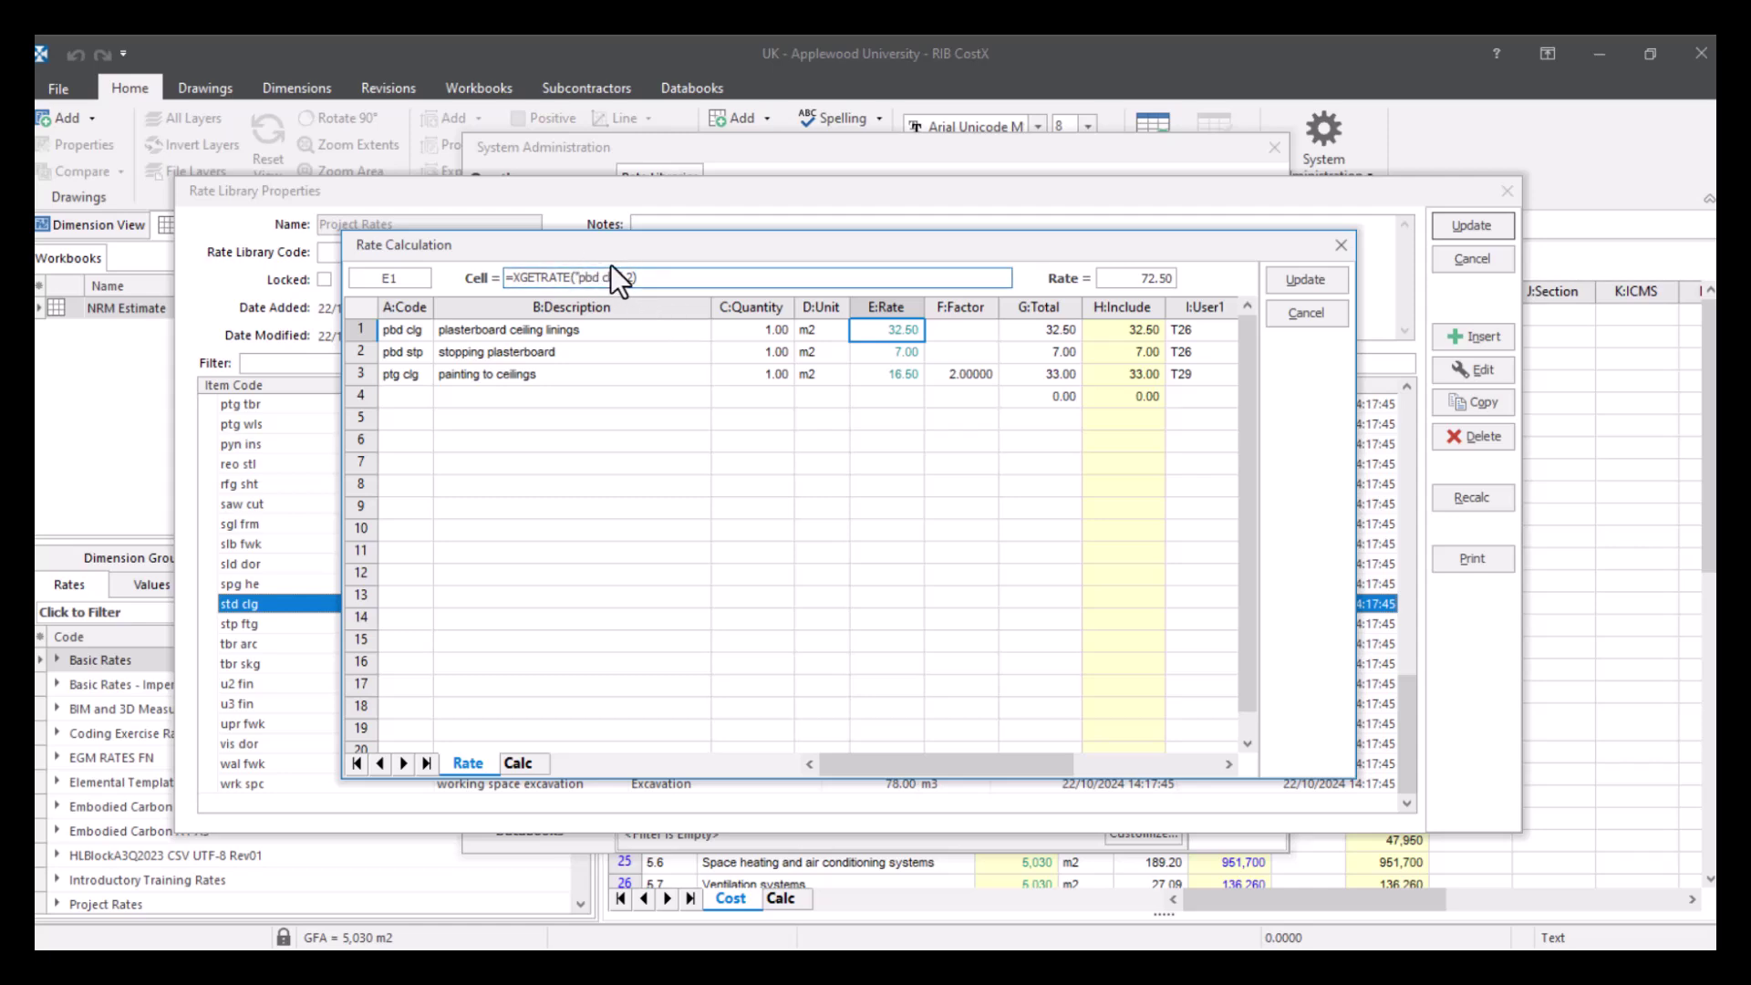
left_click(850, 352)
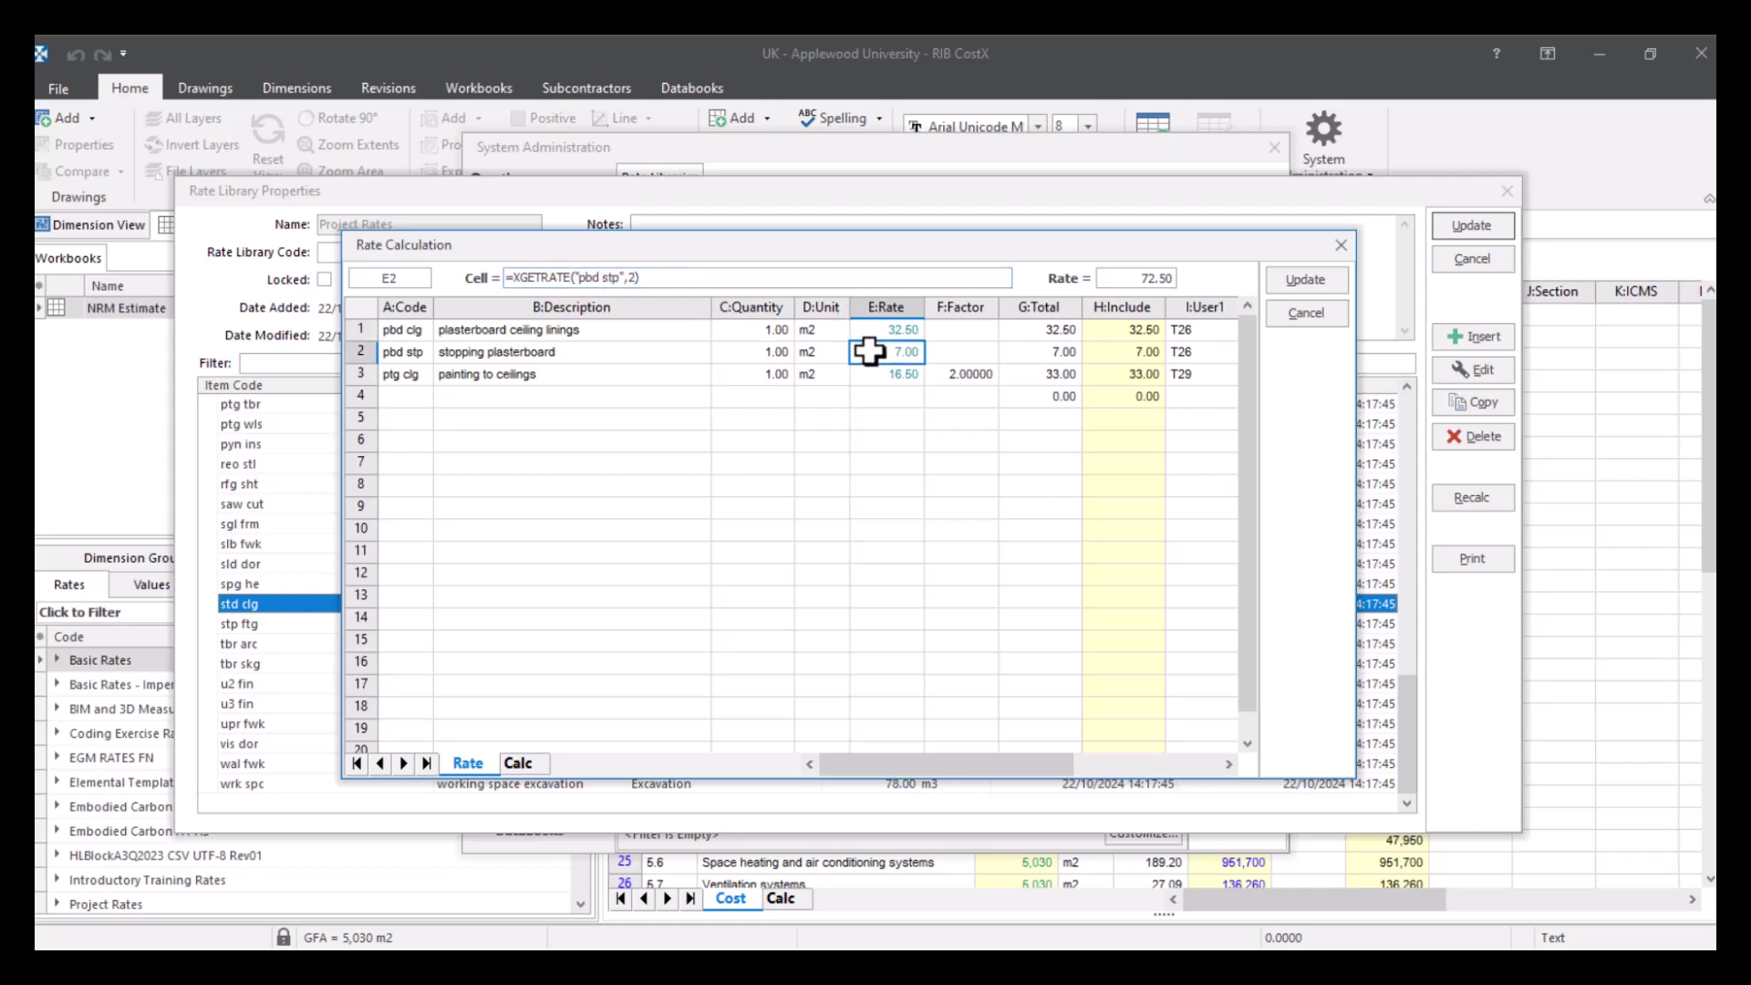
key("Up")
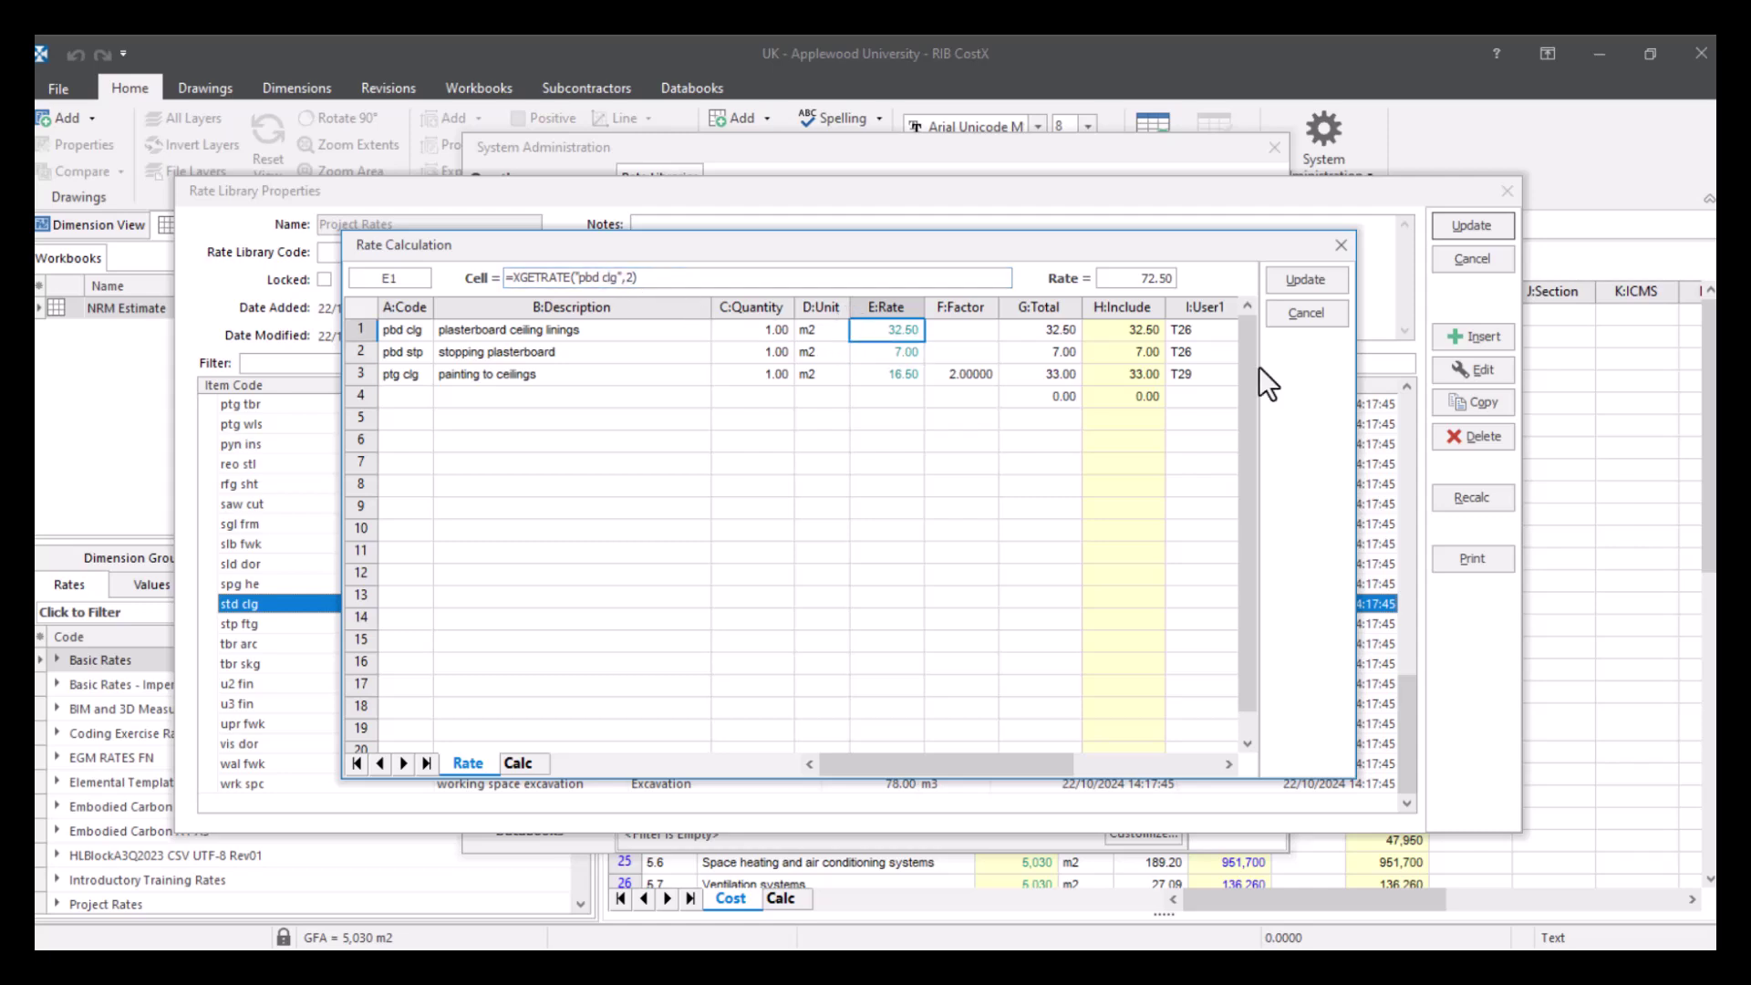
left_click(1310, 312)
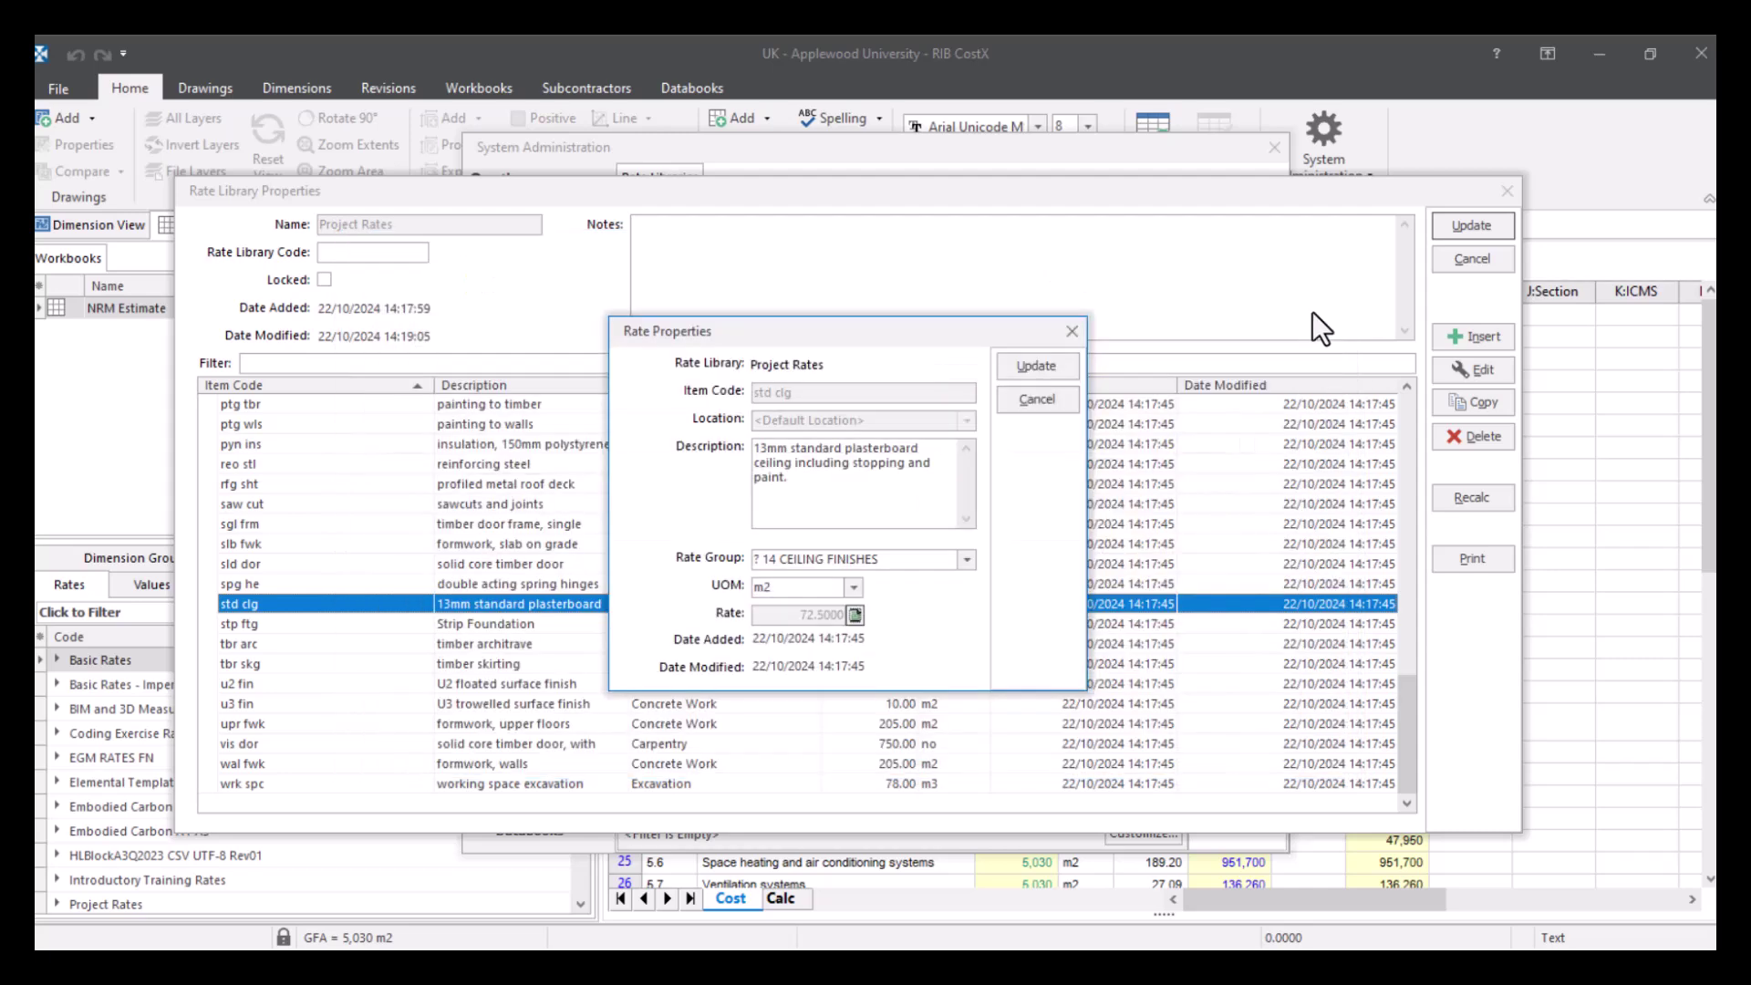
- Close the rate, library and administration windows unchanged, and open the 3.3 Ceiling finishes build-up
left_click(1037, 402)
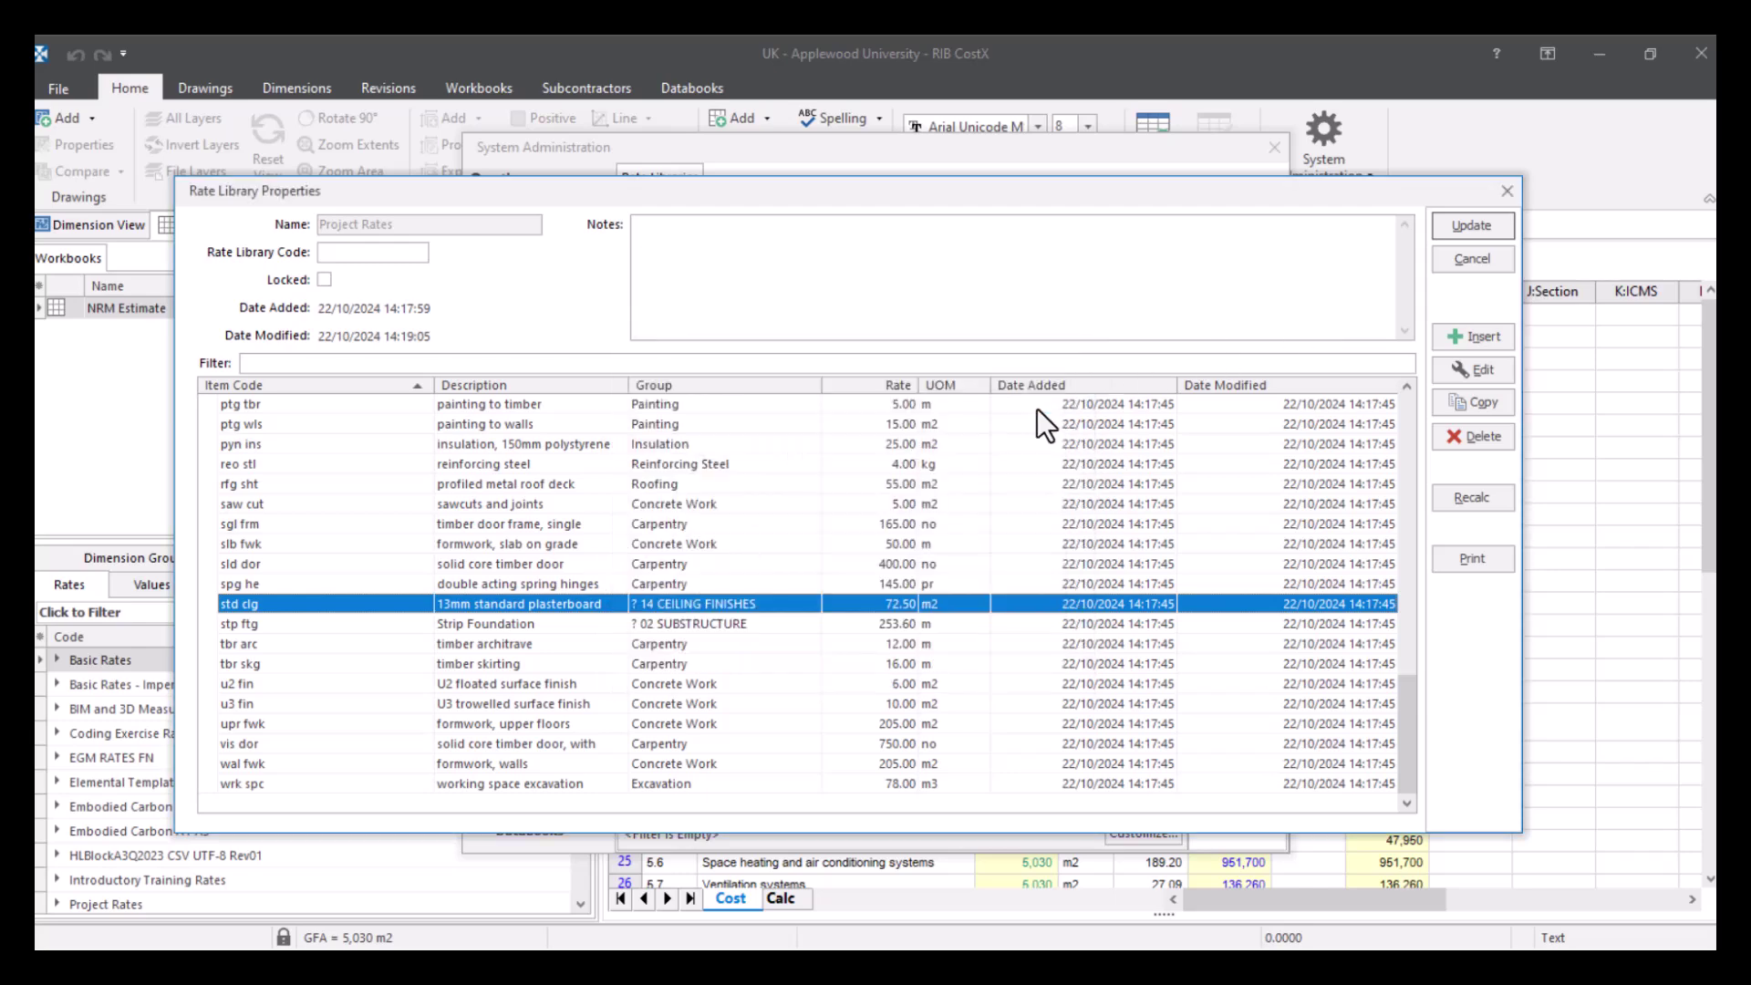
left_click(1477, 259)
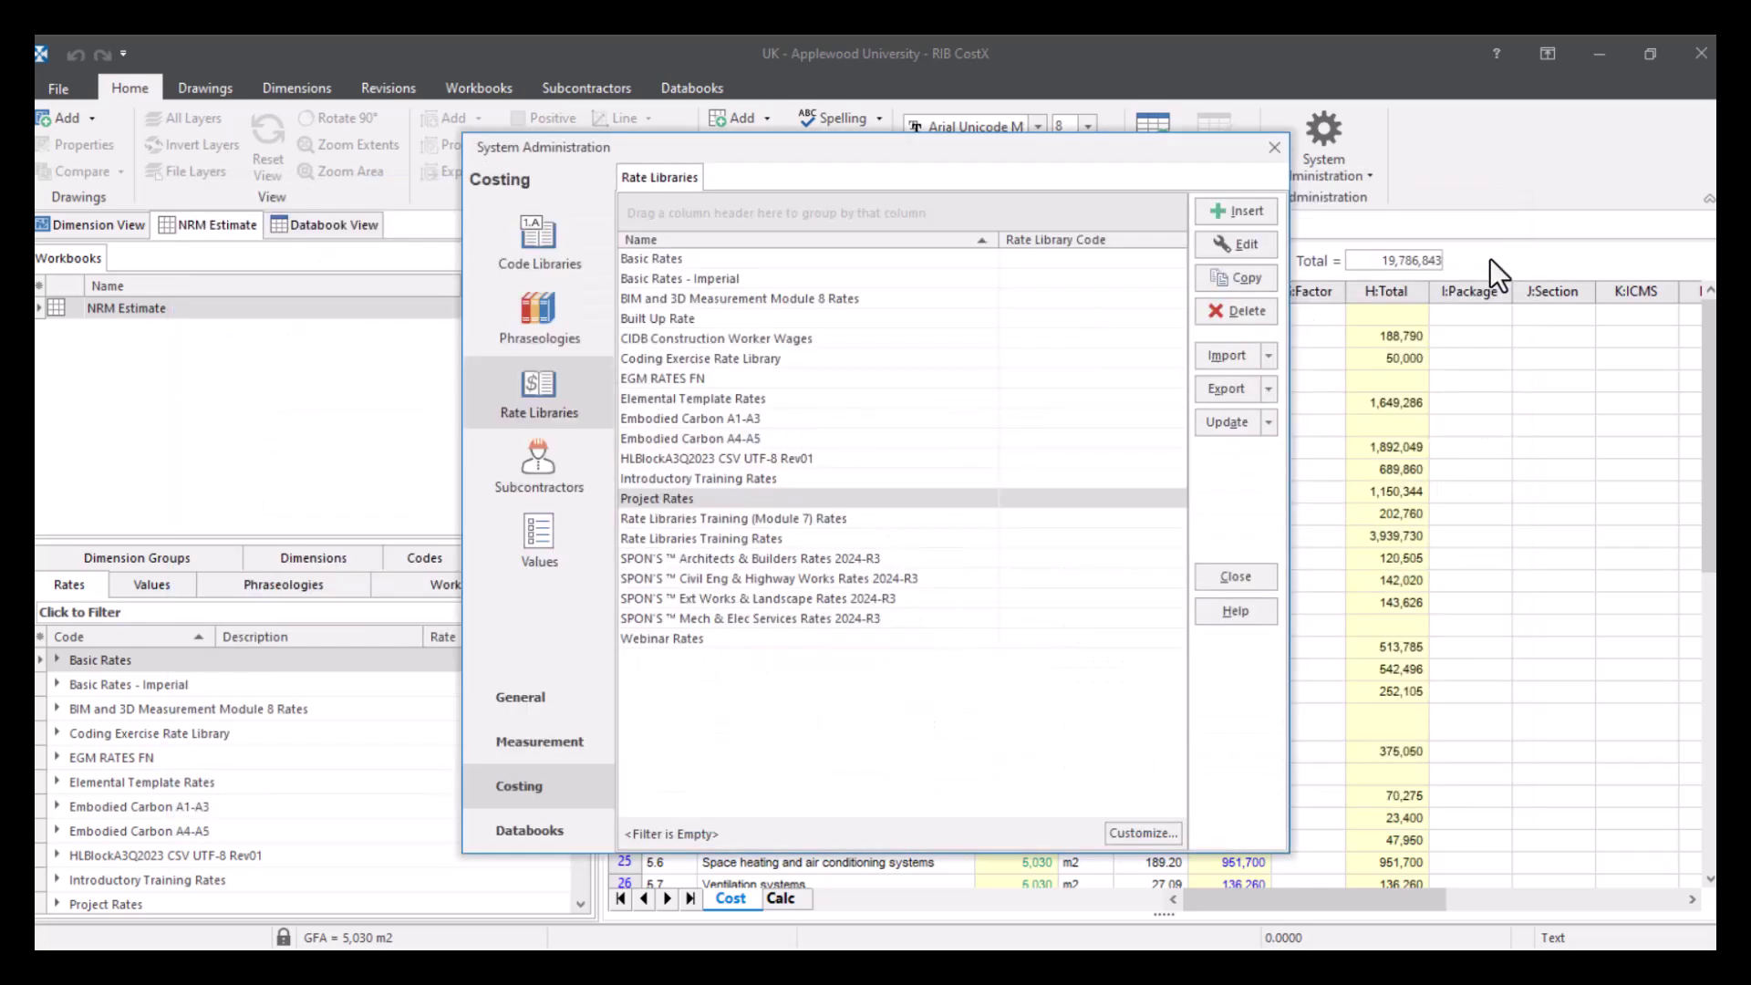
left_click(1236, 463)
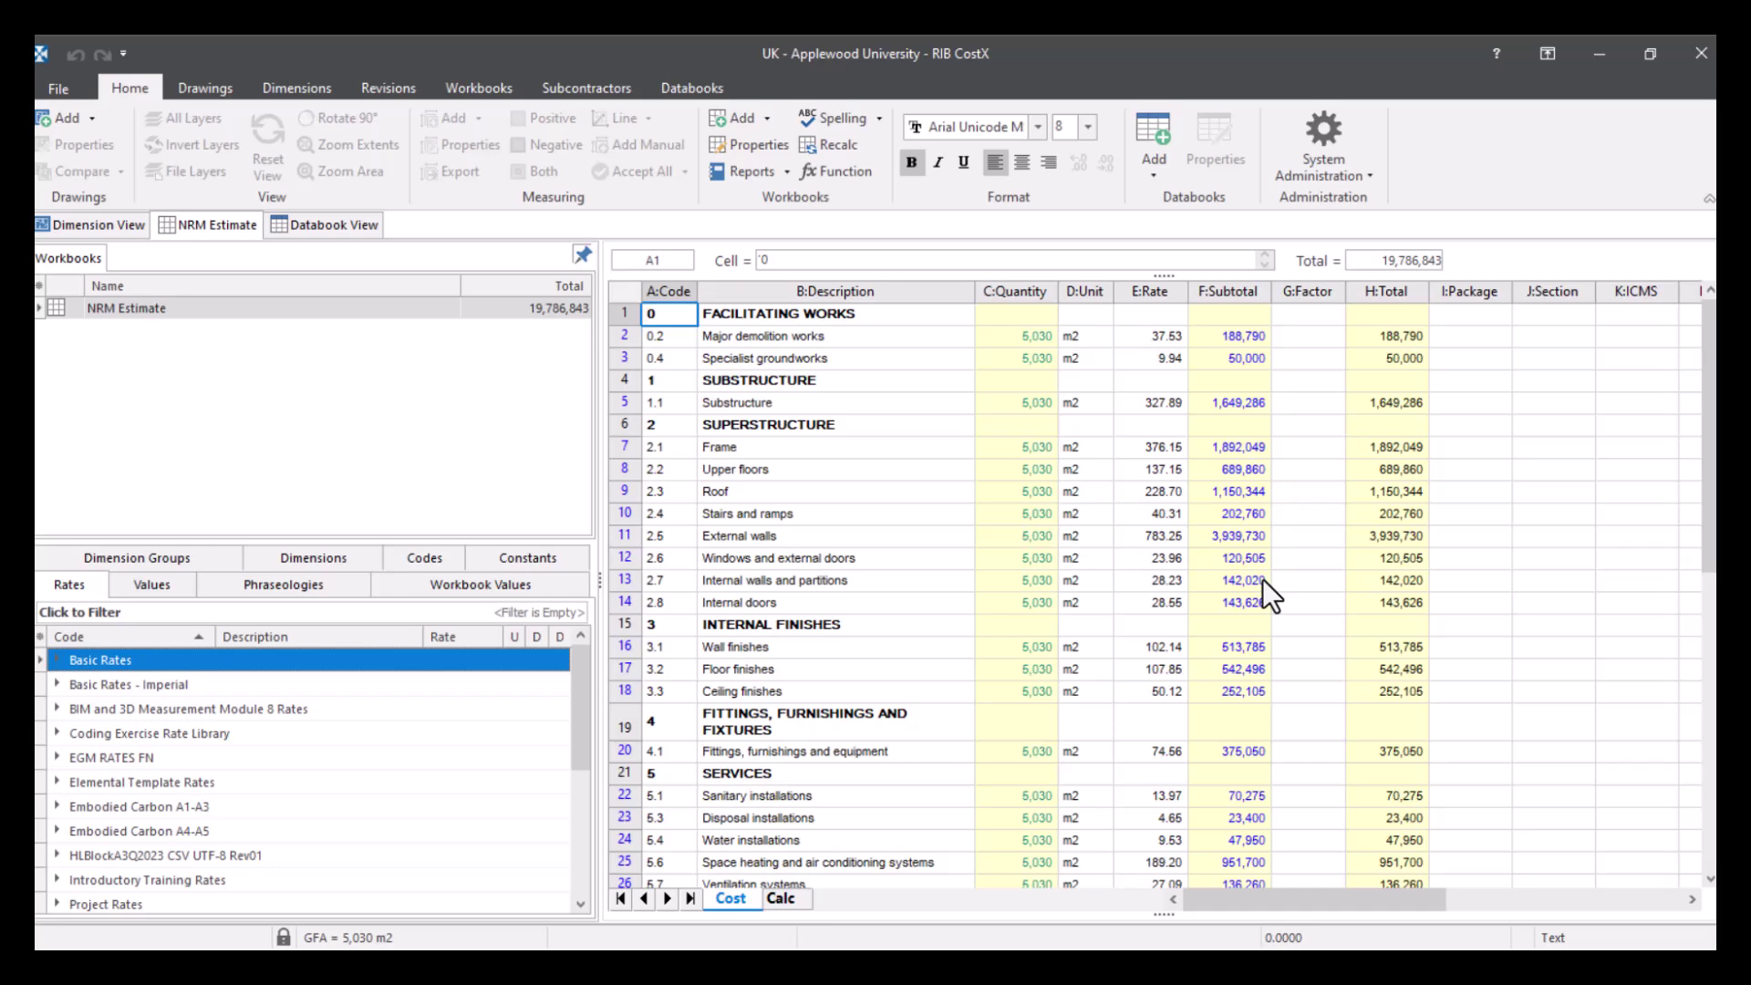
scroll(1262, 578, "down", 15)
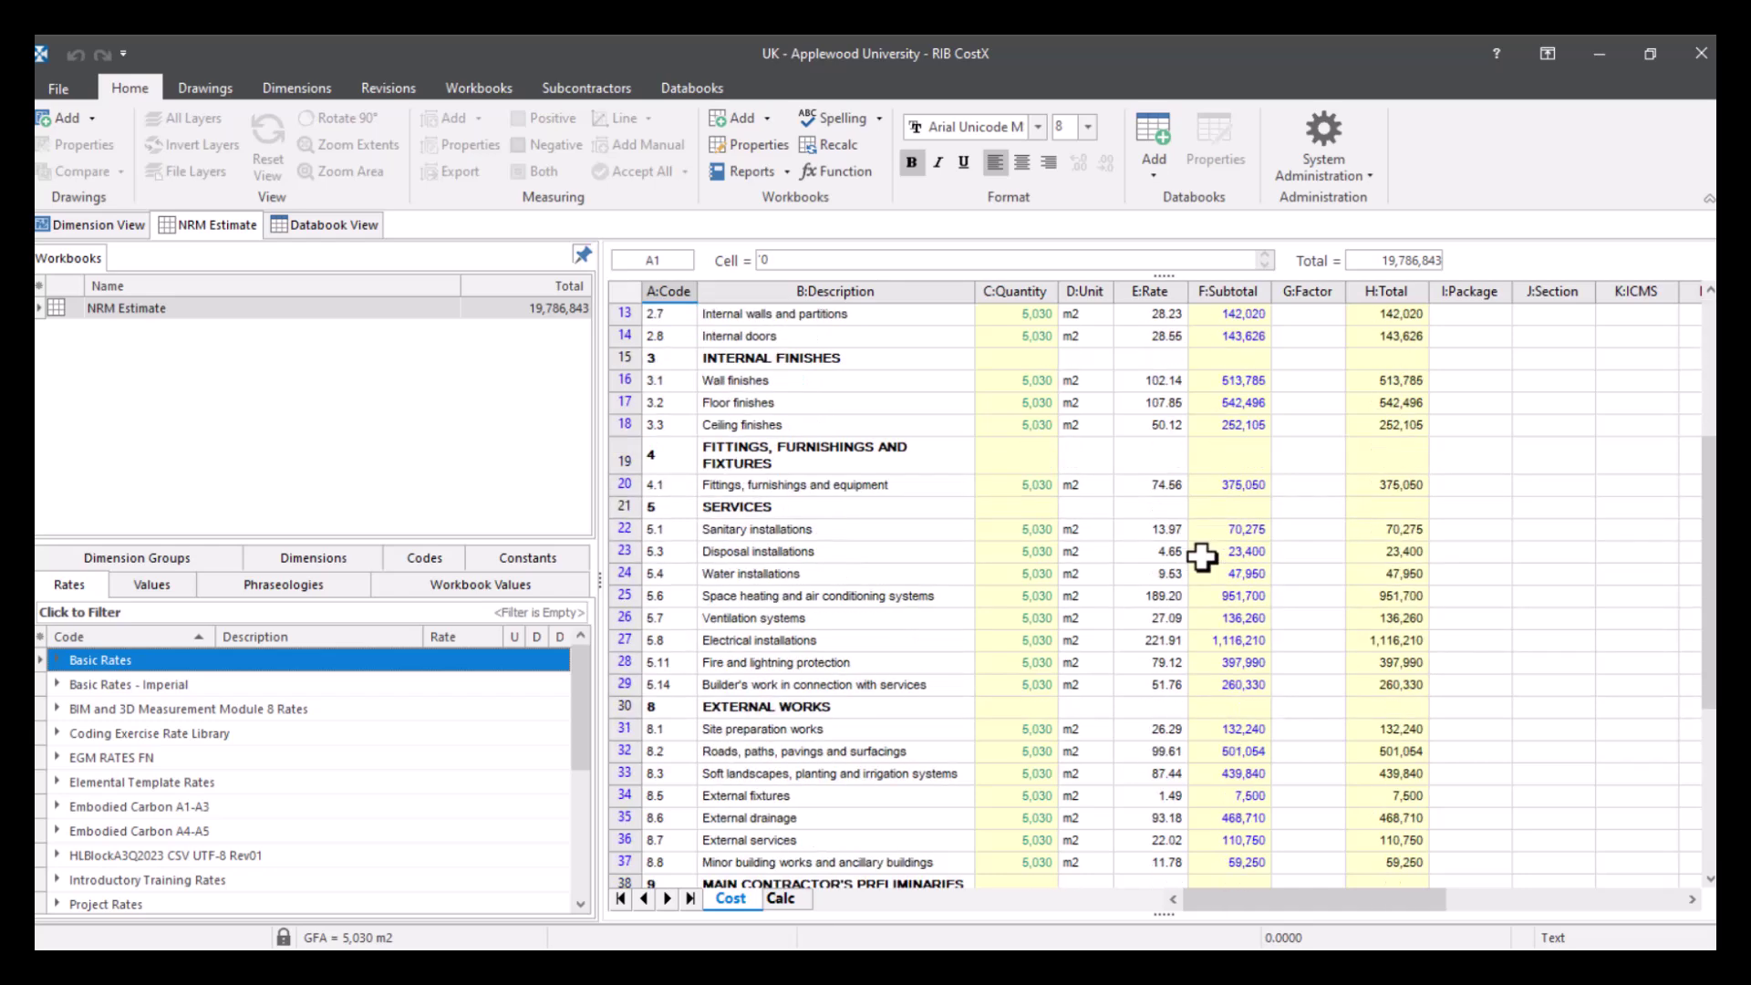
scroll(1202, 555, "up", 14)
scroll(1202, 555, "up", 1)
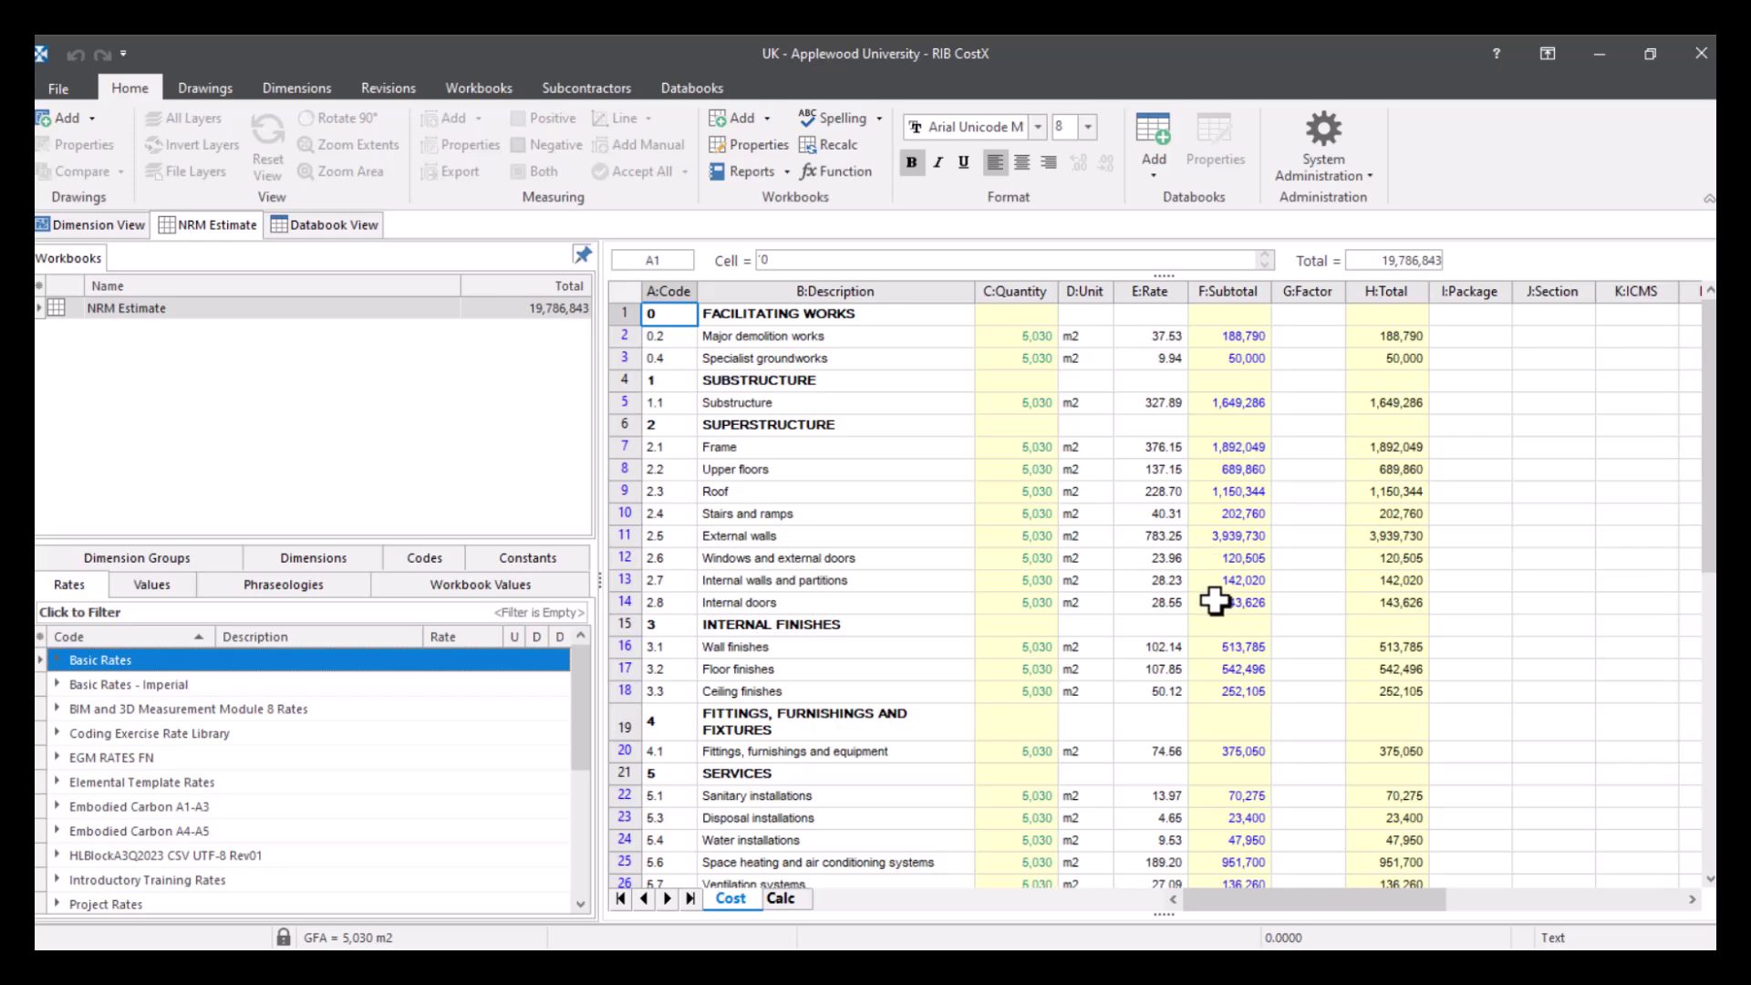
double_click(1225, 690)
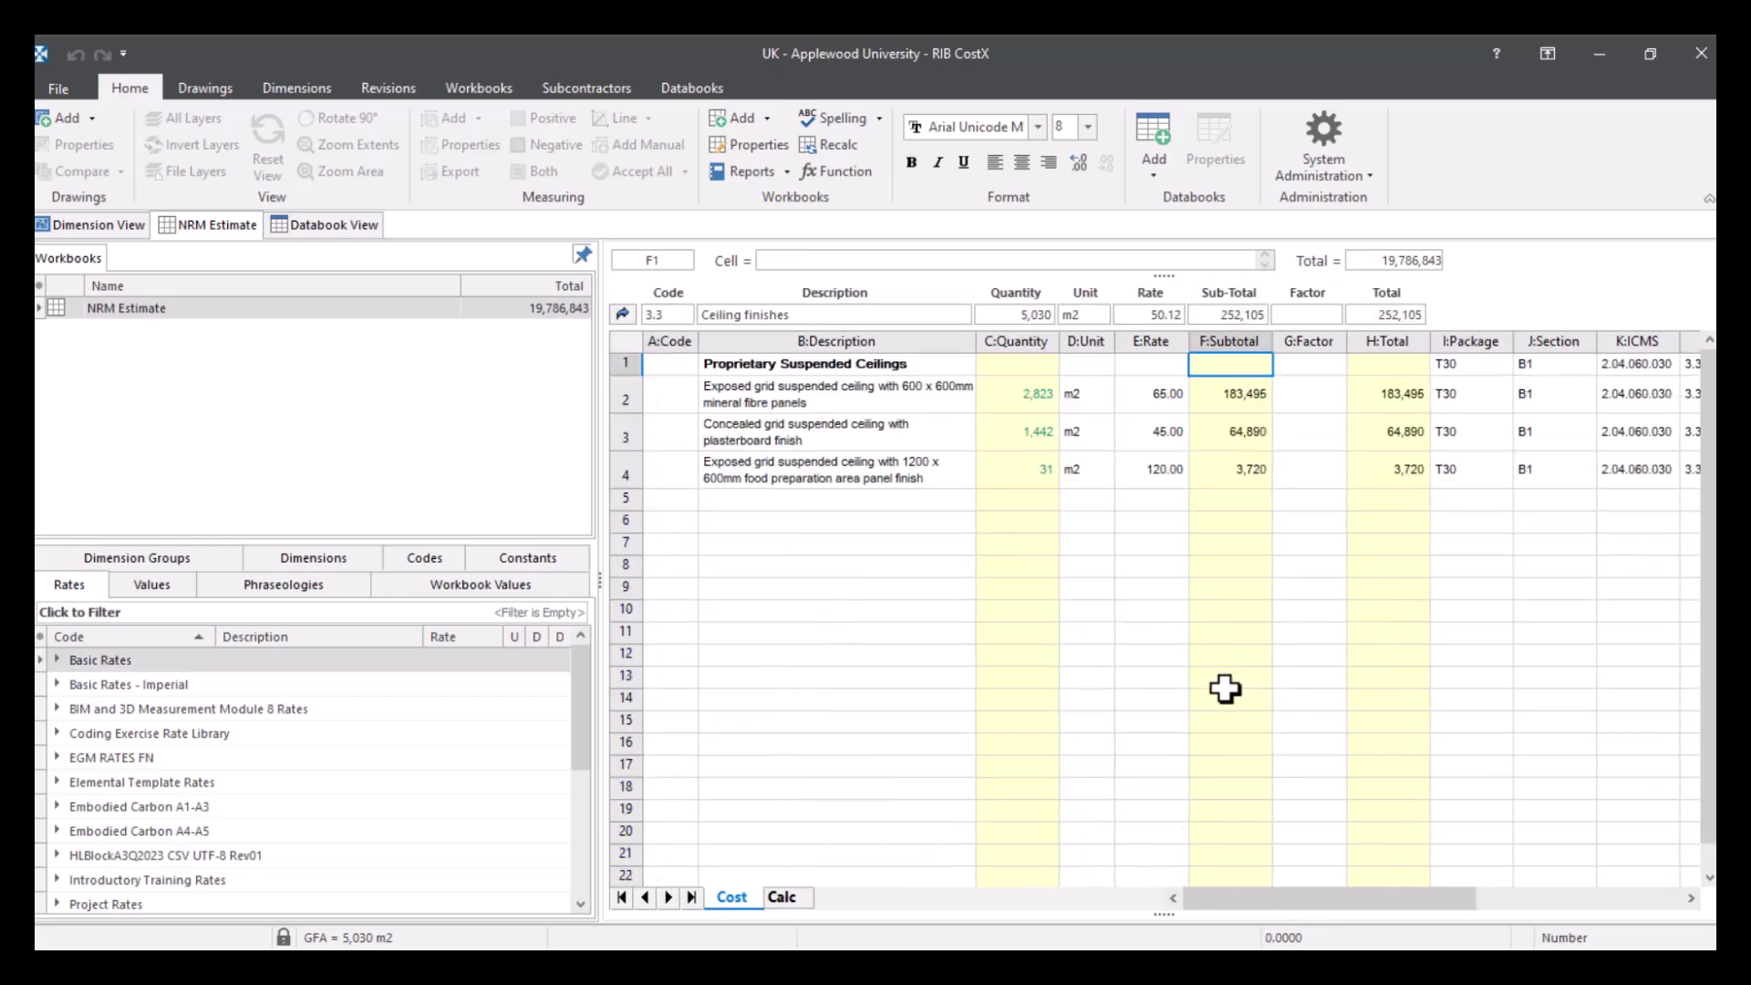
- In the Rates pane, collapse Webinar Rates and expand Project Rates' 14 CEILING FINISHES group
scroll(225, 724, "down", 3)
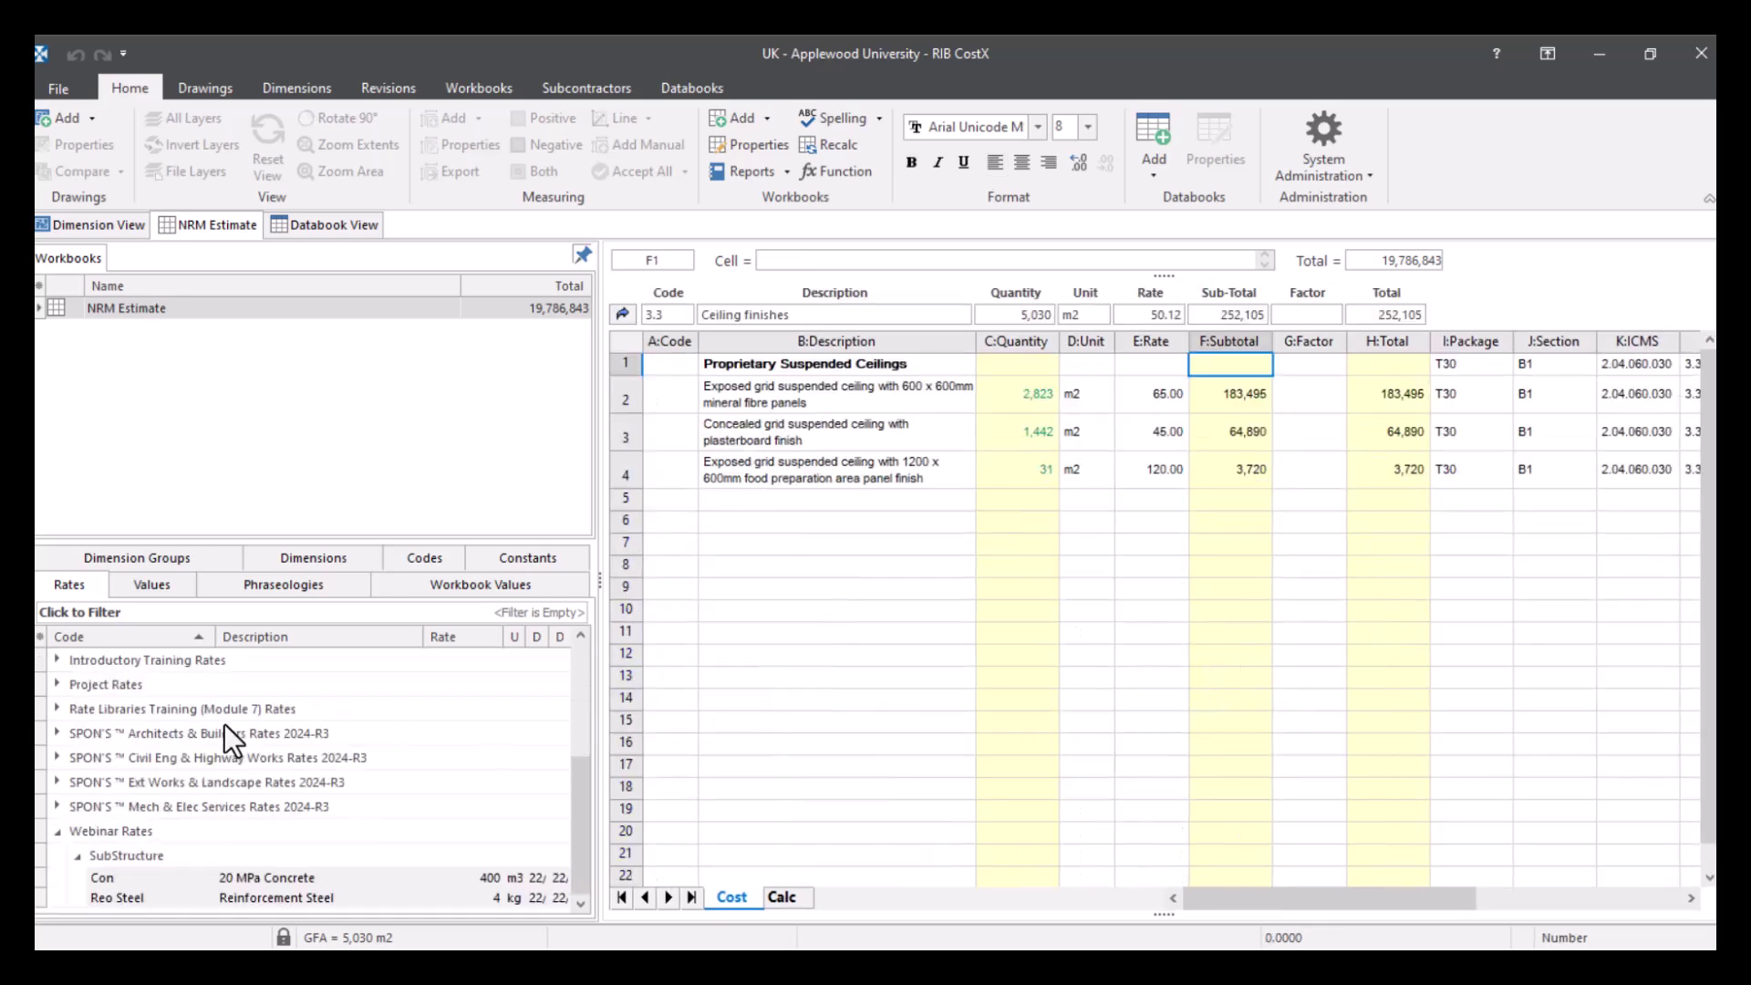
left_click(58, 831)
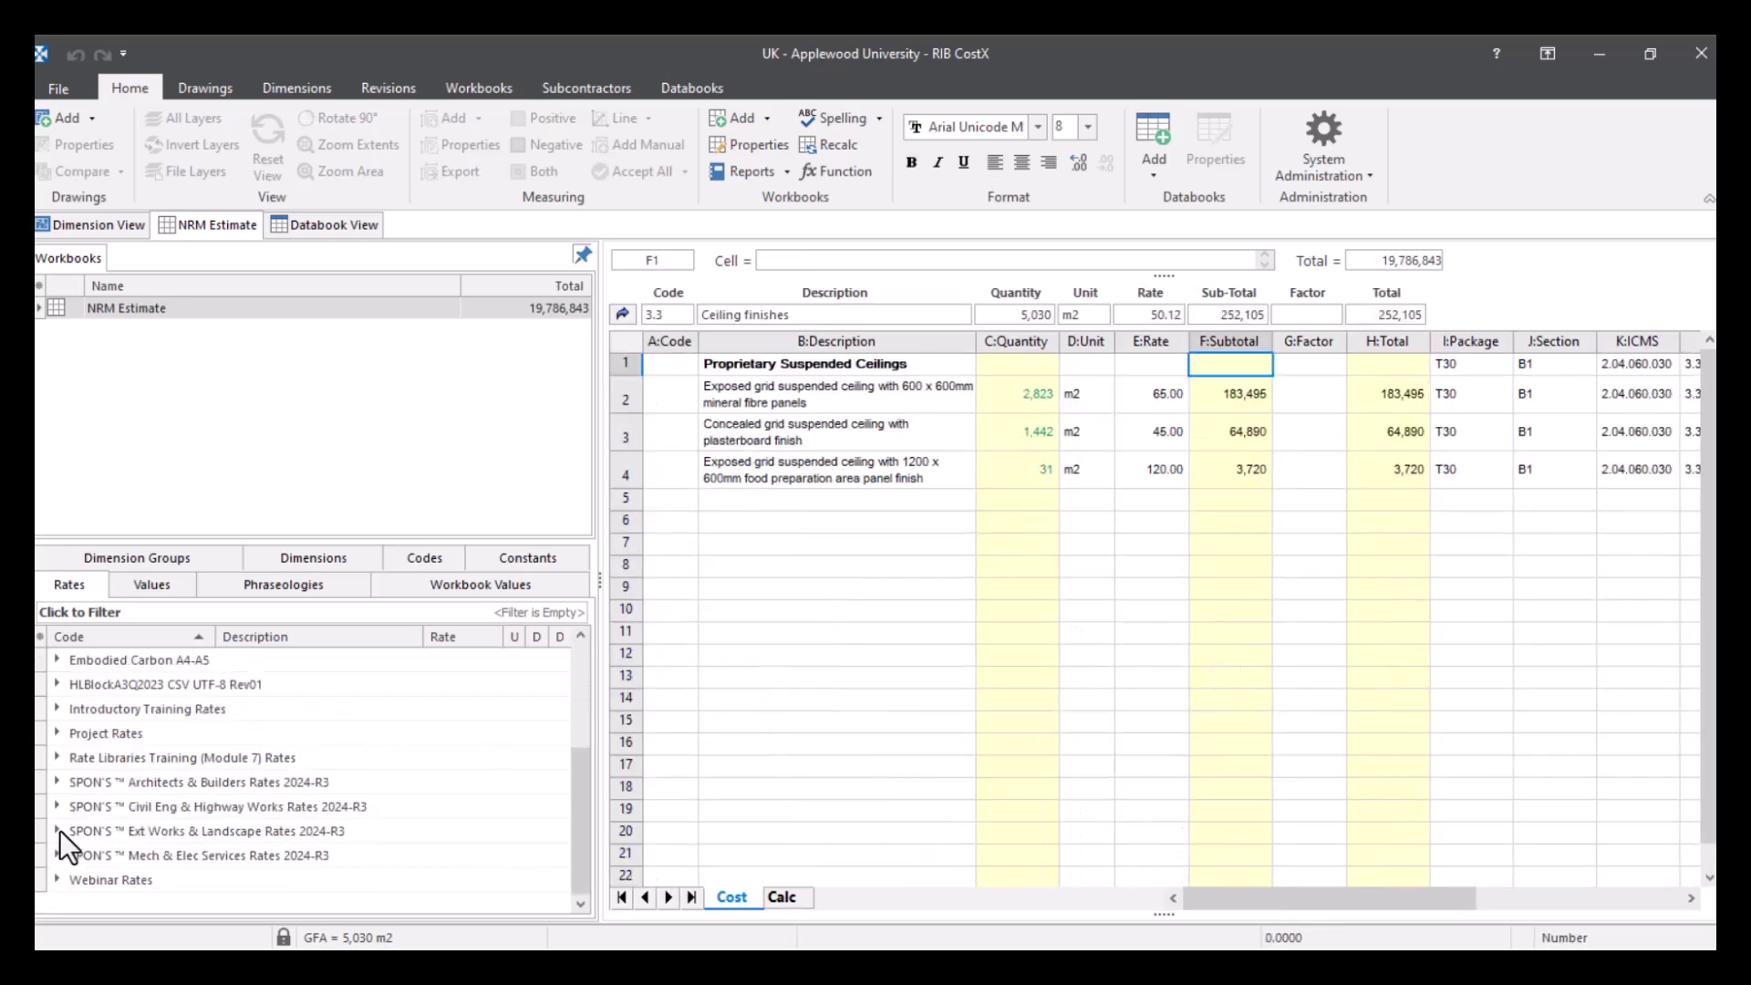
left_click(57, 732)
left_click(315, 730)
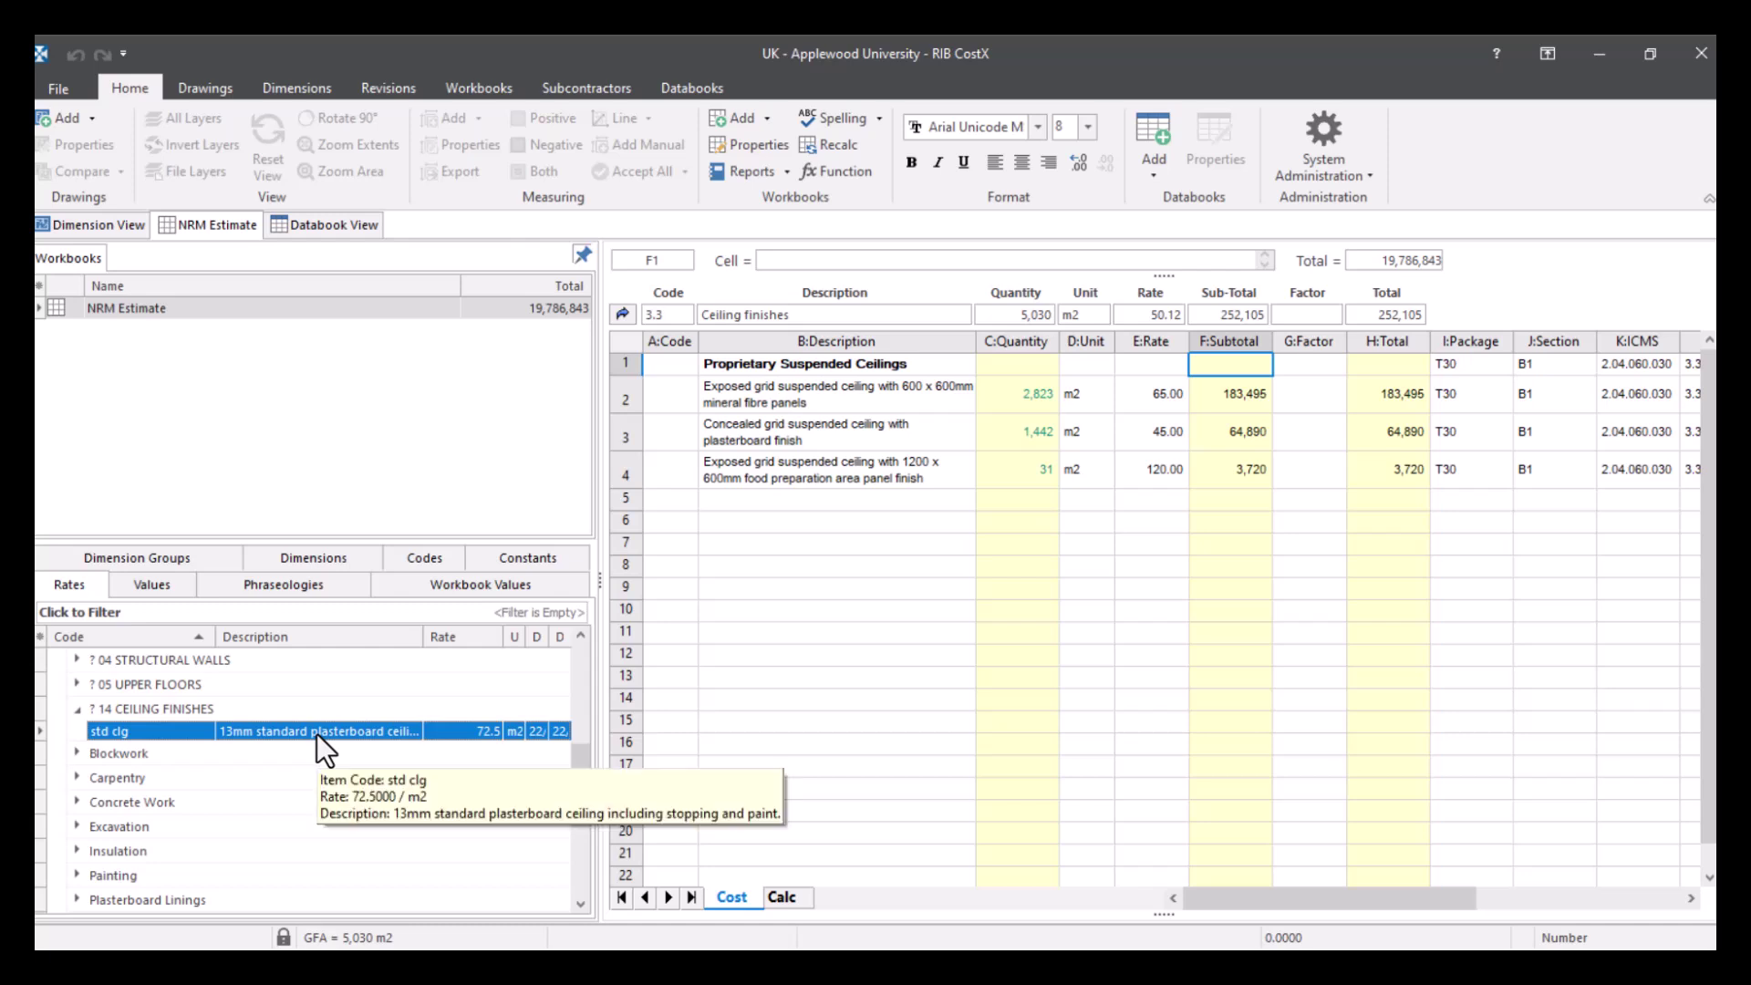
- Drop std clg onto row 6, giving it a 72.50 rate linked to Project Rates
left_click_drag(316, 733, 909, 538)
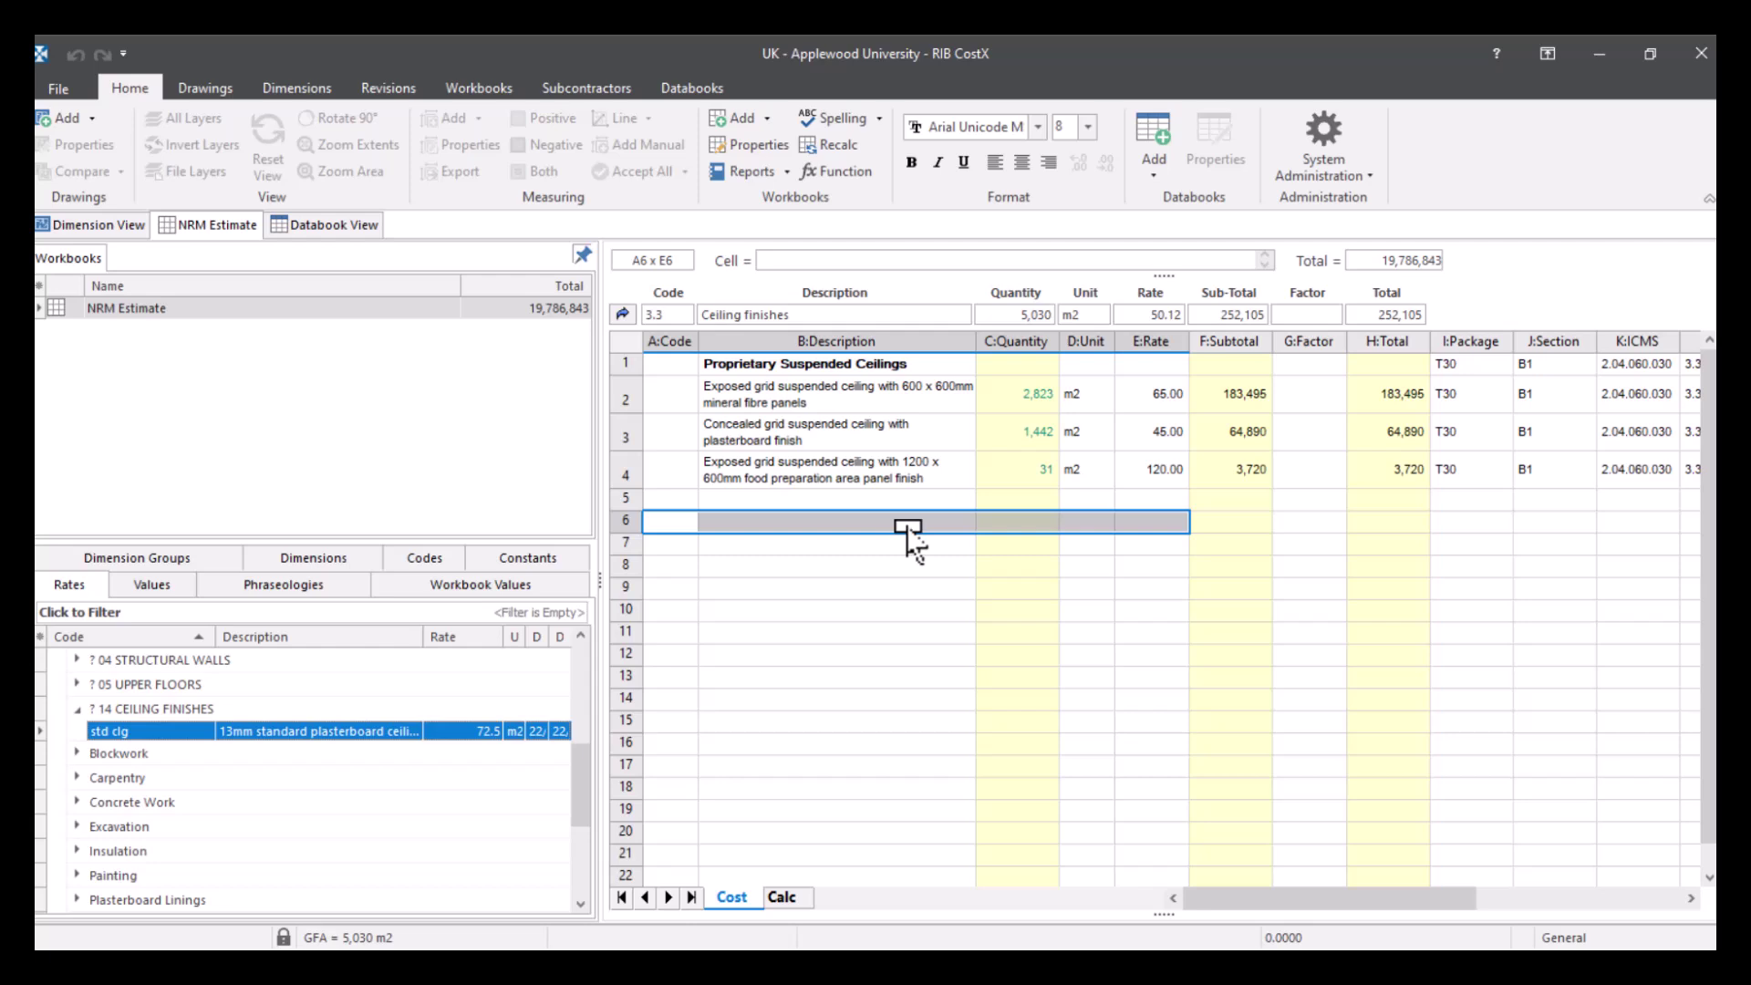
left_click_drag(910, 538, 907, 534)
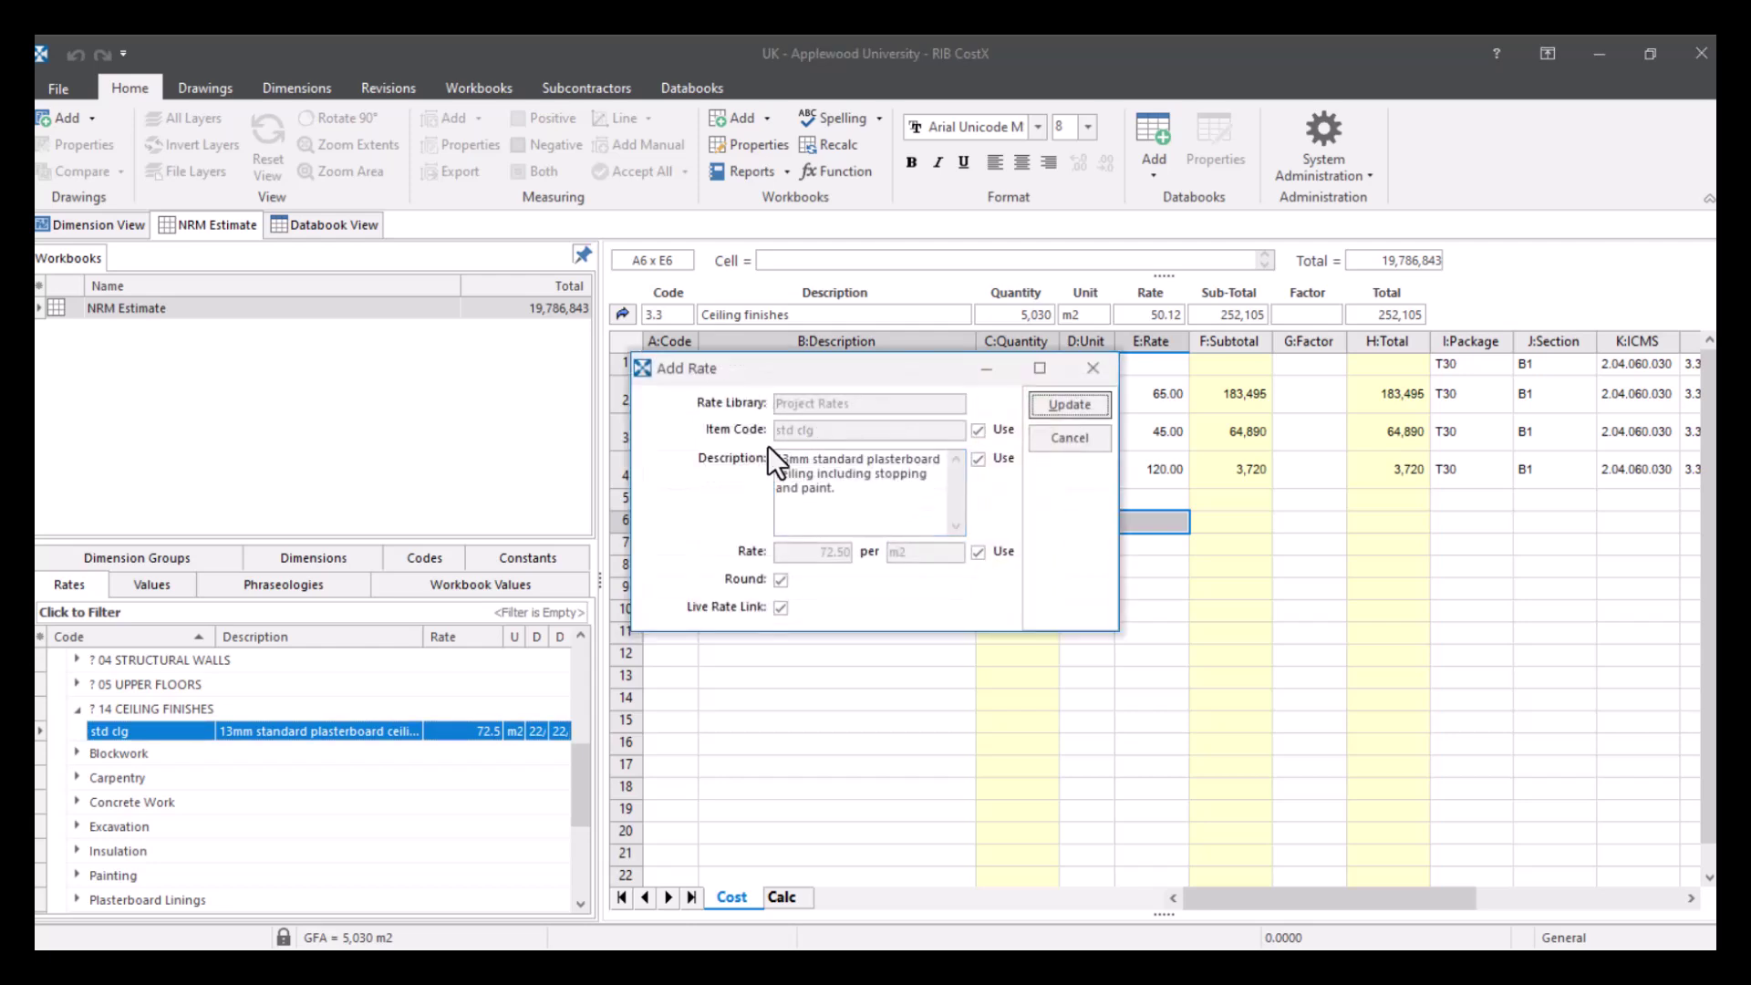
left_click(1049, 406)
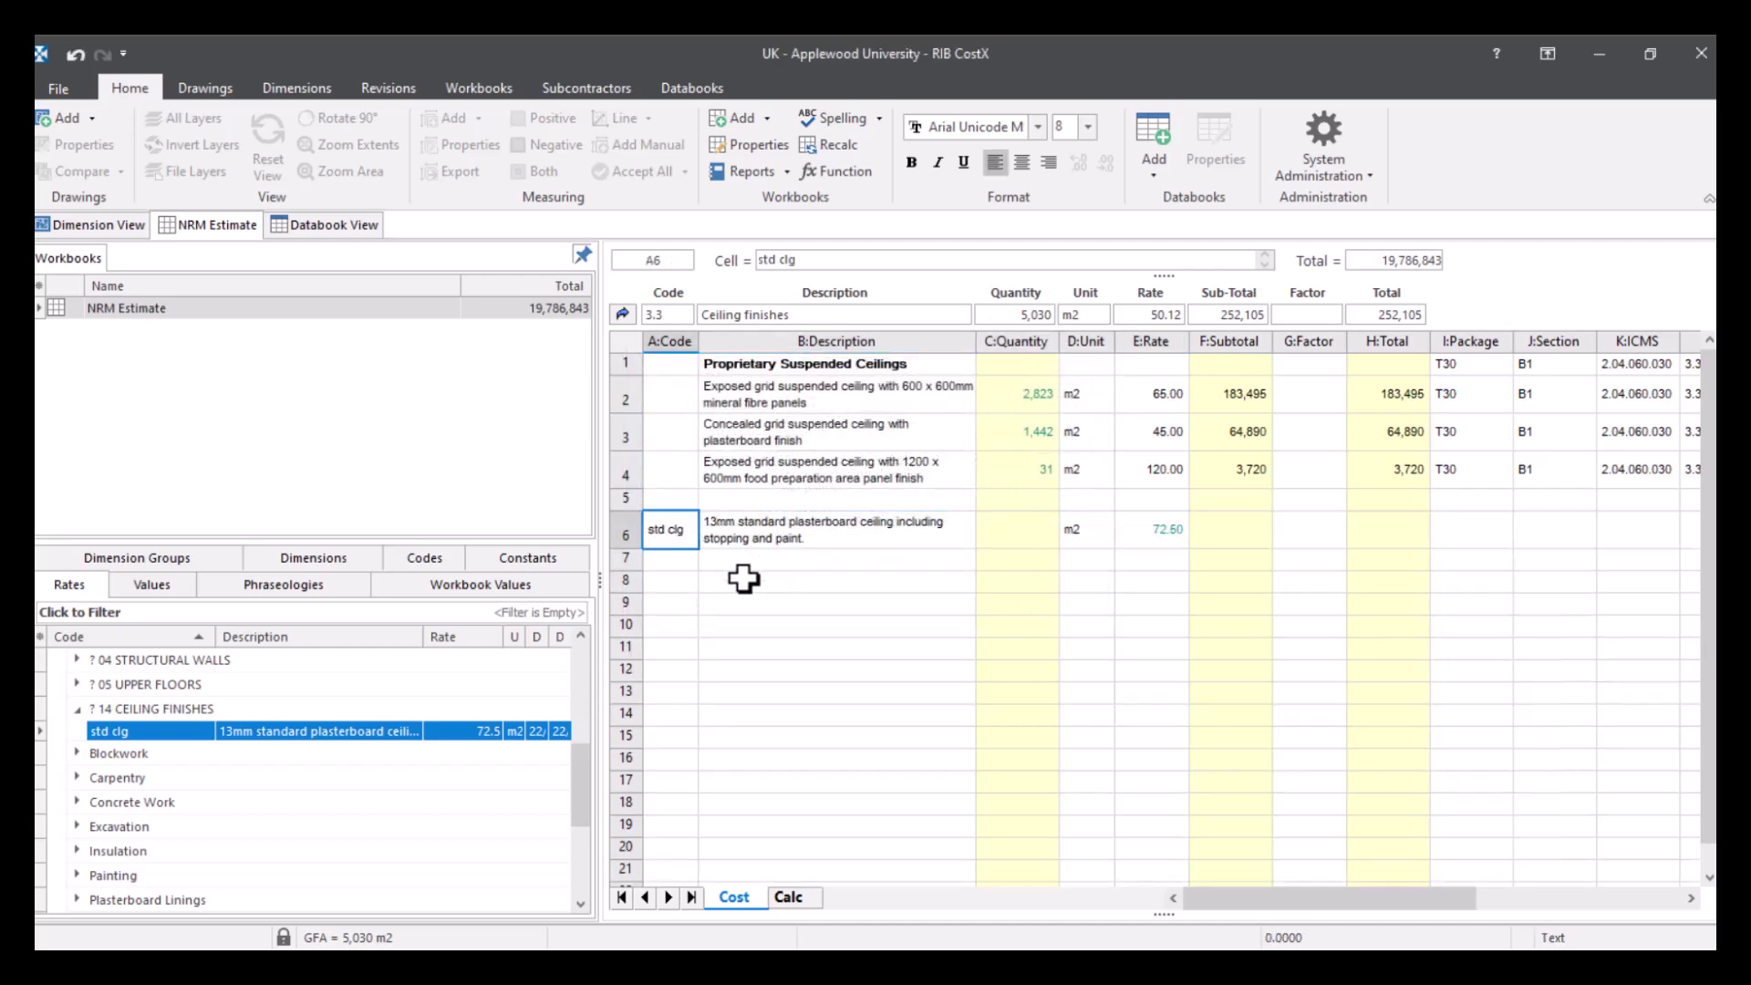
left_click(847, 534)
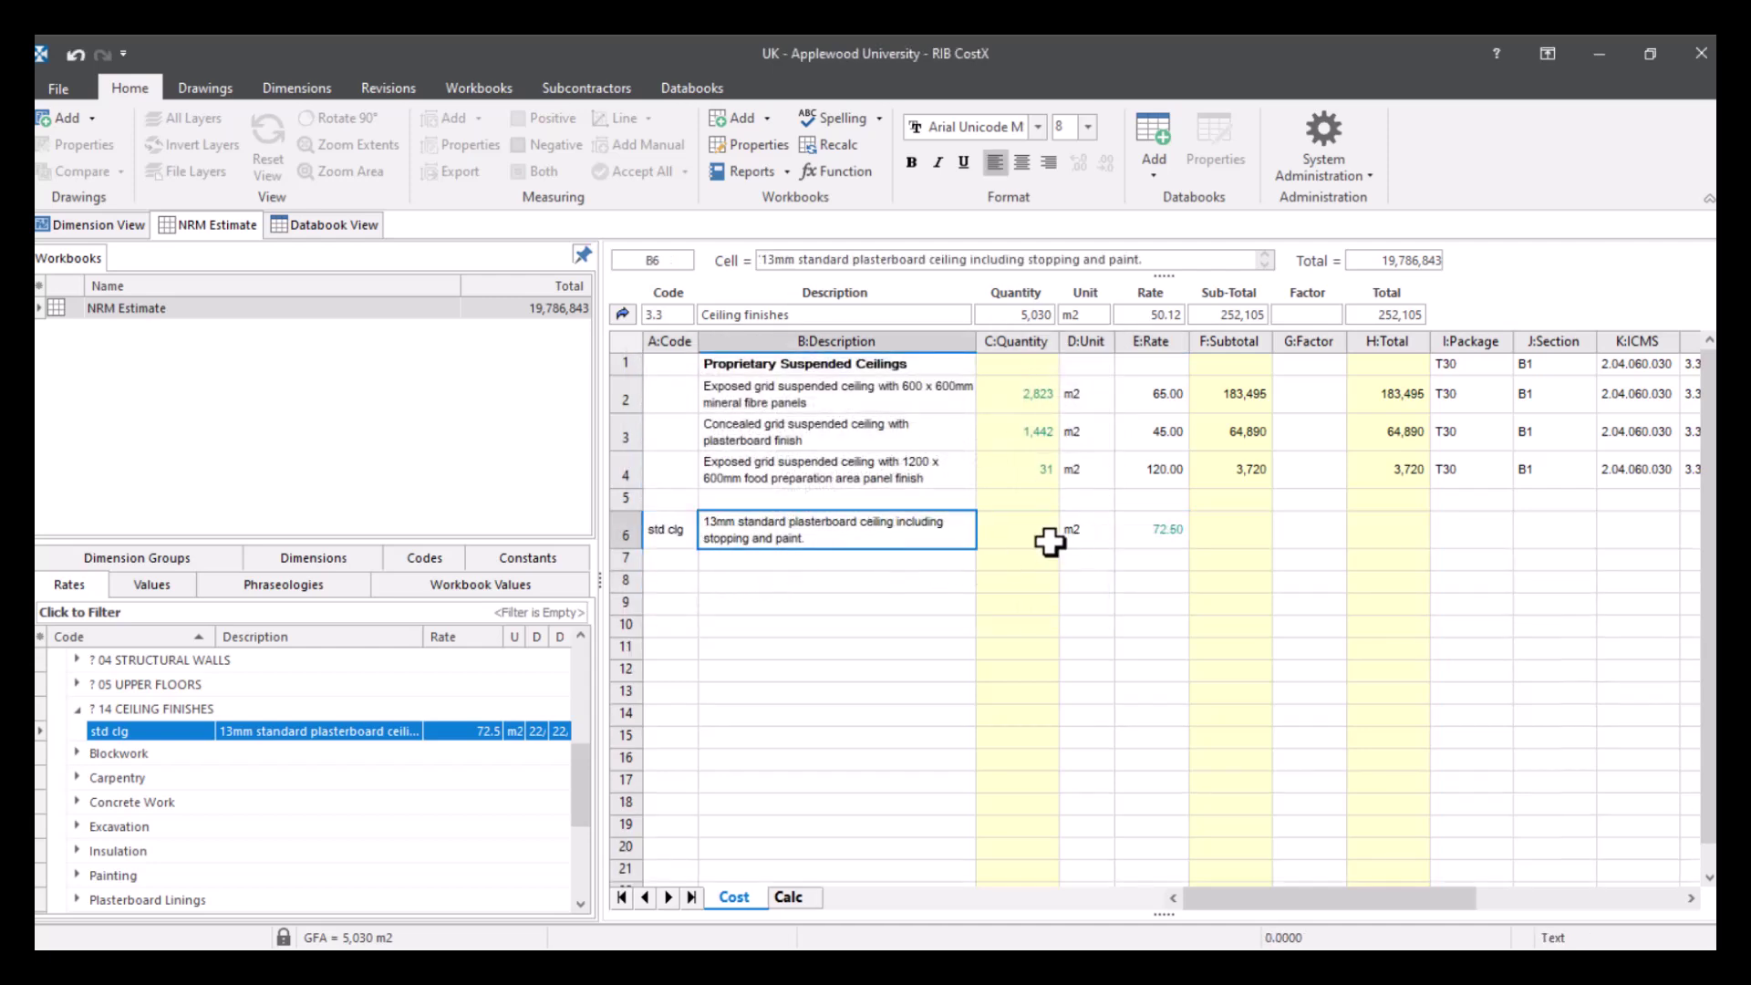
left_click(1195, 538)
left_click(1152, 539)
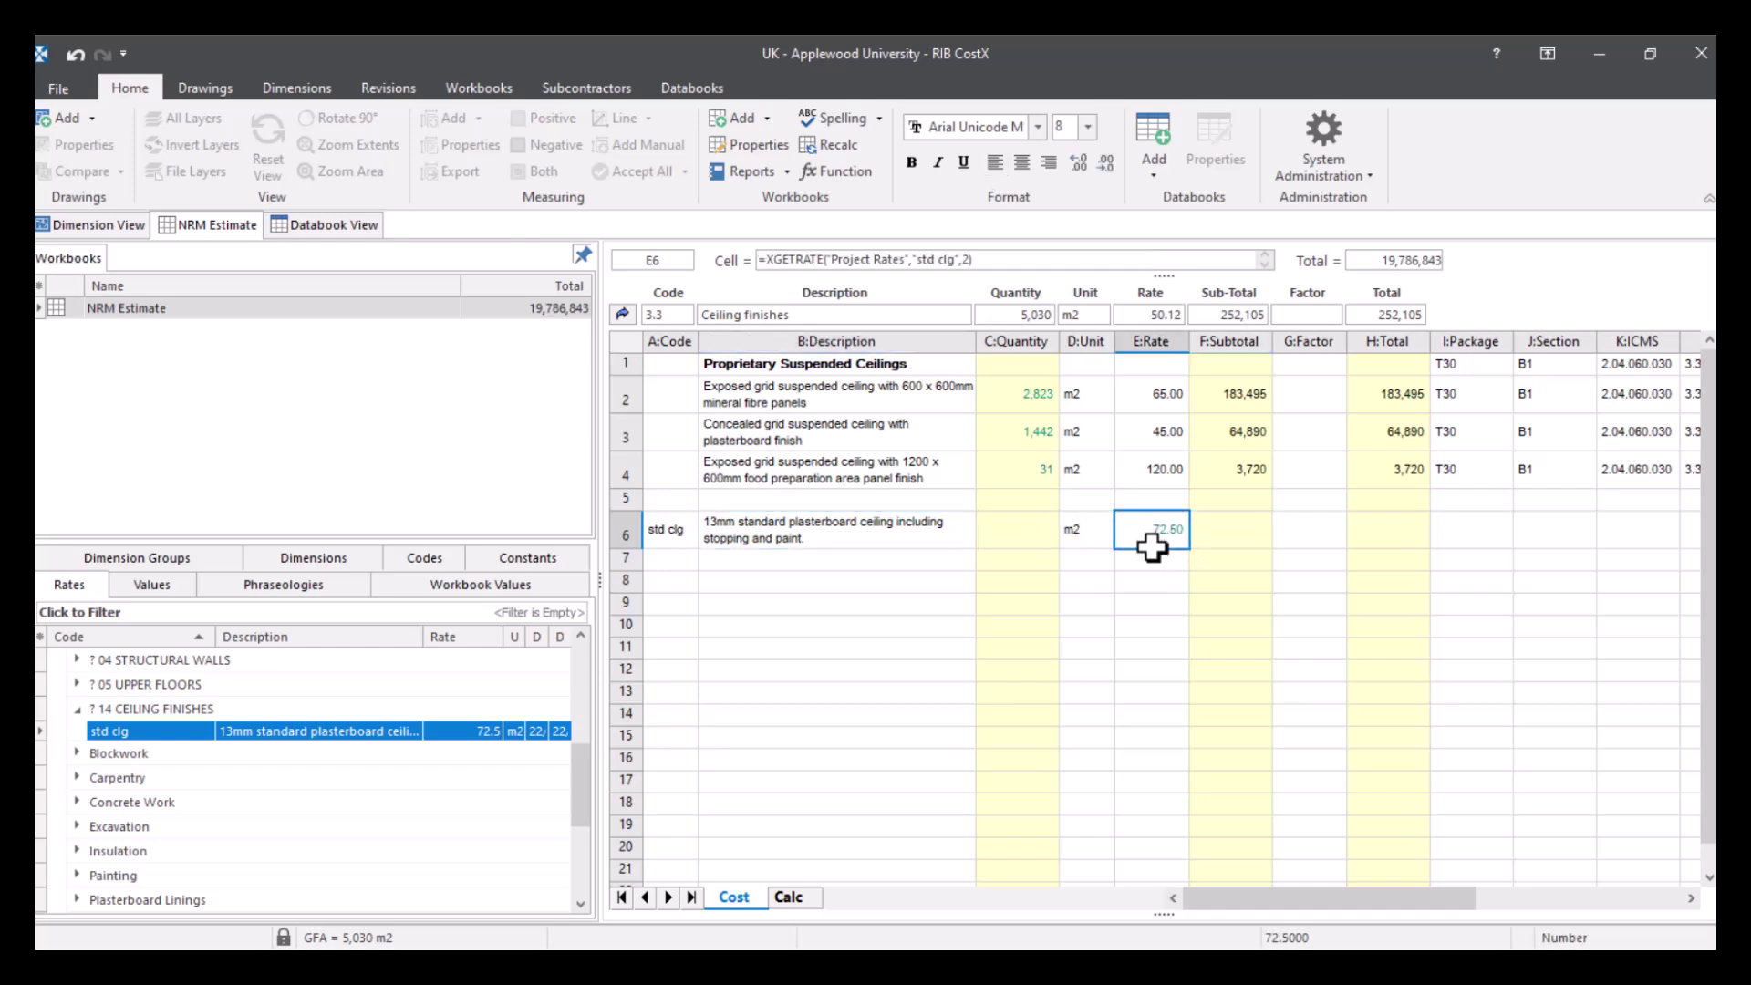
- Delete the duplicate 72.50 std clg rate accidentally added into E7
left_click_drag(363, 730, 1128, 548)
left_click(1069, 404)
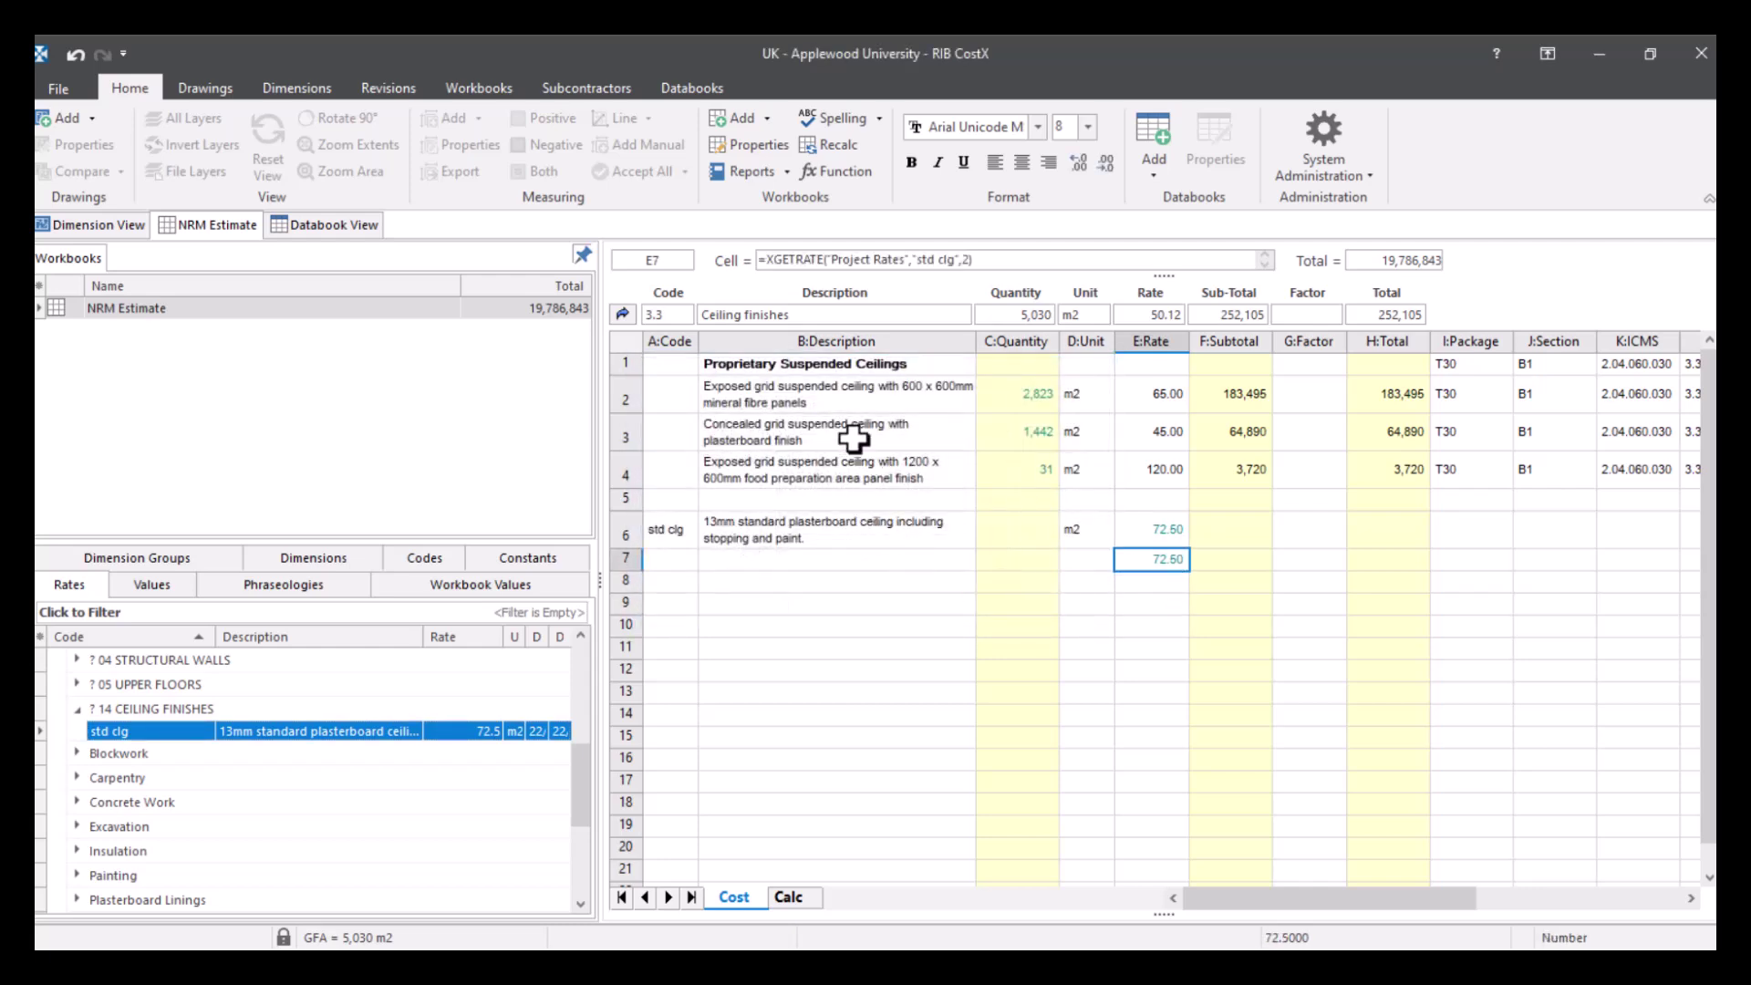
left_click(803, 397)
left_click(815, 433)
left_click(808, 463)
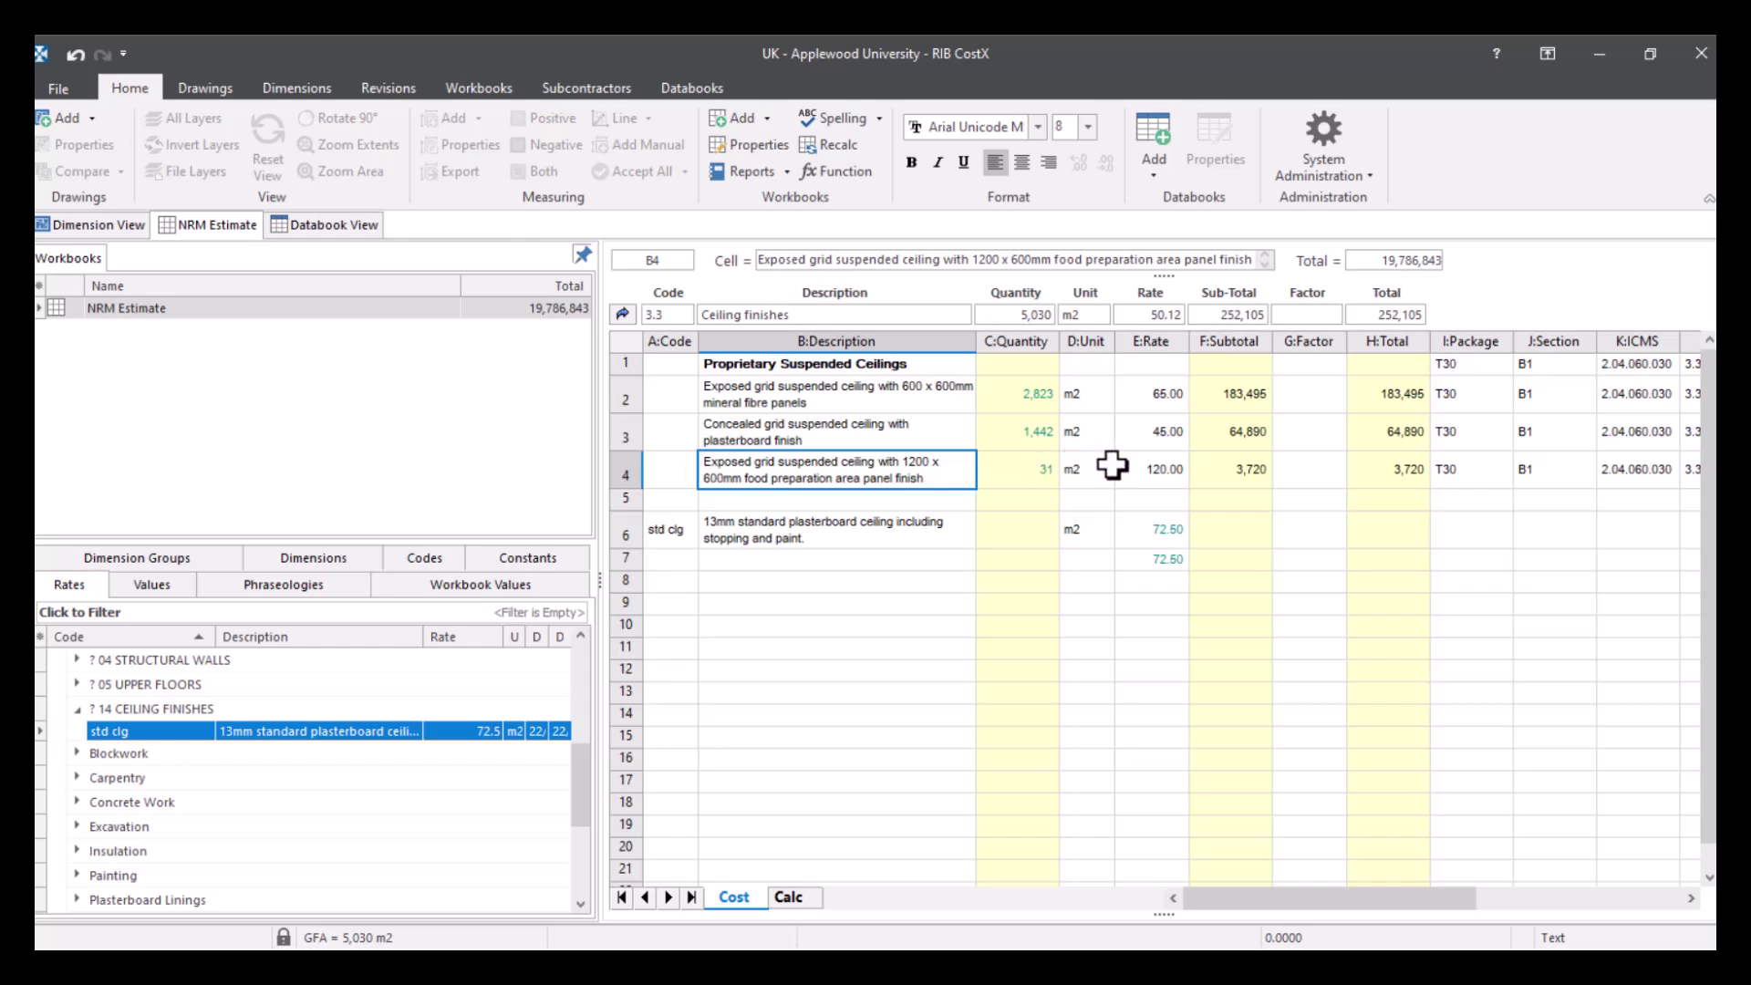
left_click(1155, 560)
key("Delete")
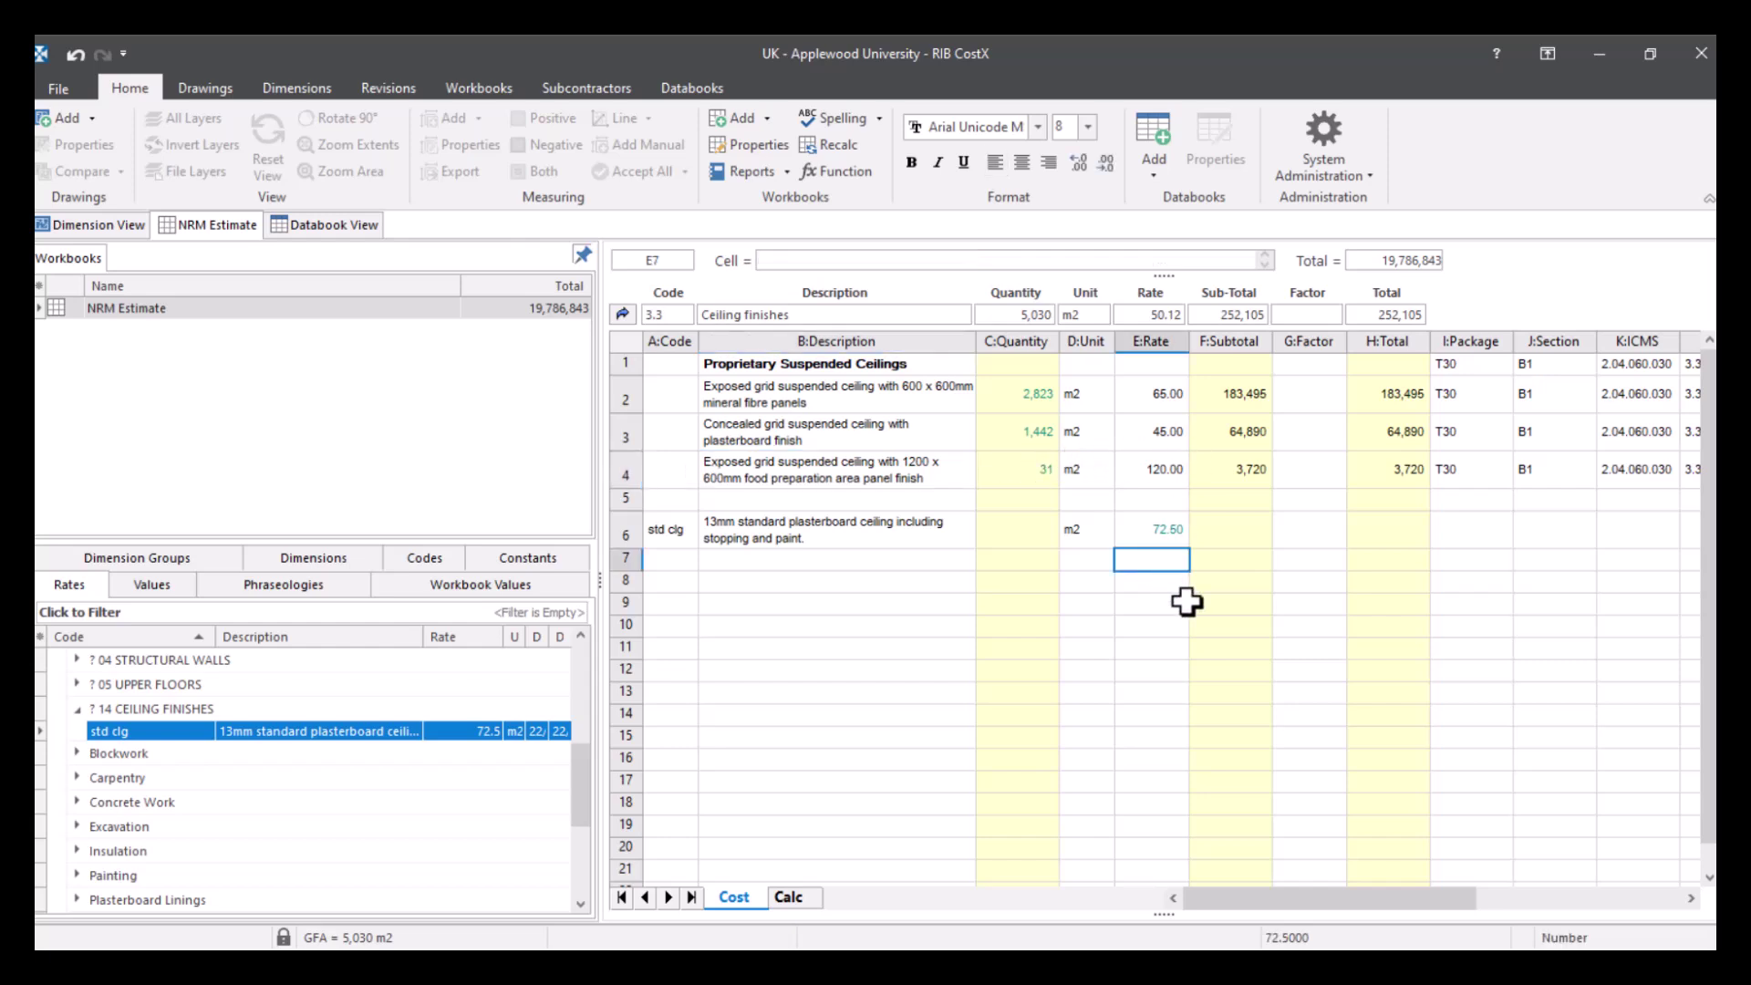
left_click(1170, 534)
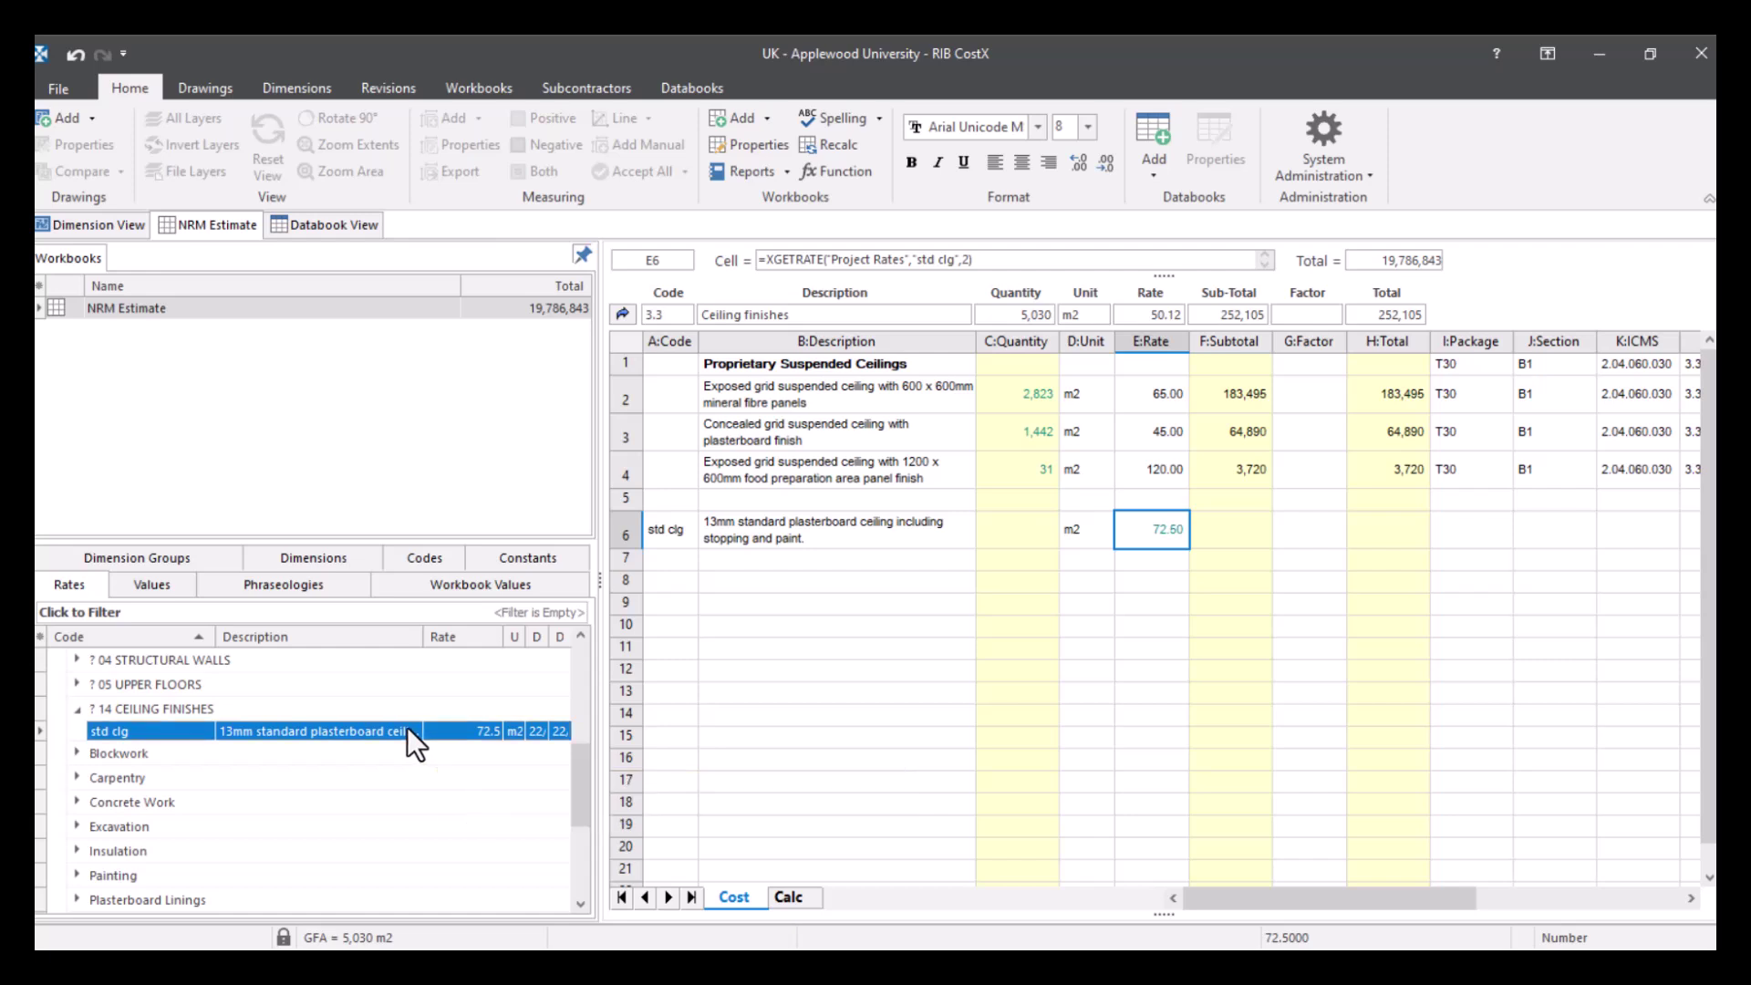
- Add a second std clg rate on row 7 and drill into its plasterboard, stopping and painting build-up
left_click_drag(407, 727, 846, 561)
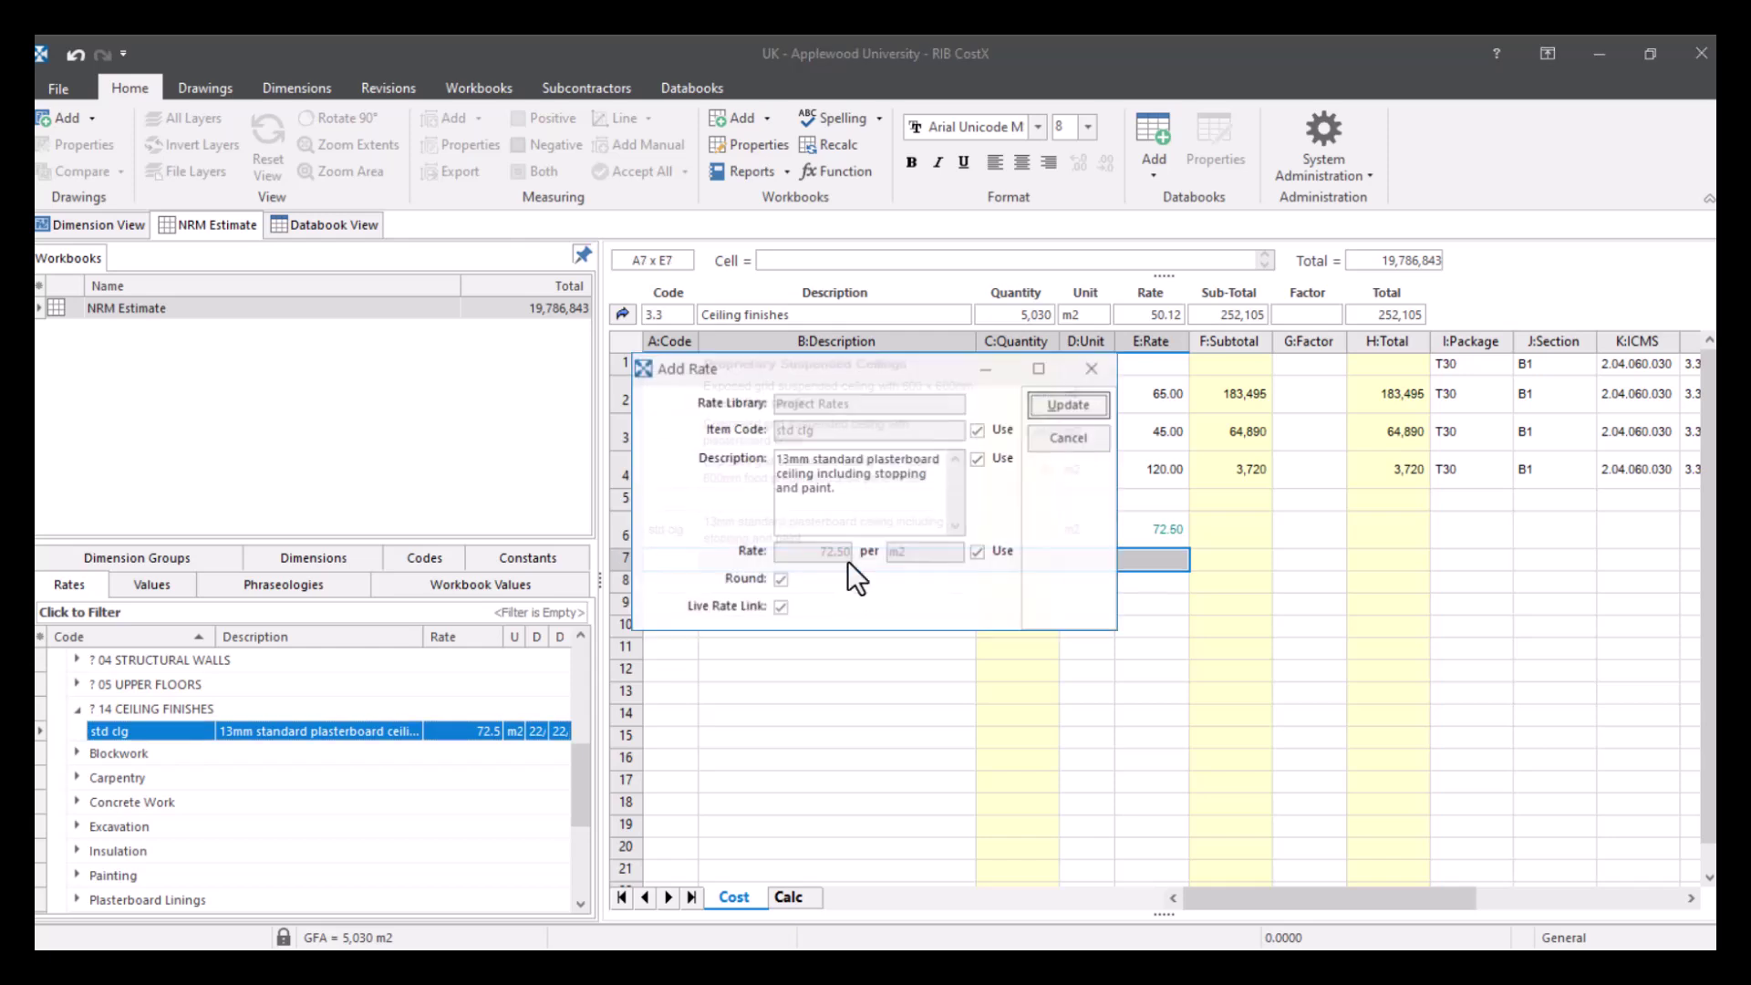
left_click(1077, 405)
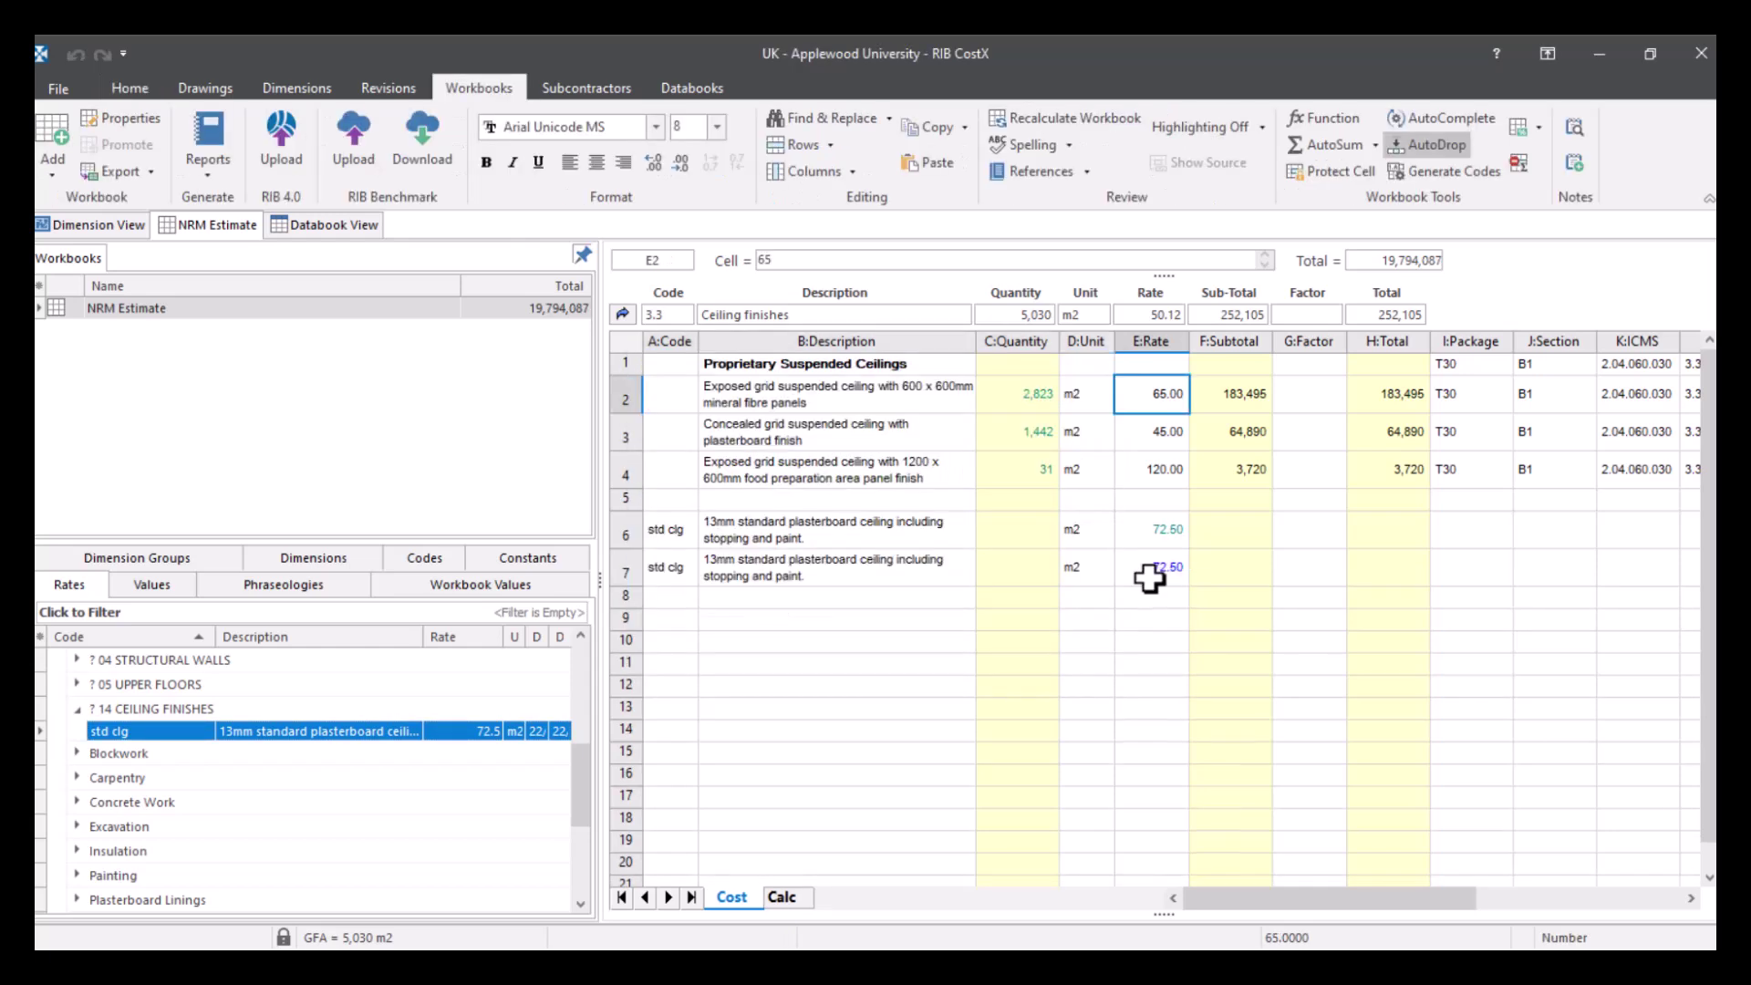
left_click(1151, 578)
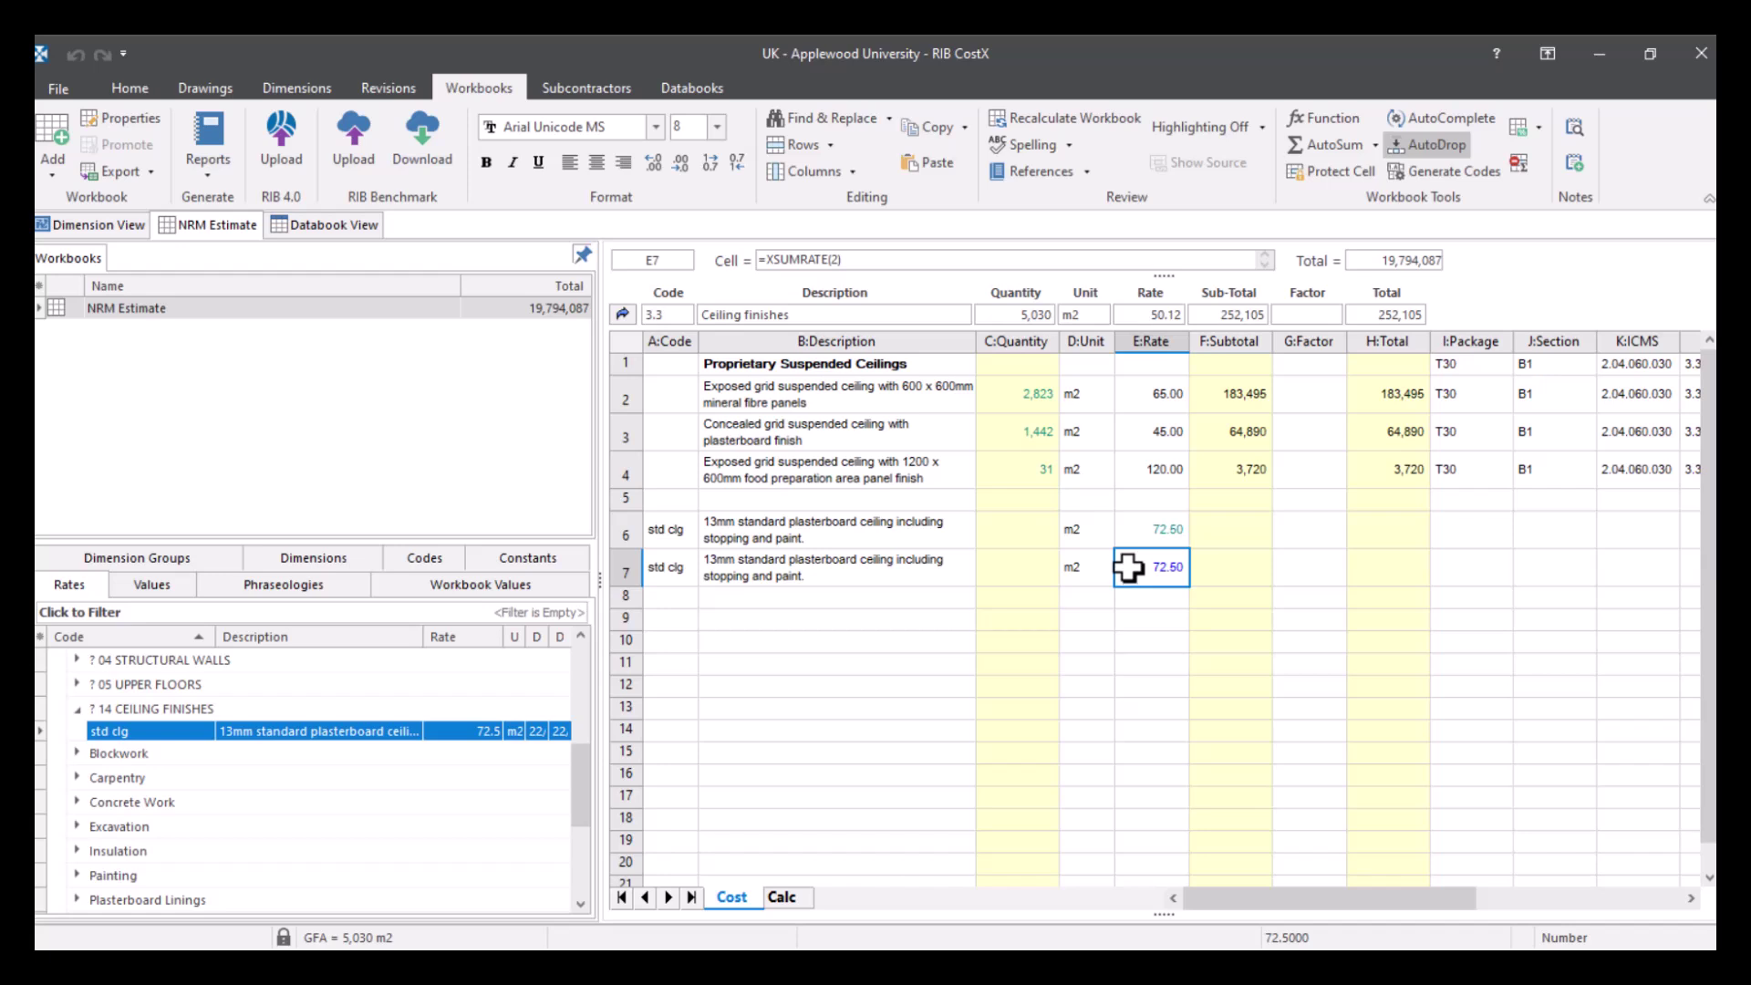
double_click(1130, 570)
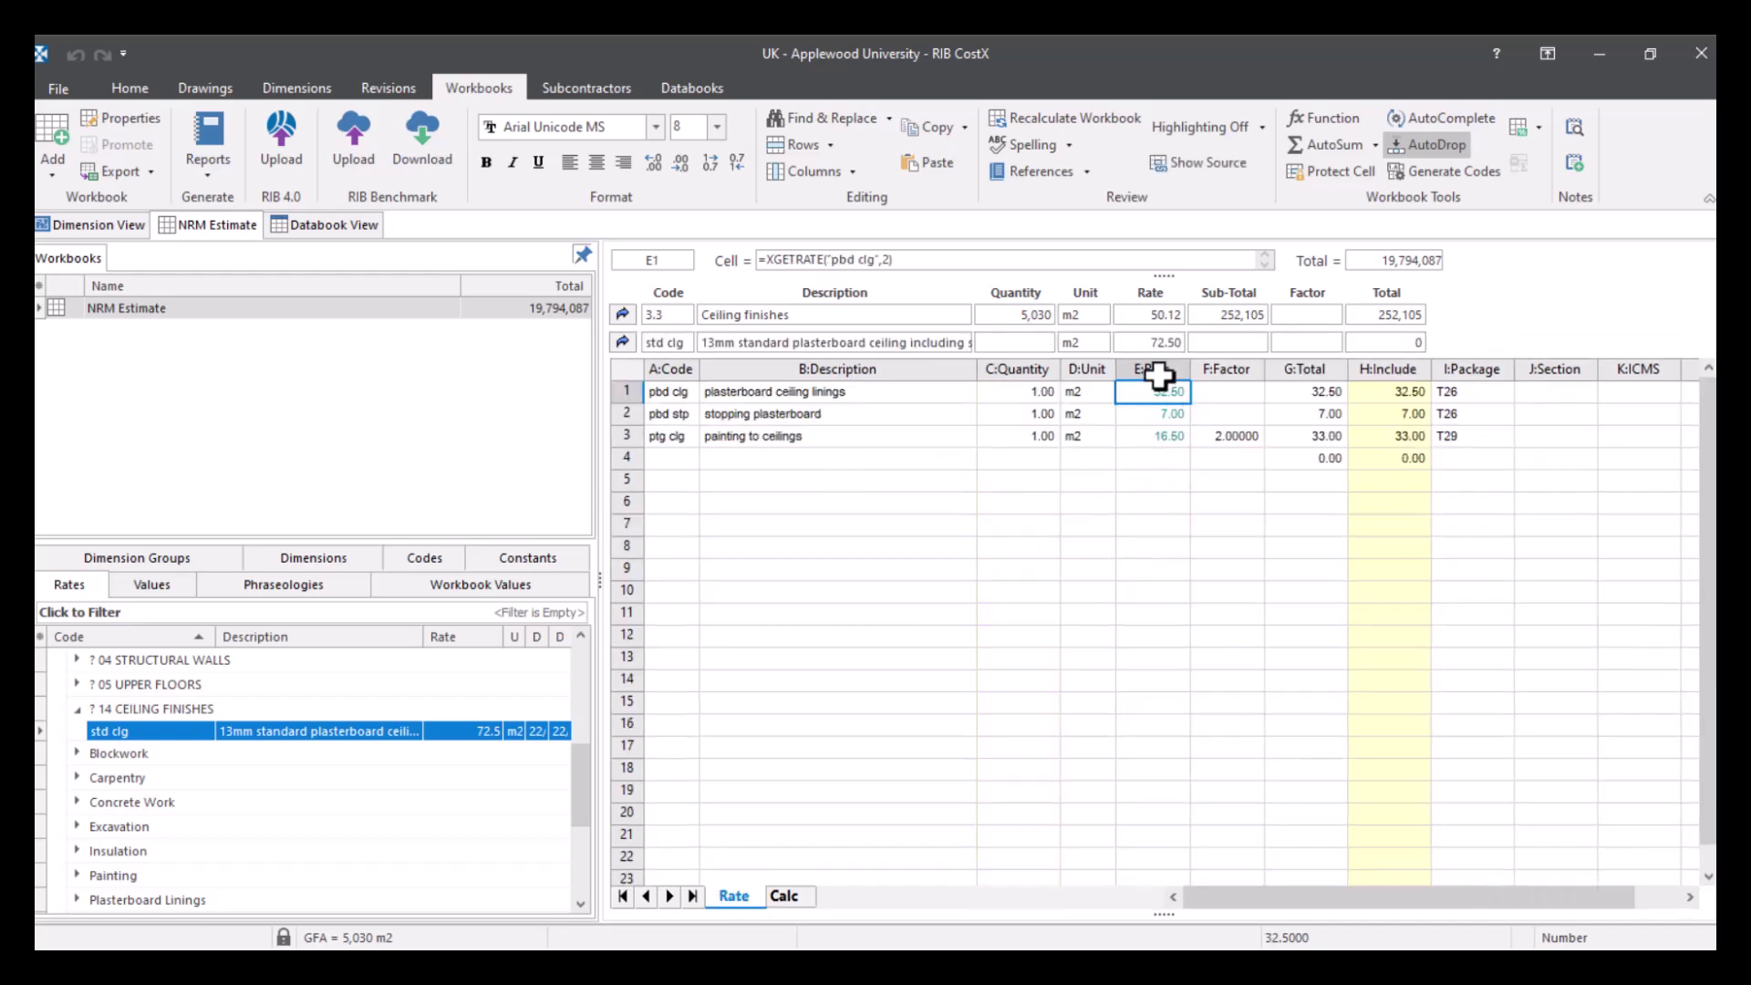
left_click(1148, 456)
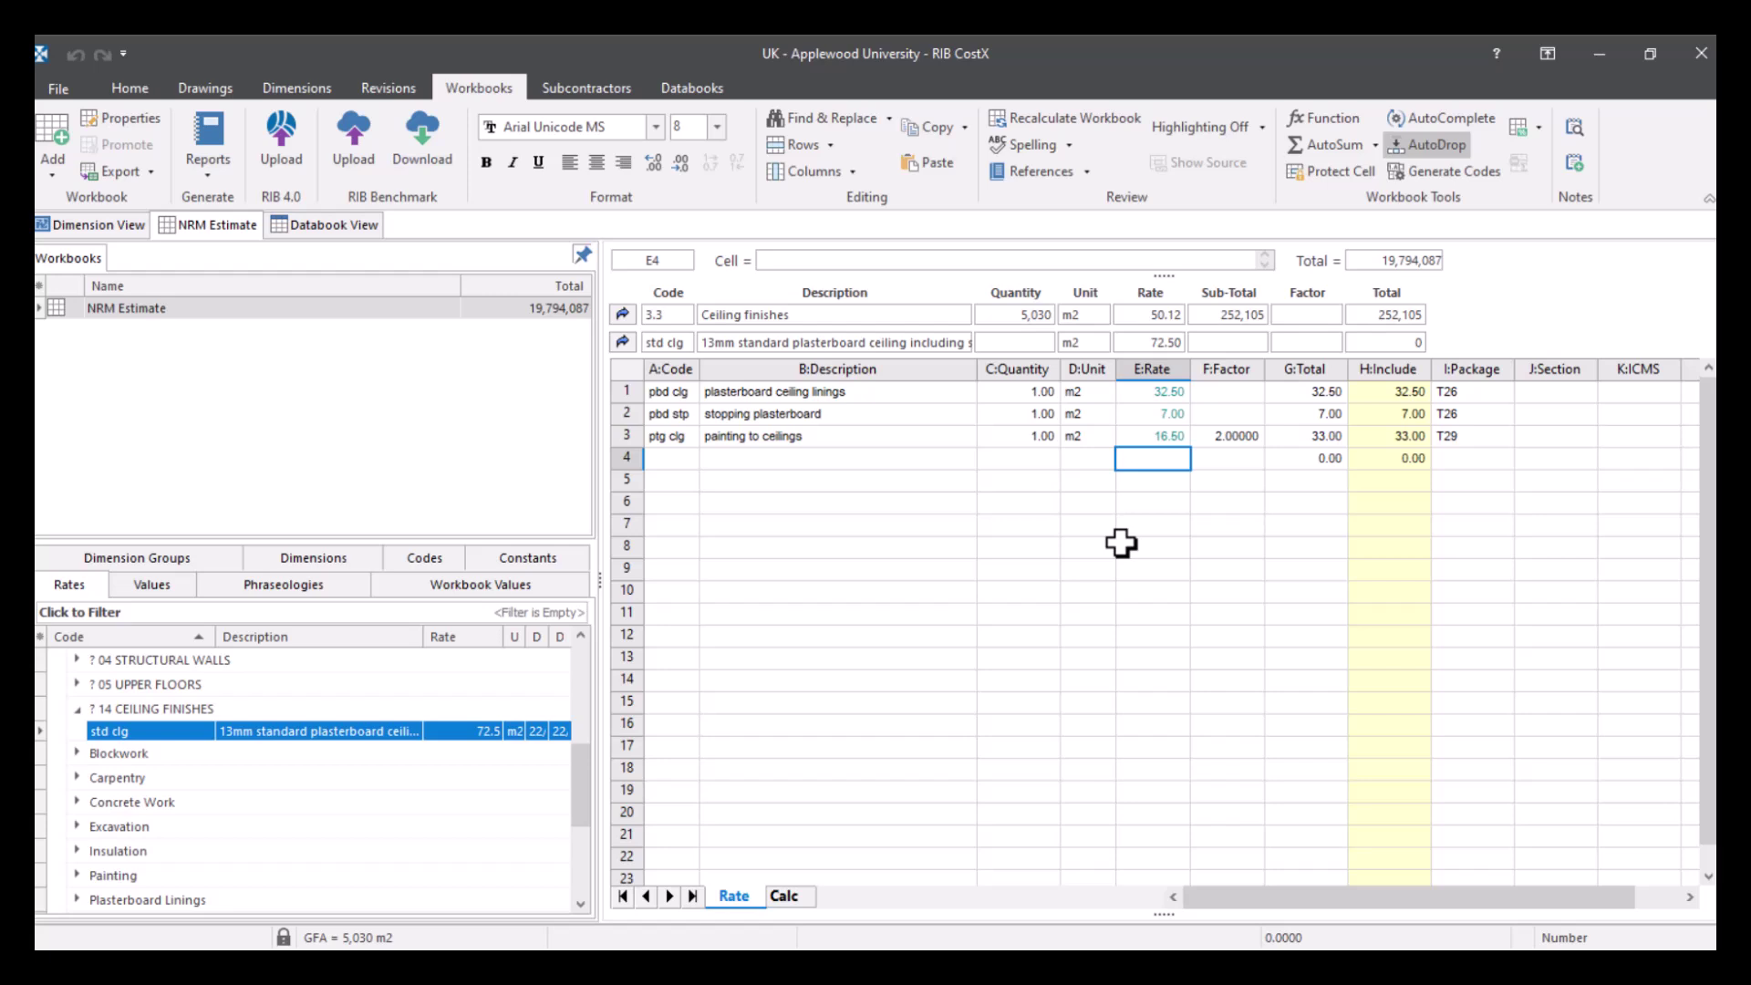
- Add fbr ins 150mm fibreglass insulation at quantity 1, raising the rate to 90.00, then return to Cost sheet
left_click(76, 851)
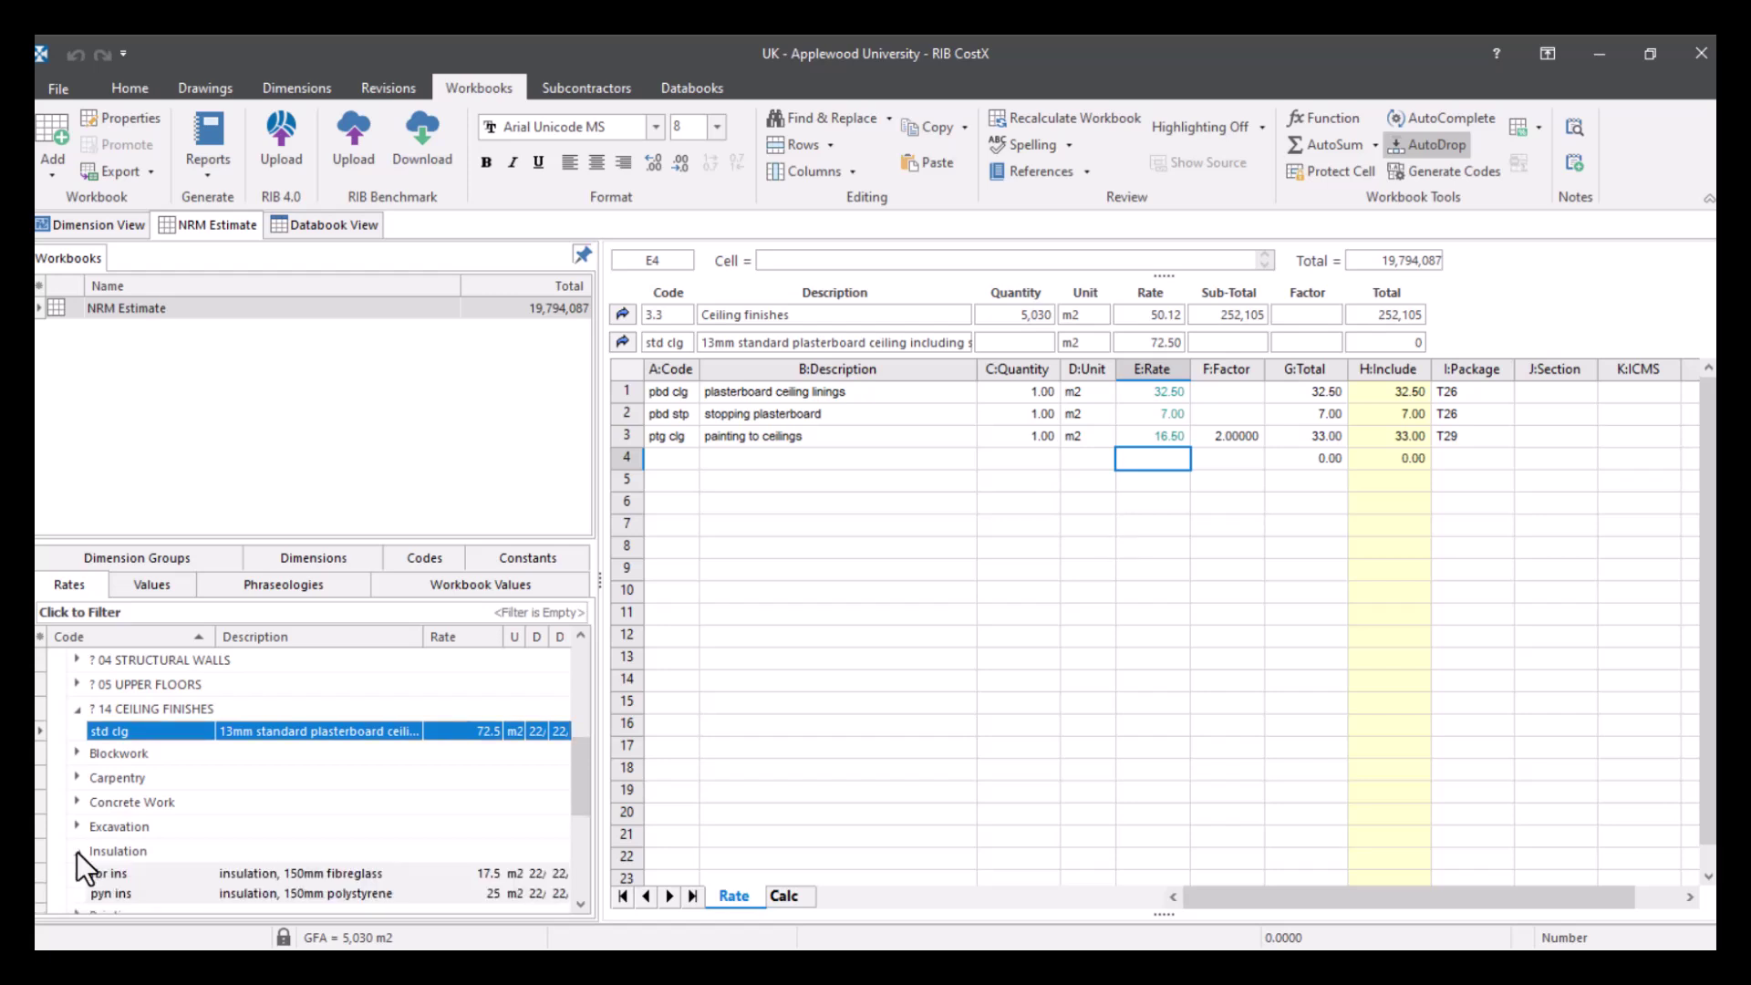
scroll(77, 852, "down", 2)
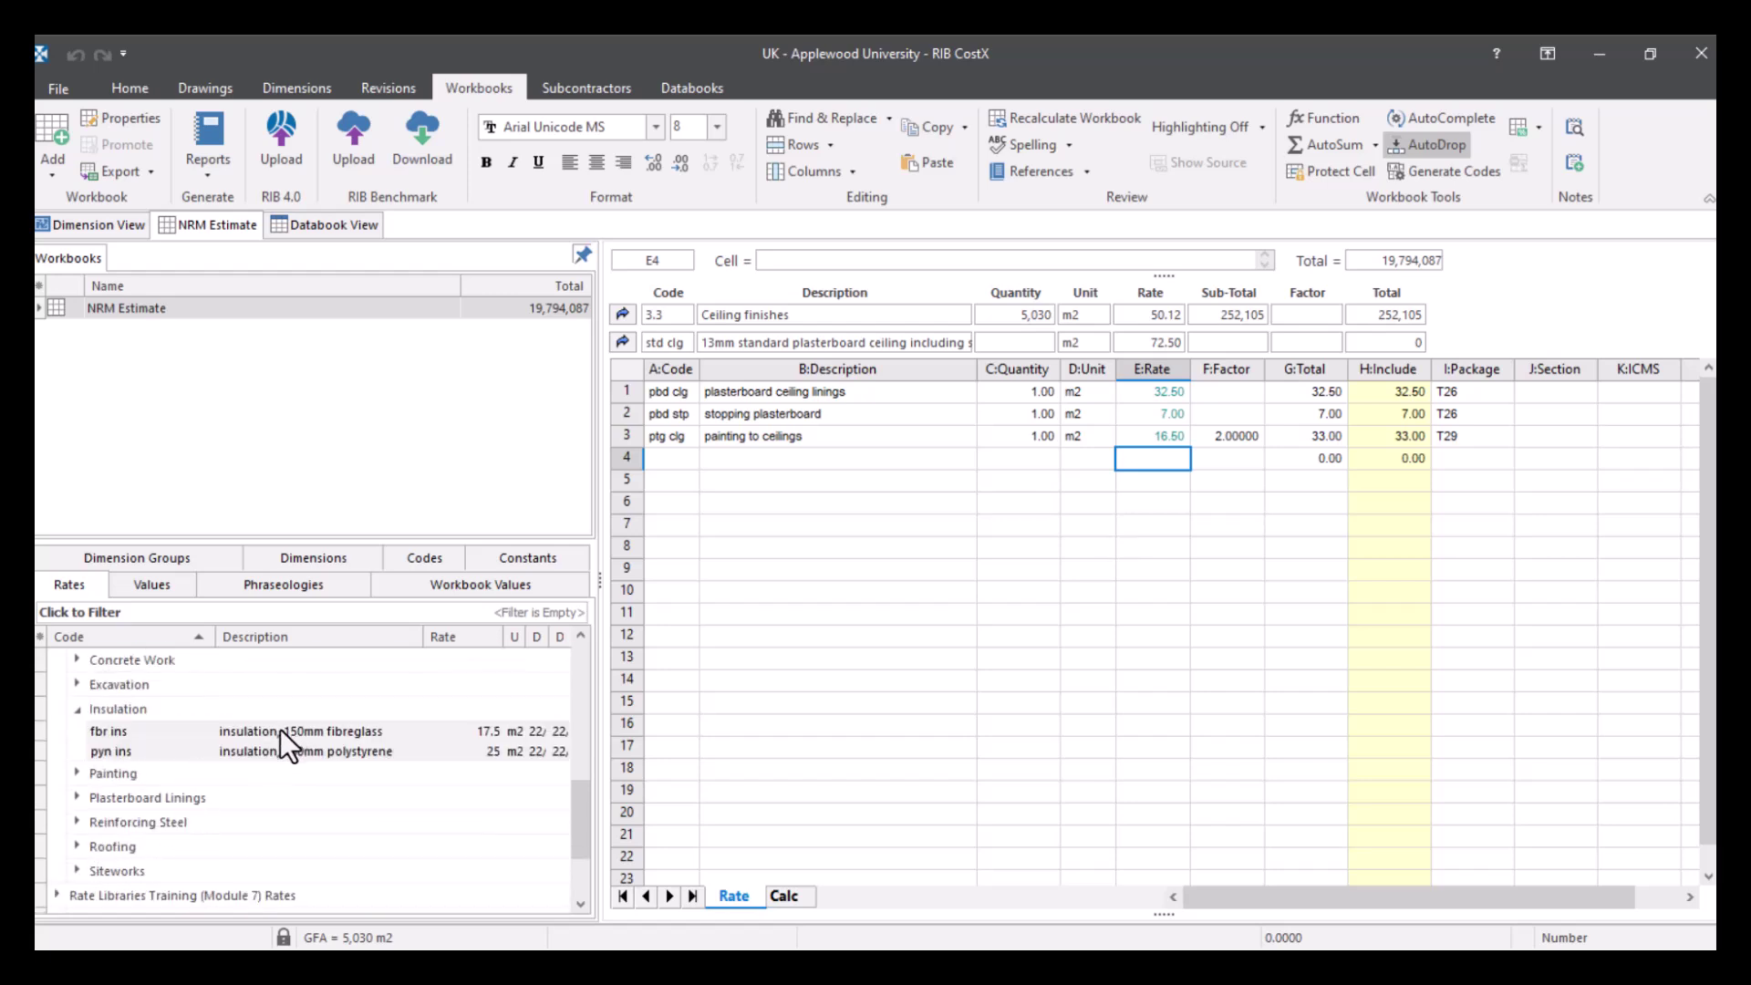
left_click_drag(281, 729, 868, 476)
left_click(1052, 410)
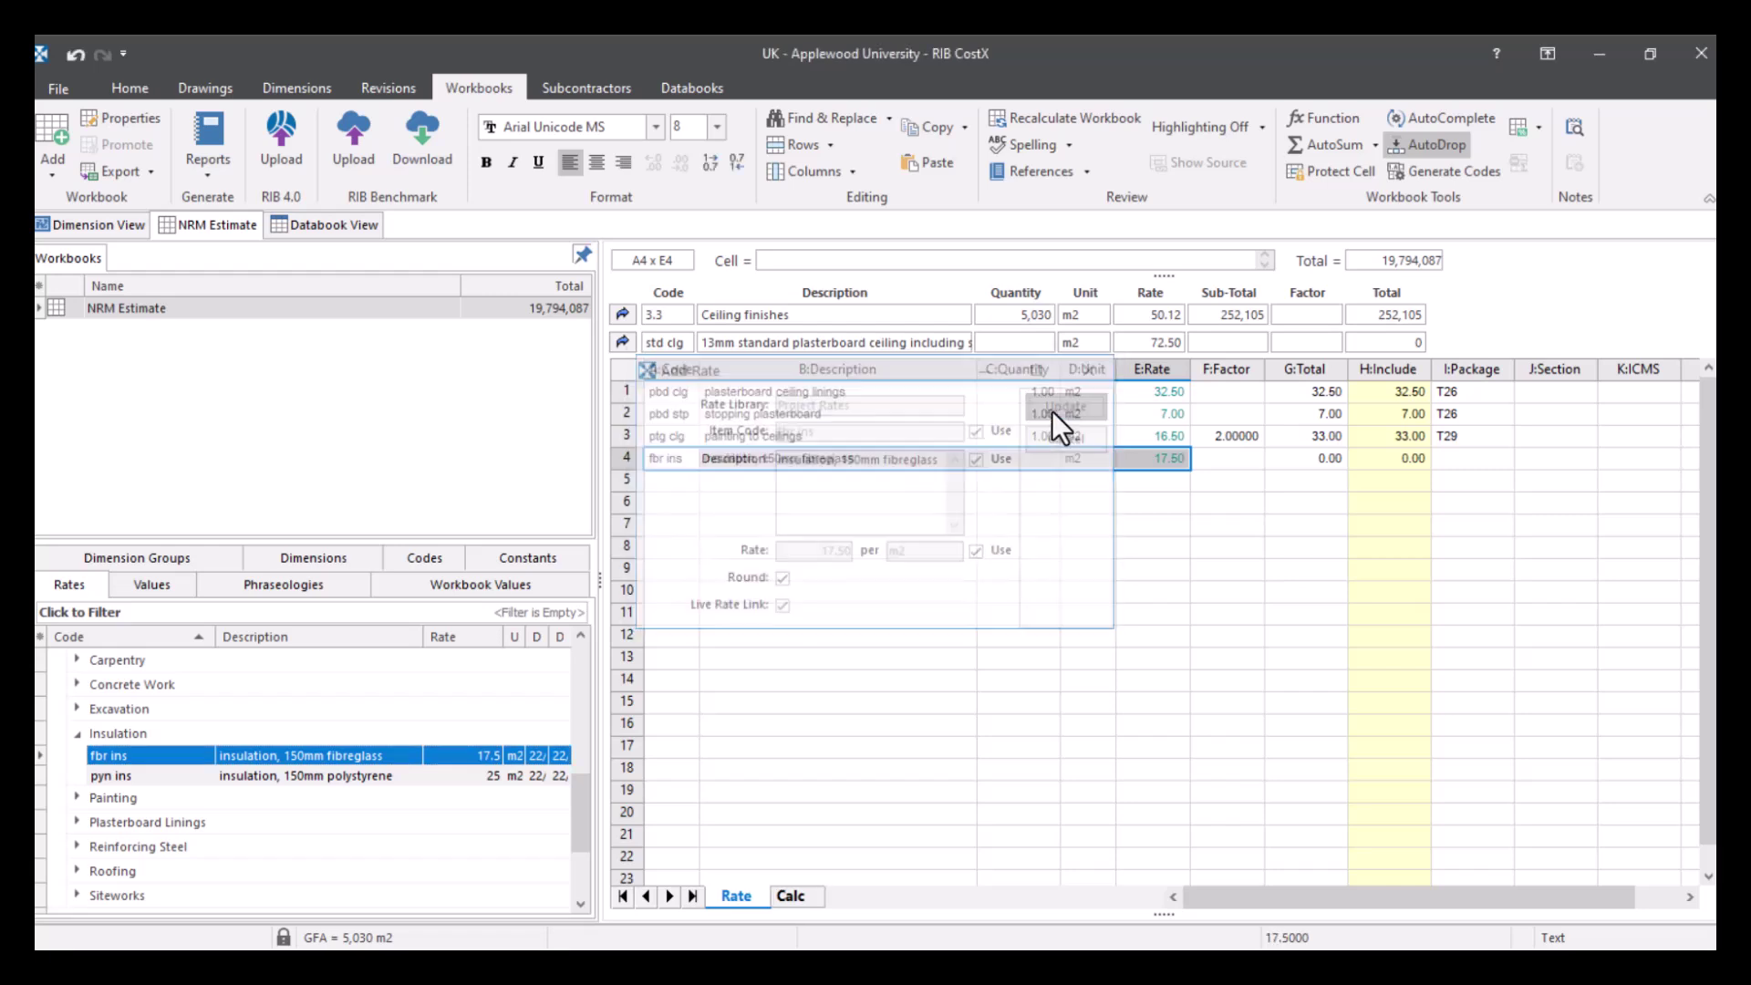
type("1")
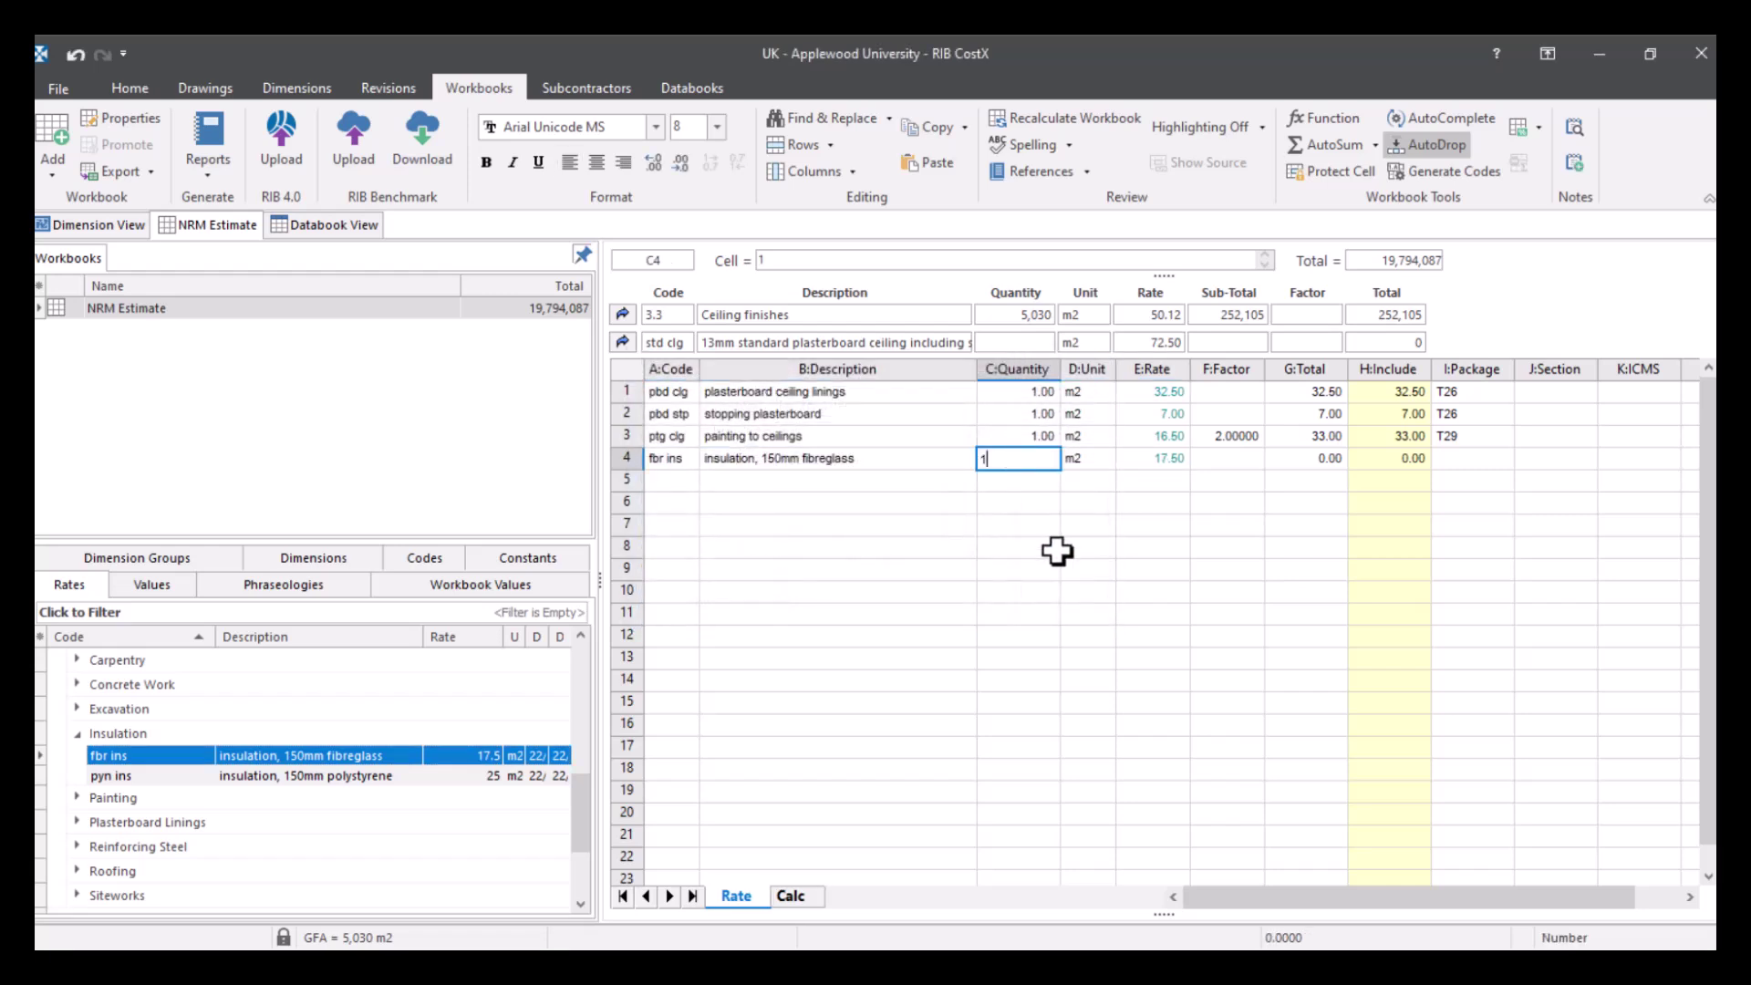
key("Return")
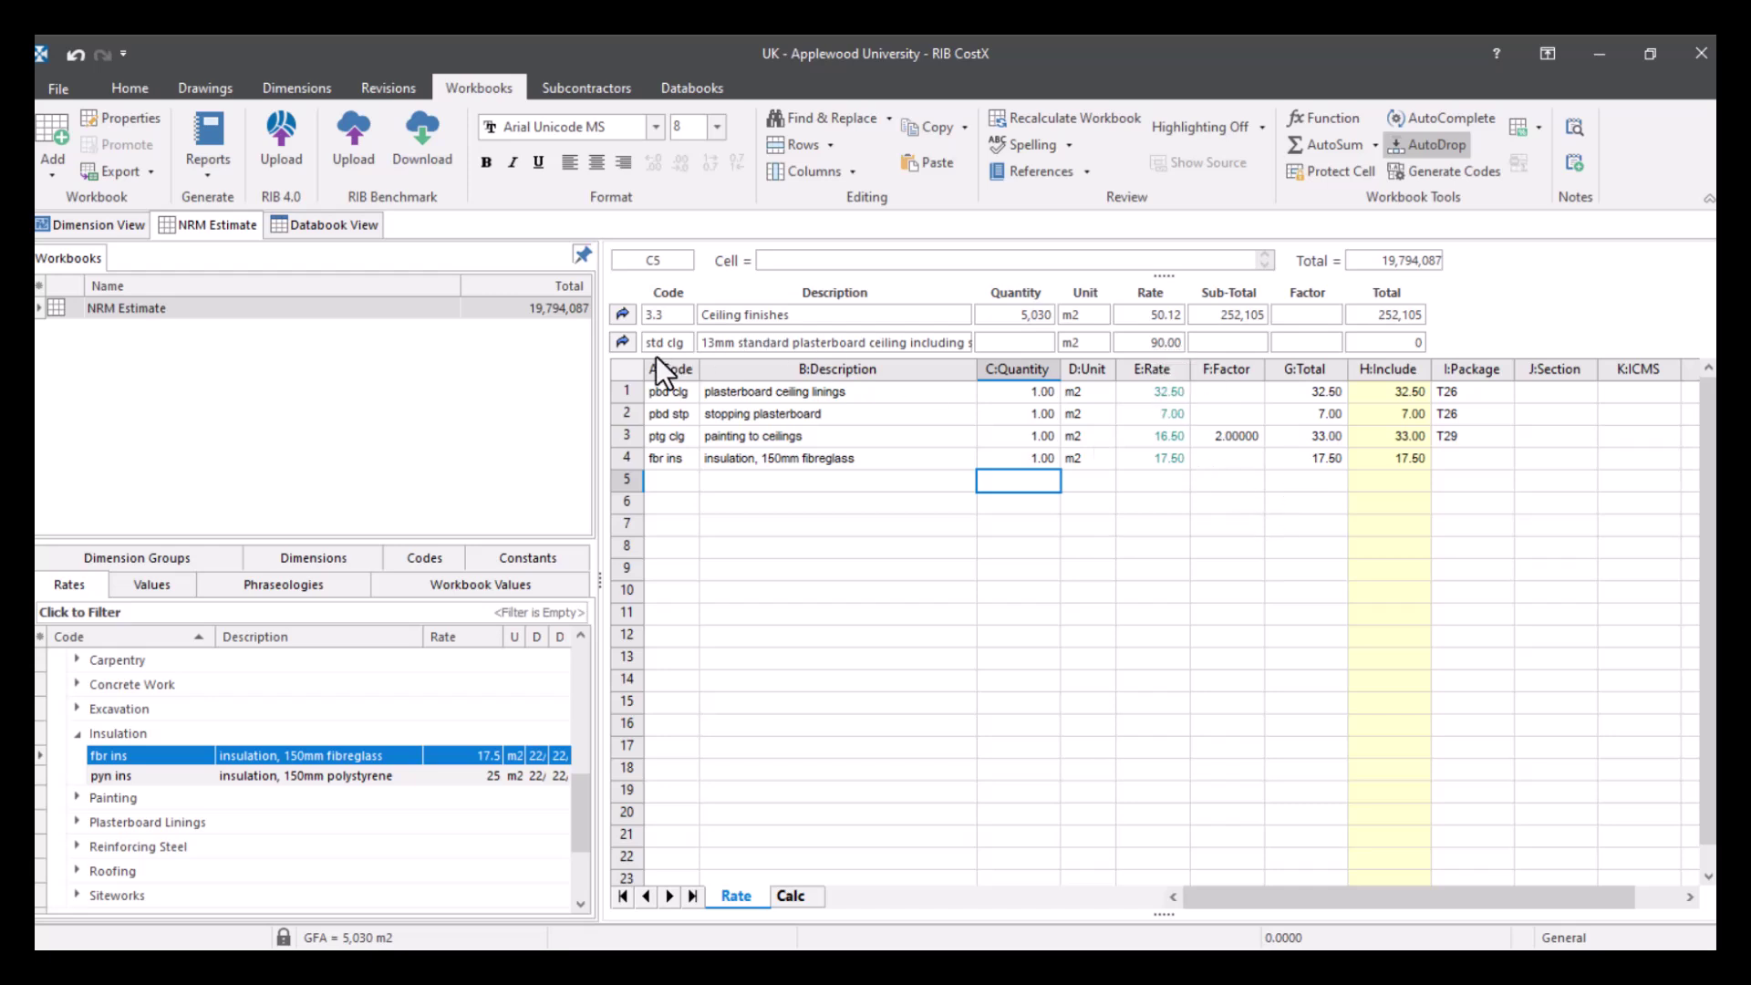
left_click(624, 342)
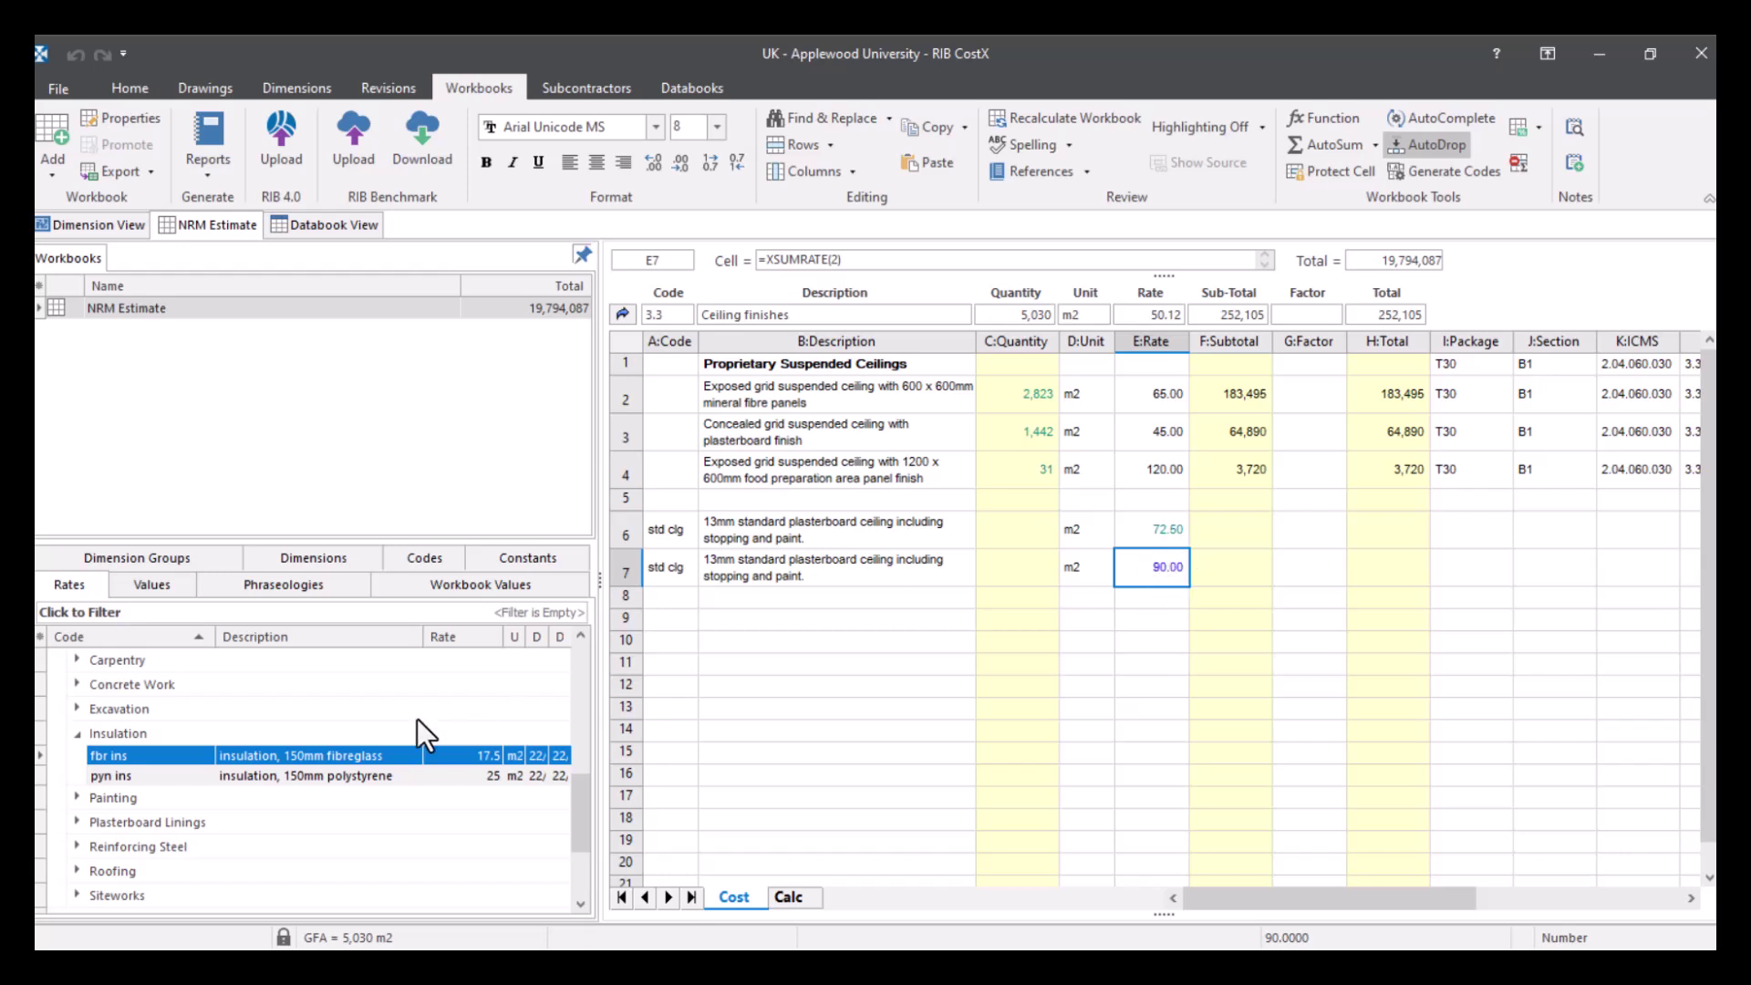
- Copy the 90.00 rate in E7 to the rate library under the code 'plb ins'
right_click(1138, 575)
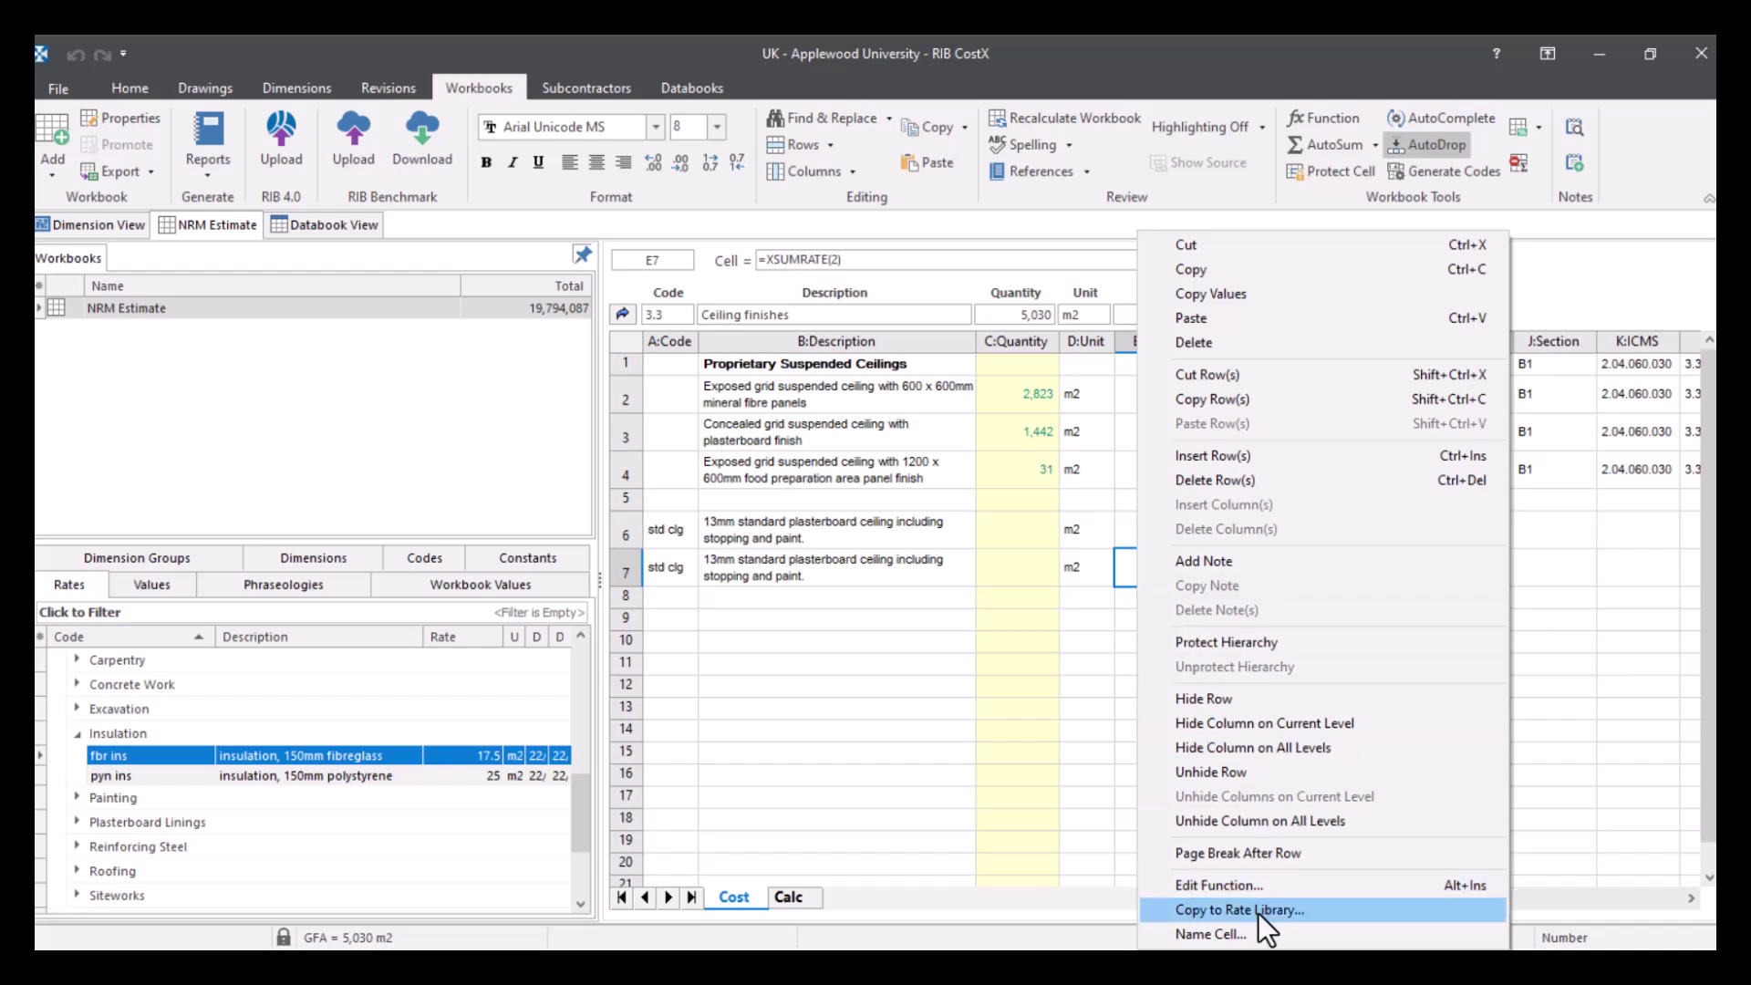
left_click(1308, 911)
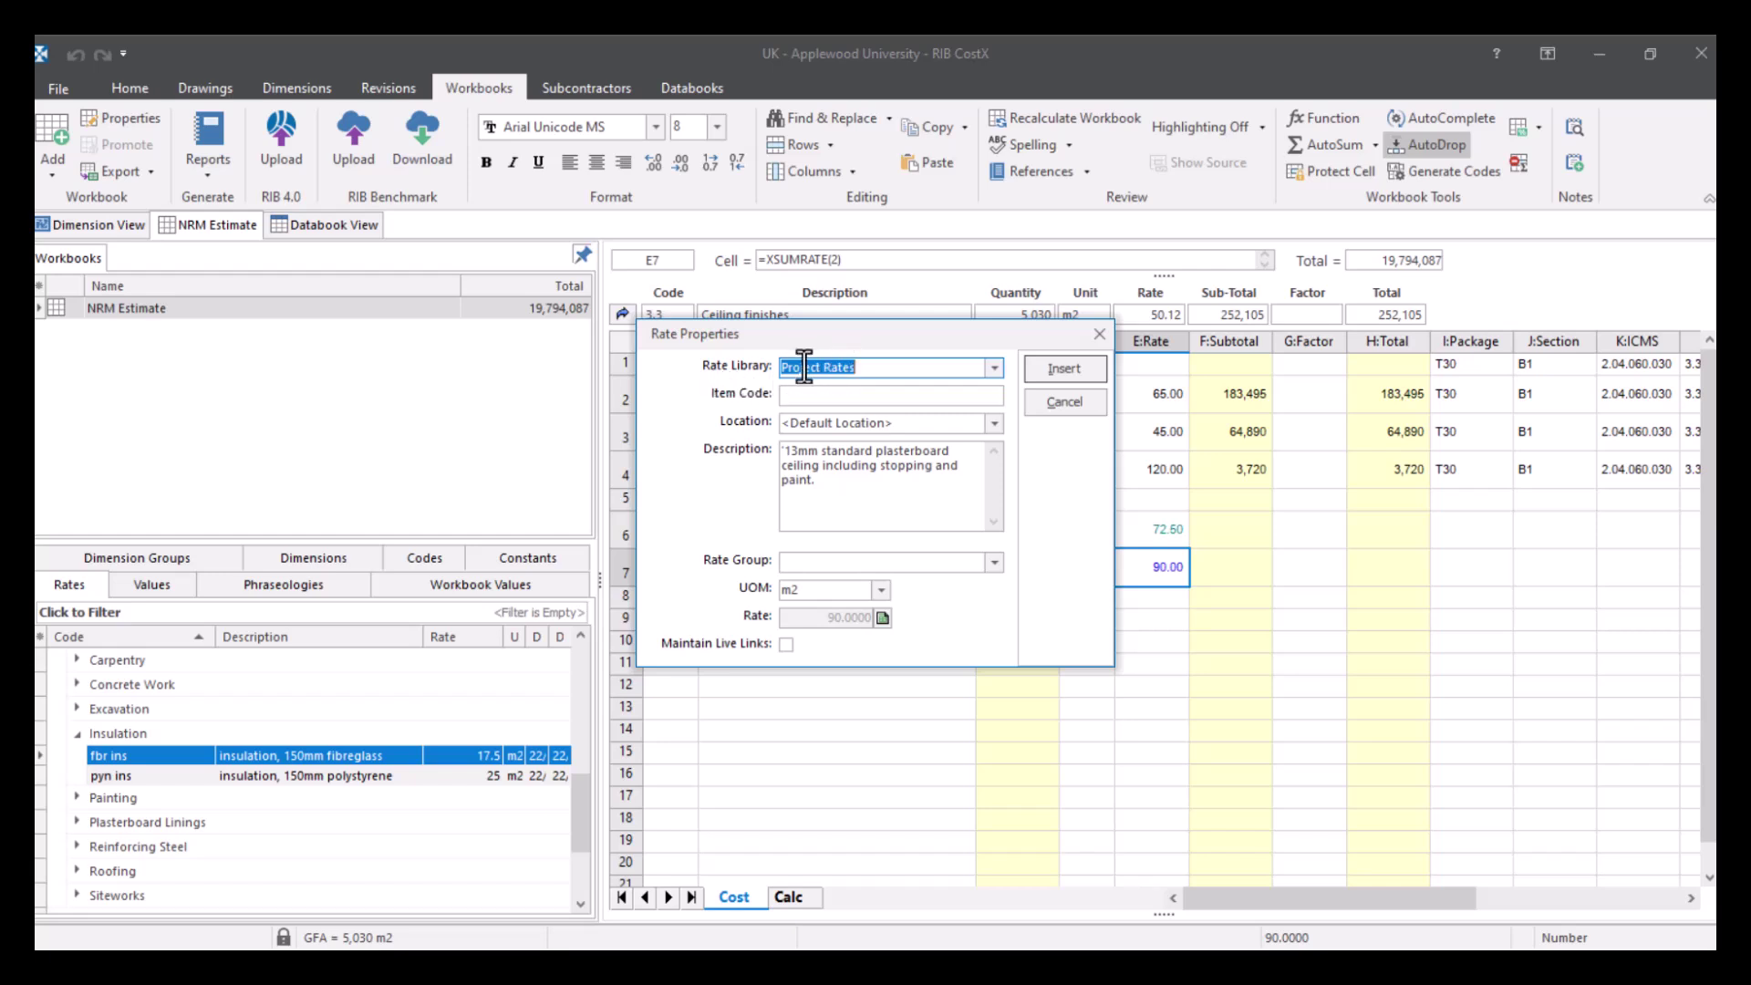
left_click(871, 394)
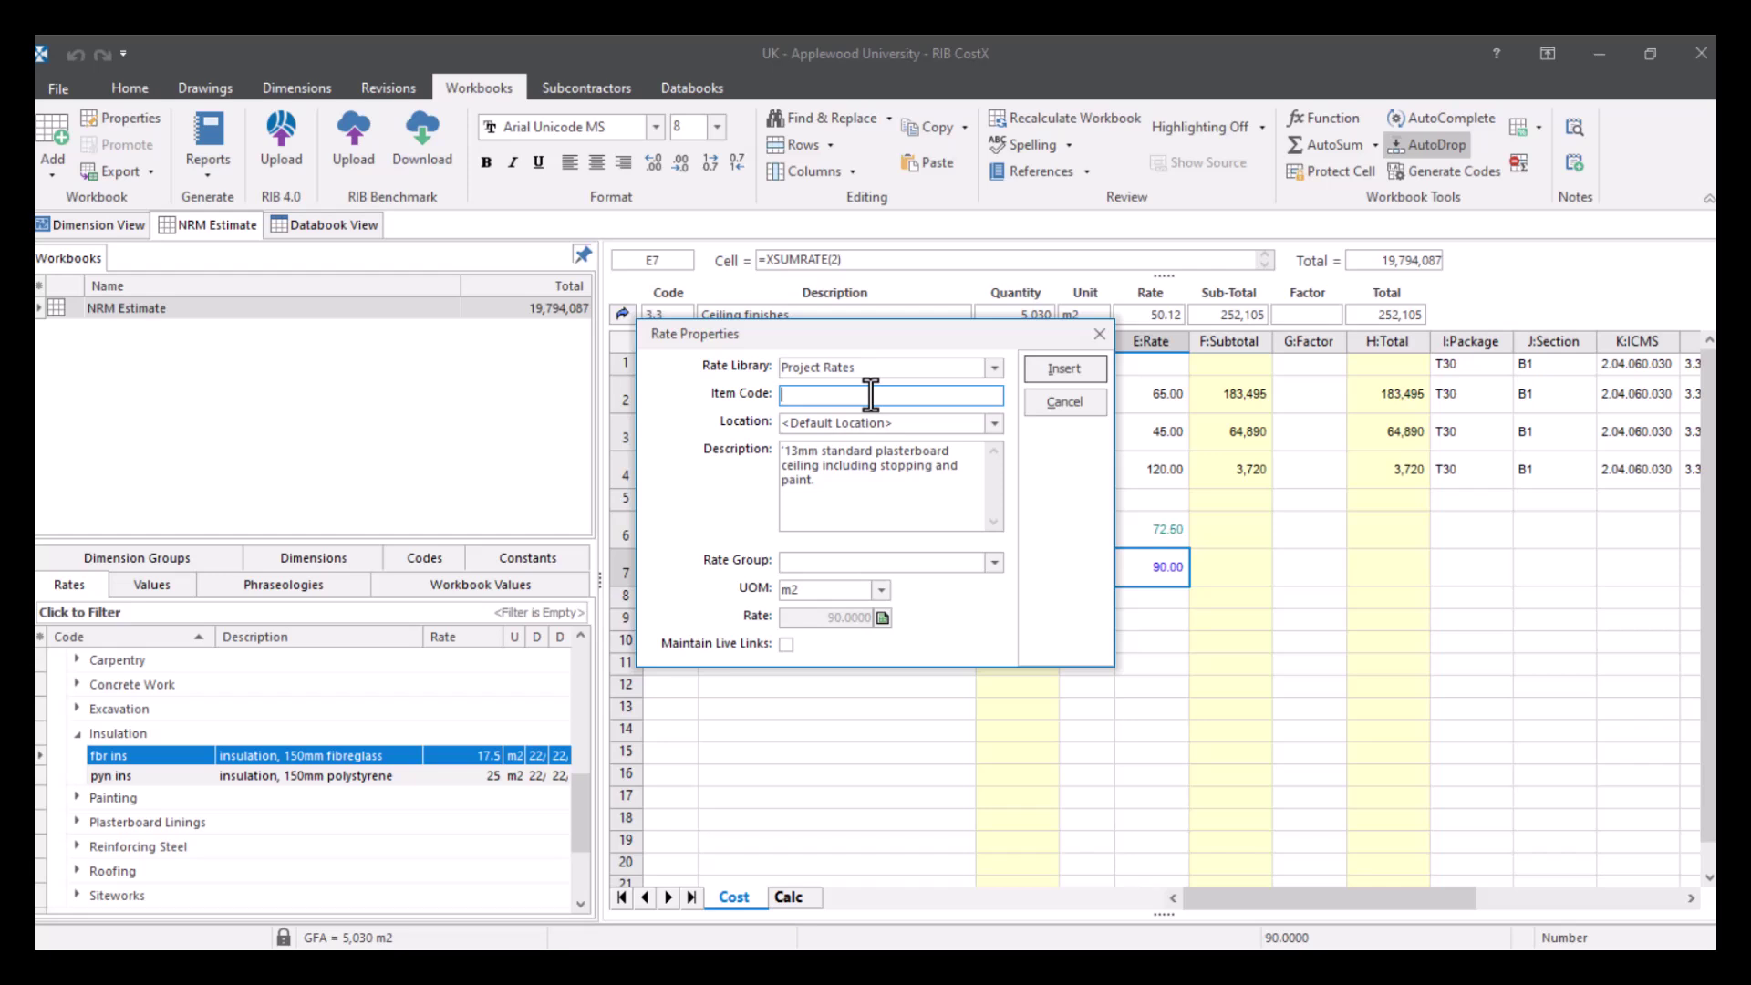
type("plb ins")
- Append 'and insulation' to the description, file it under 14 CEILING FINISHES, and insert it
left_click(837, 482)
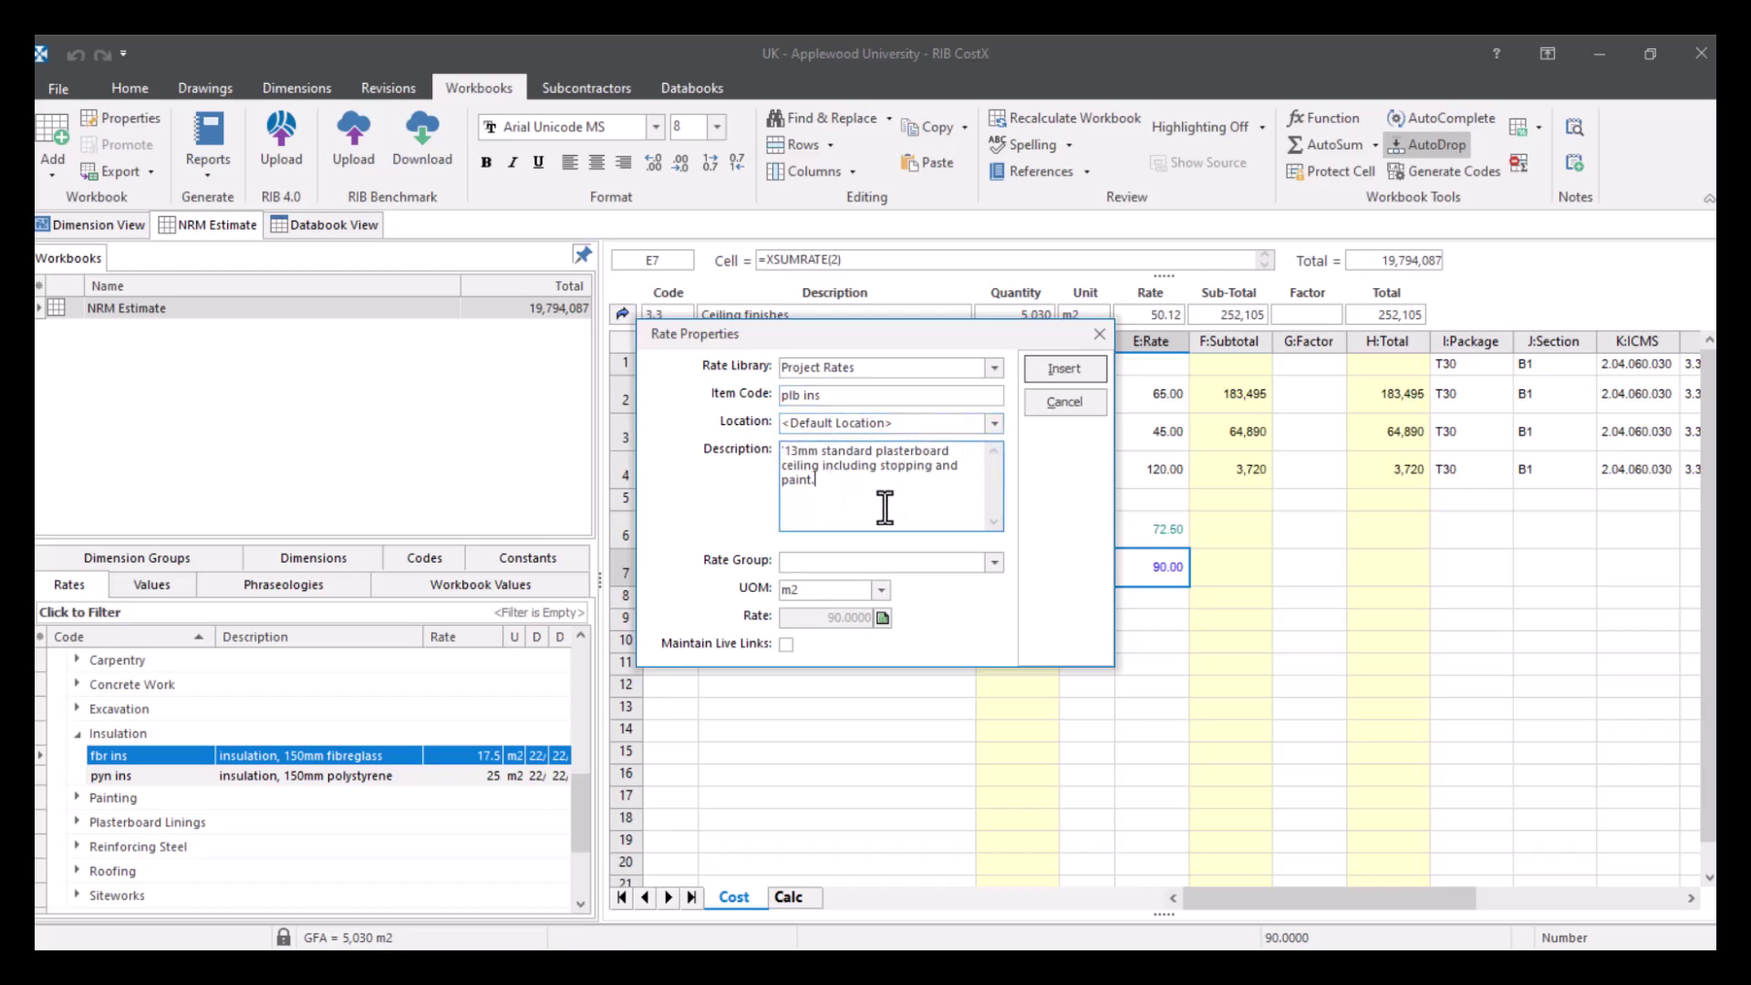
key("BackSpace")
type("and insulat")
type("ion")
left_click(994, 562)
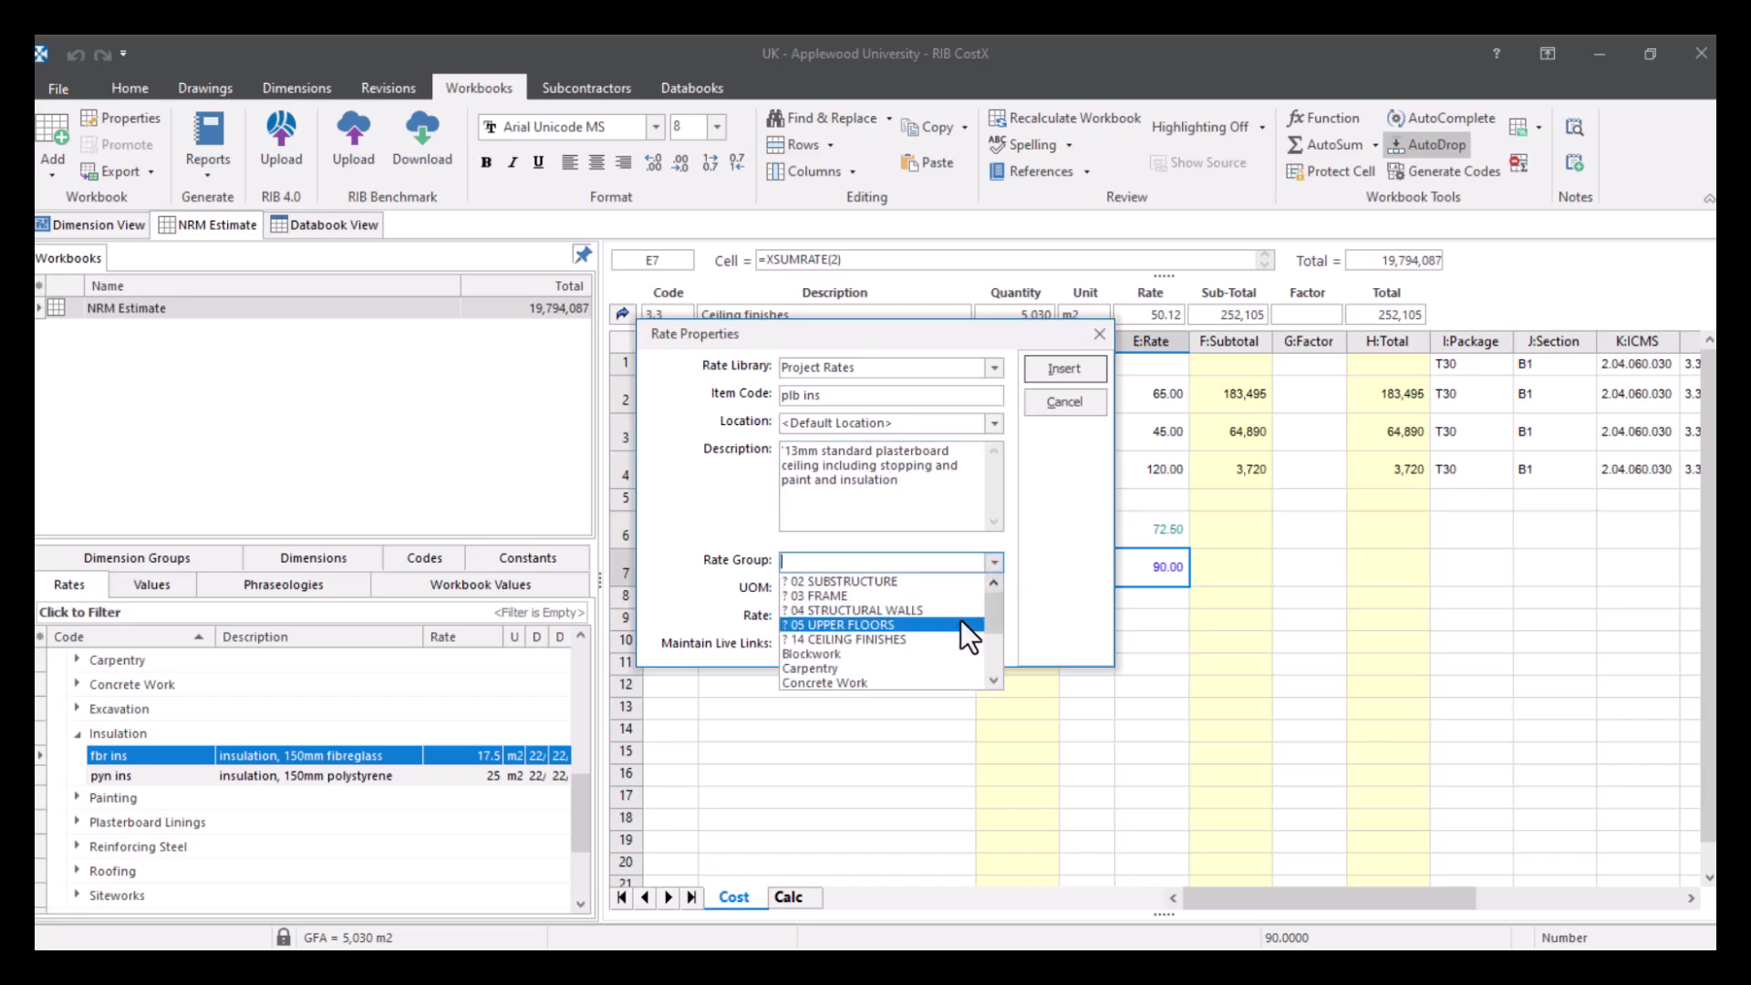
scroll(960, 623, "down", 5)
scroll(959, 622, "up", 2)
left_click(940, 637)
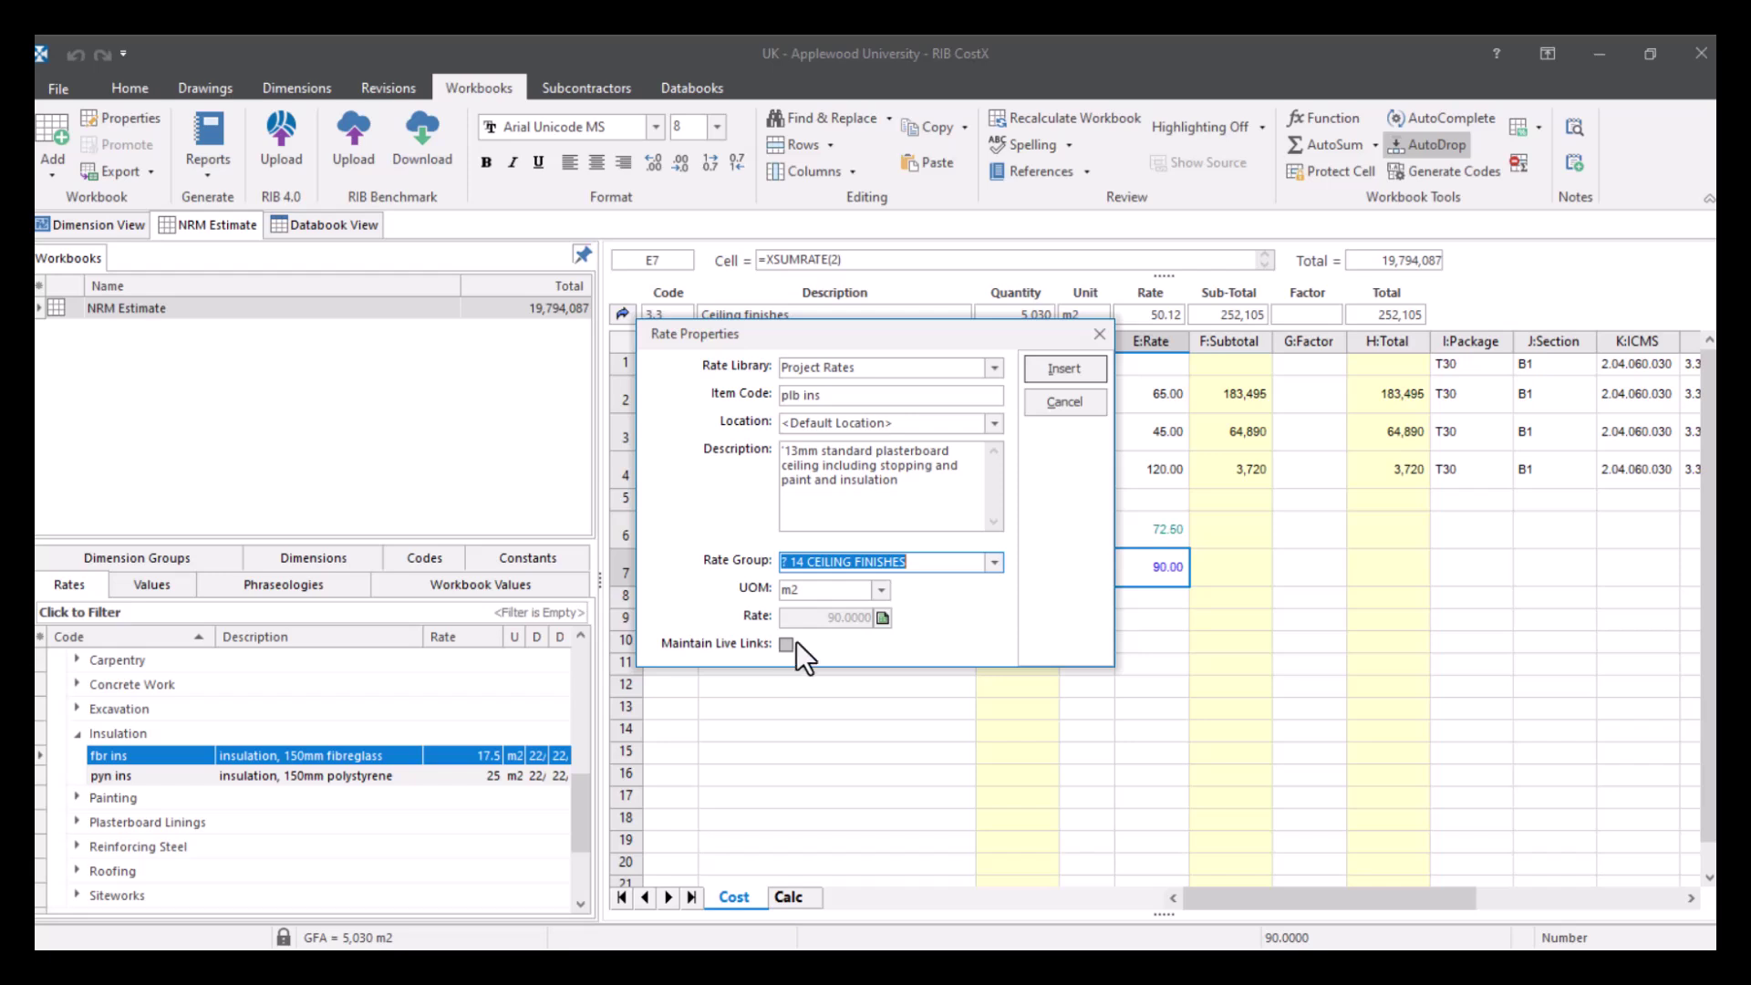
left_click(1056, 368)
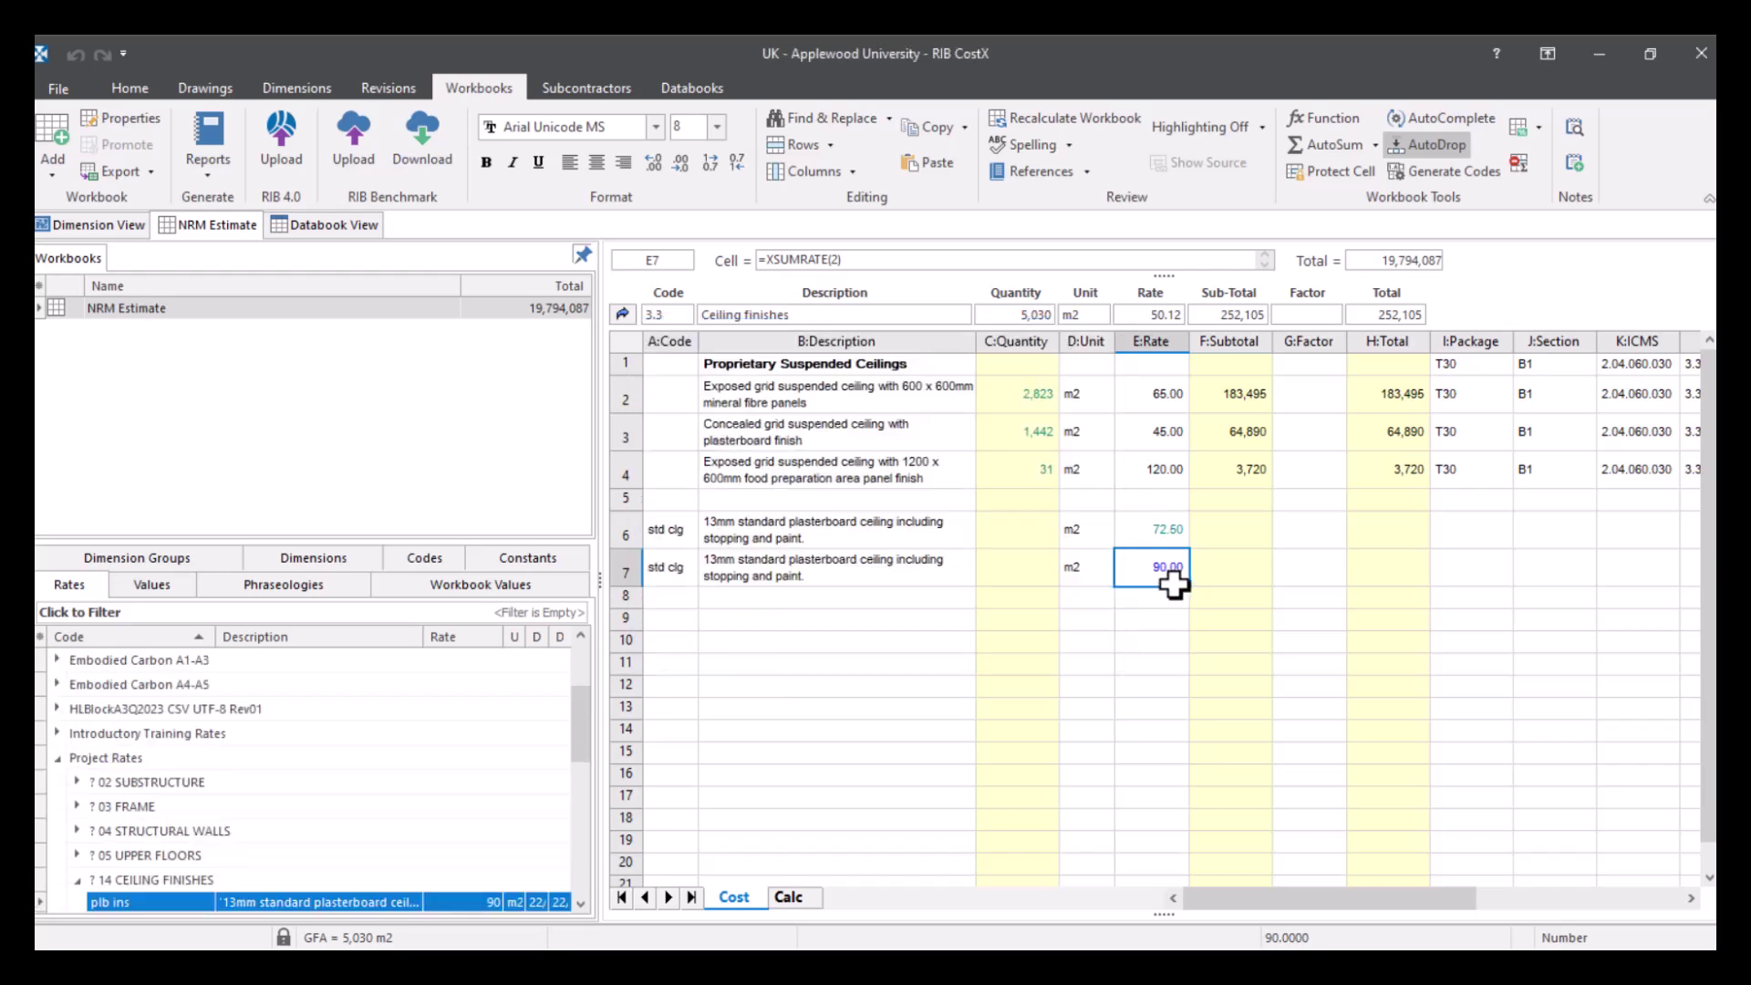
scroll(410, 875, "down", 1)
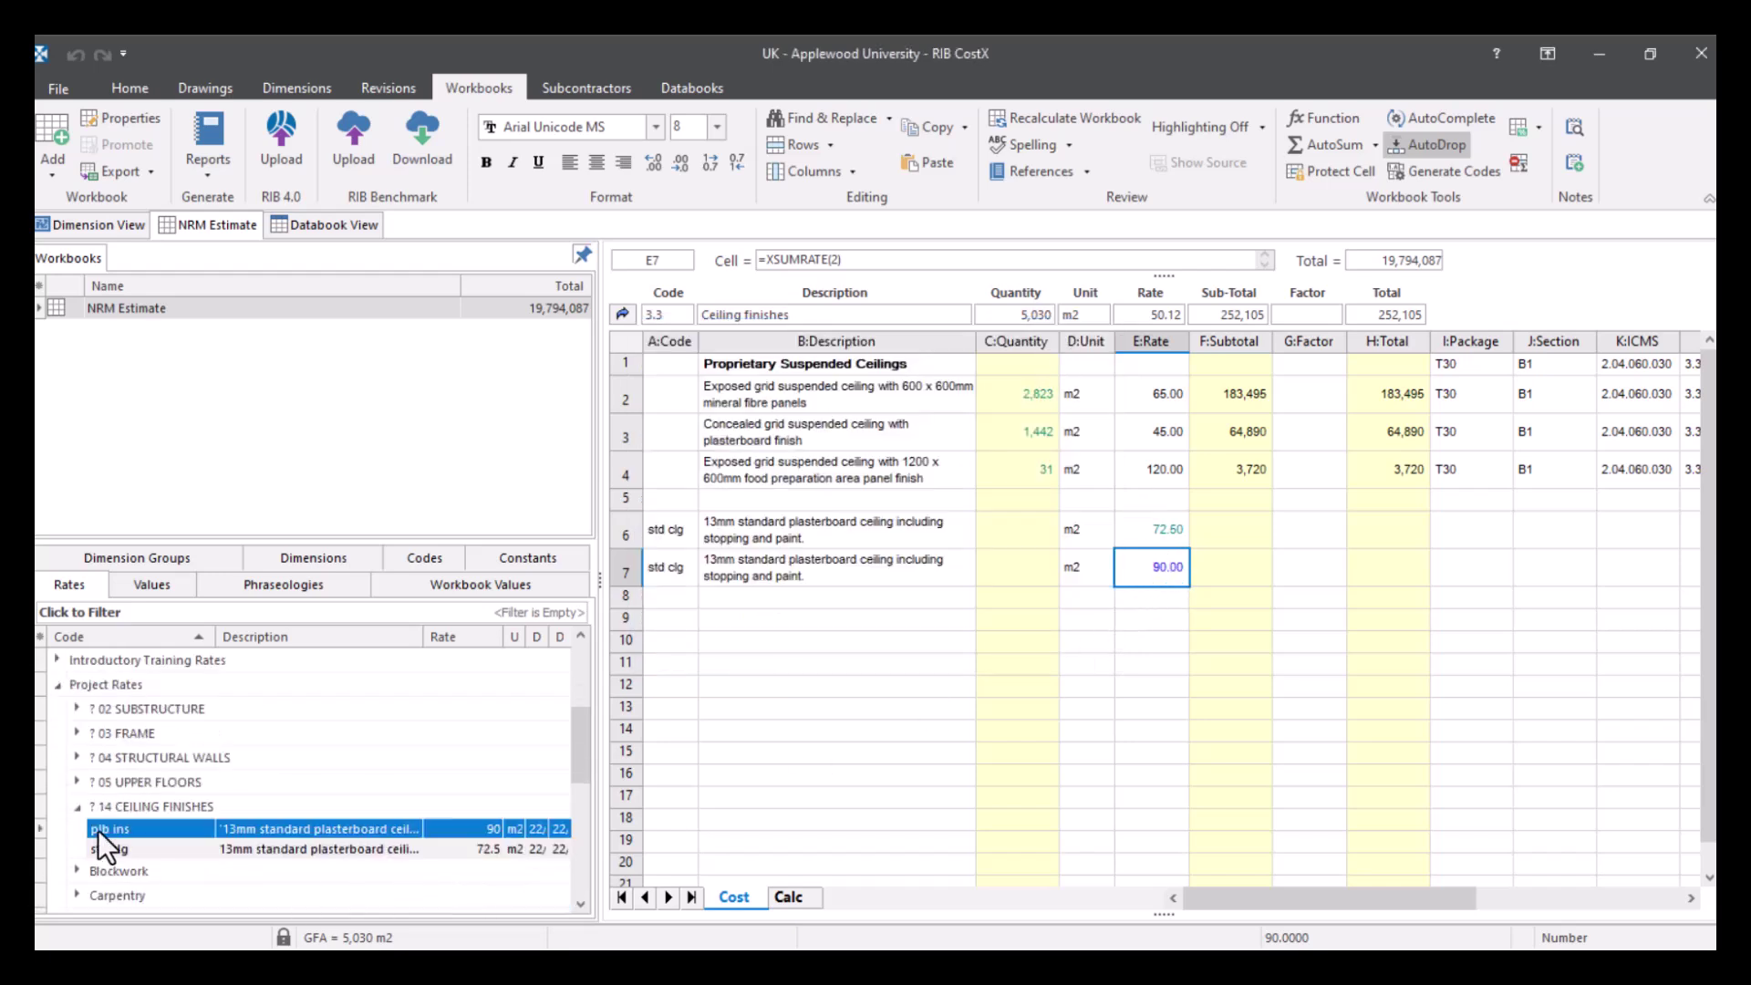